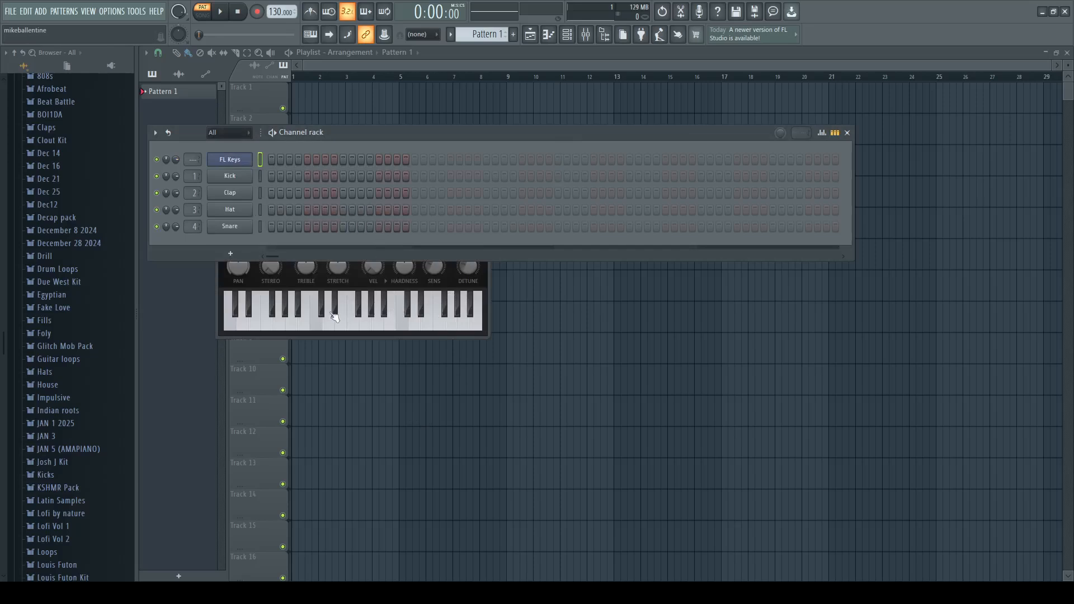
Step: Enter A, F and E root notes across four bars in octaves 3 and 4 for FL Keys and play them at 147 BPM
{"action": "left_click", "coordinate": [262, 160]}
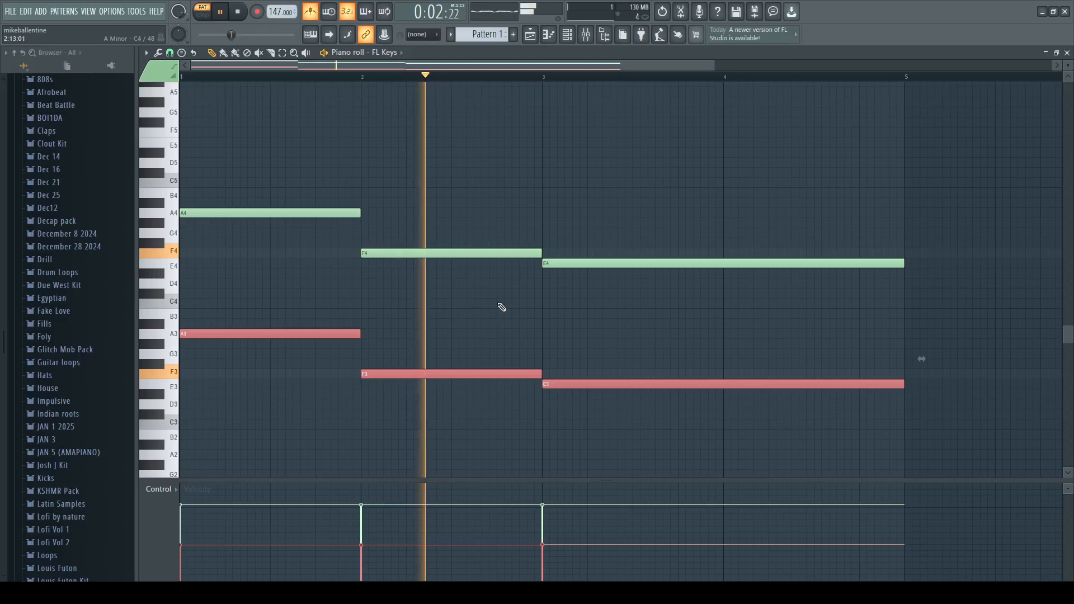
{"action": "key", "text": "space"}
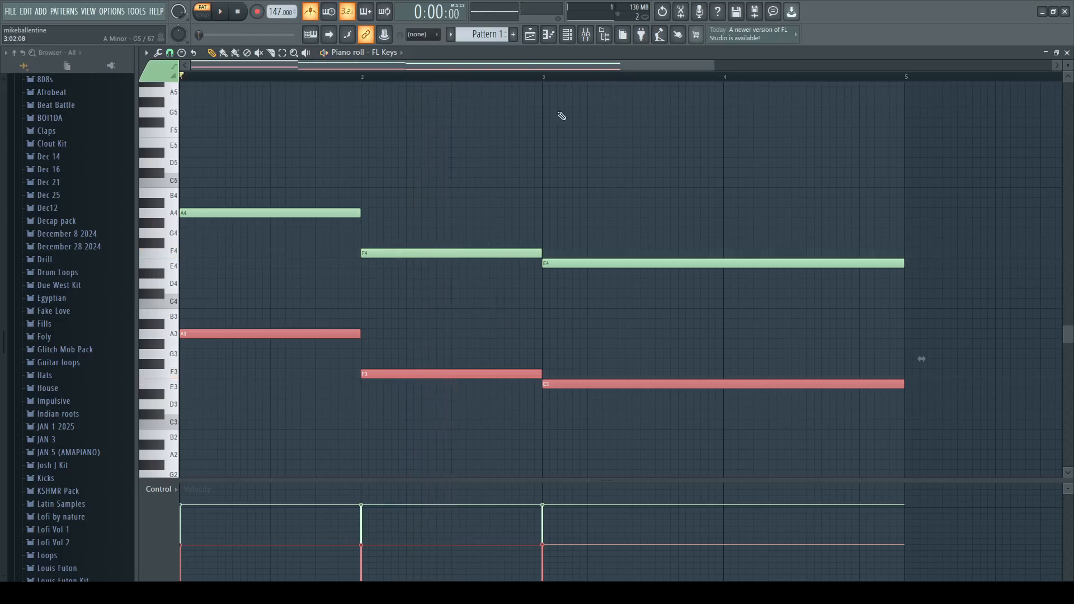
{"action": "key", "text": "ctrl+d"}
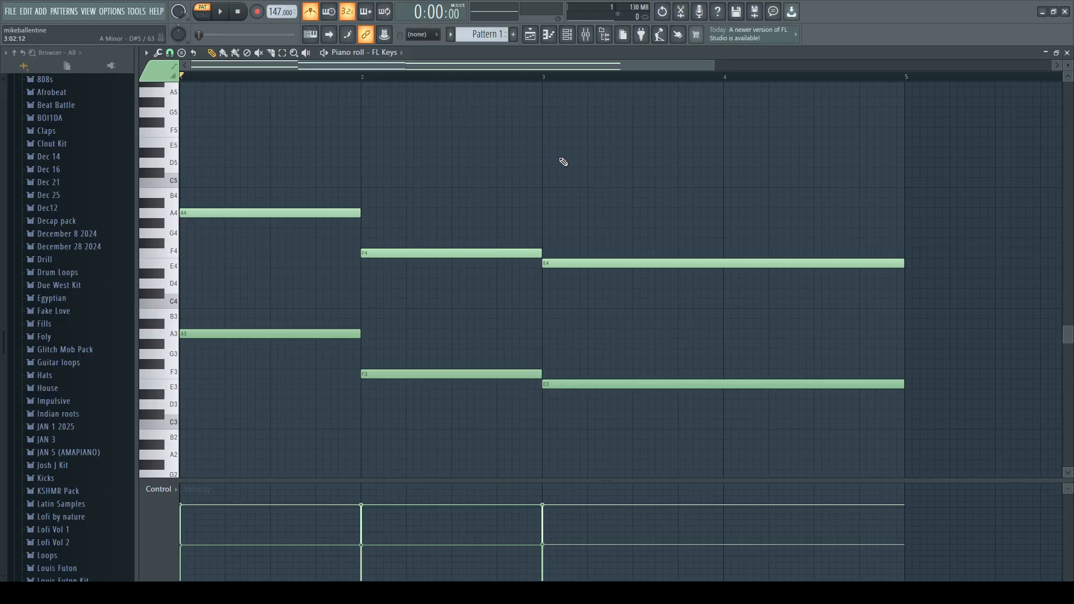
{"action": "scroll", "coordinate": [564, 162], "scroll_direction": "up", "scroll_amount": 2}
{"action": "key", "text": "space"}
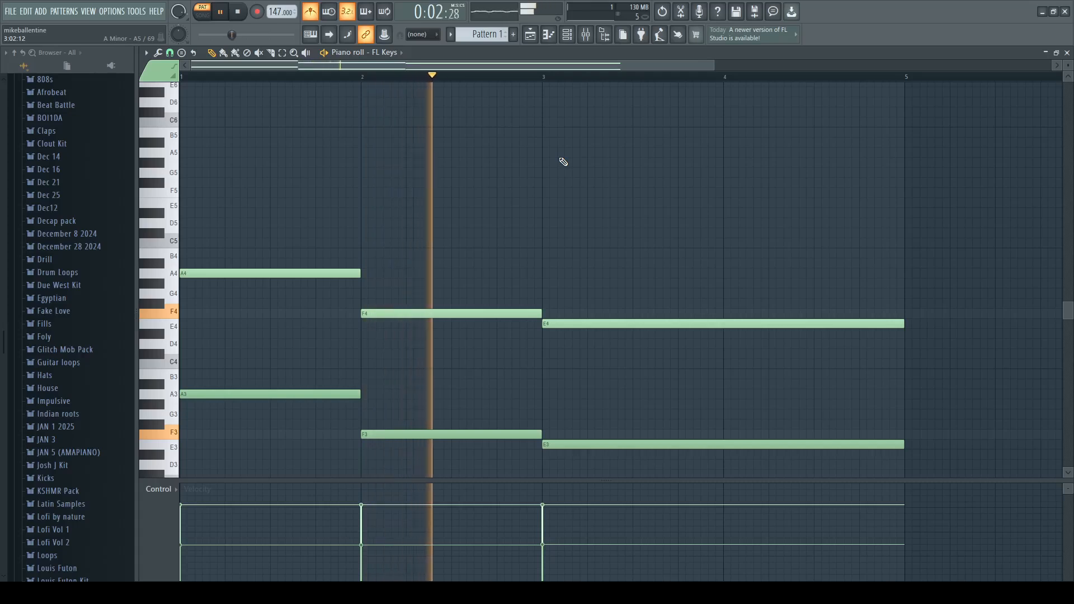
{"action": "key", "text": "space"}
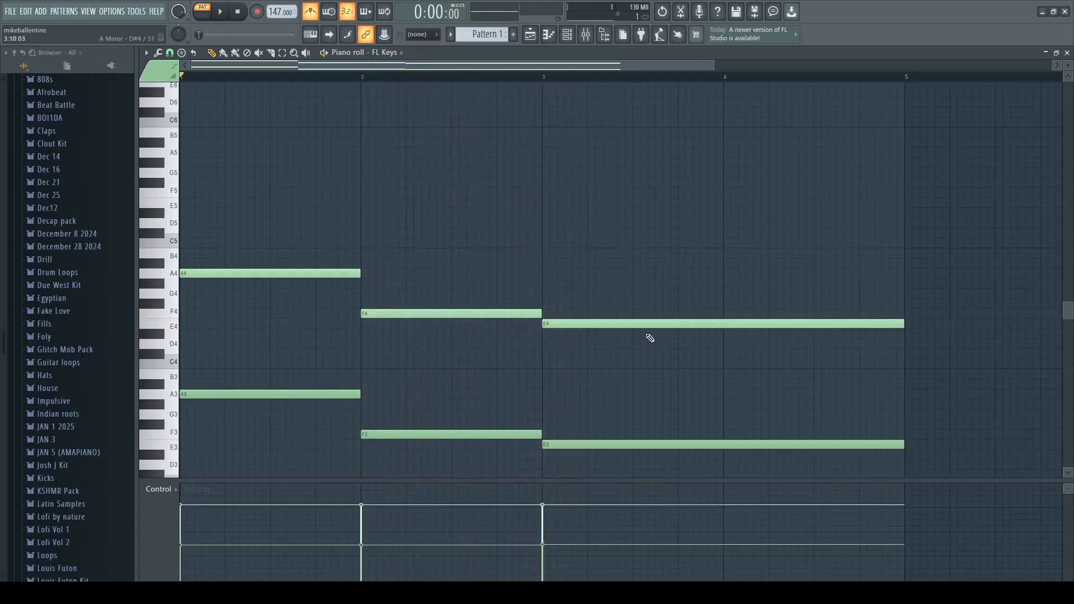
Step: Shorten both E notes starting at bar 3 so they end midway through bar 4
{"action": "key", "text": "space"}
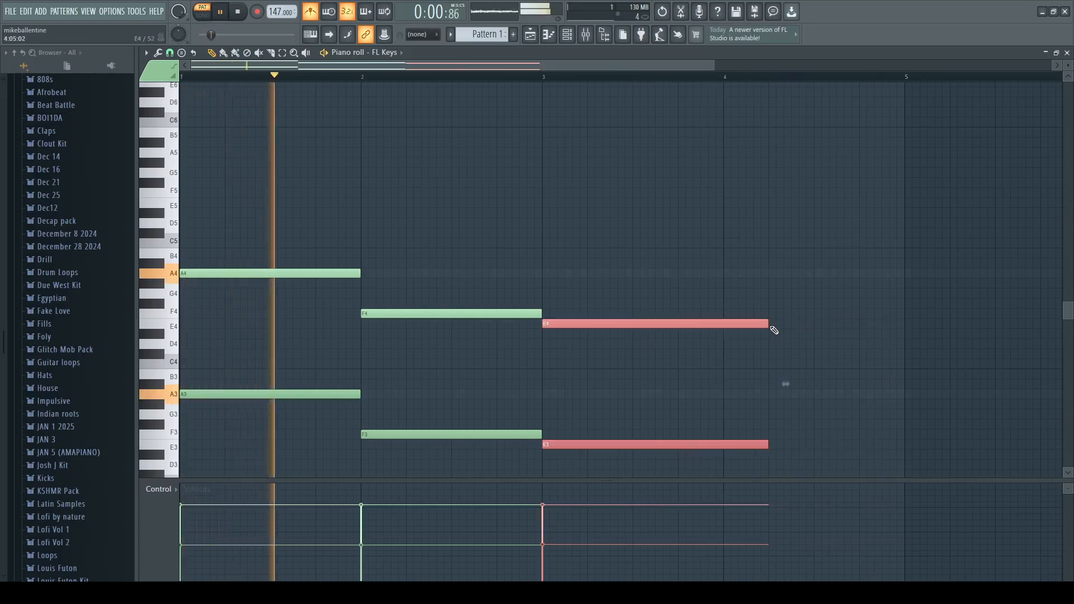
{"action": "left_click_drag", "start_coordinate": [769, 327], "coordinate": [816, 335]}
{"action": "left_click", "coordinate": [817, 335]}
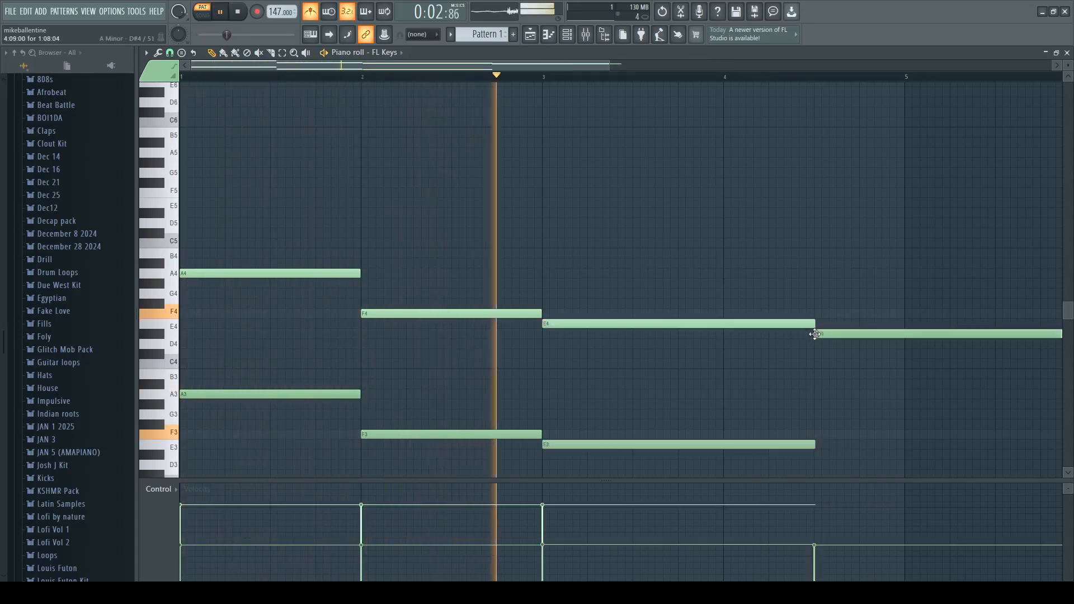
{"action": "right_click", "coordinate": [817, 336]}
{"action": "left_click_drag", "start_coordinate": [810, 459], "coordinate": [812, 327]}
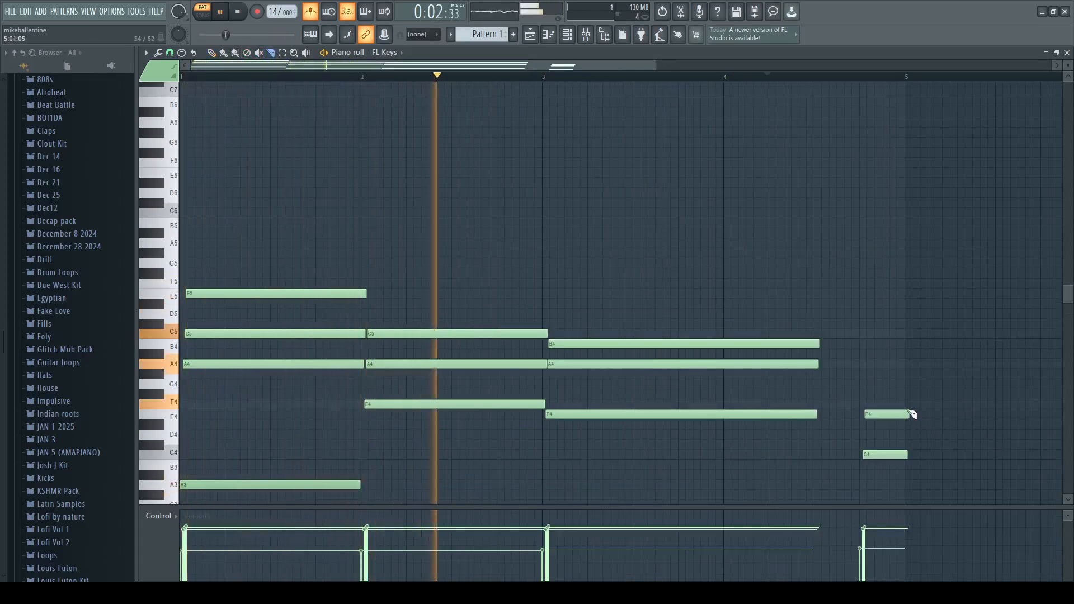
Step: Slice the short C and E notes at the bar 5 line to trim off their overhanging ends
{"action": "scroll", "coordinate": [911, 417], "scroll_direction": "down", "scroll_amount": 3}
{"action": "scroll", "coordinate": [910, 416], "scroll_direction": "down", "scroll_amount": 3}
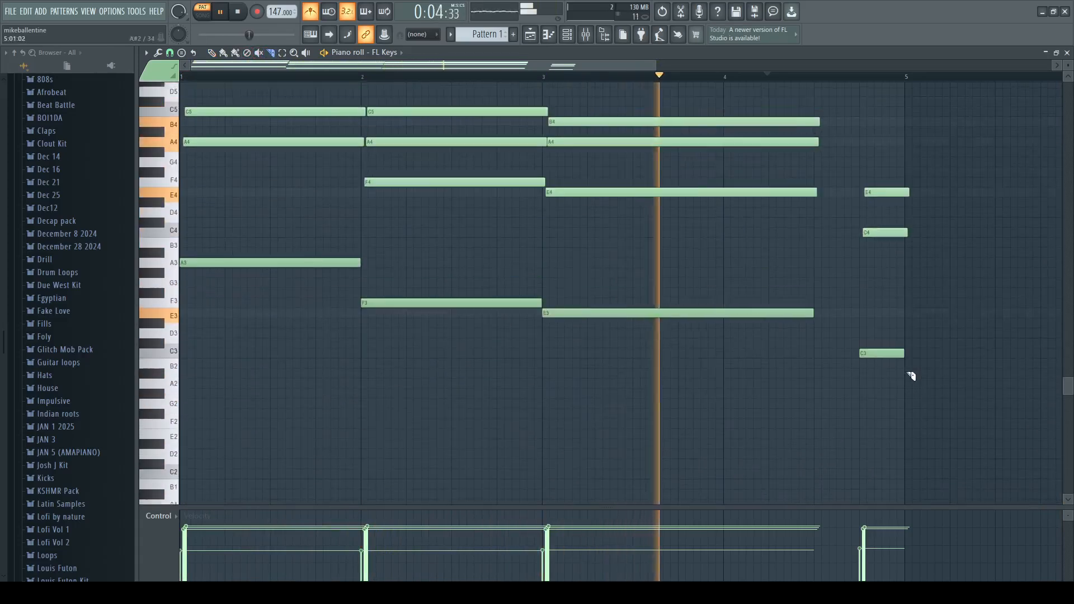
{"action": "left_click_drag", "start_coordinate": [906, 261], "coordinate": [909, 447]}
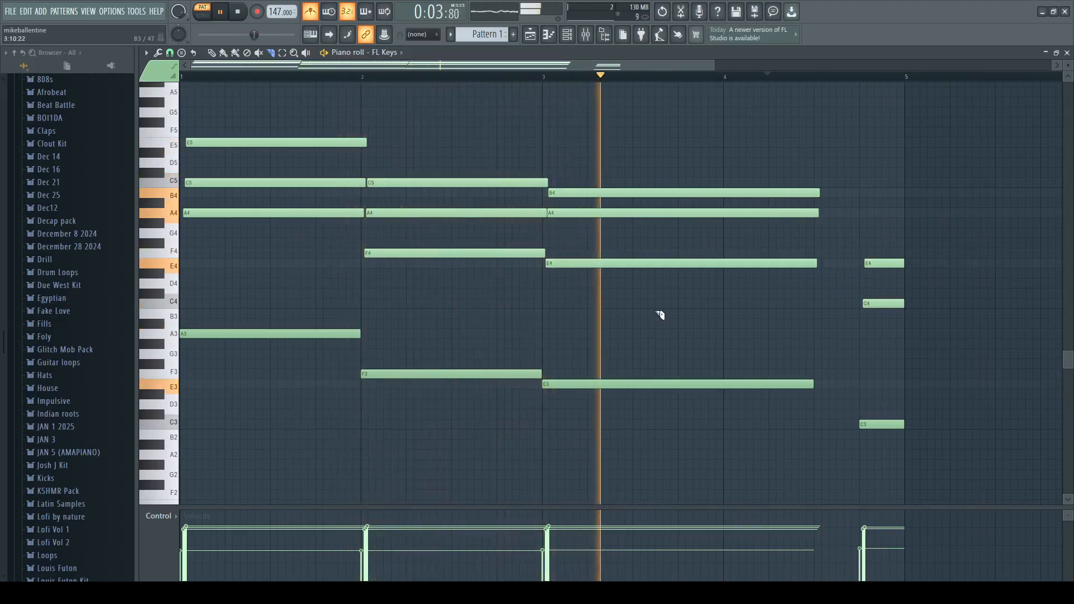
{"action": "scroll", "coordinate": [654, 366], "scroll_direction": "up", "scroll_amount": 5}
{"action": "scroll", "coordinate": [654, 366], "scroll_direction": "down", "scroll_amount": 4}
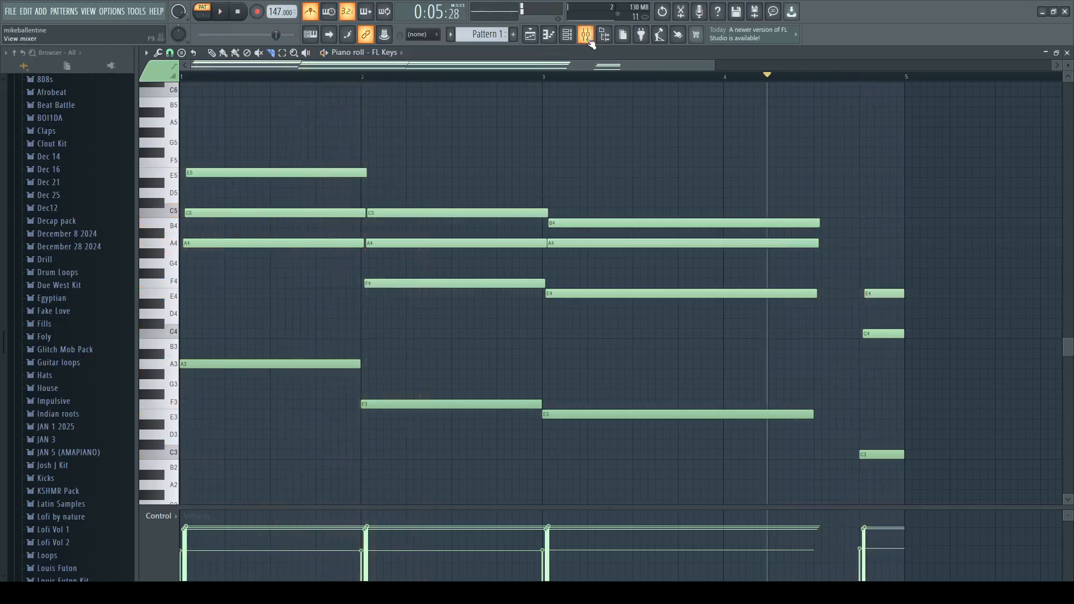
Step: Replace the FL Keys instrument with Omnisphere and filter its patches by the Pads + Strings category
{"action": "left_click", "coordinate": [568, 34]}
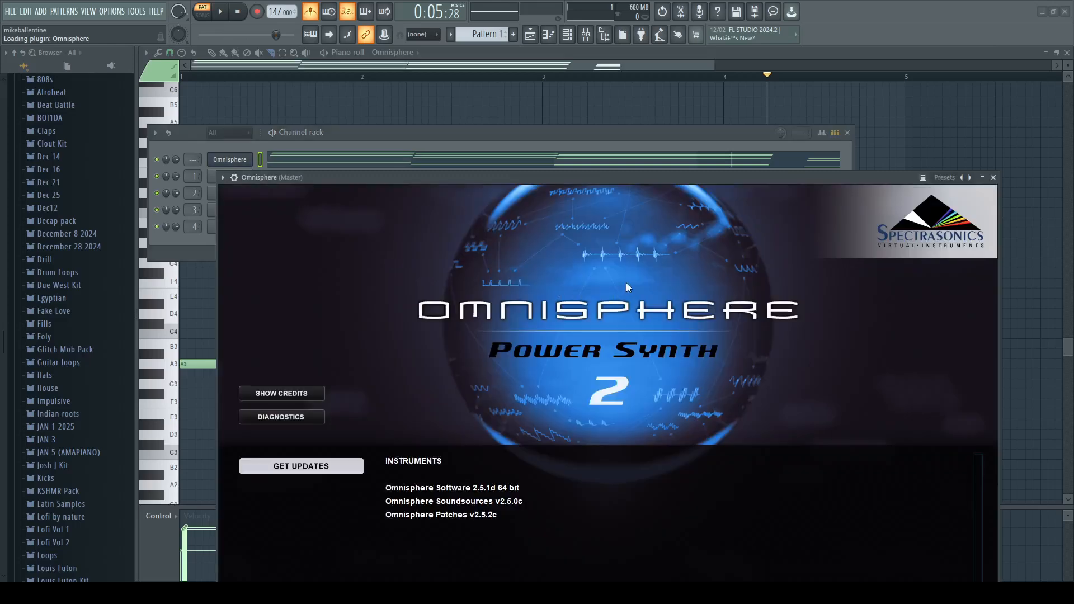
{"action": "left_click_drag", "start_coordinate": [617, 181], "coordinate": [582, 88]}
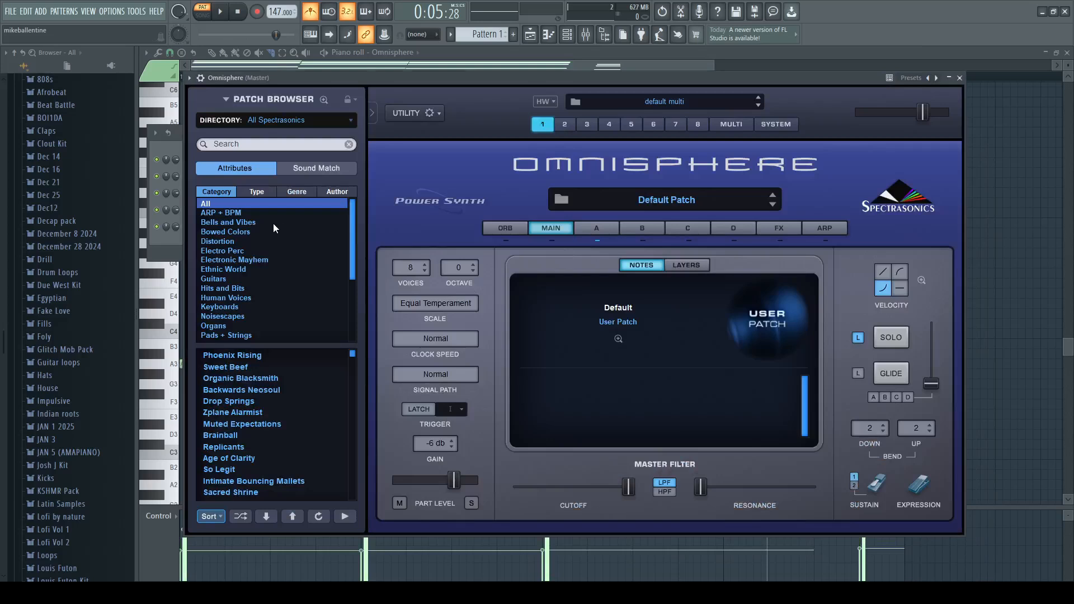
{"action": "scroll", "coordinate": [257, 284], "scroll_direction": "down", "scroll_amount": 2}
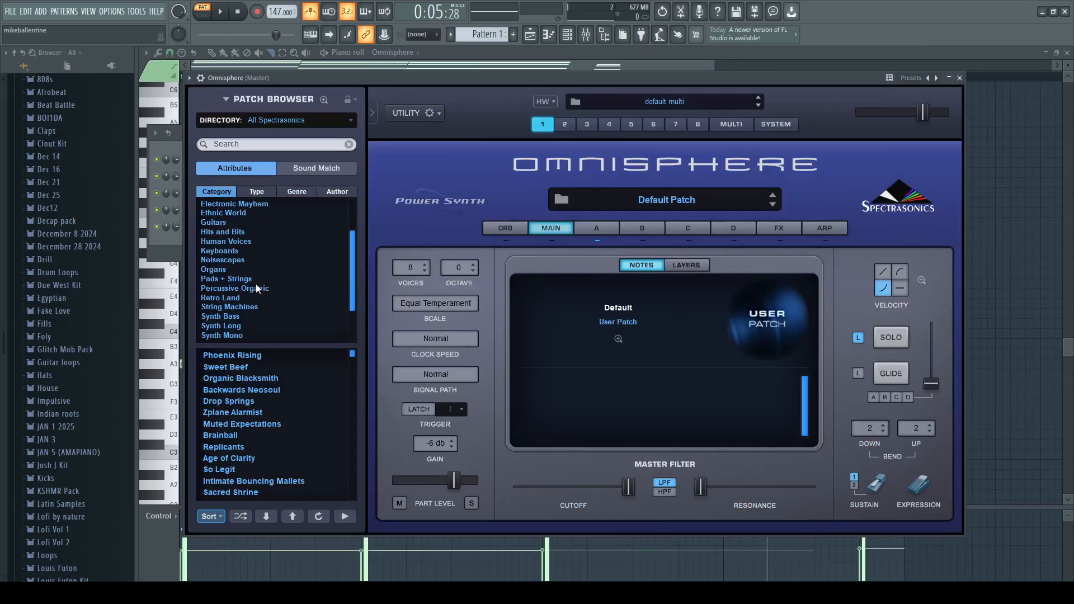
{"action": "left_click", "coordinate": [236, 280]}
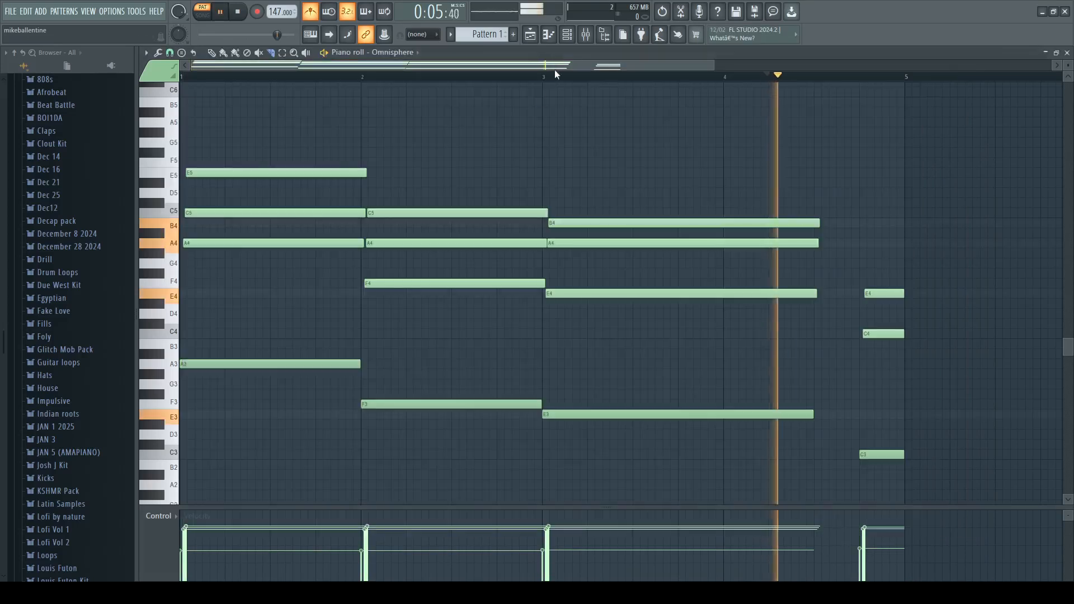
Step: Load the Bubble Machine patch in Omnisphere while the pattern plays and display the patch's layers
{"action": "left_click", "coordinate": [573, 36]}
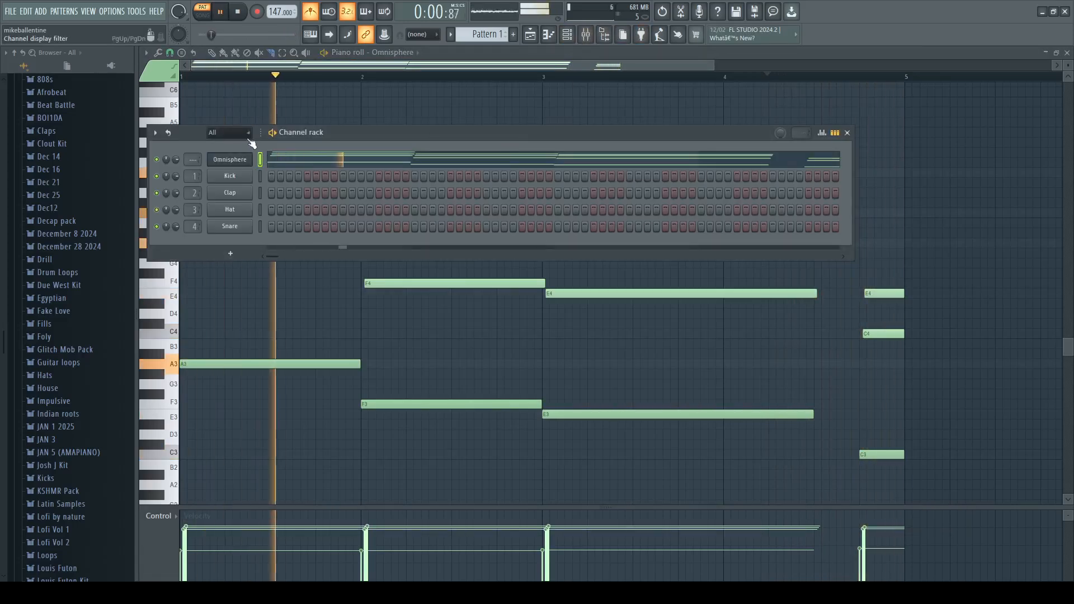
{"action": "left_click", "coordinate": [230, 159]}
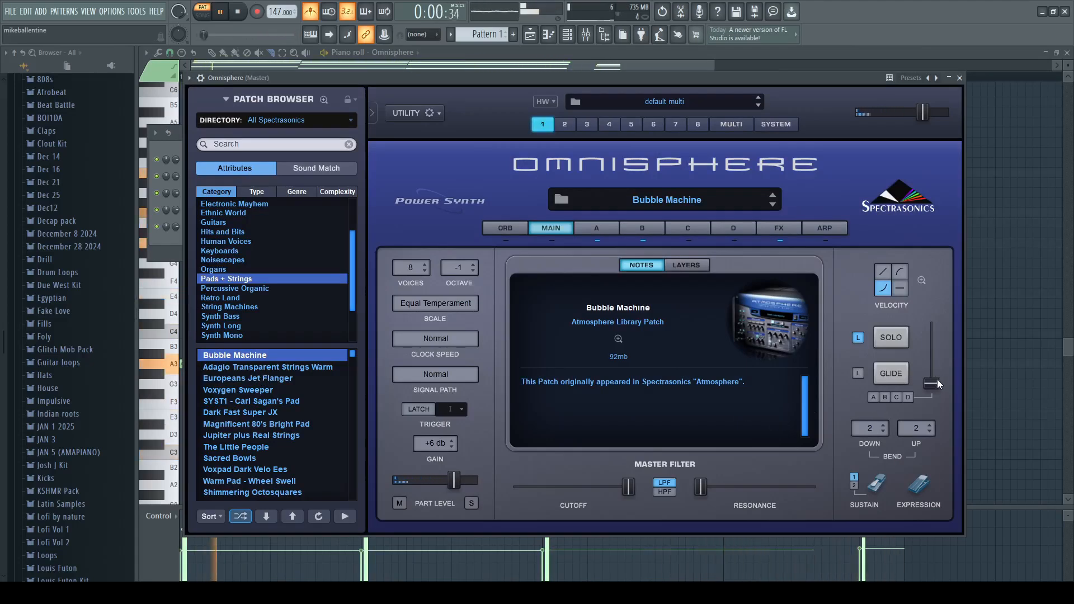
{"action": "left_click_drag", "start_coordinate": [931, 384], "coordinate": [935, 427]}
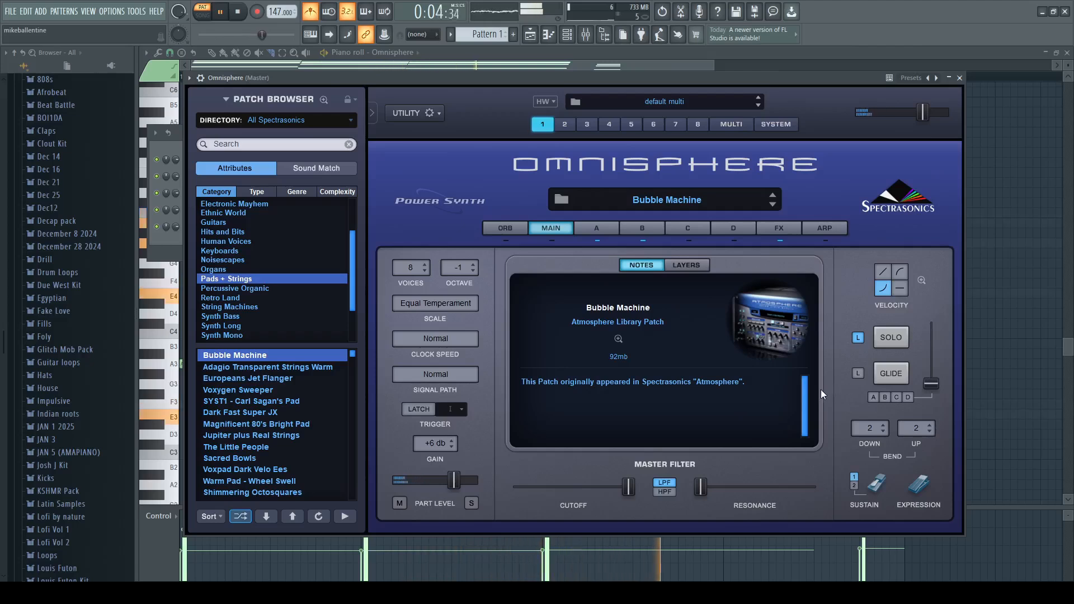
{"action": "left_click", "coordinate": [686, 266]}
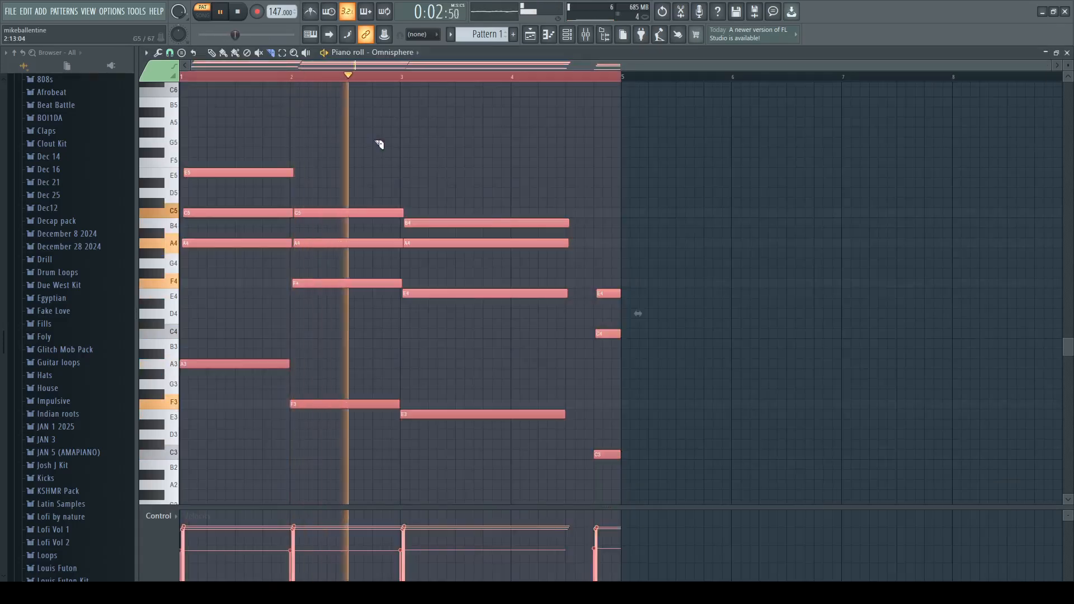
Step: Duplicate the four-bar chord progression so it repeats from bar 5, and clear the note selection
{"action": "key", "text": "ctrl+b"}
{"action": "left_click", "coordinate": [520, 77], "text": "ctrl"}
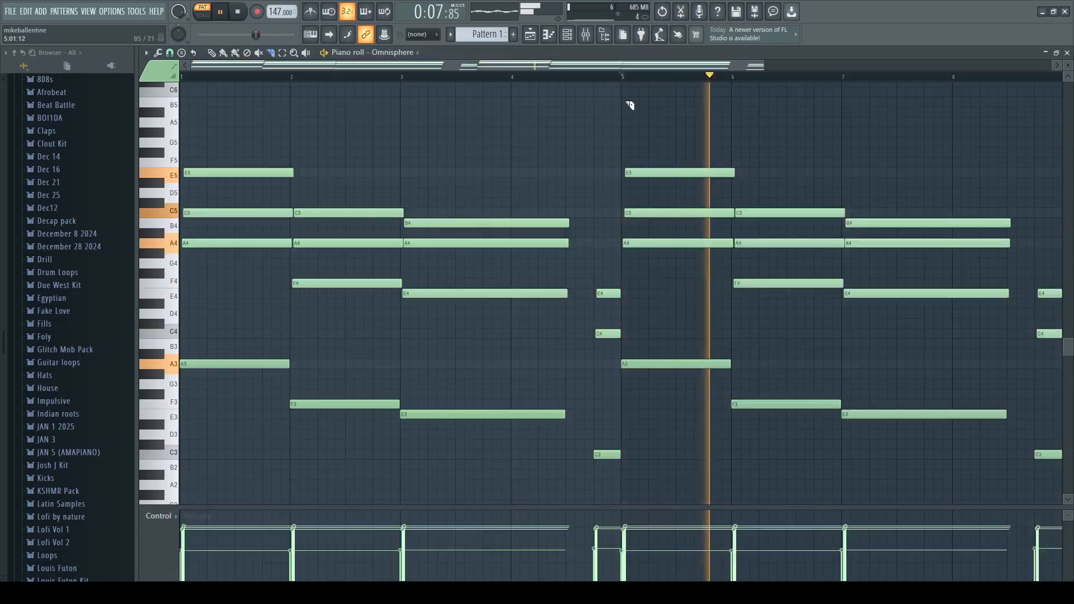
Step: Route the Omnisphere channel to mixer insert 1
{"action": "left_click", "coordinate": [586, 35]}
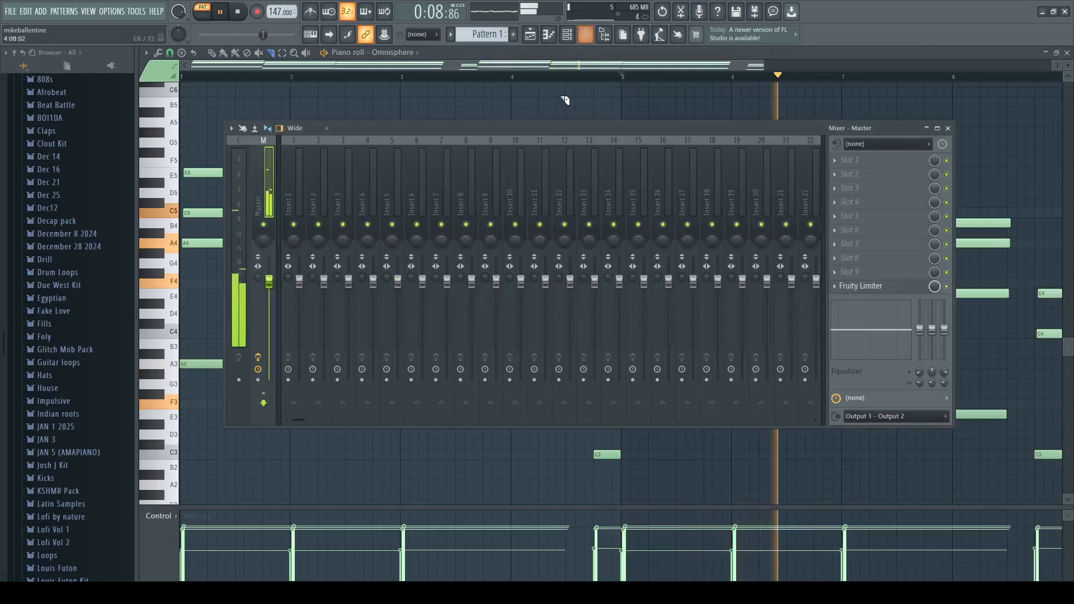
{"action": "key", "text": "F6"}
{"action": "left_click", "coordinate": [586, 35]}
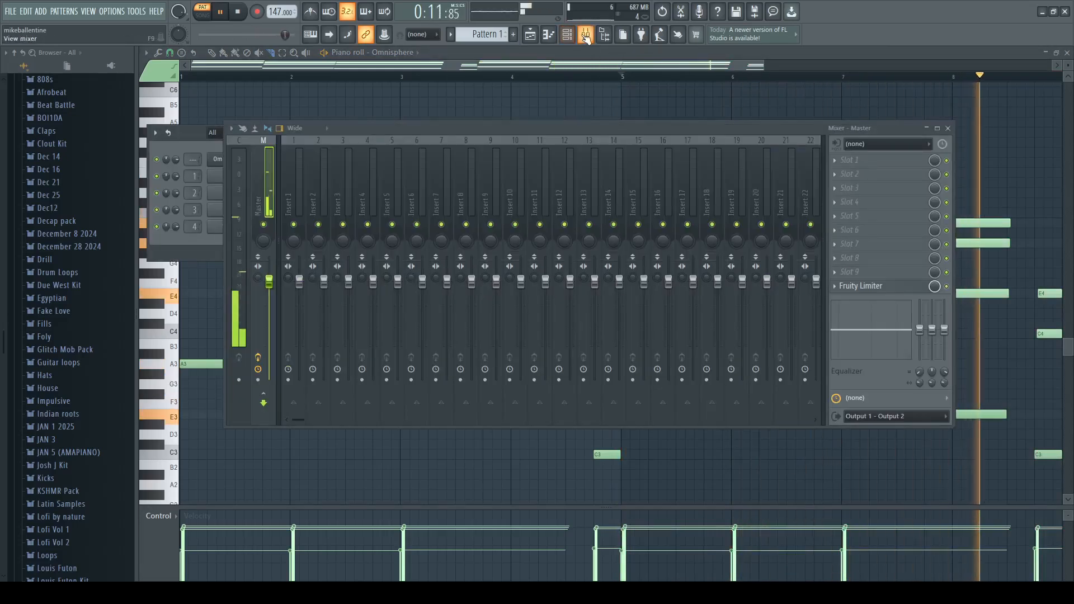
{"action": "left_click", "coordinate": [586, 35]}
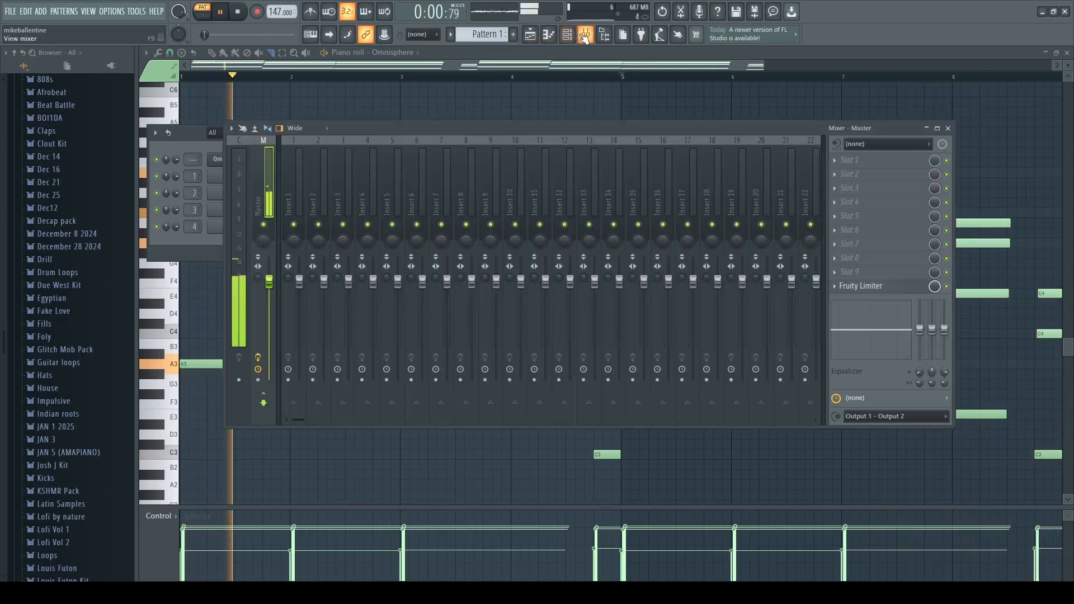
{"action": "key", "text": "F9"}
{"action": "key", "text": "ctrl+l"}
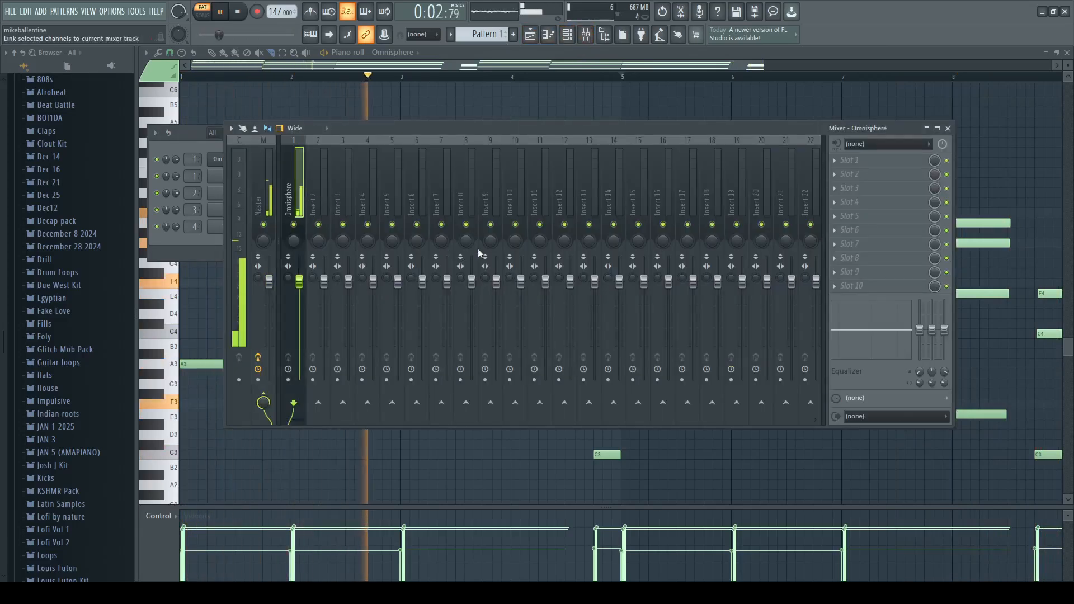
Step: Add Fruity Chorus to the first effect slot of the Omnisphere mixer track
{"action": "left_click", "coordinate": [699, 457]}
{"action": "left_click", "coordinate": [668, 129]}
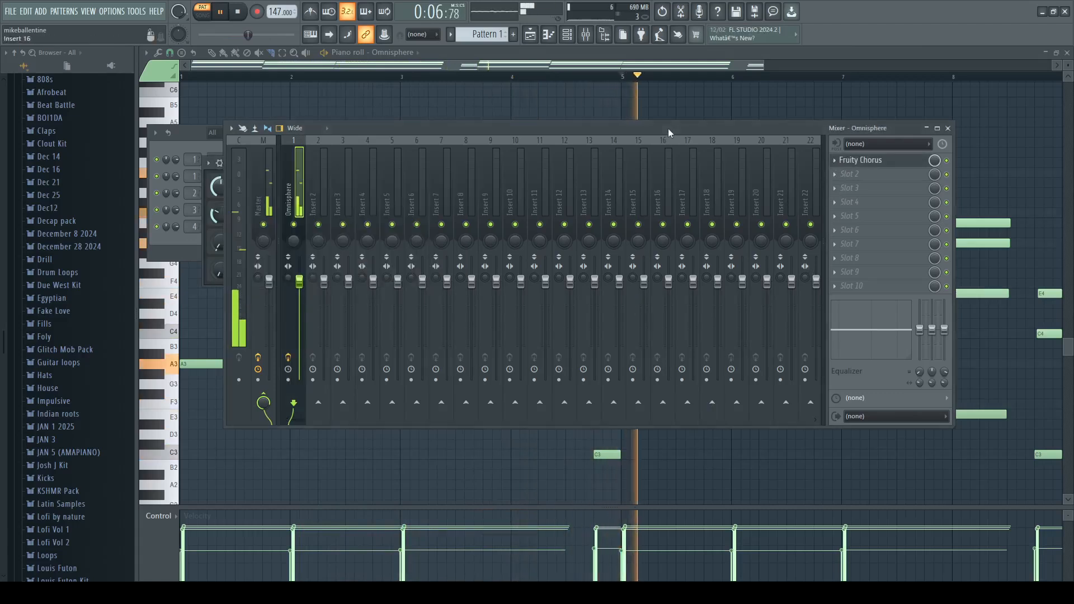
{"action": "left_click", "coordinate": [674, 56]}
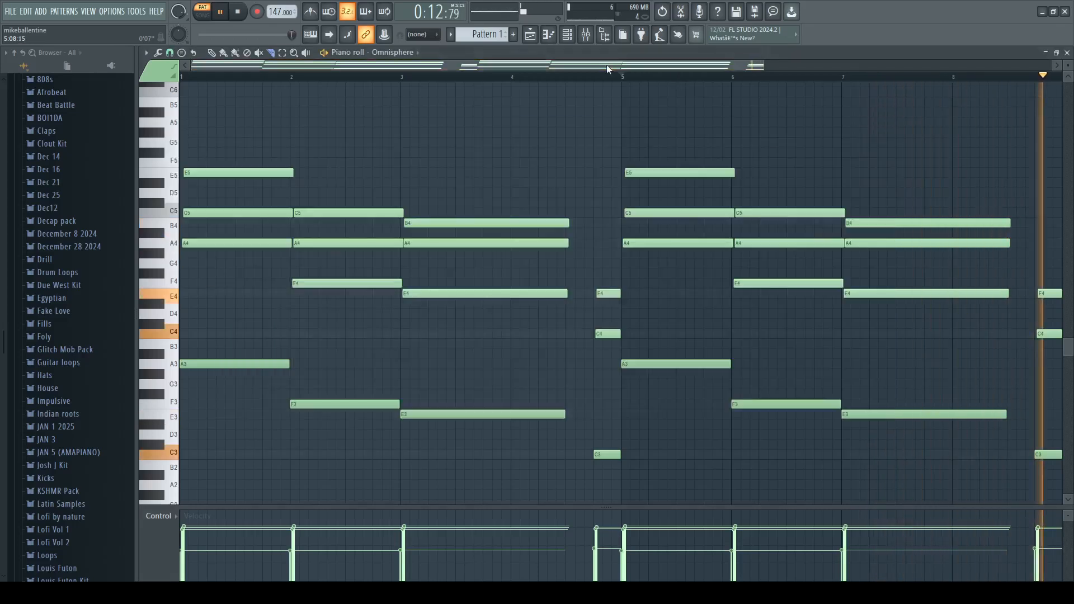
Step: Add a new FL Keys instrument channel between the Omnisphere and Kick channels
{"action": "left_click", "coordinate": [568, 37]}
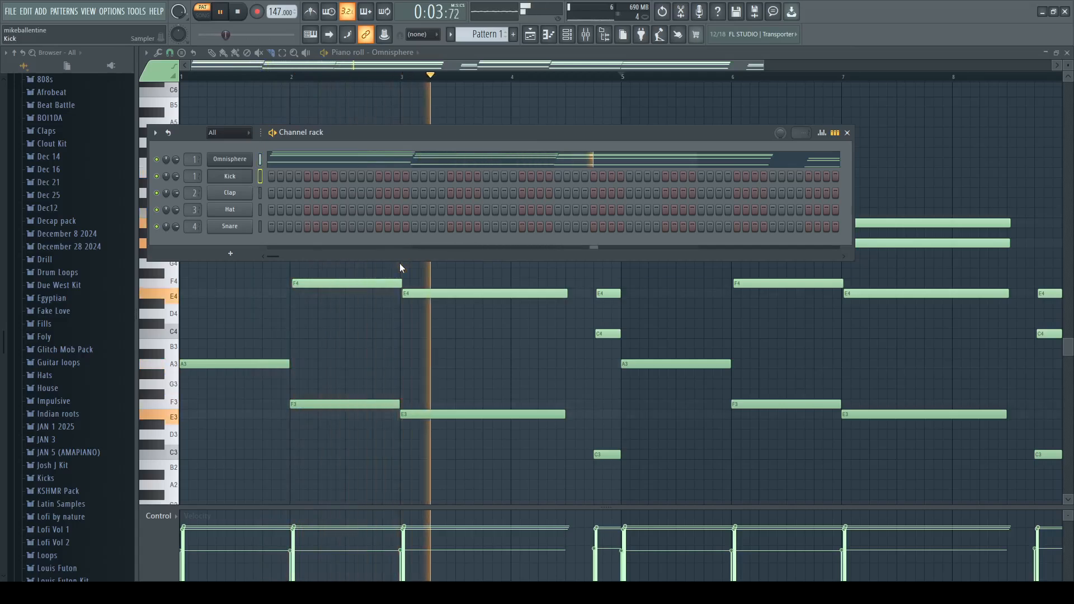
{"action": "left_click", "coordinate": [406, 405]}
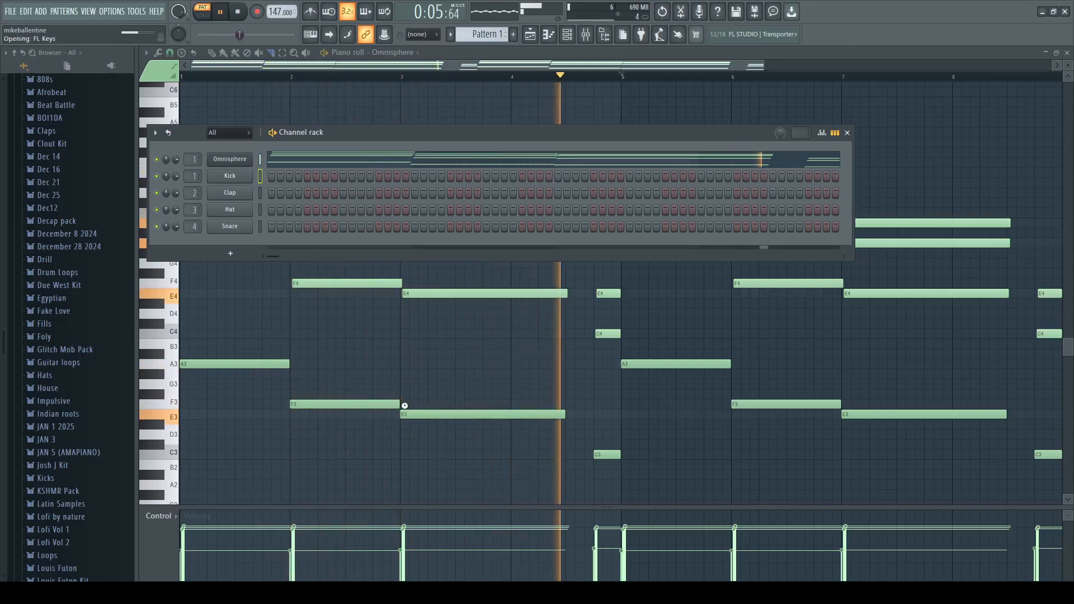
{"action": "left_click", "coordinate": [502, 131]}
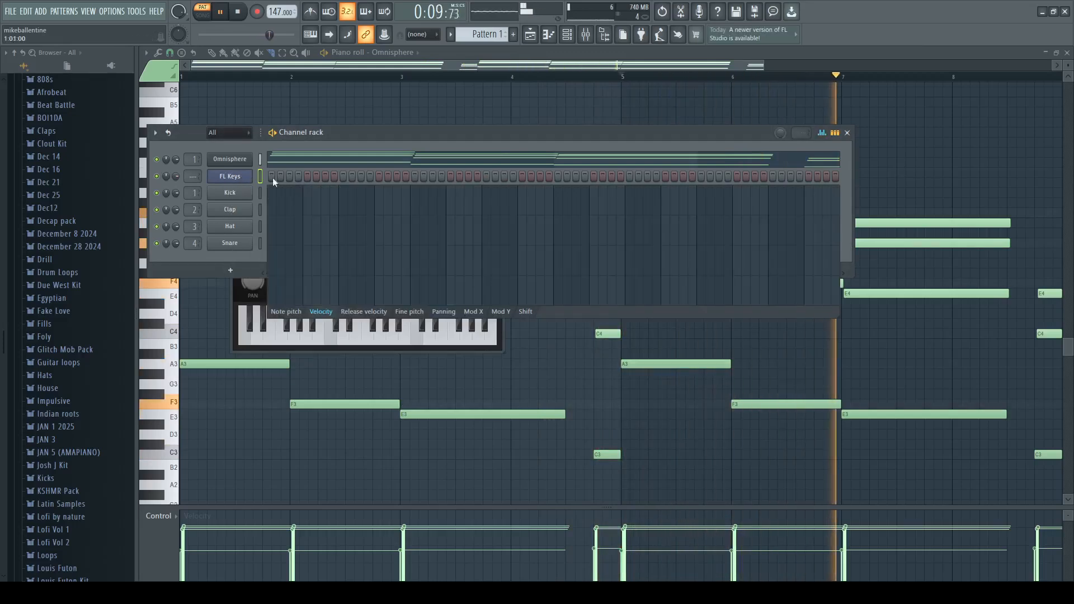
Step: Stop playback and copy the Omnisphere chord notes into the FL Keys channel
{"action": "left_click", "coordinate": [275, 178], "text": "ctrl+shift"}
{"action": "key", "text": "space"}
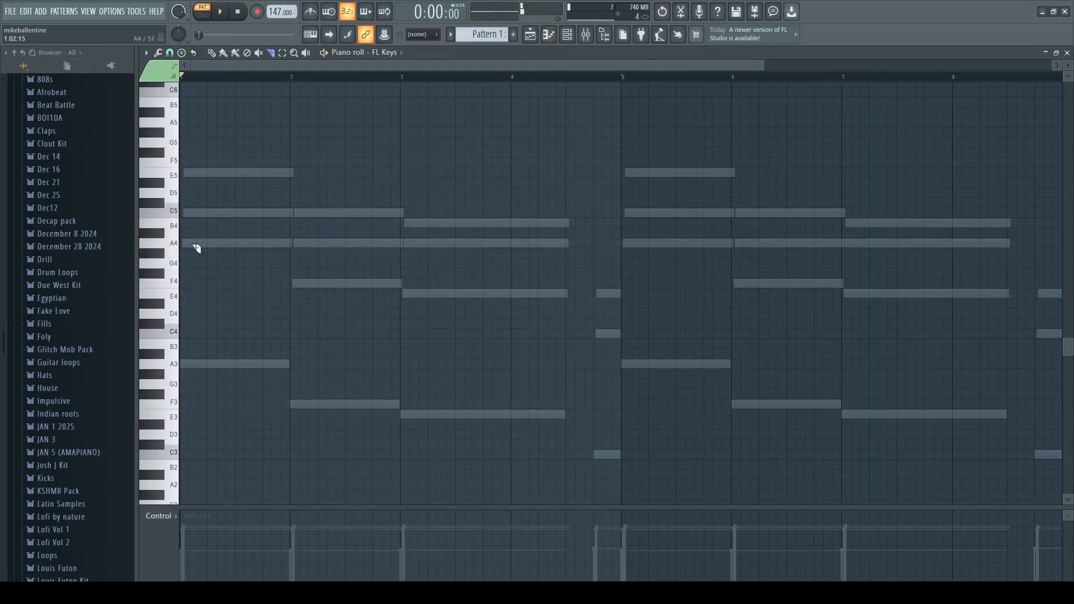
{"action": "left_click", "coordinate": [567, 34]}
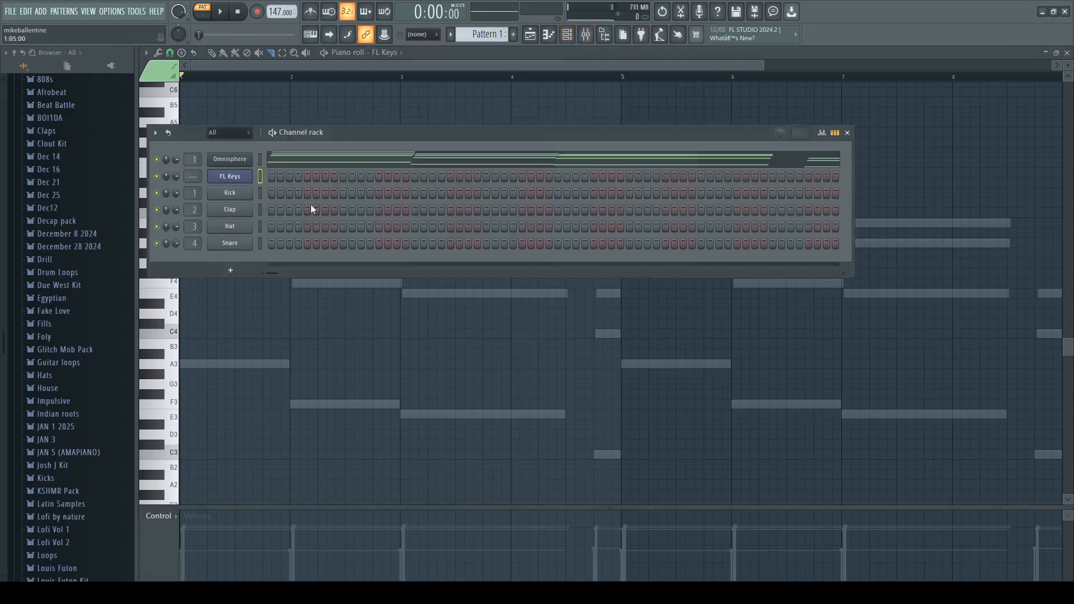
{"action": "key", "text": "ctrl+v"}
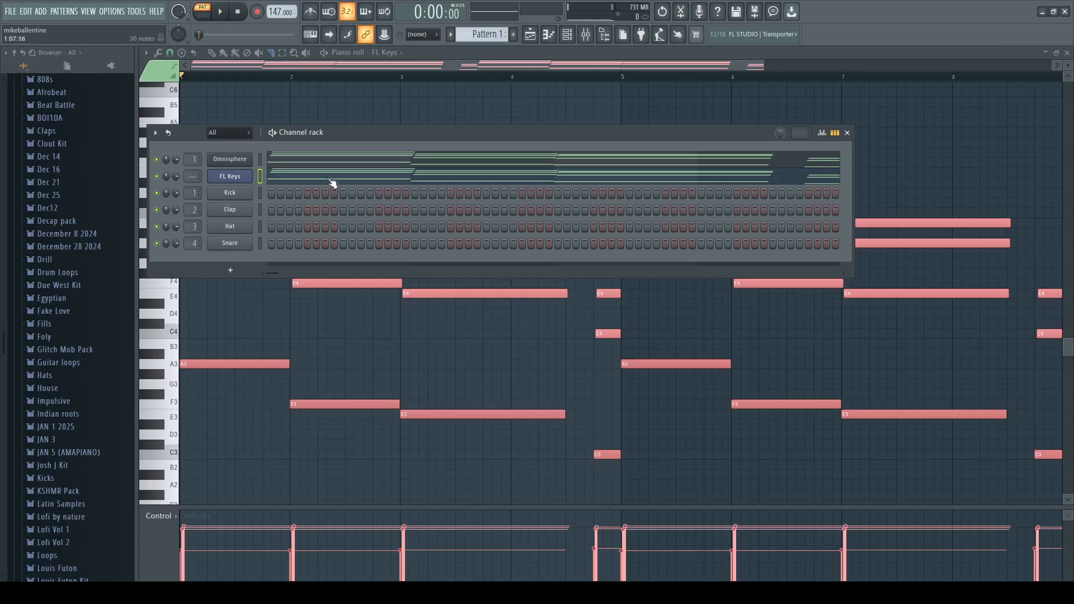
Step: Add Fruity parametric EQ 2 to the second effect slot of the Omnisphere mixer track and play the pattern through it
{"action": "left_click", "coordinate": [249, 160]}
{"action": "left_click", "coordinate": [585, 34]}
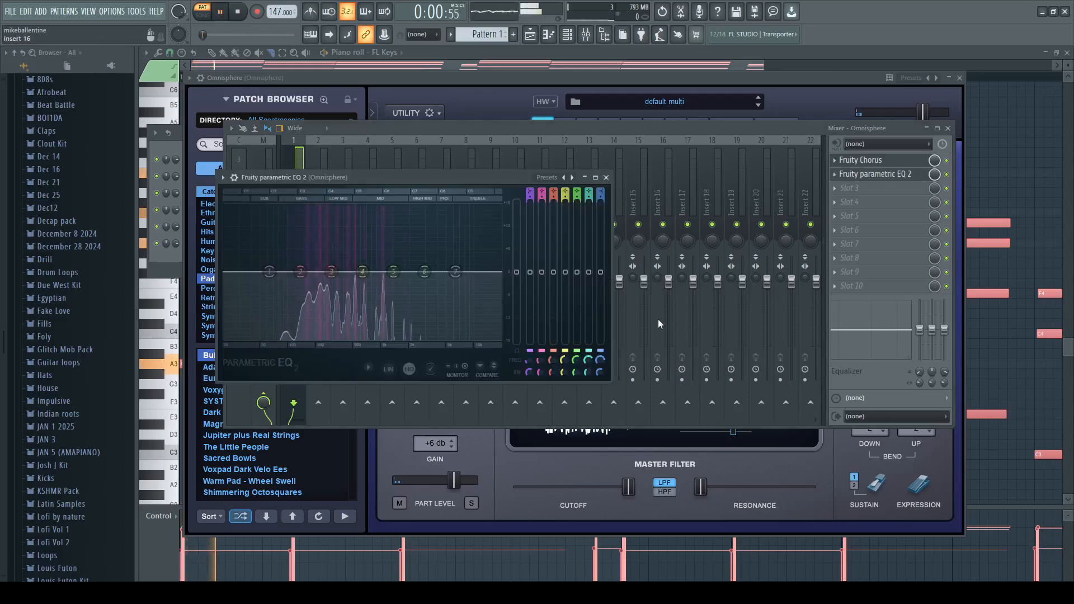
{"action": "key", "text": "F6"}
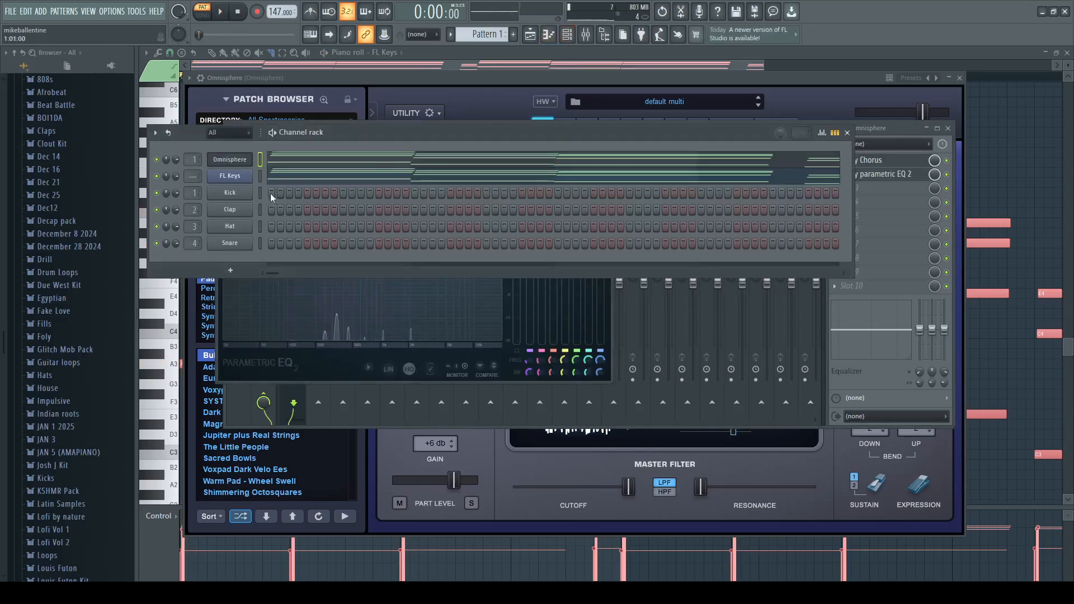
{"action": "left_click", "coordinate": [591, 38]}
{"action": "left_click", "coordinate": [894, 178]}
{"action": "key", "text": "space"}
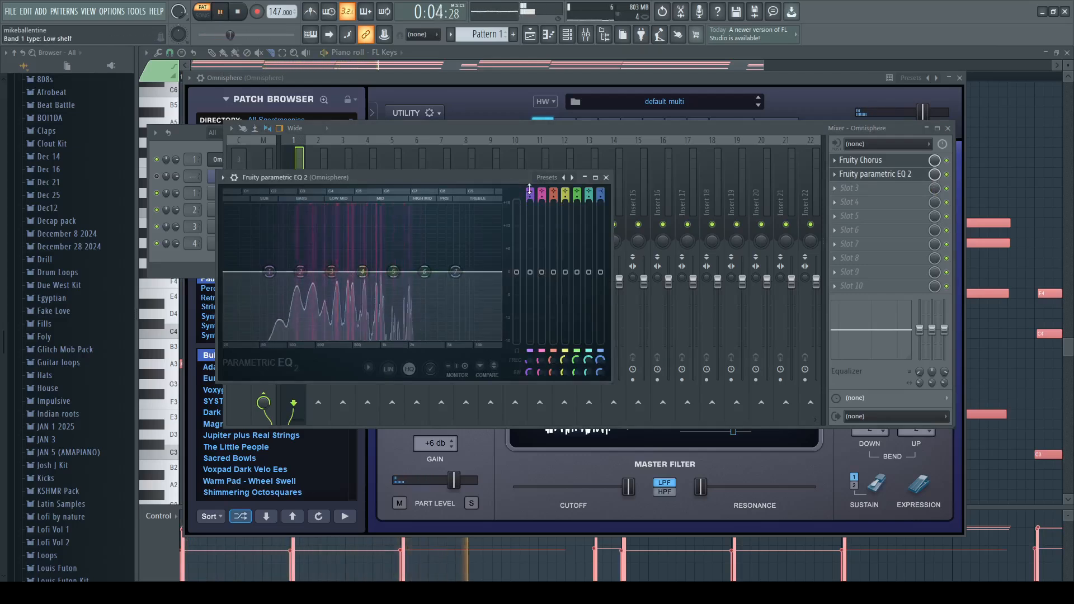
Step: Roll off the lows with EQ band 1 and the highs with a Steep 8 low-pass on band 7, moved lower in frequency
{"action": "left_click_drag", "start_coordinate": [530, 189], "coordinate": [532, 224]}
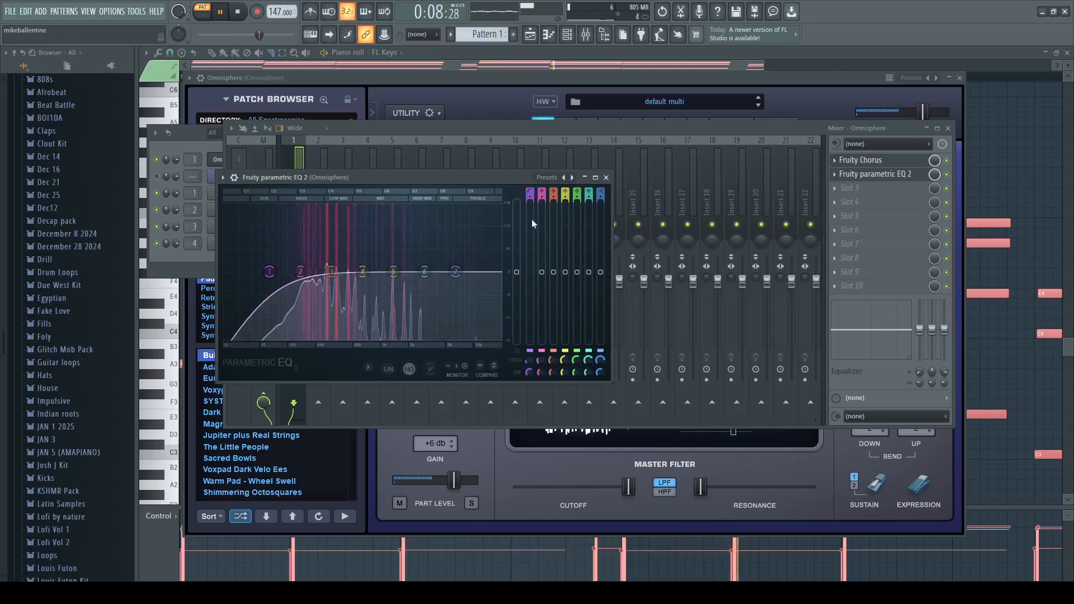
{"action": "left_click_drag", "start_coordinate": [529, 362], "coordinate": [529, 350]}
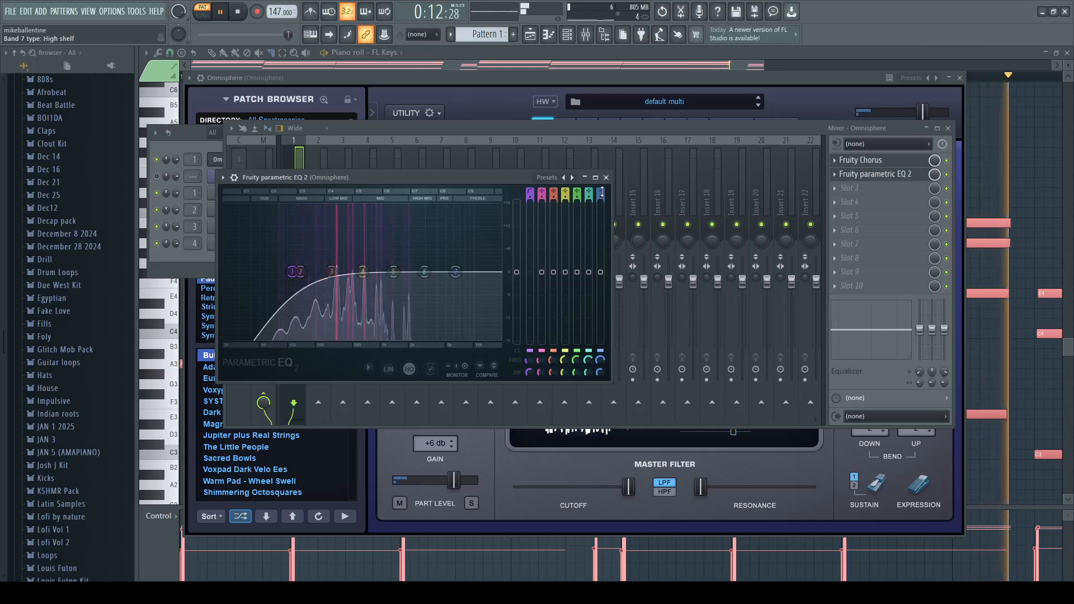
{"action": "left_click_drag", "start_coordinate": [602, 199], "coordinate": [601, 187]}
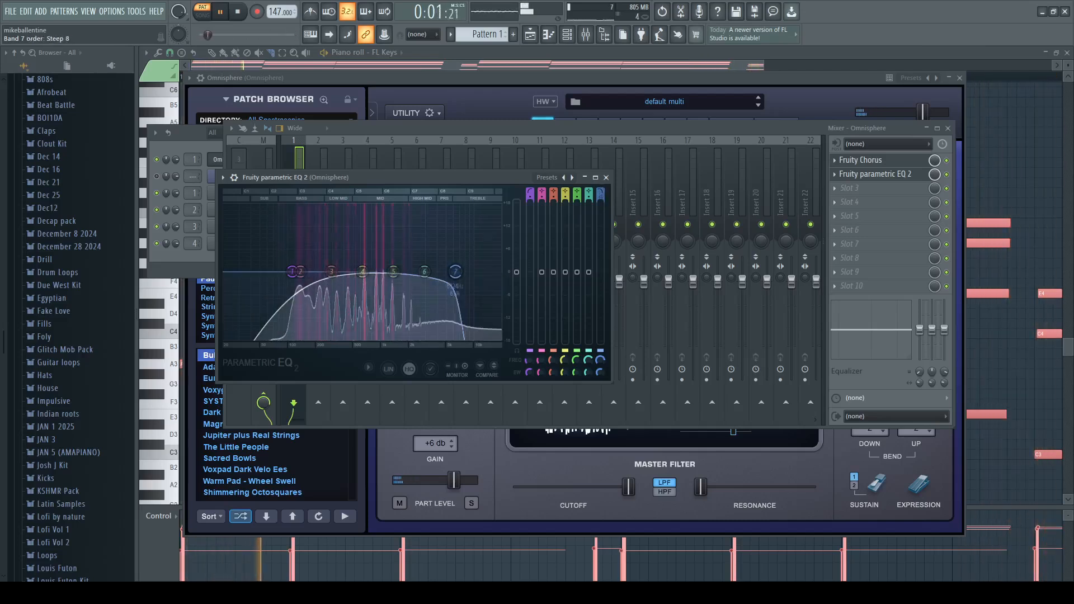
{"action": "left_click_drag", "start_coordinate": [455, 271], "coordinate": [432, 272]}
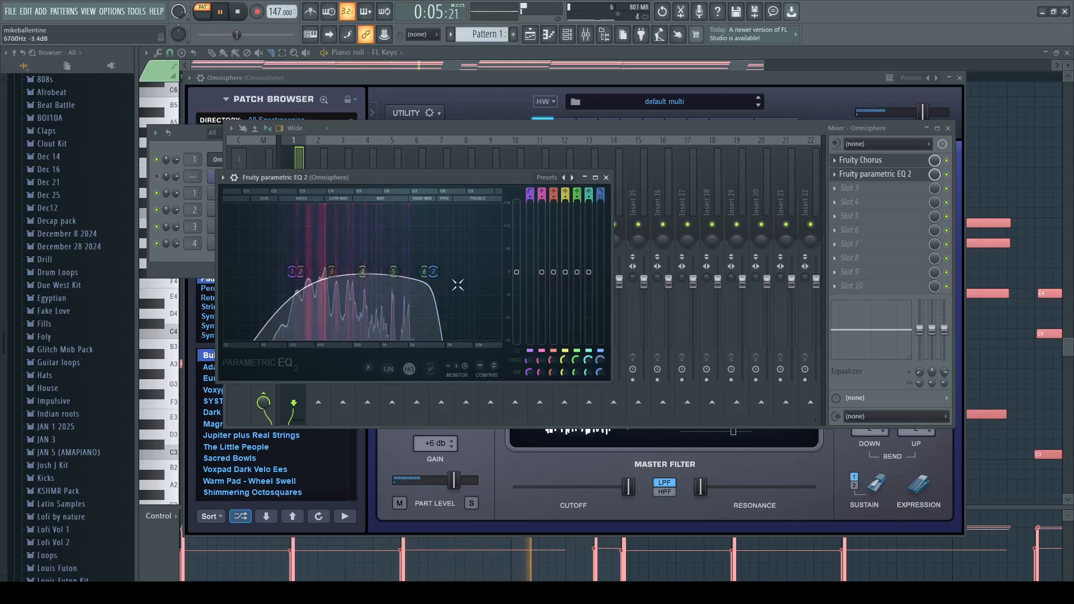
{"action": "left_click_drag", "start_coordinate": [297, 277], "coordinate": [231, 273]}
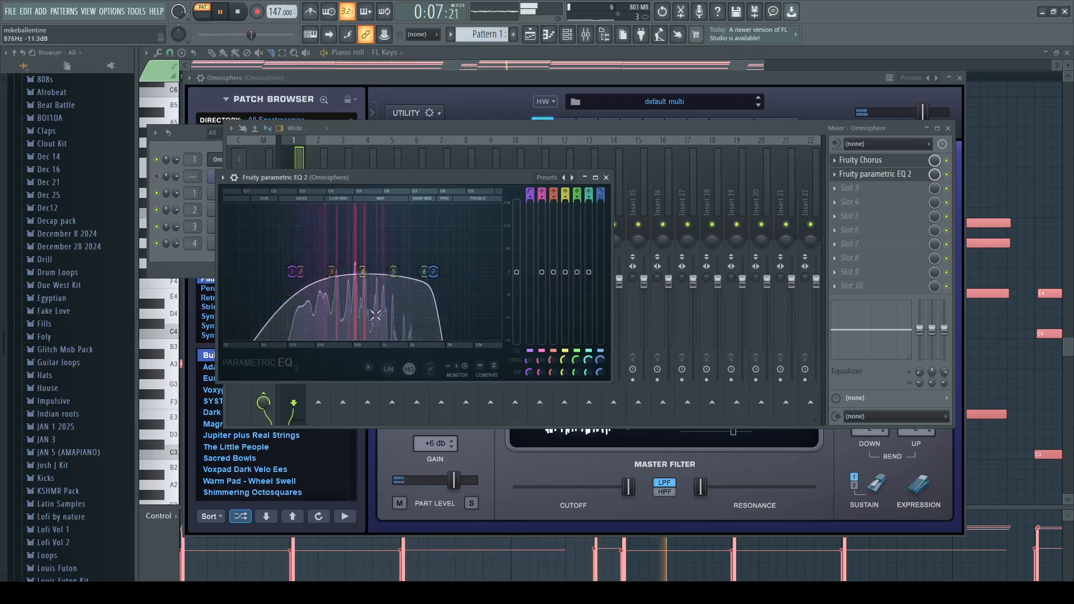
{"action": "left_click", "coordinate": [579, 126]}
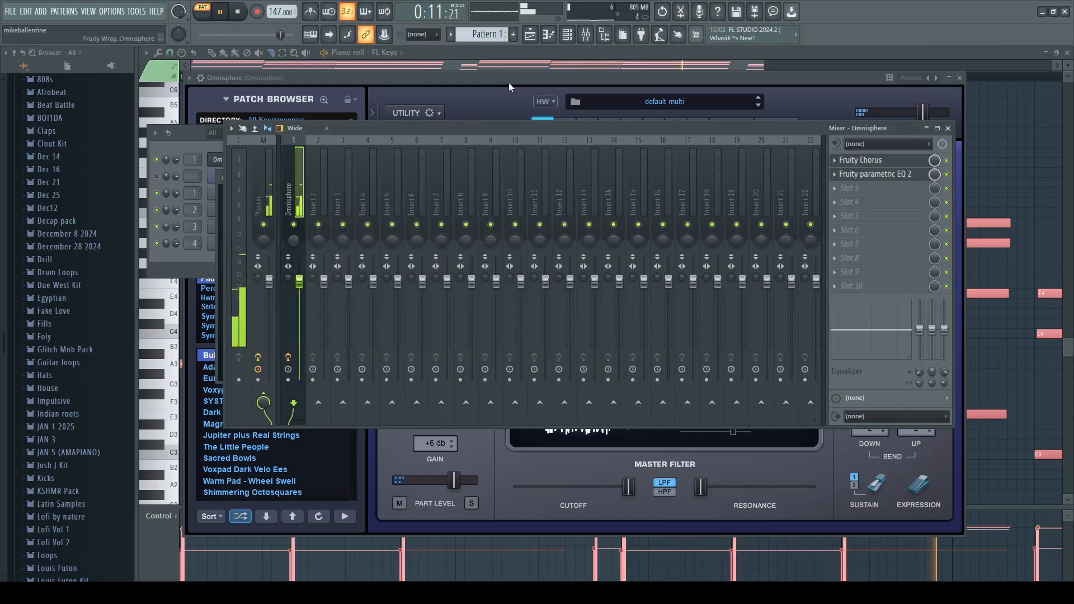
Step: Bring the FL Keys piano roll to the front of the mixer and Omnisphere windows and stop playback
{"action": "left_click", "coordinate": [256, 190]}
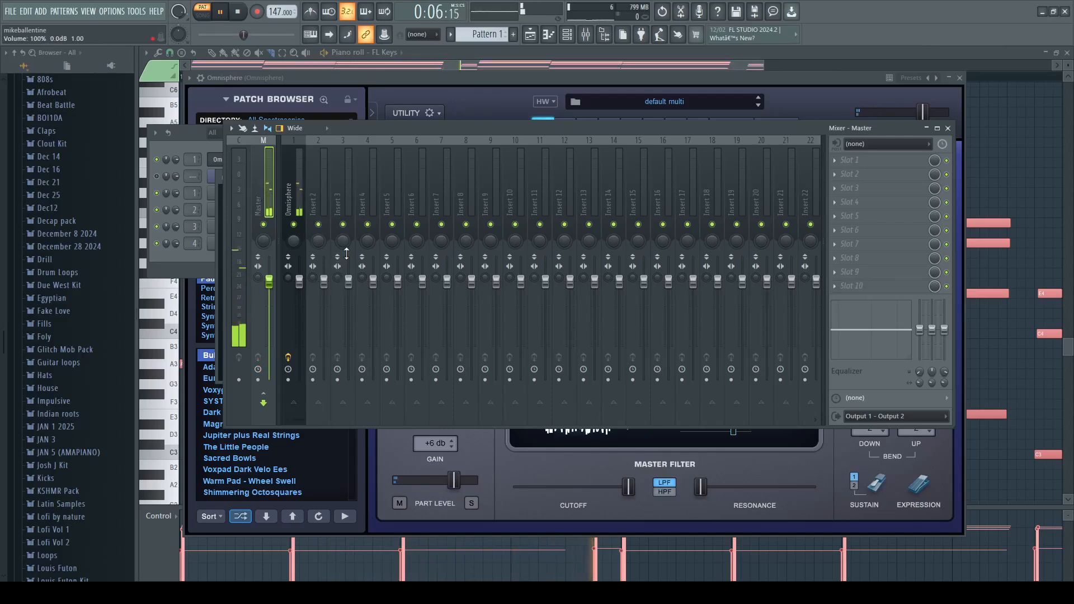
{"action": "left_click", "coordinate": [780, 78]}
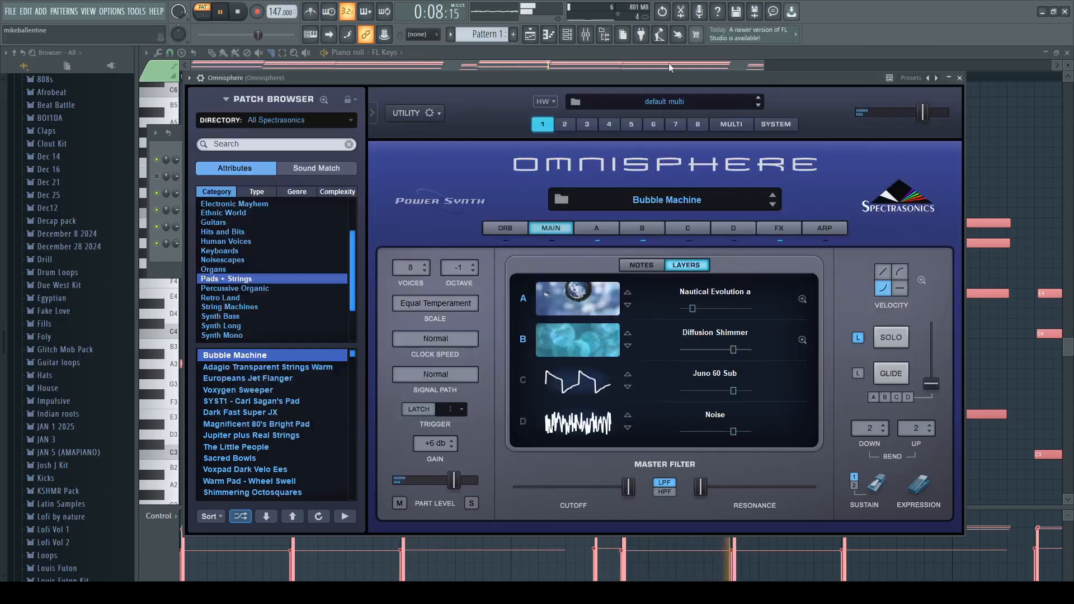
{"action": "left_click", "coordinate": [669, 62]}
{"action": "key", "text": "space"}
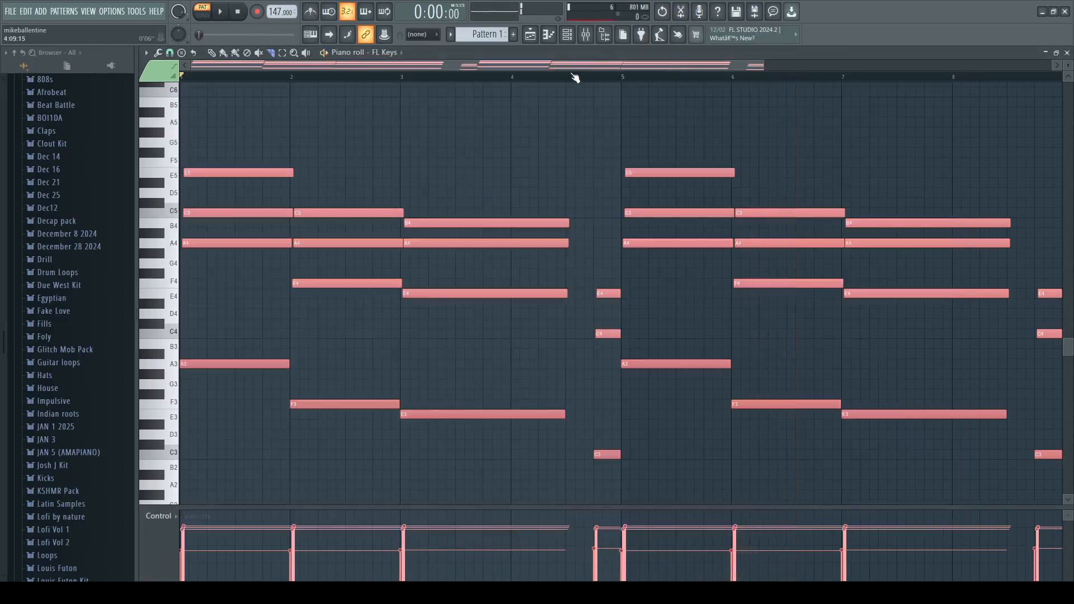
Step: Add Fruity Reeverb 2 to the Omnisphere mixer track's second effect slot and set the track's stereo separation to 19% separated
{"action": "left_click", "coordinate": [586, 38]}
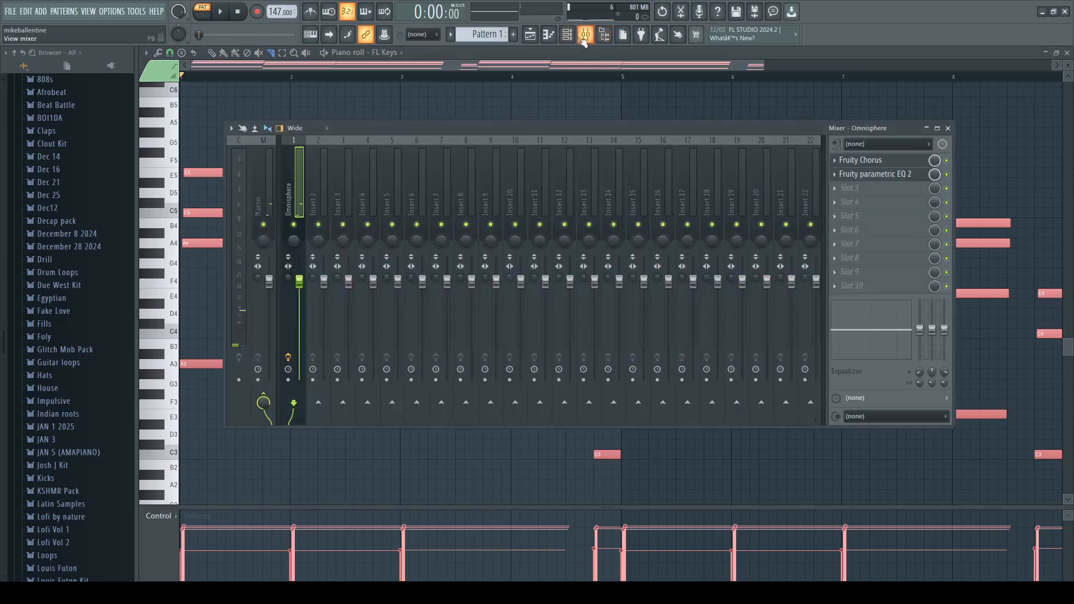
{"action": "key", "text": "F6"}
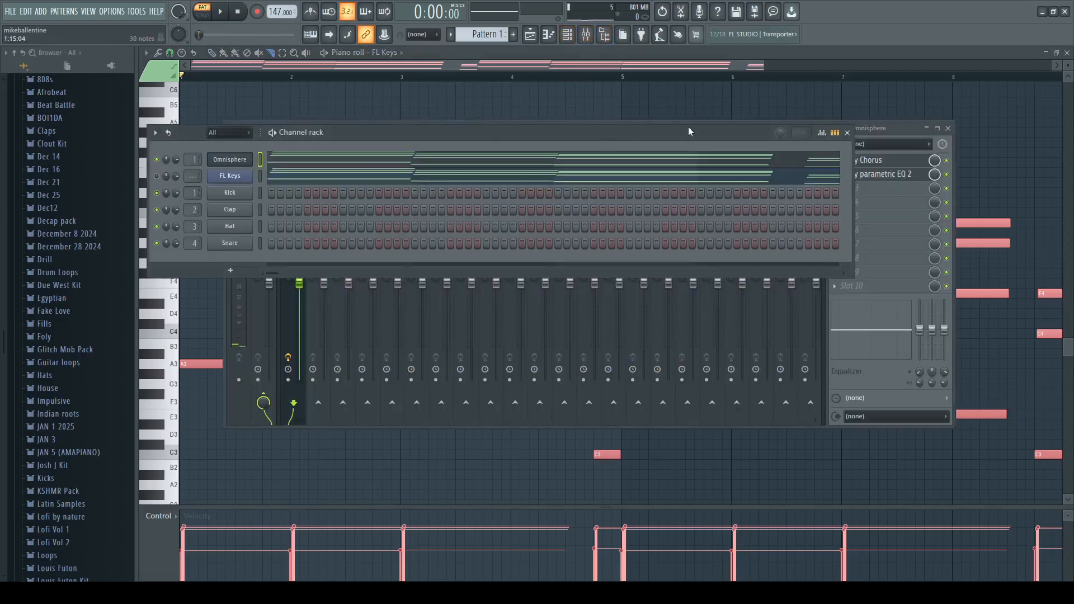
{"action": "key", "text": "F9"}
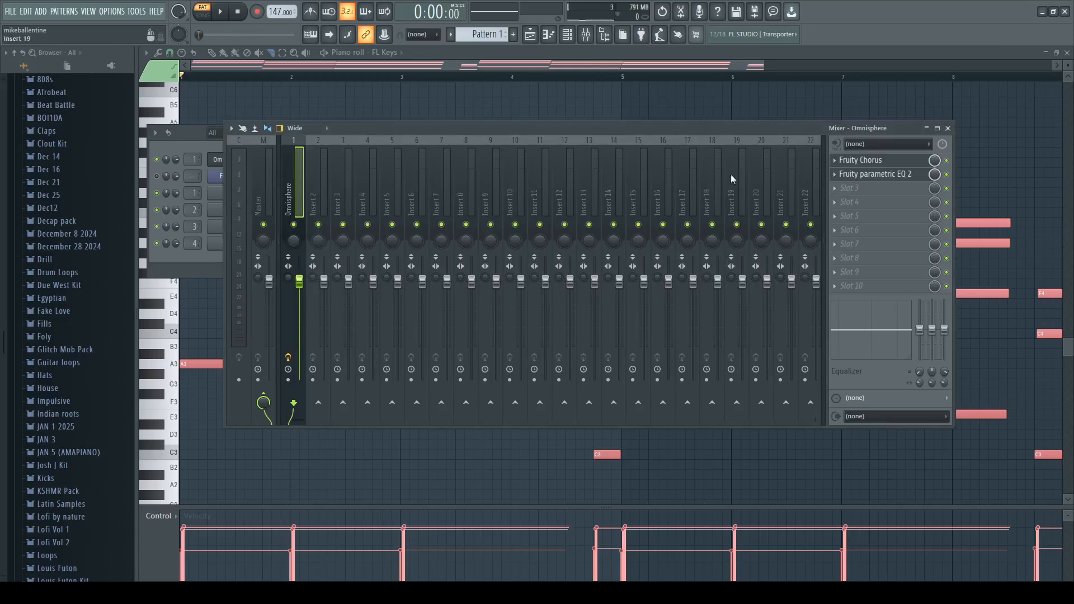
{"action": "key", "text": "space"}
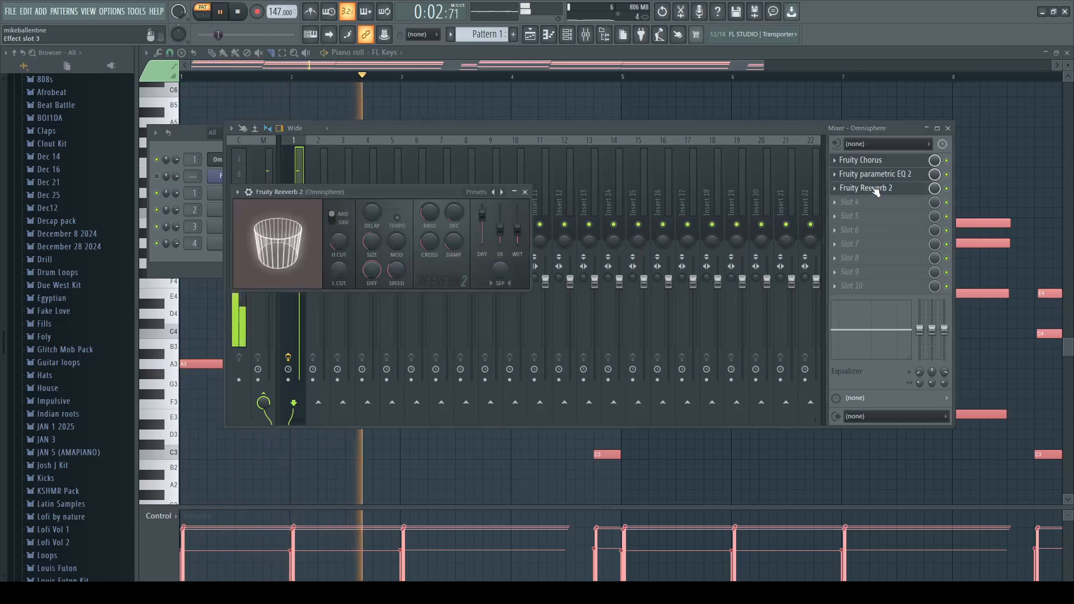
{"action": "scroll", "coordinate": [875, 191], "scroll_direction": "up", "scroll_amount": 1}
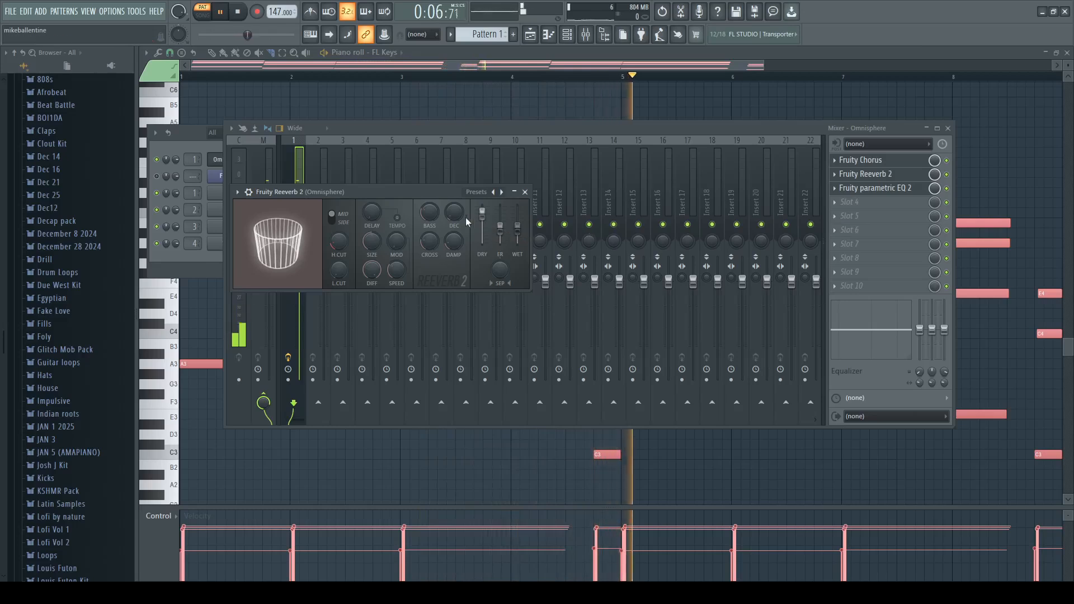
{"action": "left_click", "coordinate": [525, 192]}
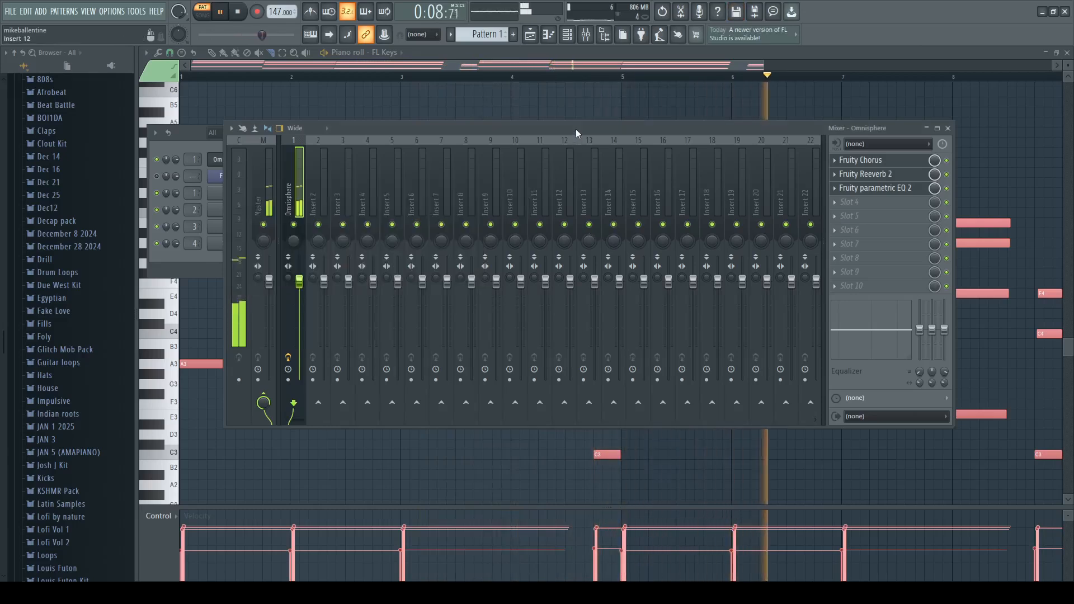
{"action": "left_click_drag", "start_coordinate": [289, 278], "coordinate": [289, 289]}
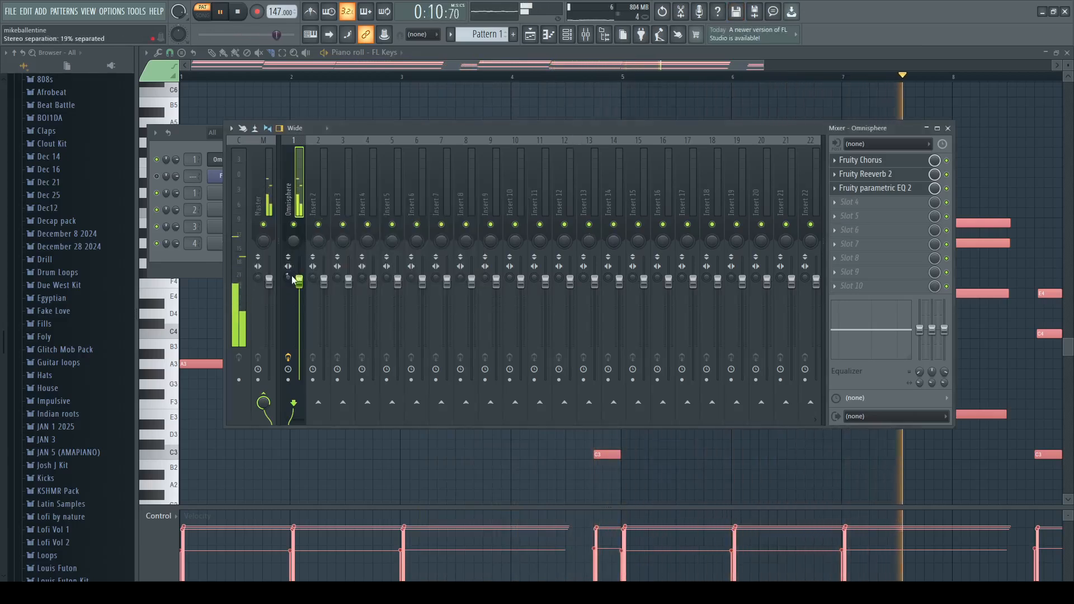
{"action": "left_click", "coordinate": [629, 63]}
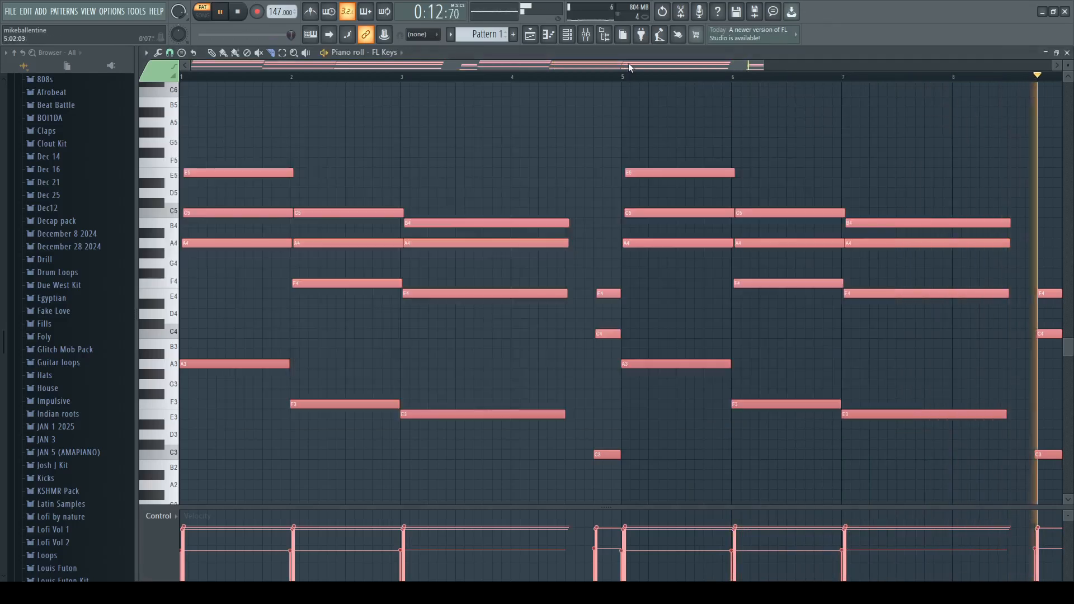
Step: Unmute the FL Keys channel during playback and open its chord notes with nothing selected
{"action": "left_click", "coordinate": [567, 34]}
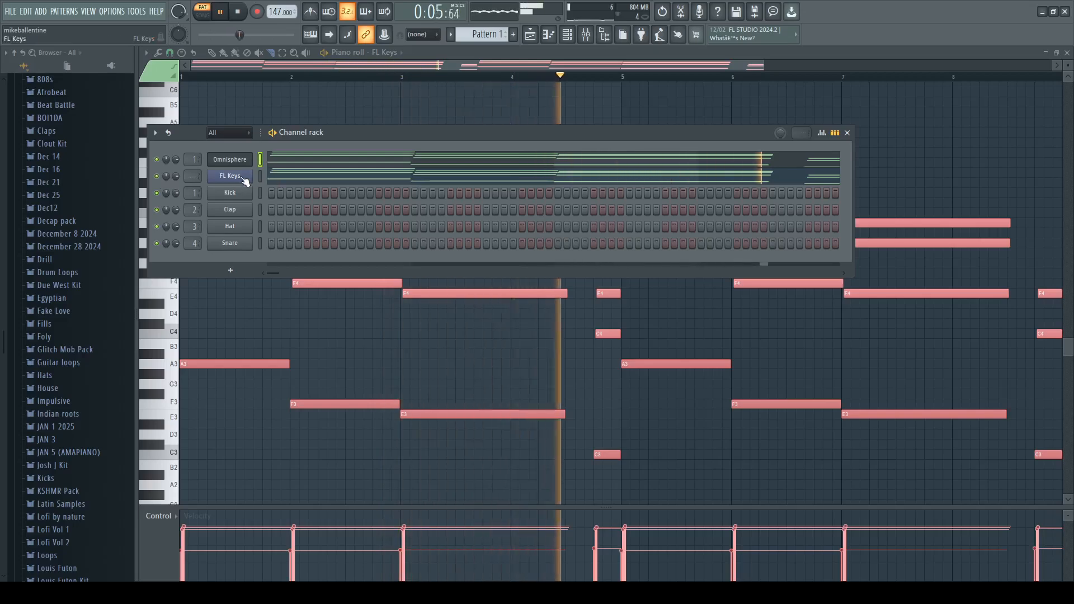
{"action": "left_click", "coordinate": [283, 176]}
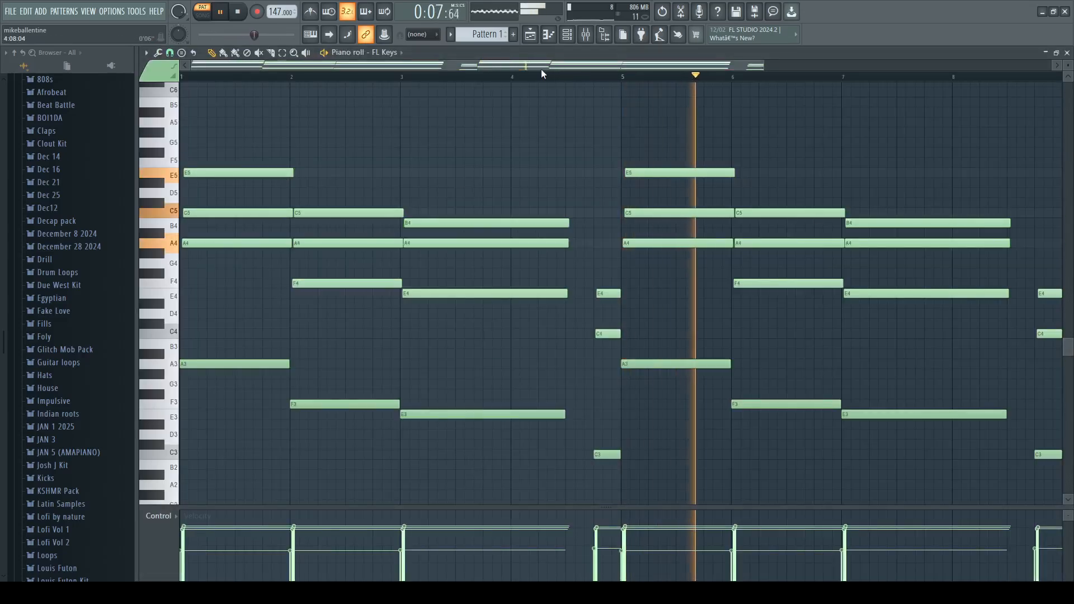
{"action": "scroll", "coordinate": [696, 123], "scroll_direction": "down", "scroll_amount": 4}
{"action": "scroll", "coordinate": [697, 123], "scroll_direction": "up", "scroll_amount": 4}
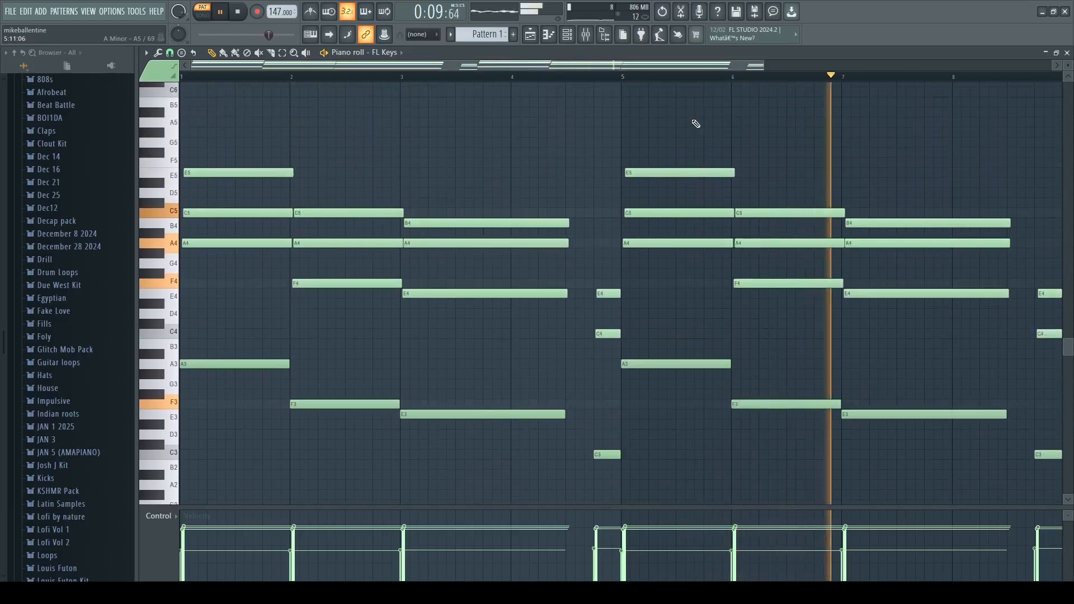
Step: Replace the FL Keys channel with a second Omnisphere, load the Hybrid Strings patch Undulating Strings Gentle via a string search, and play it
{"action": "key", "text": "F6"}
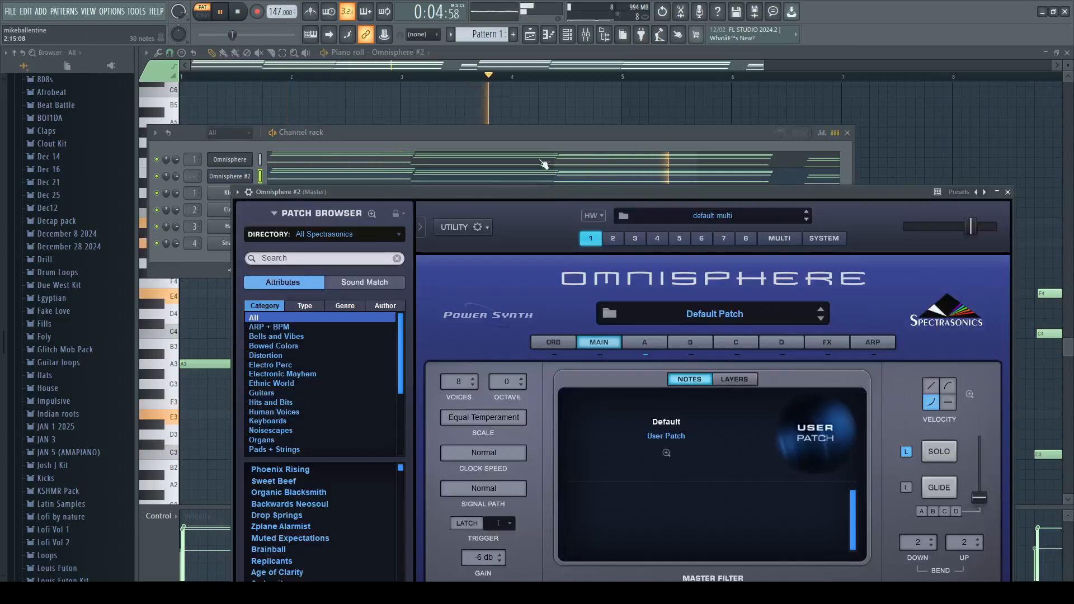
{"action": "key", "text": "space"}
{"action": "scroll", "coordinate": [287, 390], "scroll_direction": "down", "scroll_amount": 2}
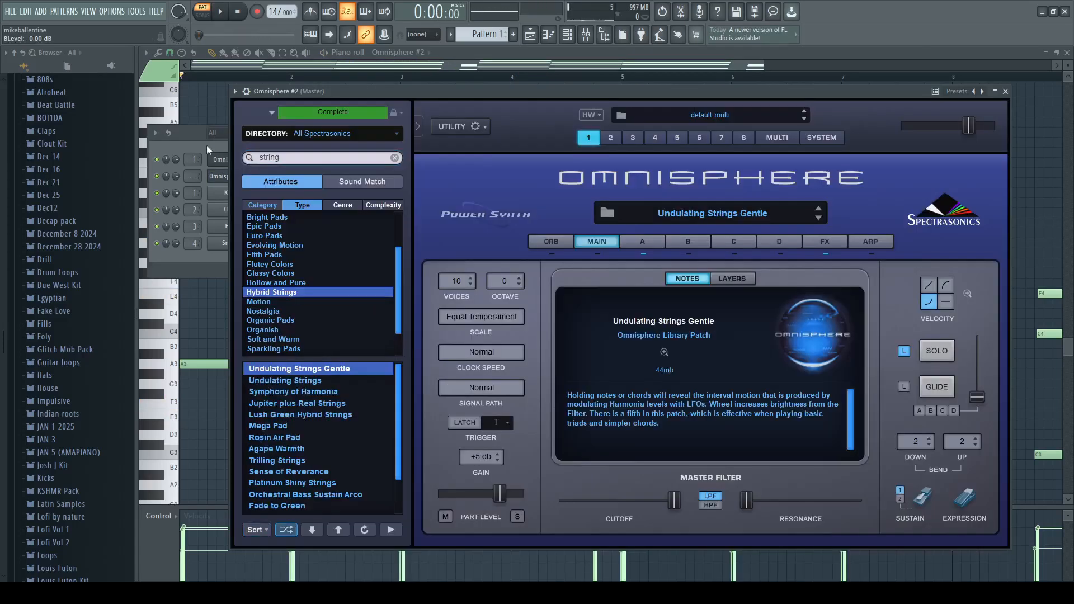
{"action": "left_click", "coordinate": [192, 138]}
{"action": "key", "text": "space"}
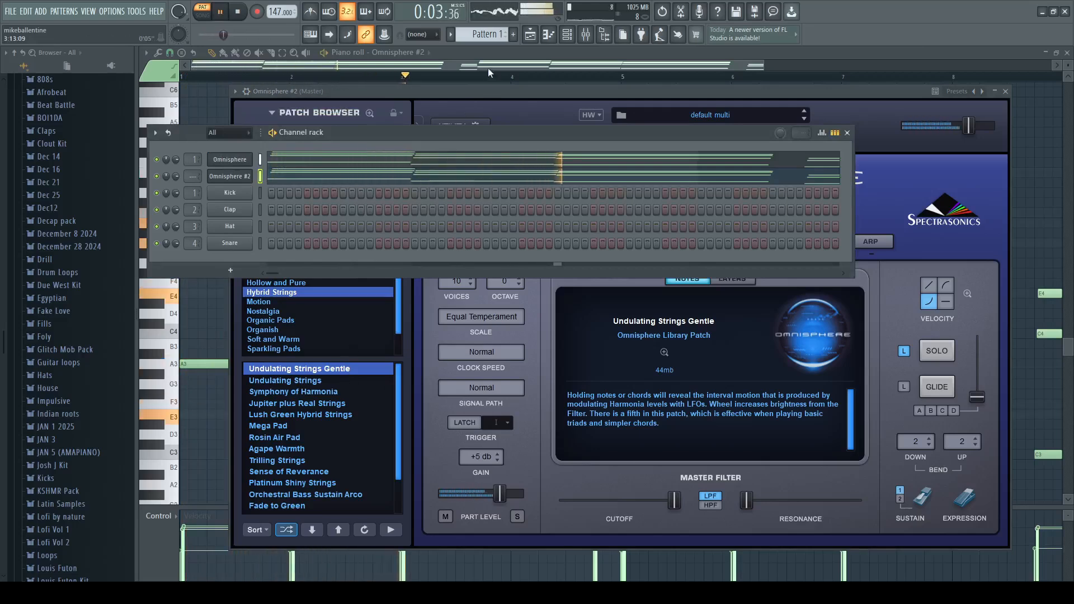
Step: Stop playback and route the Omnisphere #2 channel to mixer insert 2
{"action": "key", "text": "F6"}
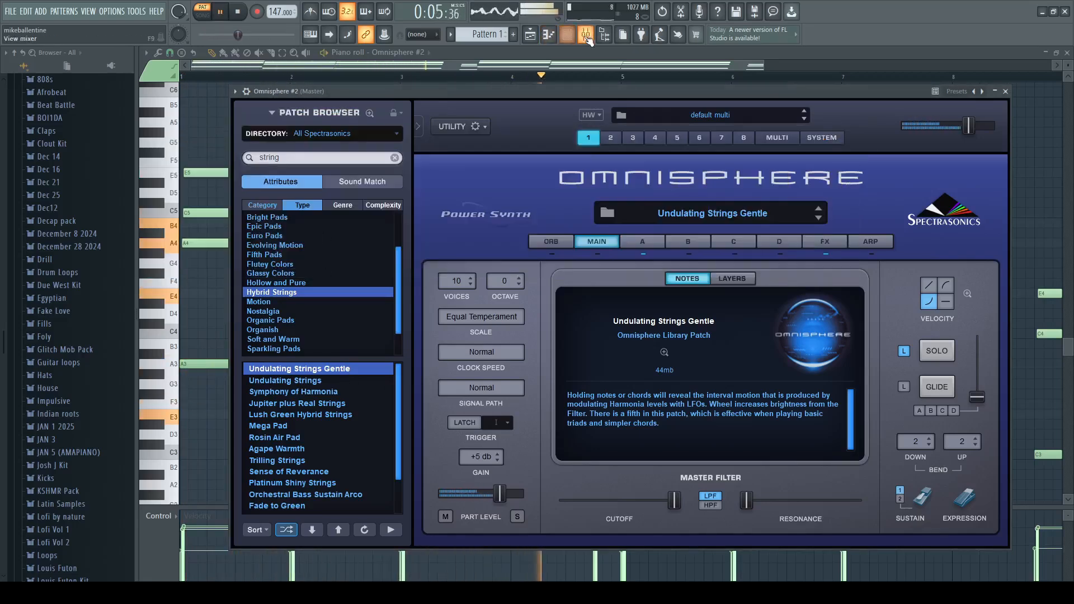
{"action": "key", "text": "F9"}
{"action": "key", "text": "space"}
{"action": "left_click", "coordinate": [323, 206]}
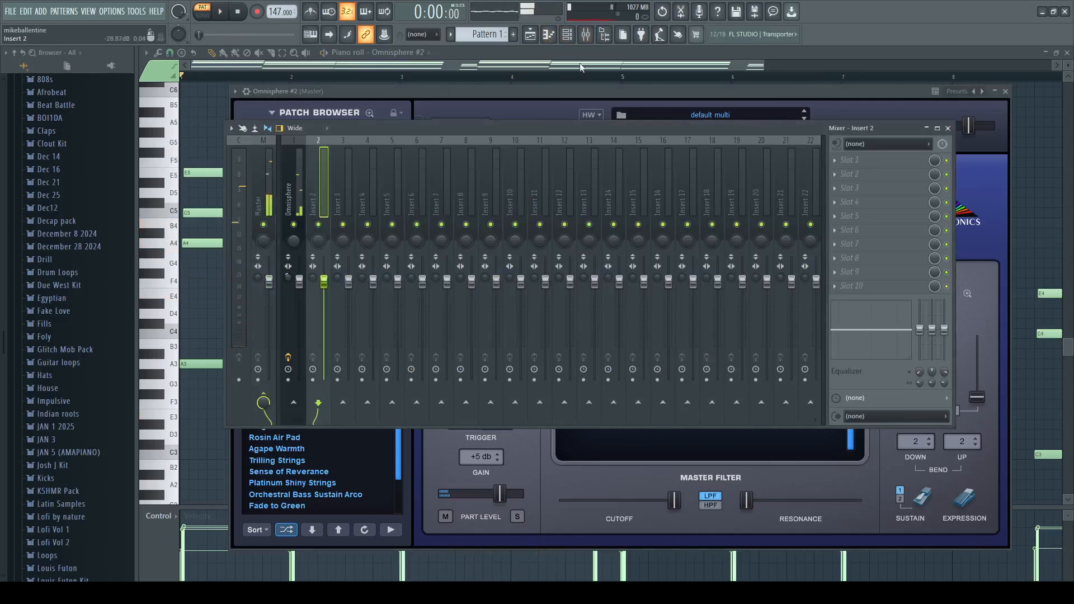
{"action": "left_click", "coordinate": [570, 38]}
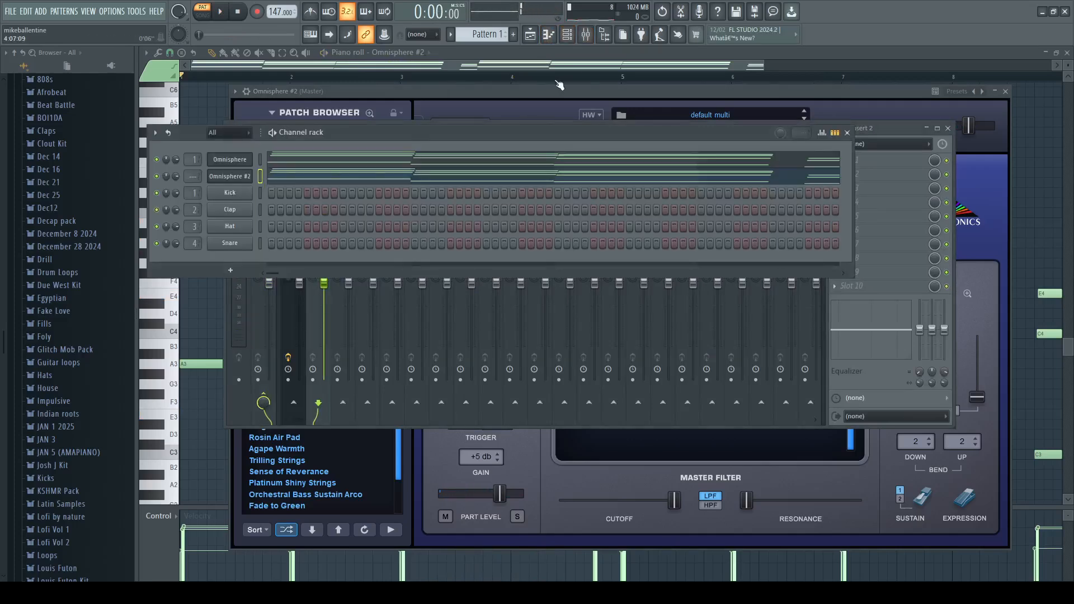
{"action": "key", "text": "F9"}
{"action": "key", "text": "ctrl+l"}
Step: Lower the Omnisphere #2 mixer track's volume to slightly above 65% while playing the pattern
{"action": "left_click_drag", "start_coordinate": [330, 328], "coordinate": [330, 325]}
{"action": "key", "text": "space"}
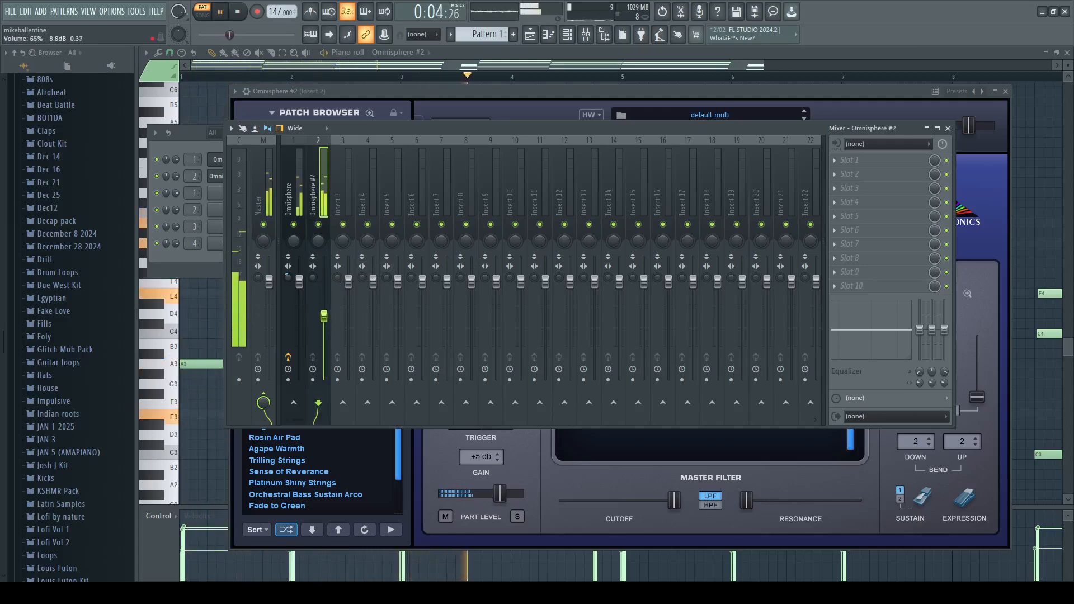
{"action": "left_click_drag", "start_coordinate": [324, 317], "coordinate": [325, 312]}
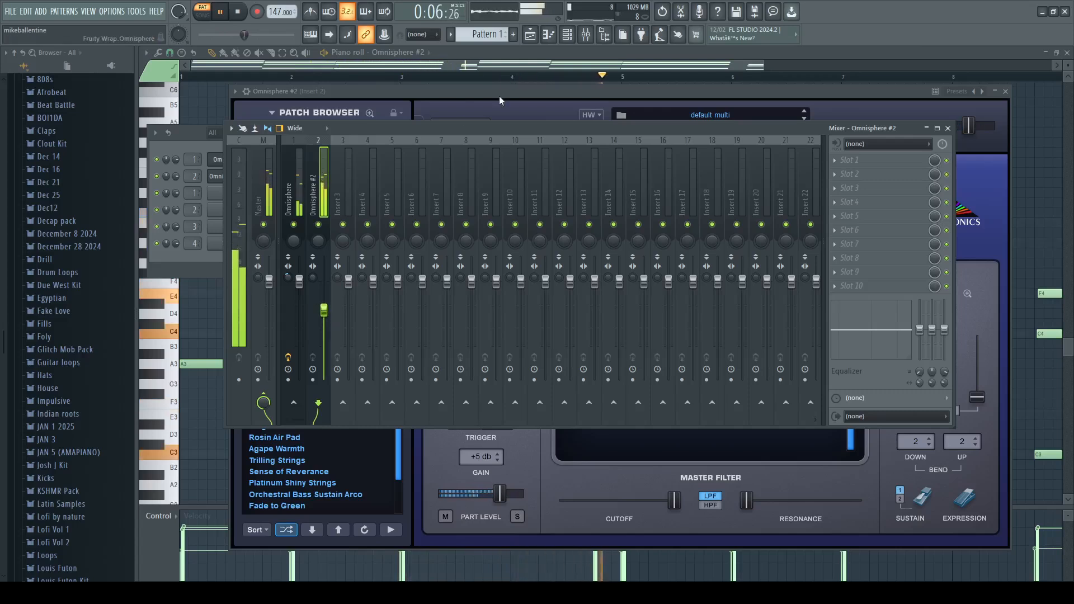
Step: Transpose all the Omnisphere #2 chord notes up one octave
{"action": "left_click", "coordinate": [500, 63]}
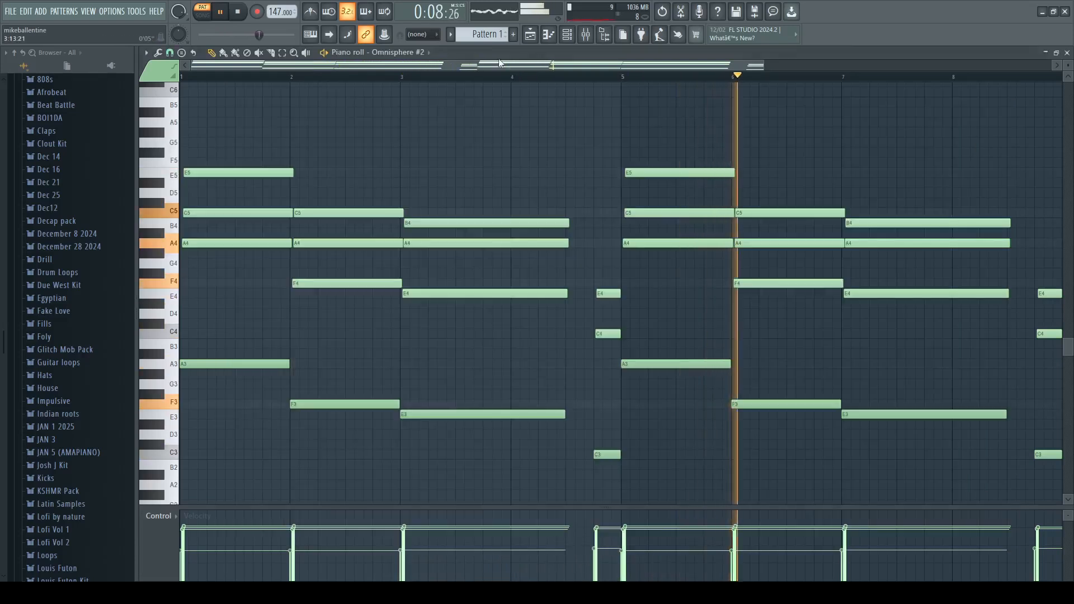
{"action": "scroll", "coordinate": [348, 453], "scroll_direction": "up", "scroll_amount": 5}
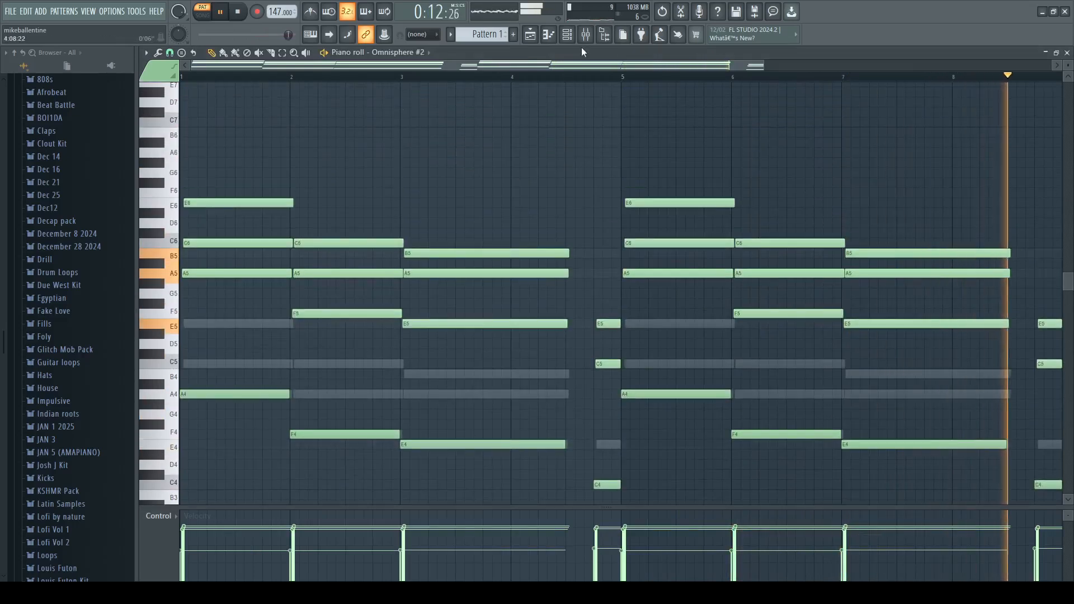
Step: Lower the Omnisphere #2 mixer track's volume below 61% and set its stereo separation to 97% separated
{"action": "key", "text": "F9"}
{"action": "left_click_drag", "start_coordinate": [324, 309], "coordinate": [327, 325]}
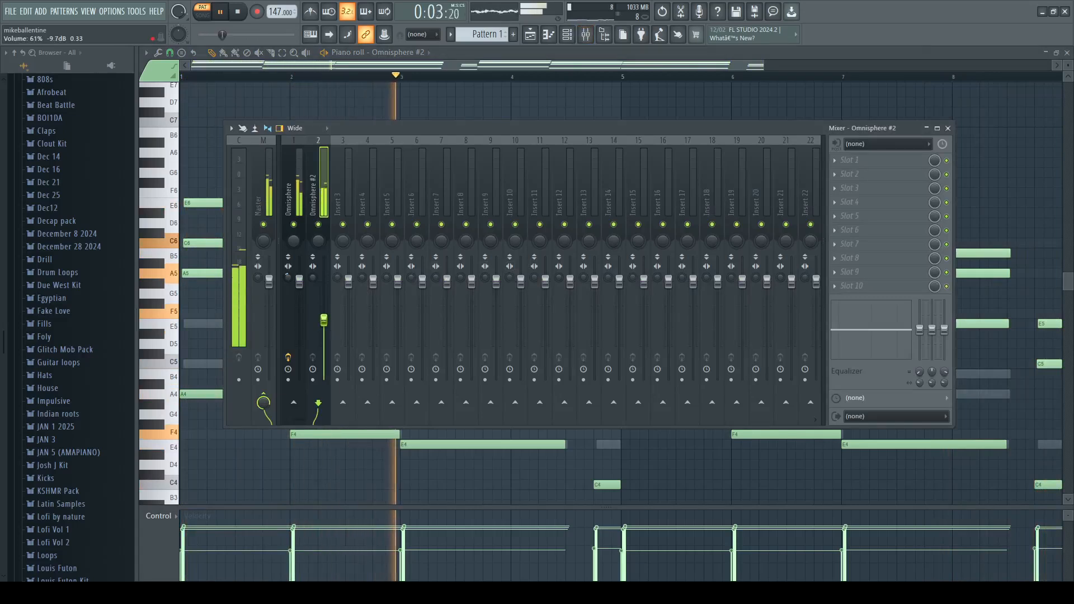
{"action": "scroll", "coordinate": [314, 278], "scroll_direction": "up", "scroll_amount": 2}
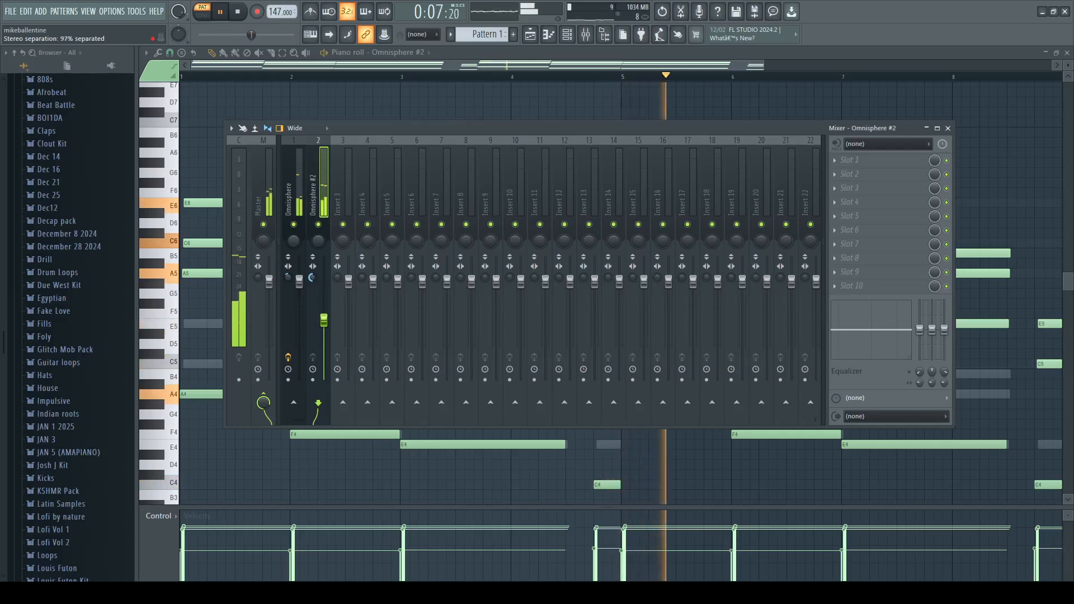
{"action": "left_click_drag", "start_coordinate": [326, 320], "coordinate": [327, 332]}
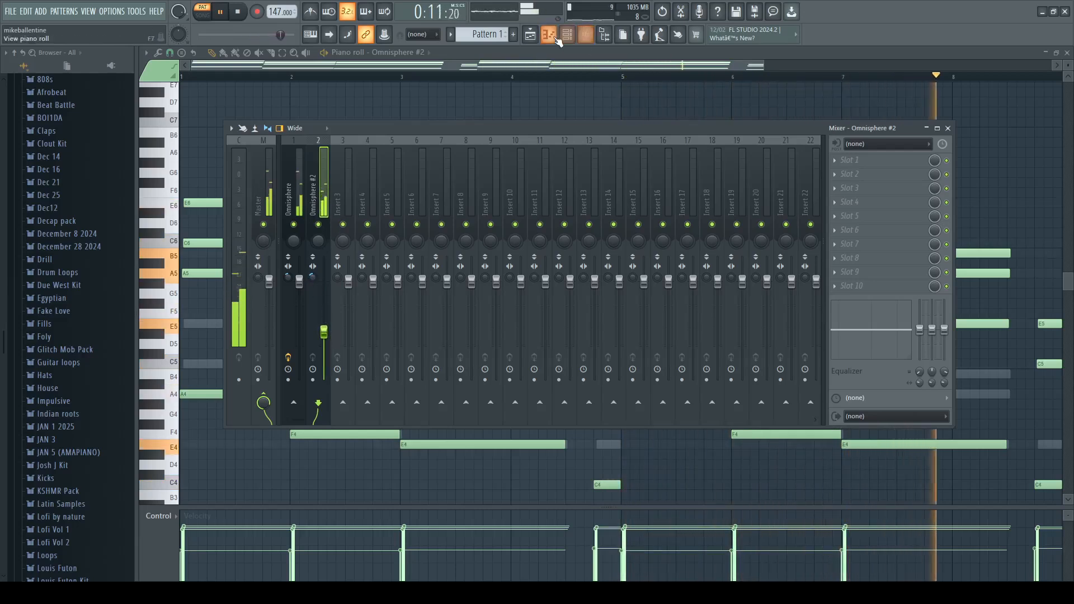
Step: Open the Omnisphere #2 instrument and view the layers of its strings patch
{"action": "key", "text": "F6"}
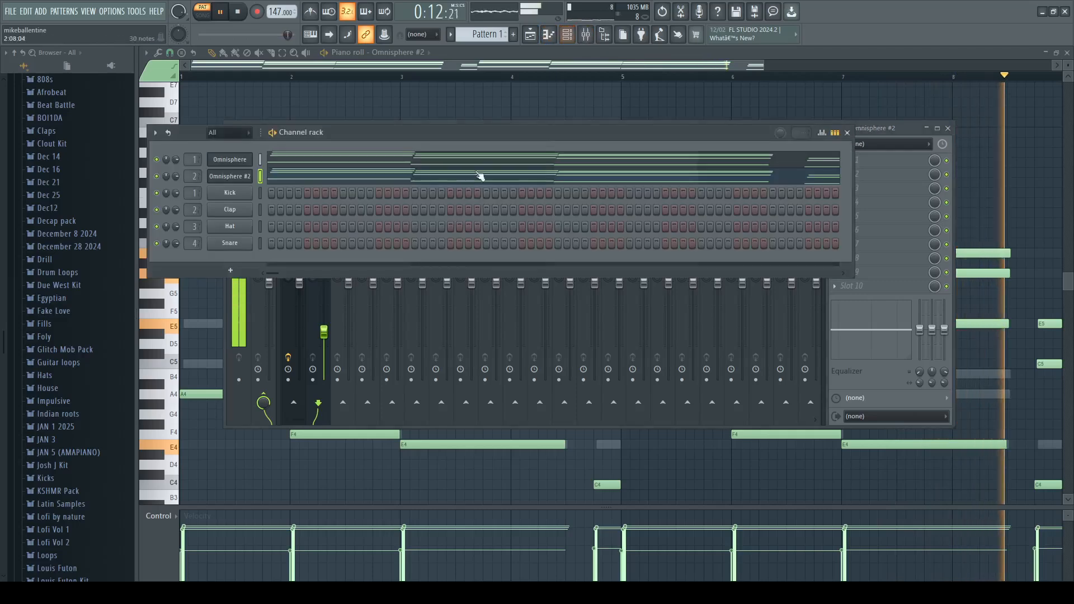
{"action": "left_click", "coordinate": [230, 176]}
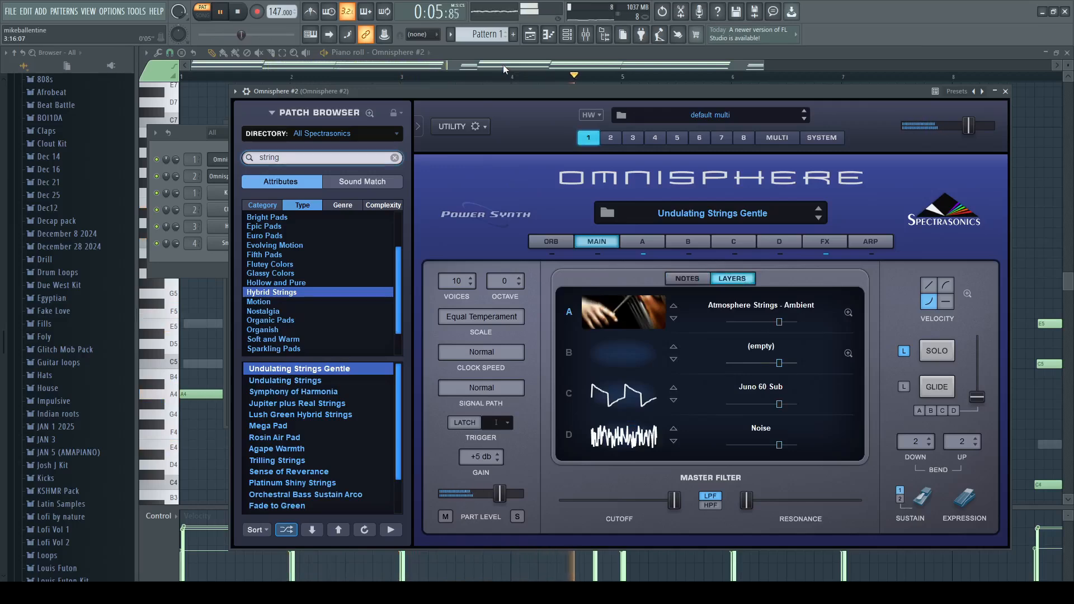
Step: Solo the Omnisphere #2 channel and, during playback, move its layer A sample start slider to just below the midpoint
{"action": "left_click", "coordinate": [502, 65]}
{"action": "key", "text": "space"}
{"action": "left_click", "coordinate": [567, 35]}
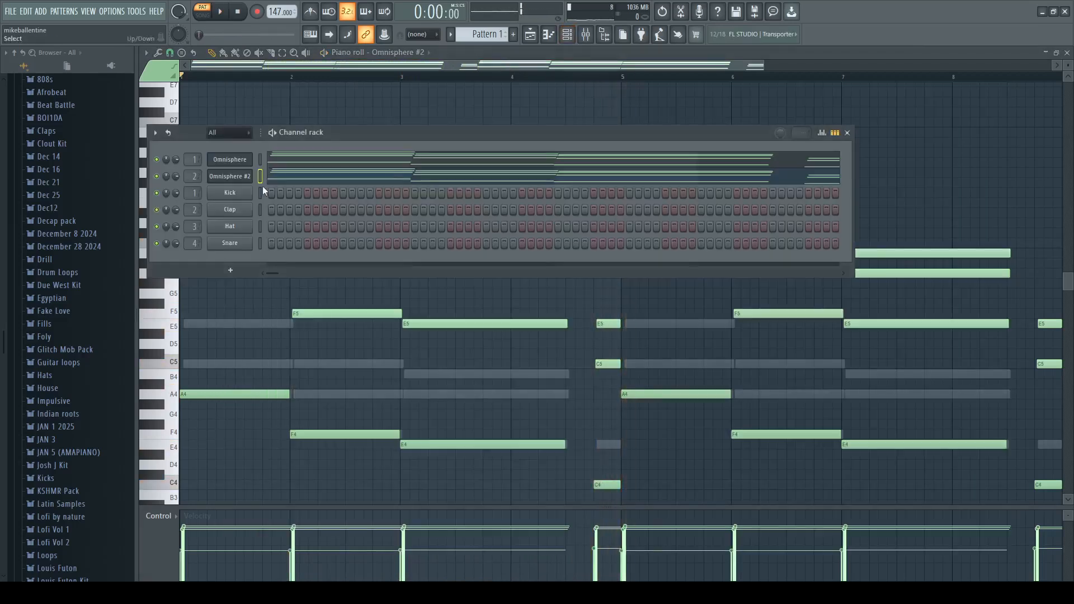
{"action": "right_click", "coordinate": [157, 179]}
{"action": "left_click", "coordinate": [566, 36]}
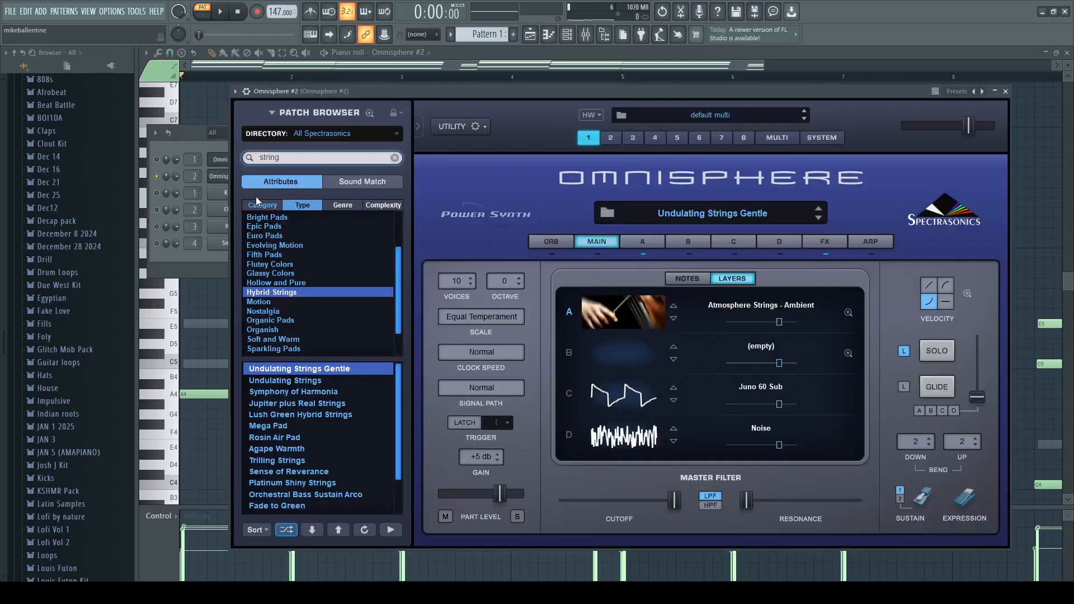
{"action": "key", "text": "space"}
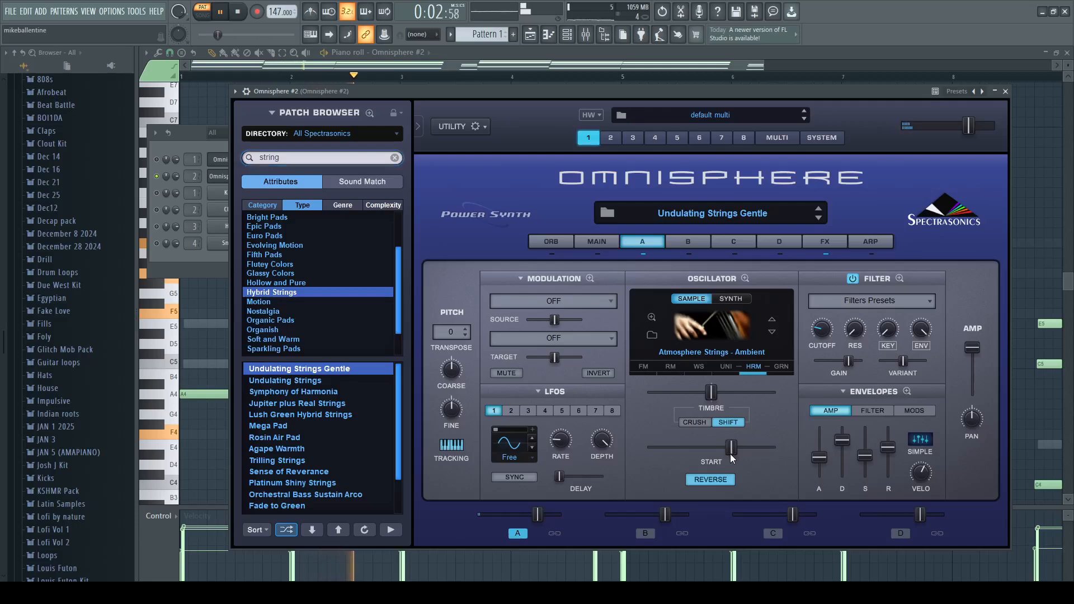
{"action": "left_click_drag", "start_coordinate": [730, 455], "coordinate": [691, 456]}
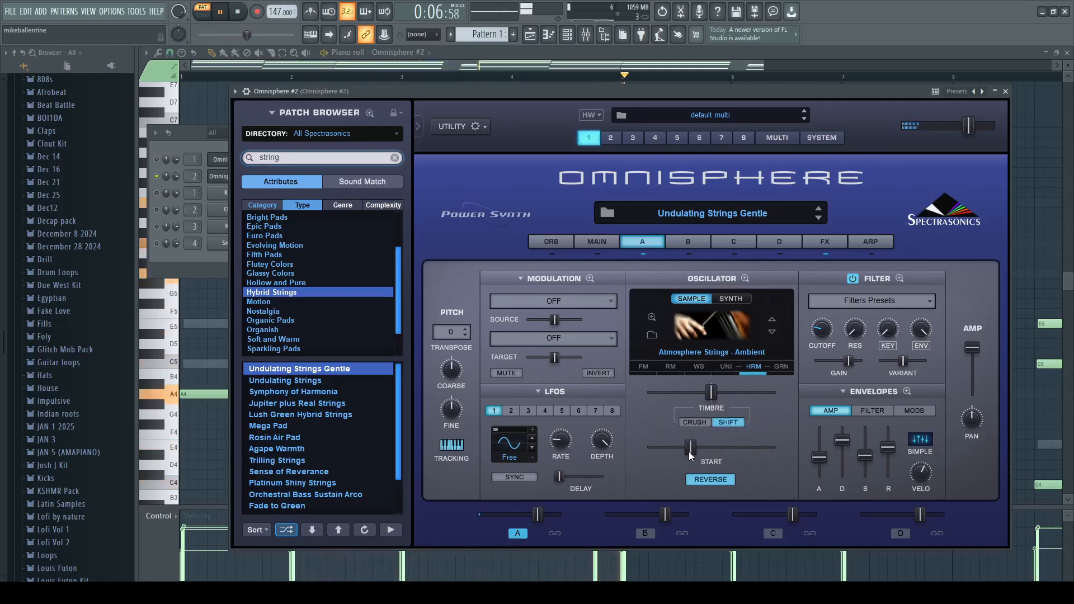
{"action": "mouse_move", "coordinate": [689, 452]}
{"action": "left_mouse_down"}
{"action": "mouse_move", "coordinate": [675, 453]}
{"action": "mouse_move", "coordinate": [737, 451]}
{"action": "mouse_move", "coordinate": [706, 454]}
{"action": "left_mouse_up"}
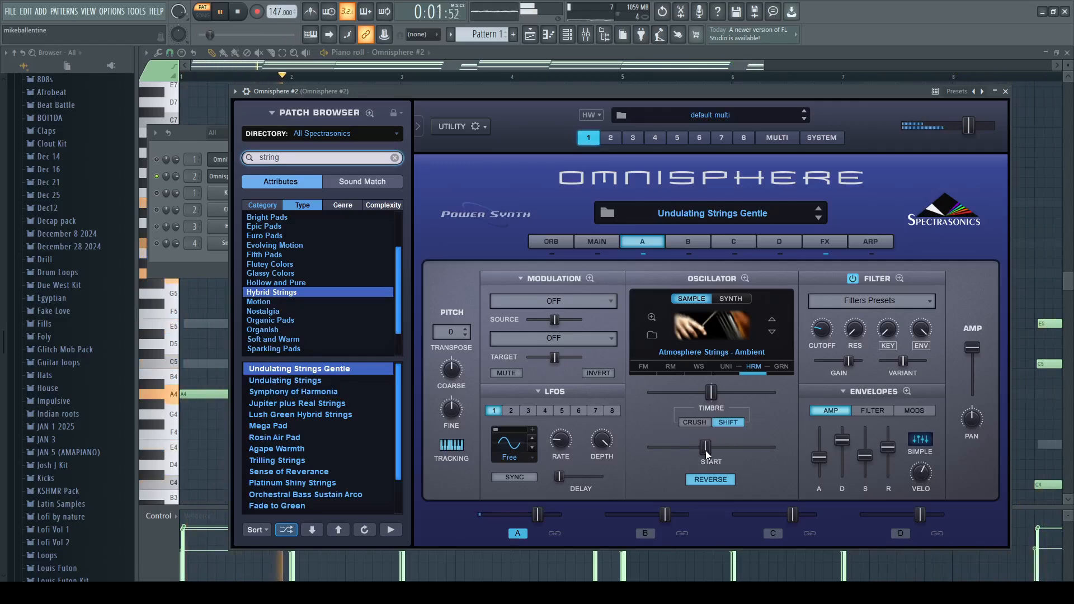
Step: Re-enable all channels and rename the Omnisphere channel Underlayment and the Omnisphere #2 channel Strings
{"action": "left_click", "coordinate": [586, 34]}
{"action": "left_click", "coordinate": [566, 36]}
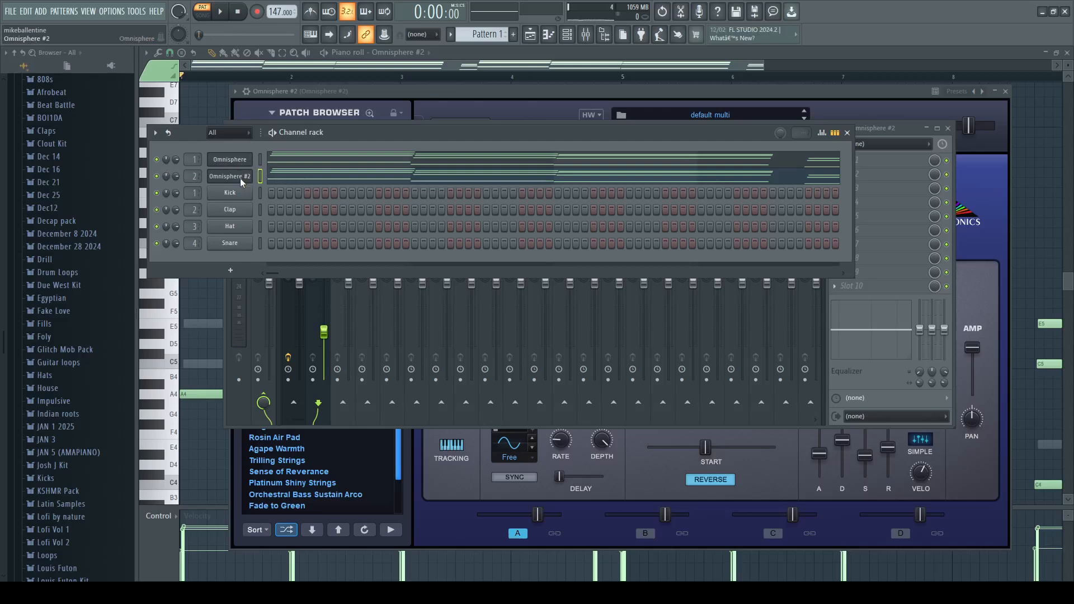
Step: Lower the Omnisphere mixer track and raise the Omnisphere #2 track to roughly matching volume levels during playback
{"action": "left_click", "coordinate": [583, 40]}
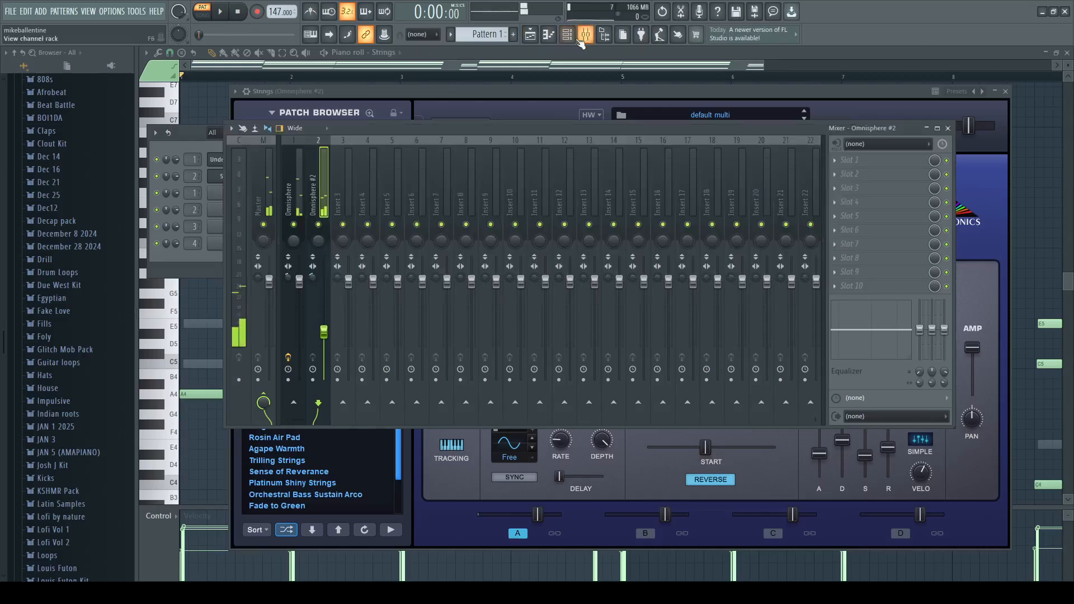
{"action": "left_click_drag", "start_coordinate": [303, 289], "coordinate": [323, 310]}
{"action": "key", "text": "space"}
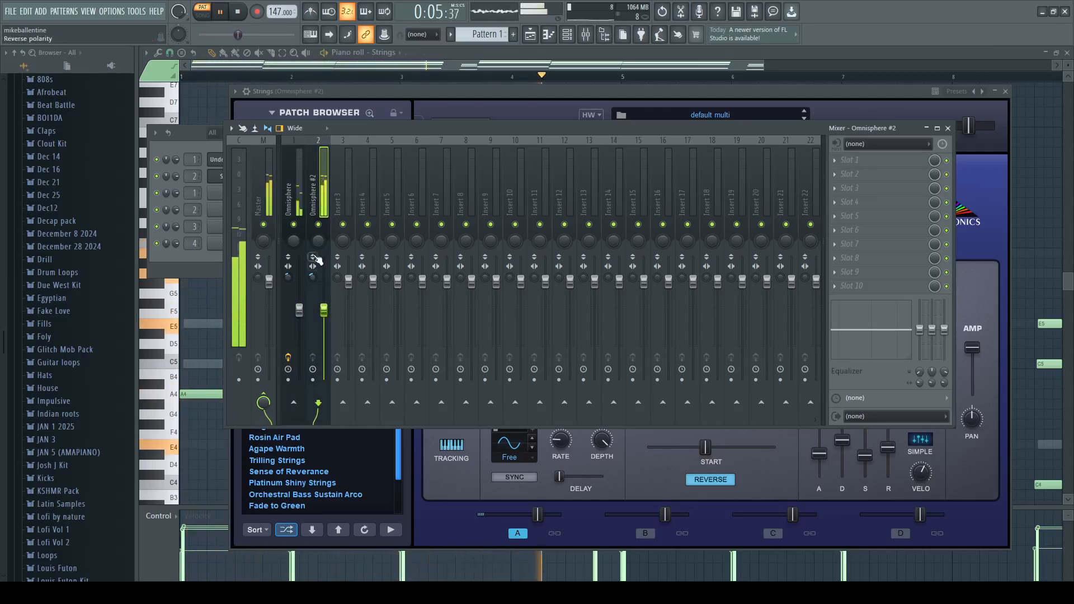
{"action": "mouse_move", "coordinate": [324, 311]}
{"action": "left_mouse_down"}
{"action": "mouse_move", "coordinate": [326, 321]}
{"action": "mouse_move", "coordinate": [301, 309]}
{"action": "mouse_move", "coordinate": [324, 313]}
{"action": "left_mouse_up"}
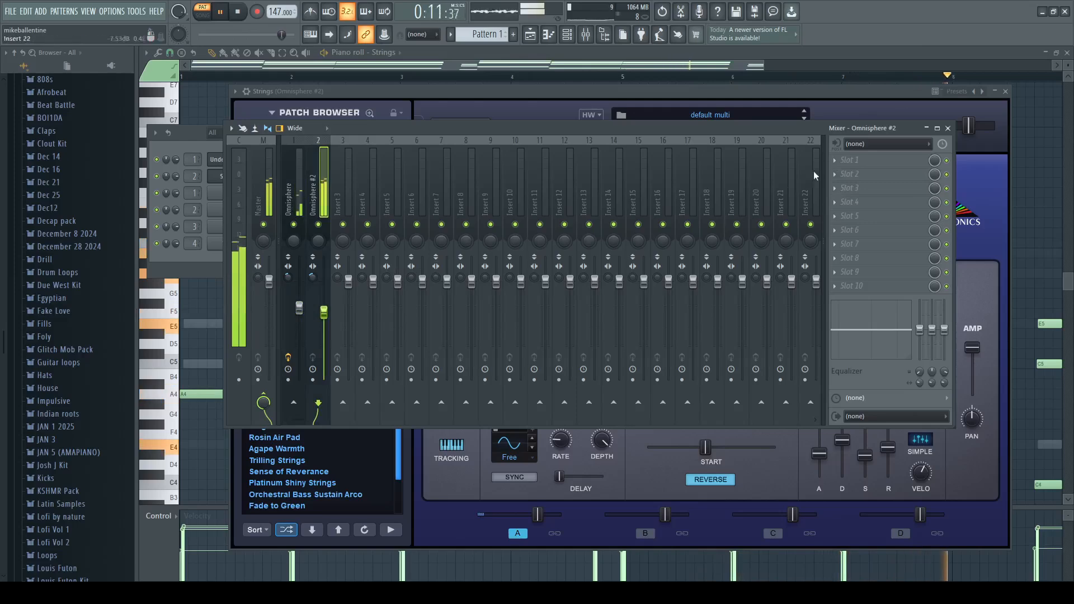
Step: Transpose the Strings notes up one octave and layer a copy at the original octave beneath them
{"action": "left_click", "coordinate": [838, 160]}
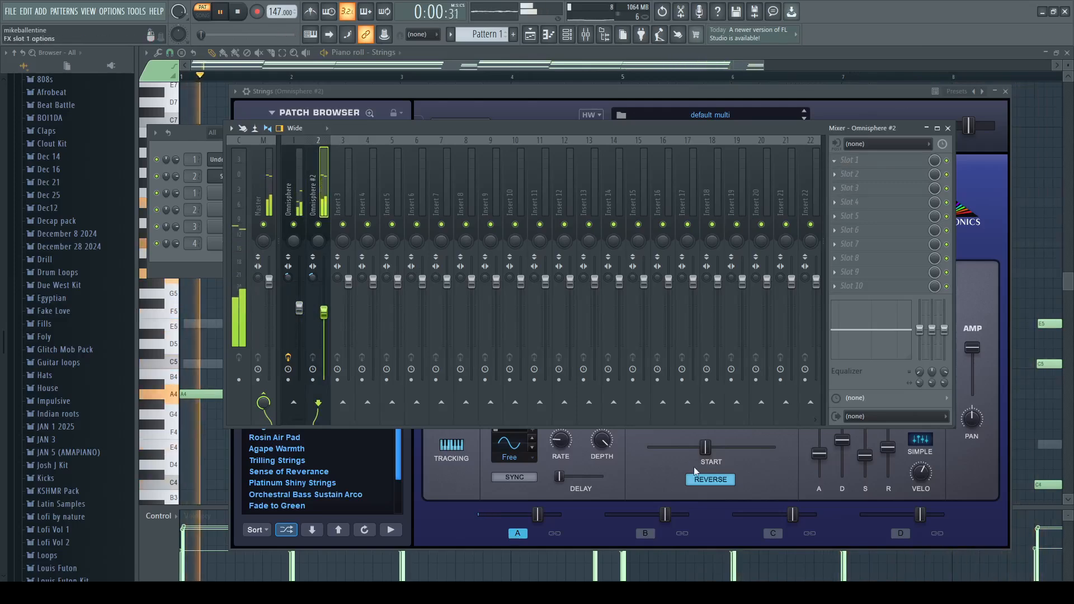
{"action": "left_click", "coordinate": [495, 415]}
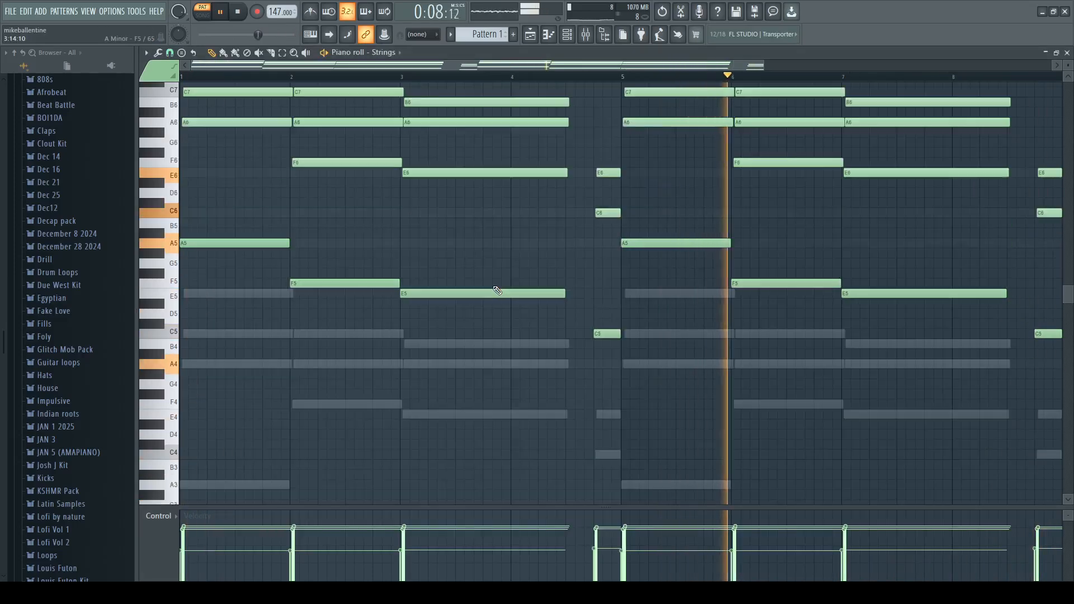
{"action": "scroll", "coordinate": [508, 297], "scroll_direction": "down", "scroll_amount": 3}
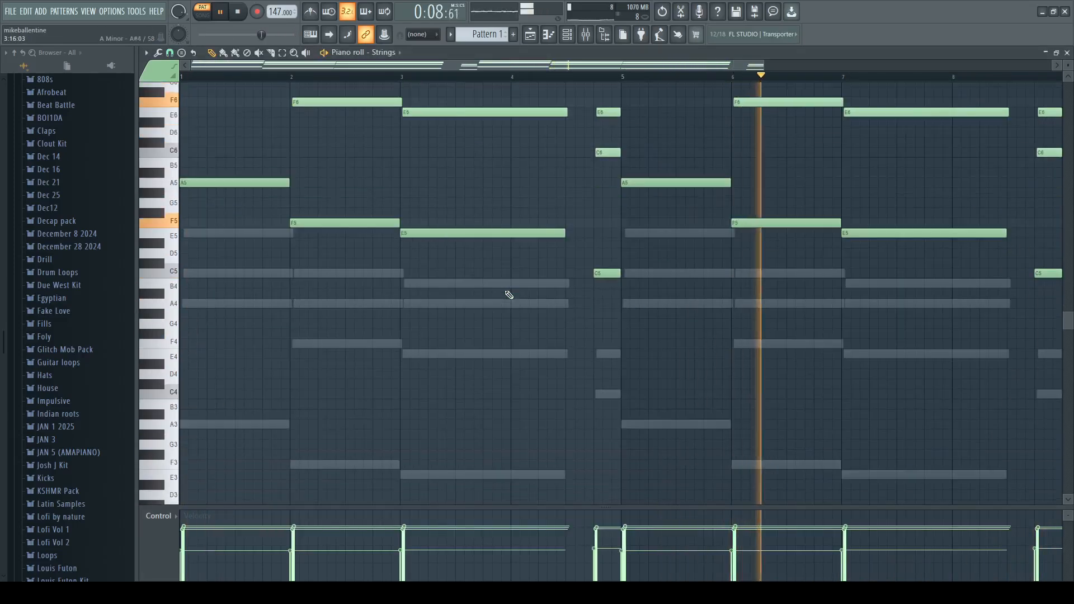
{"action": "scroll", "coordinate": [509, 295], "scroll_direction": "up", "scroll_amount": 3}
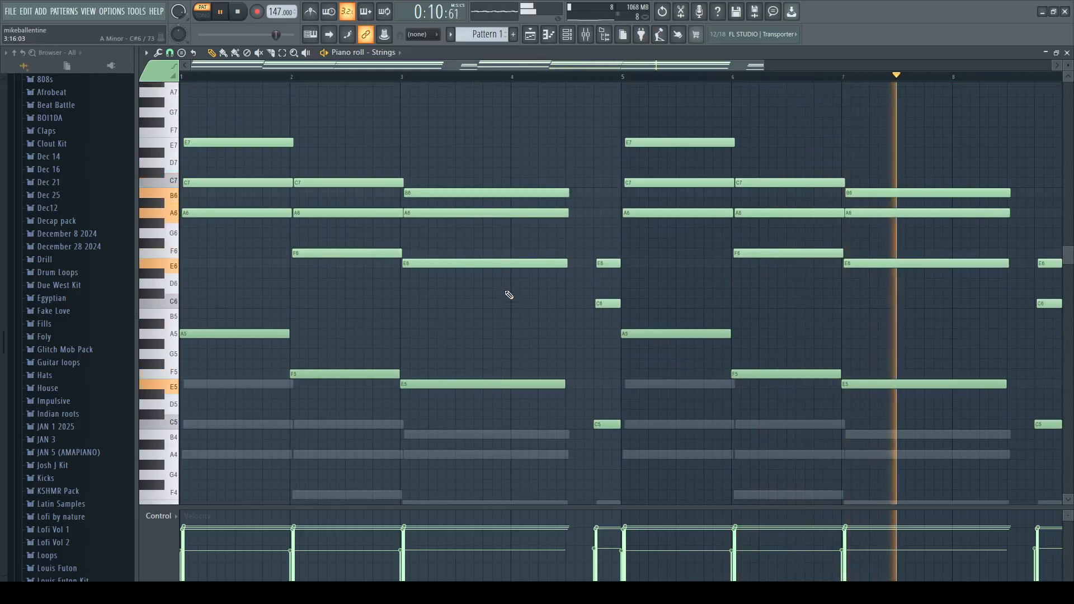
{"action": "scroll", "coordinate": [509, 295], "scroll_direction": "down", "scroll_amount": 1}
{"action": "scroll", "coordinate": [509, 295], "scroll_direction": "down", "scroll_amount": 1}
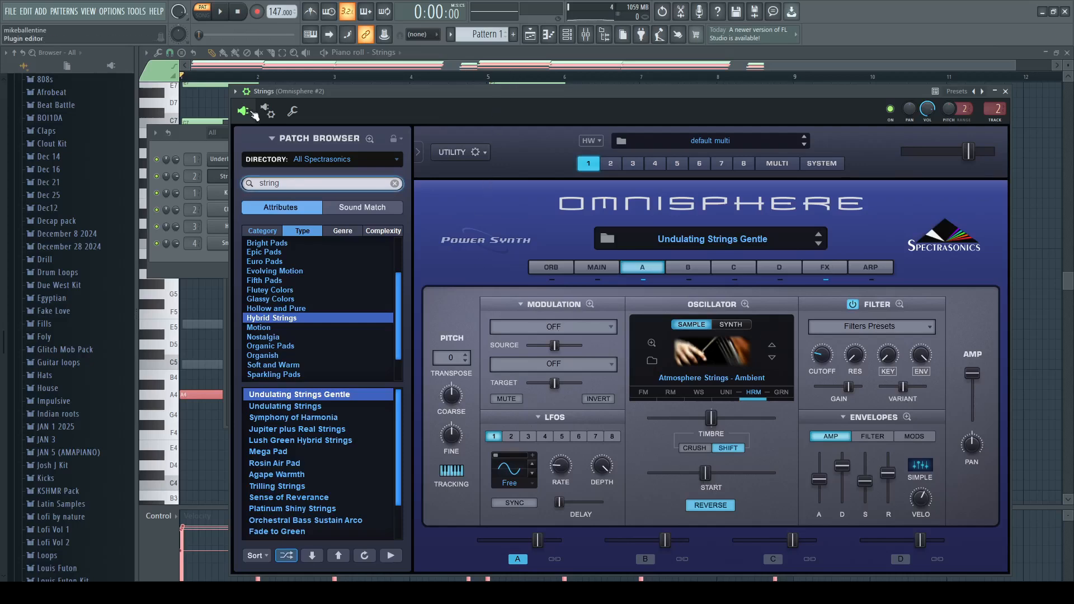
Step: Solo the Omnisphere #2 mixer track, add HalfTime (2 Bars, 2x) and Fruity Chorus to it, and raise its volume slightly
{"action": "left_click", "coordinate": [185, 138]}
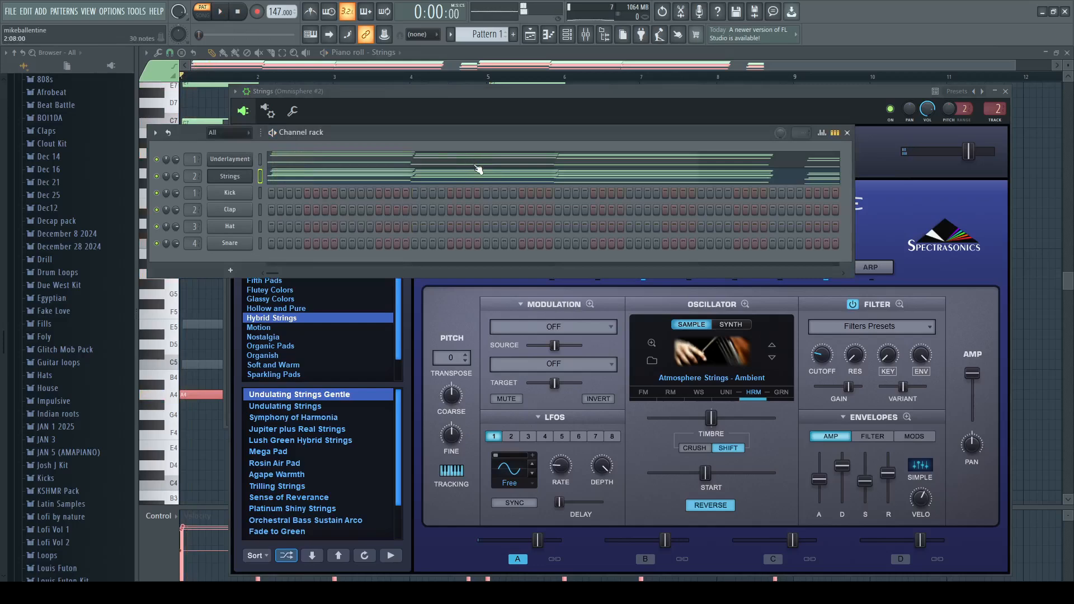
{"action": "left_click", "coordinate": [585, 38]}
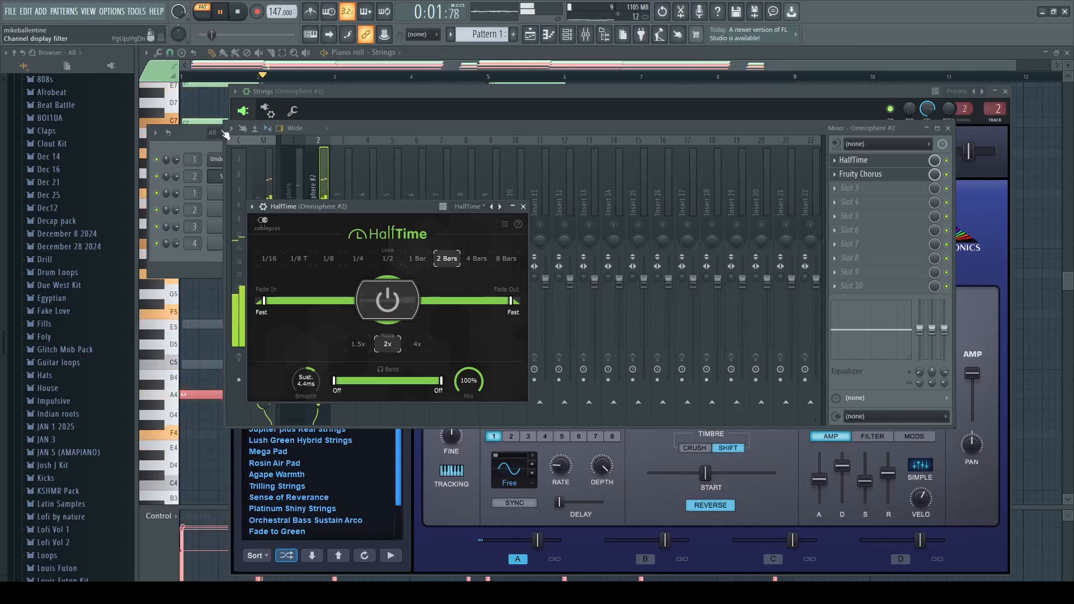
{"action": "left_click", "coordinate": [191, 132]}
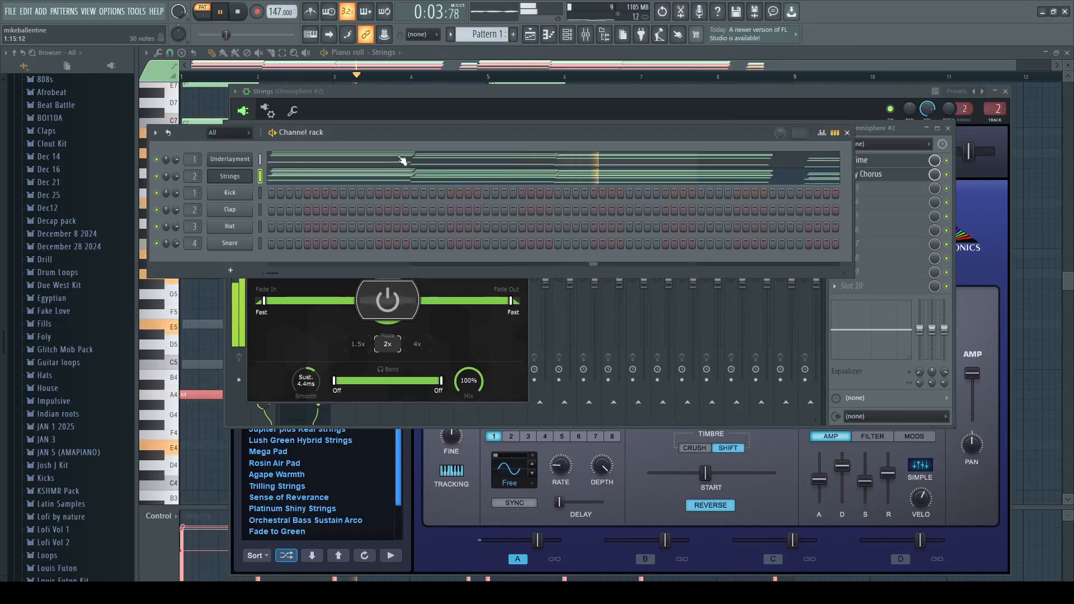
{"action": "left_click", "coordinate": [586, 35]}
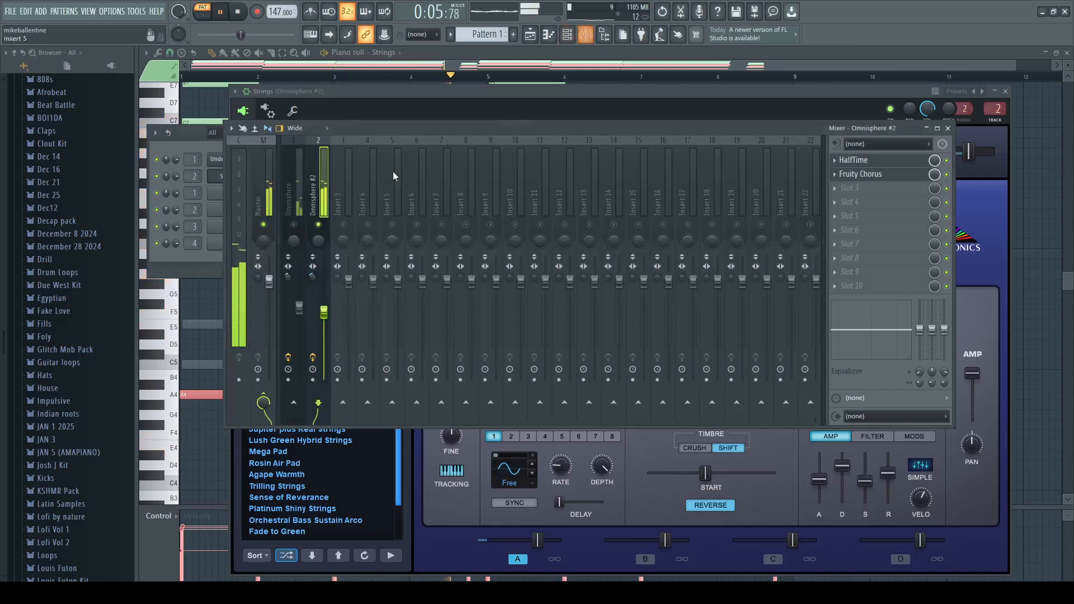
{"action": "left_click_drag", "start_coordinate": [325, 310], "coordinate": [325, 311]}
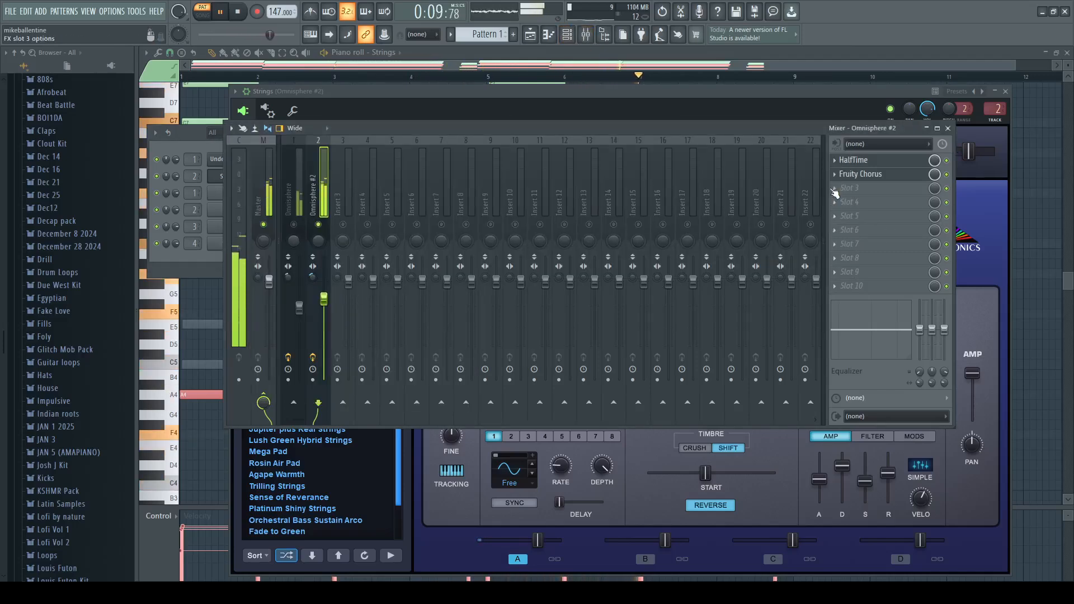
Step: Add Fruity parametric EQ 2 to the Omnisphere #2 track with a band 1 high pass, band 7 low pass and slight band 6 treble boost
{"action": "left_click", "coordinate": [834, 190]}
{"action": "left_click", "coordinate": [508, 329]}
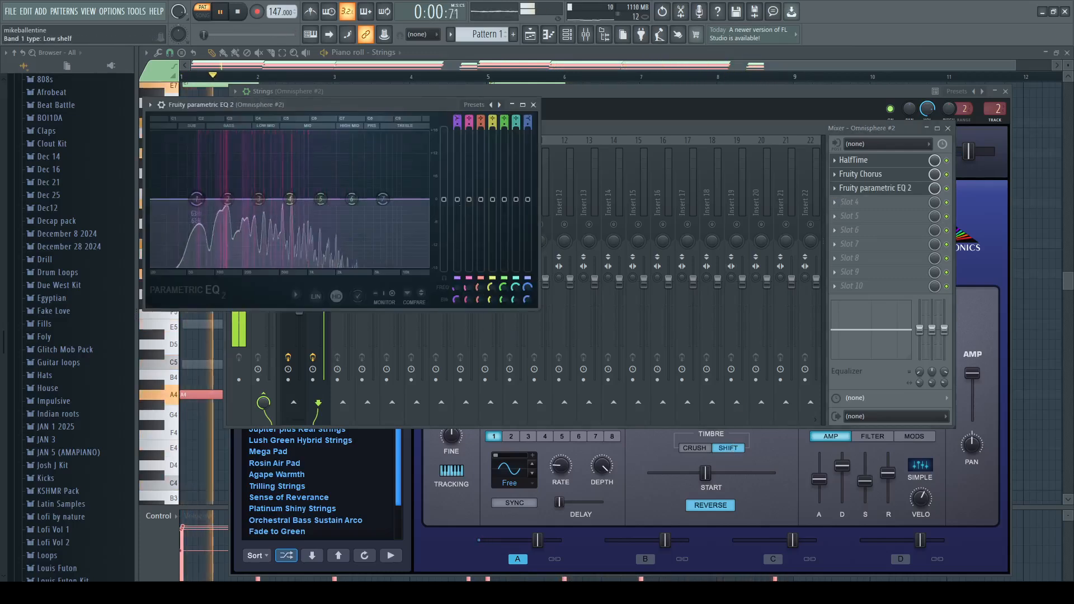
{"action": "left_click_drag", "start_coordinate": [457, 119], "coordinate": [456, 90]}
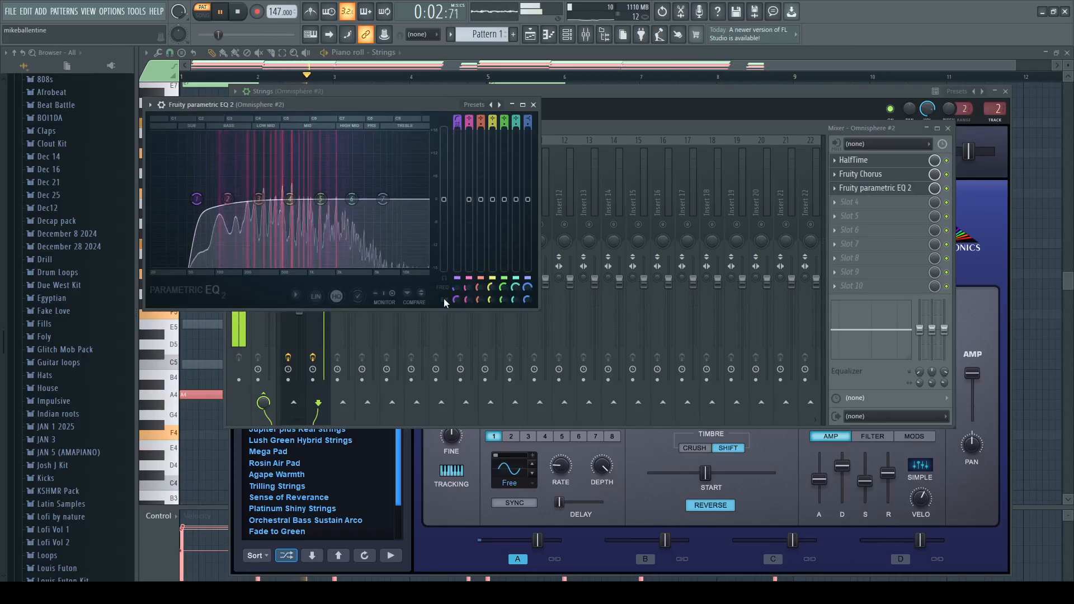
{"action": "left_click_drag", "start_coordinate": [455, 288], "coordinate": [455, 294]}
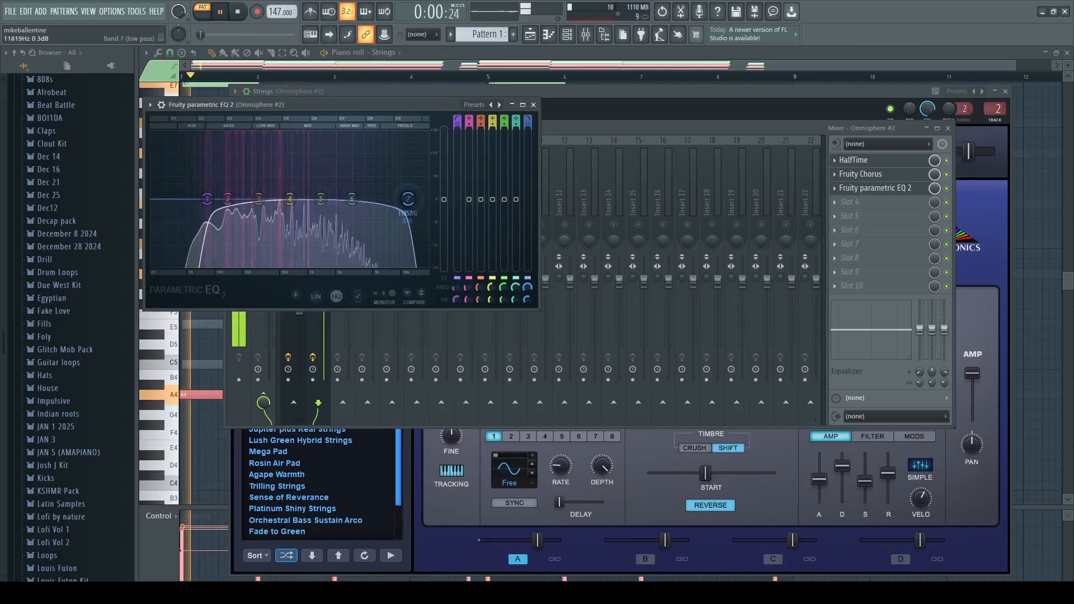
{"action": "left_click_drag", "start_coordinate": [351, 199], "coordinate": [380, 186]}
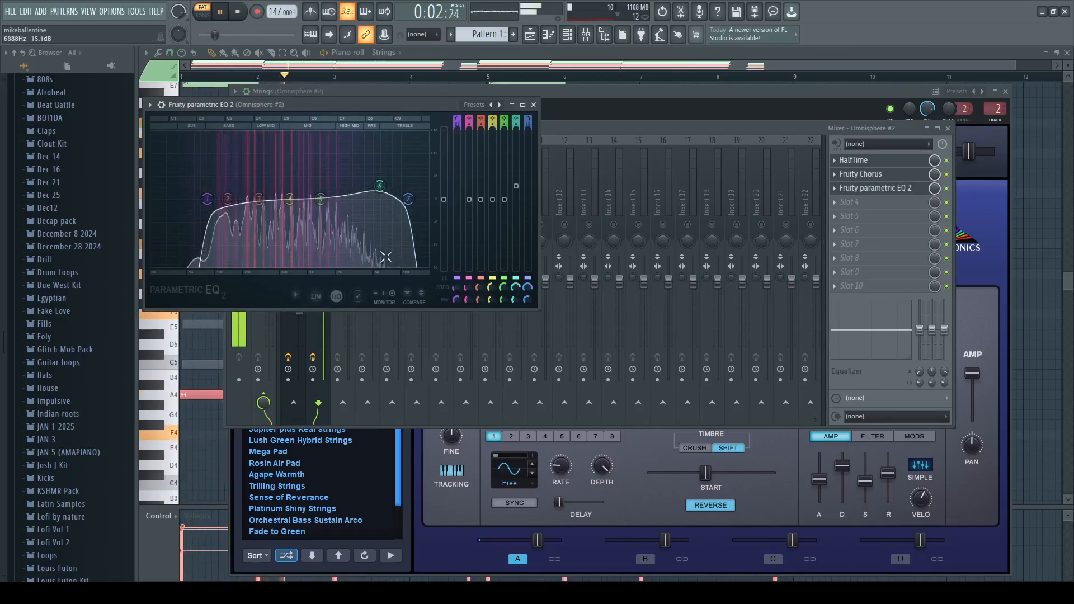
Step: Bring the mixer back into view and unsolo the Omnisphere #2 track so all tracks play together
{"action": "left_click", "coordinate": [582, 127]}
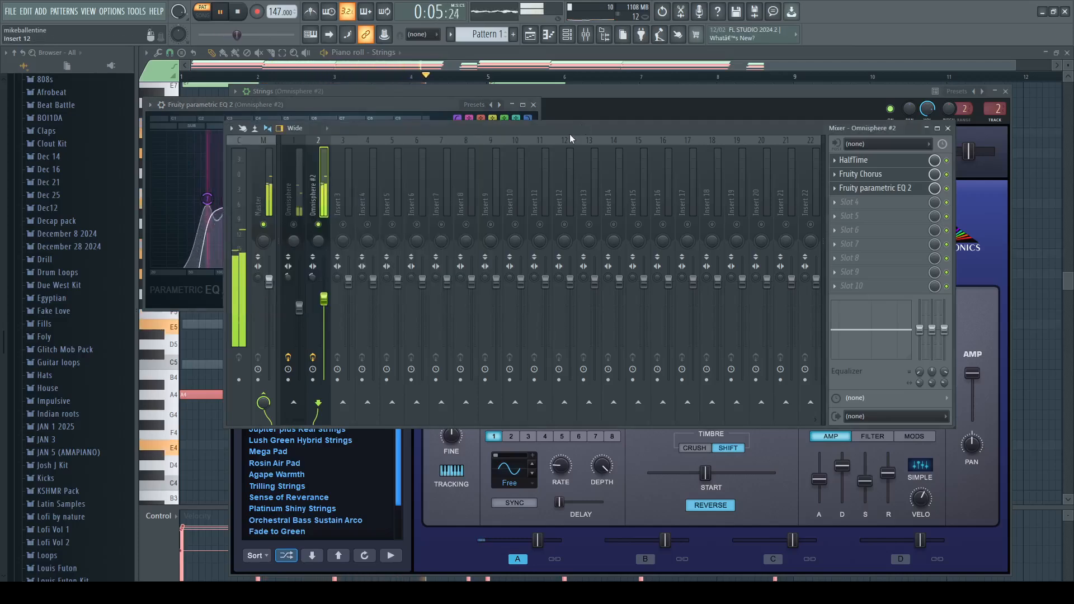
{"action": "left_click", "coordinate": [586, 34]}
{"action": "left_click", "coordinate": [586, 34]}
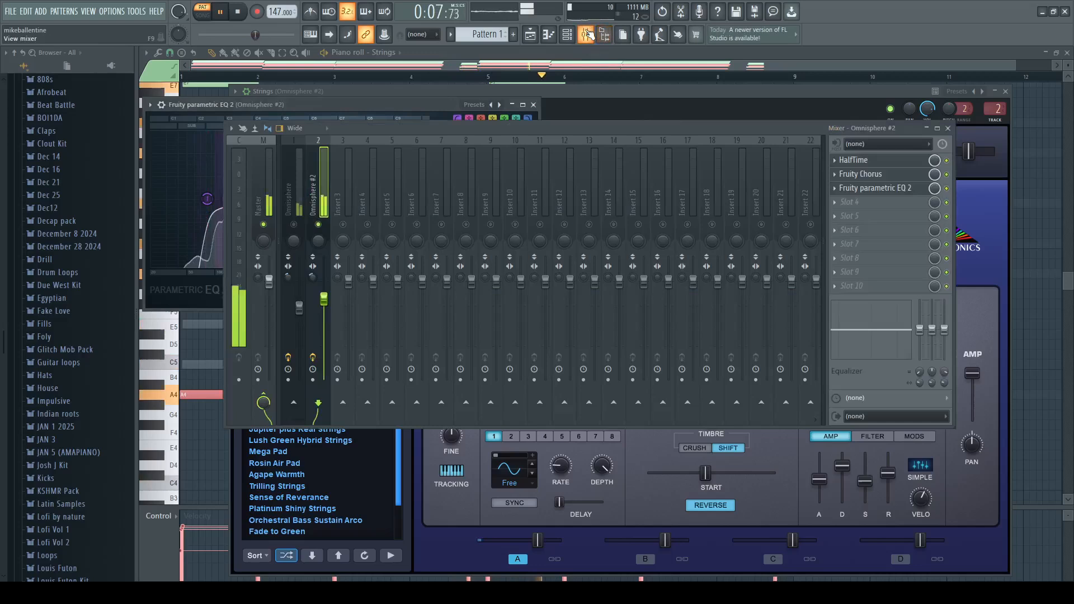
{"action": "right_click", "coordinate": [319, 225]}
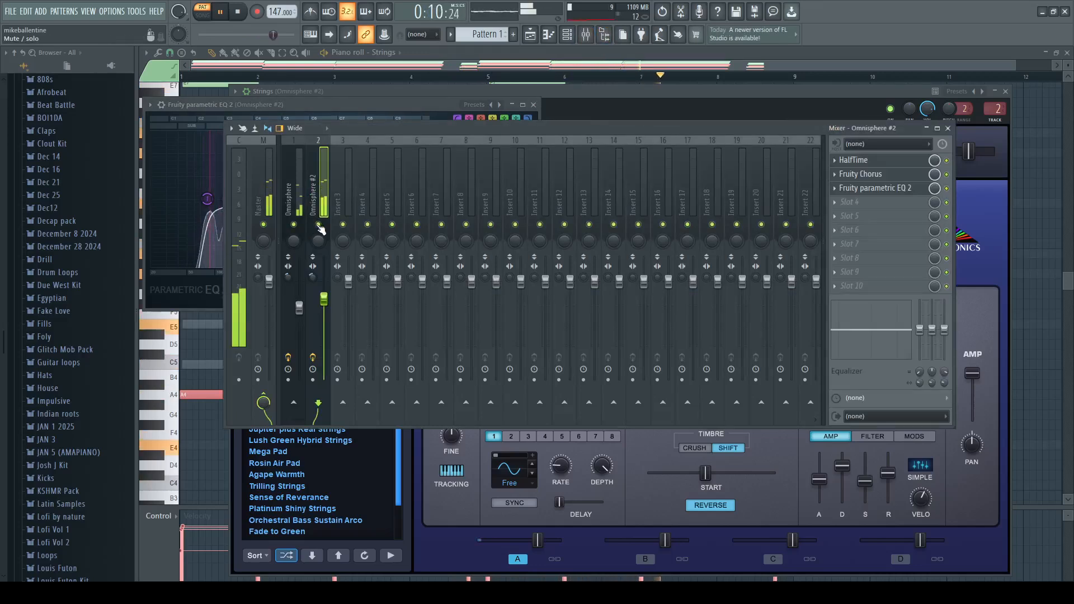
Step: Compare the Fruity parametric EQ 2 curves on the Omnisphere and Omnisphere #2 mixer tracks during playback
{"action": "left_click", "coordinate": [295, 208]}
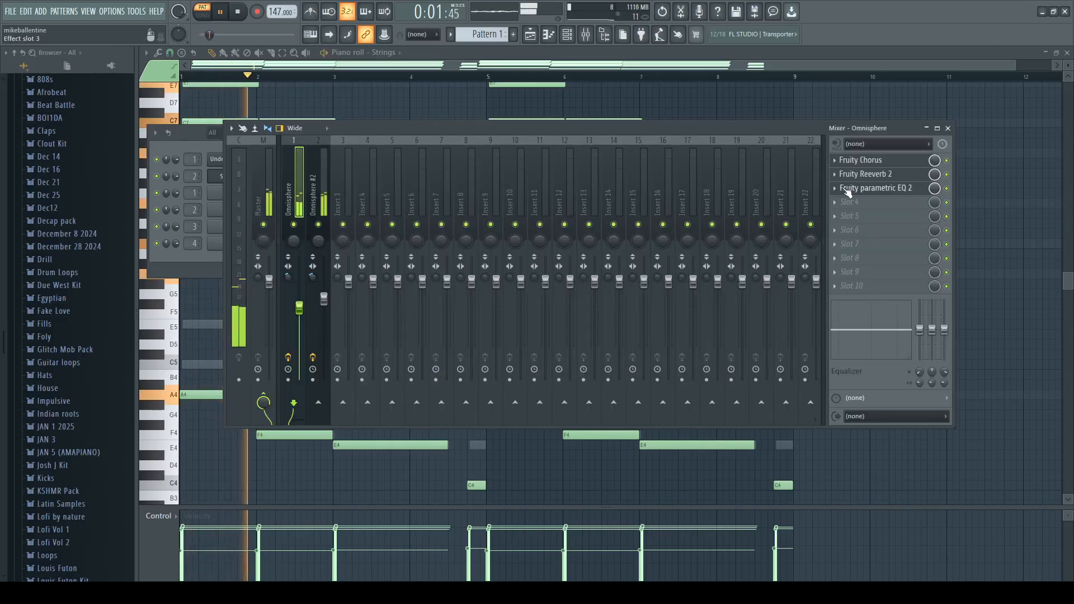
{"action": "left_click", "coordinate": [848, 191]}
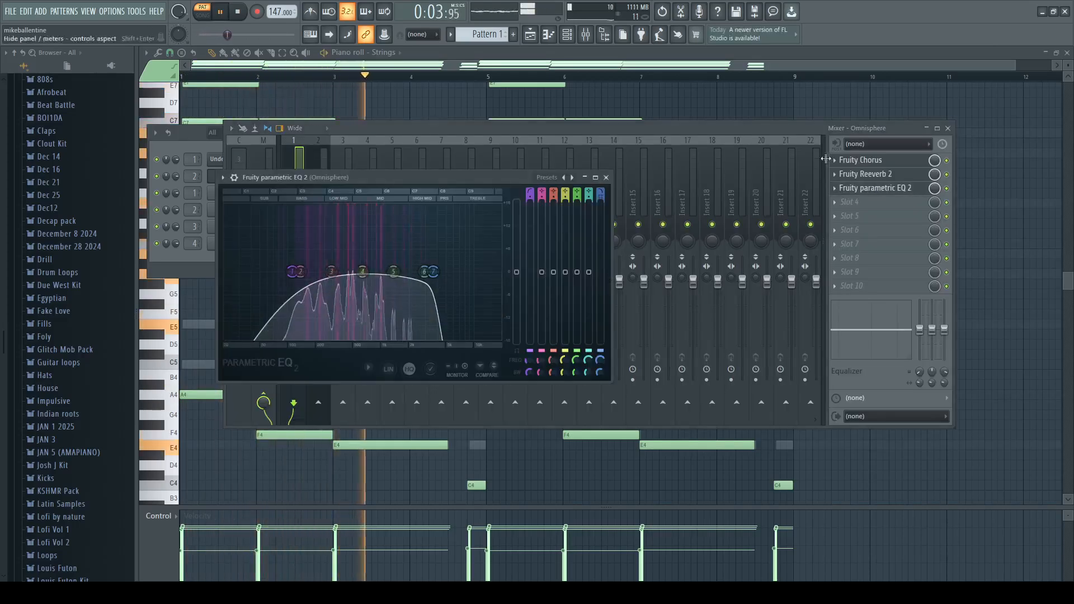
{"action": "left_click", "coordinate": [321, 166]}
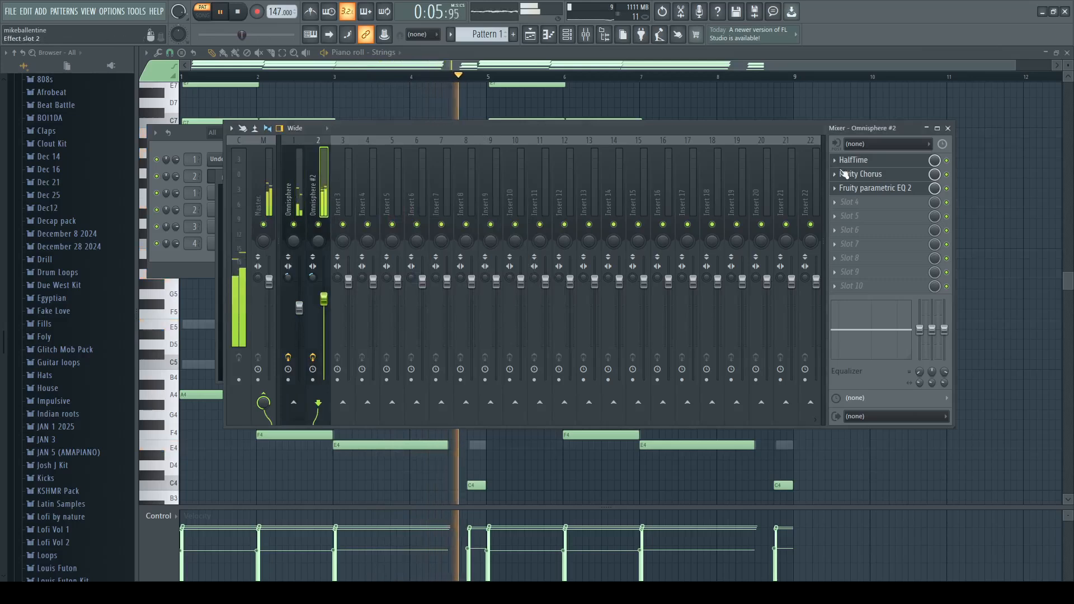
{"action": "left_click", "coordinate": [848, 188]}
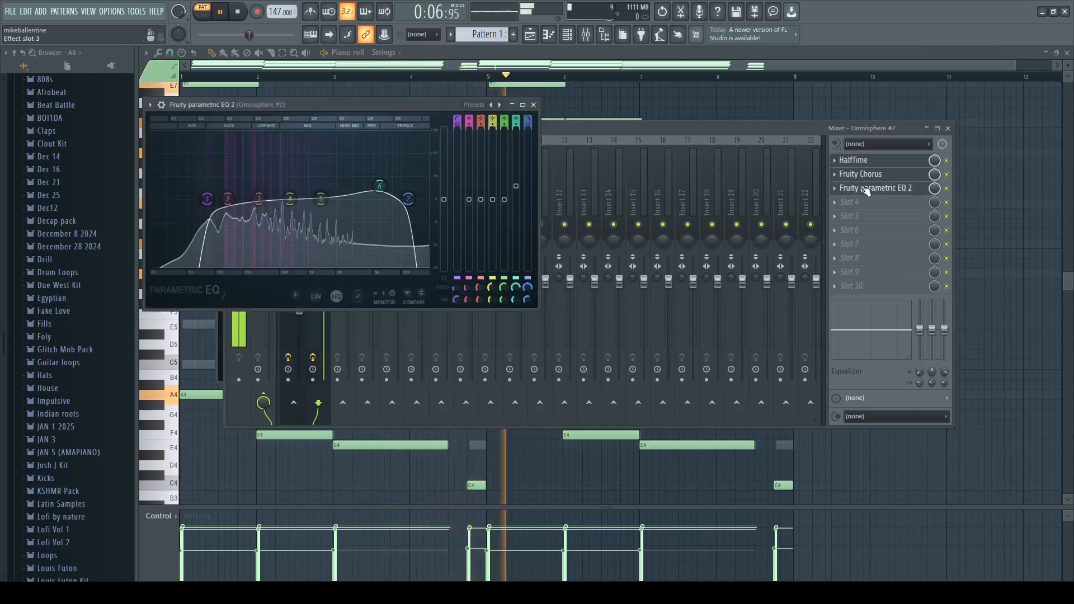
{"action": "left_click", "coordinate": [646, 132]}
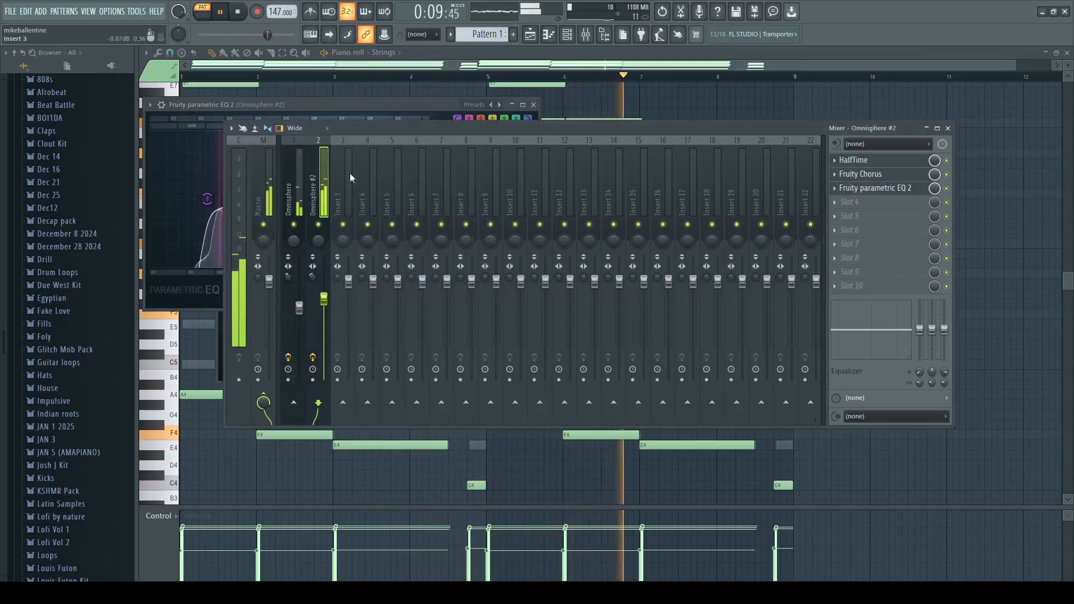
Step: Transpose all the Underlayment notes up one octave in its piano roll
{"action": "left_click", "coordinate": [569, 37]}
{"action": "left_click", "coordinate": [304, 162]}
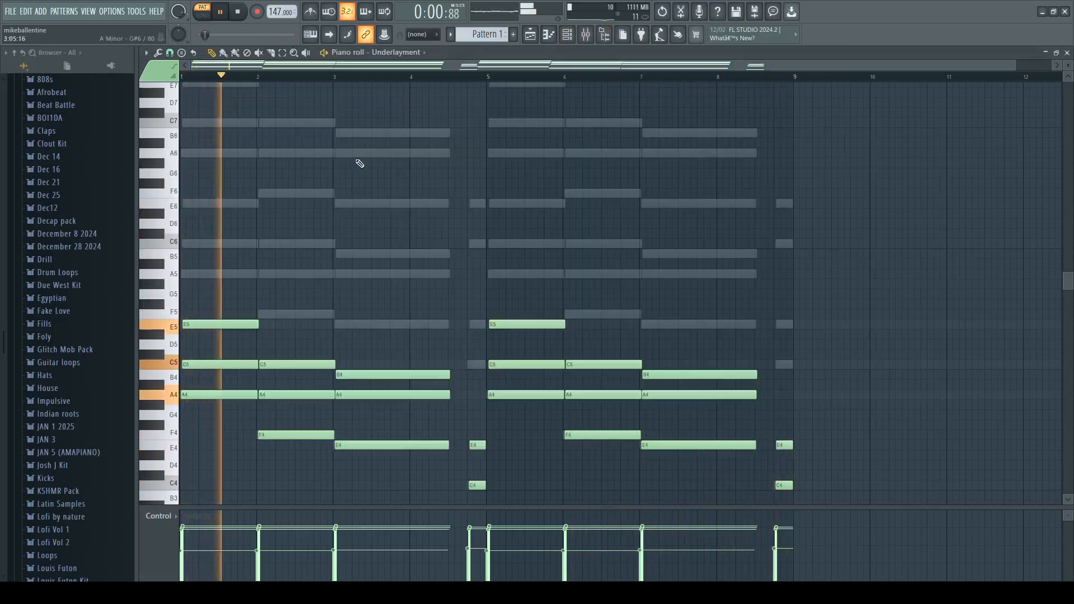
{"action": "key", "text": "ctrl+Up"}
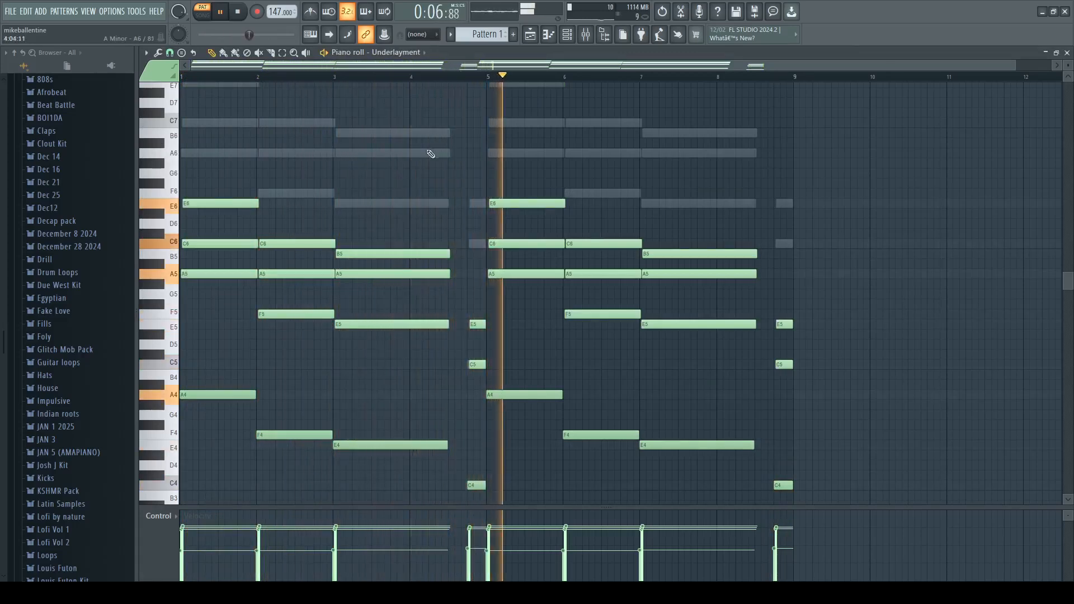
Step: On the Omnisphere track's parametric EQ, raise the band 7 low-pass cutoff and set the band 1 high pass to about 296 Hz
{"action": "left_click", "coordinate": [586, 34]}
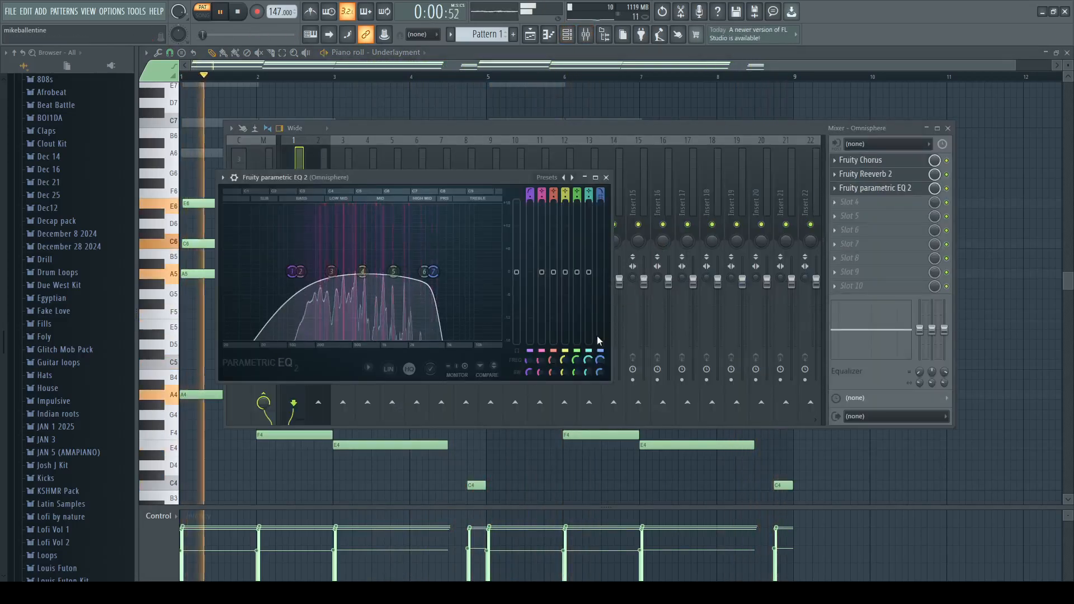
{"action": "left_click_drag", "start_coordinate": [432, 272], "coordinate": [471, 272]}
{"action": "left_click_drag", "start_coordinate": [292, 272], "coordinate": [336, 272]}
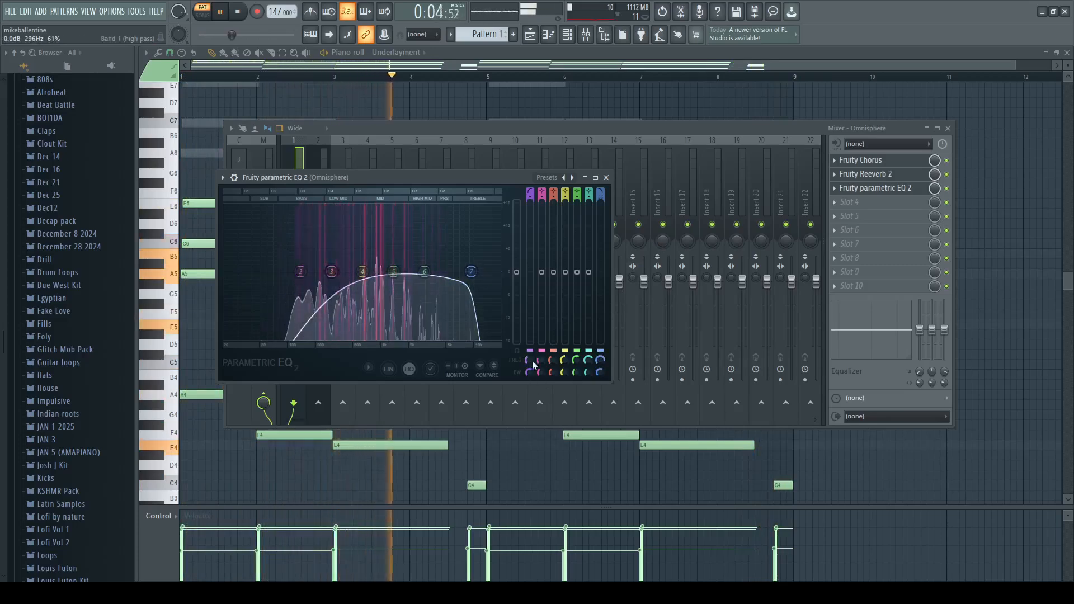
Step: Boost band 6 of the Omnisphere track's parametric EQ to about 3.5 dB near 4817 Hz and hide the mixer
{"action": "left_click_drag", "start_coordinate": [425, 272], "coordinate": [444, 255]}
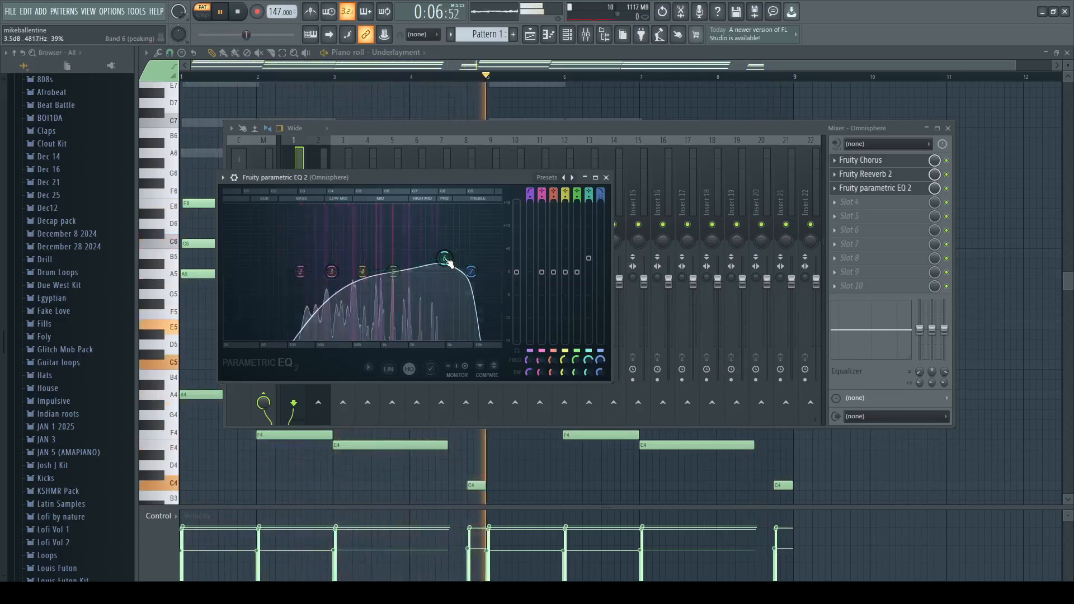
{"action": "left_click", "coordinate": [709, 177]}
{"action": "left_click", "coordinate": [585, 37]}
{"action": "key", "text": "space"}
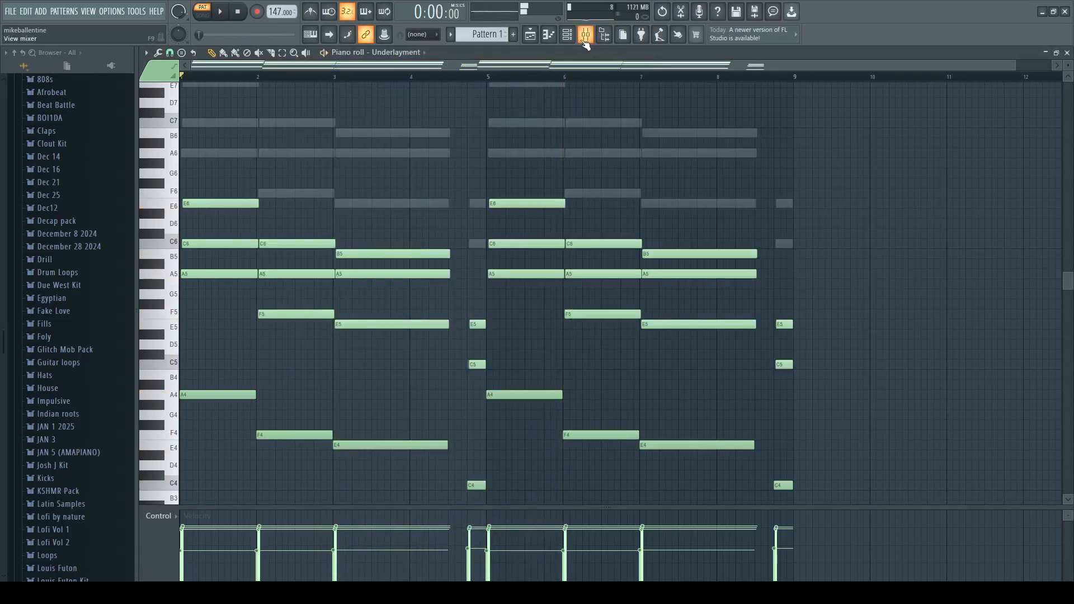
{"action": "left_click", "coordinate": [586, 37]}
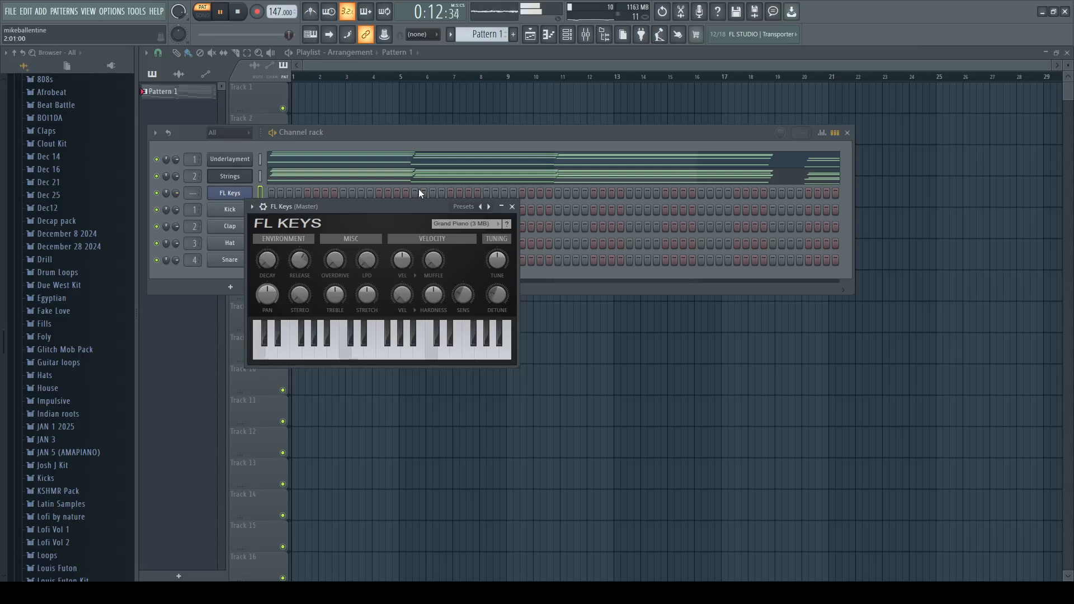
Step: In the FL Keys piano roll, place a short A6 note midway through each of bars 1 to 4
{"action": "left_click", "coordinate": [415, 144]}
{"action": "key", "text": "space"}
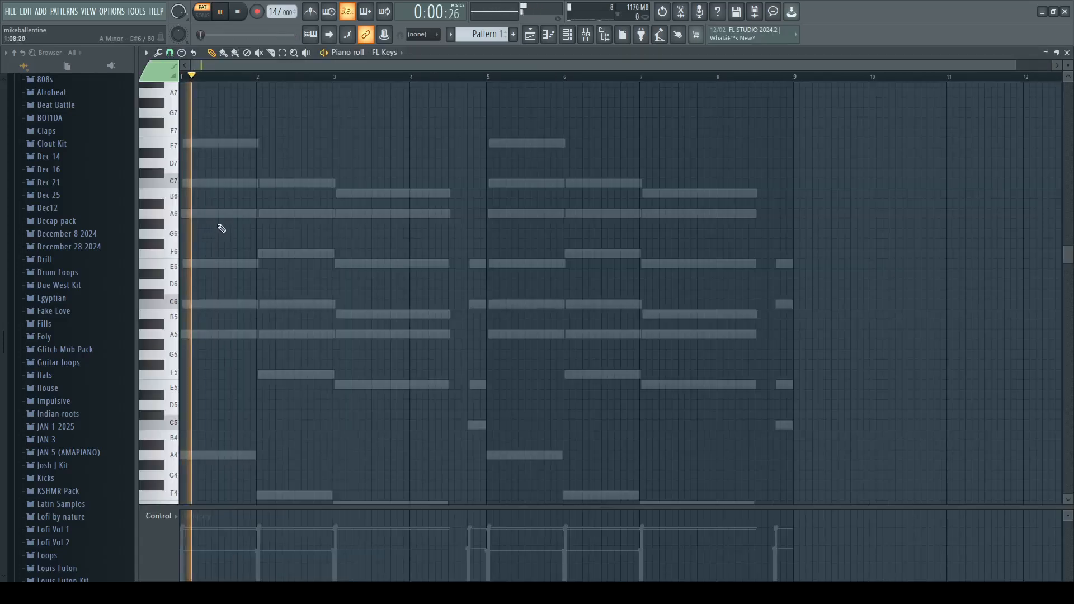
{"action": "left_click", "coordinate": [220, 215]}
{"action": "key", "text": "space"}
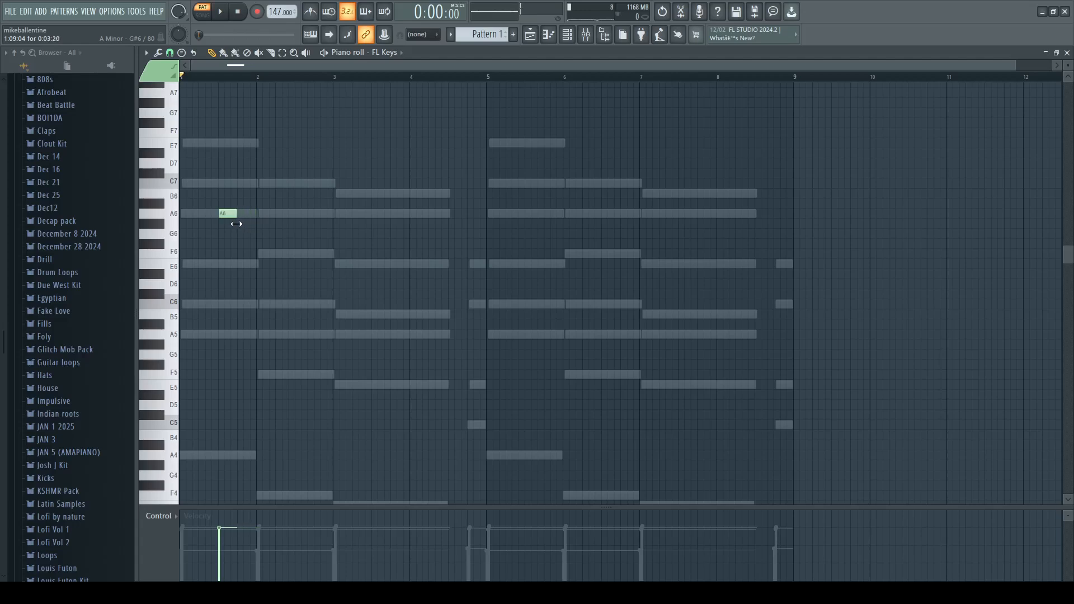
{"action": "key", "text": "space"}
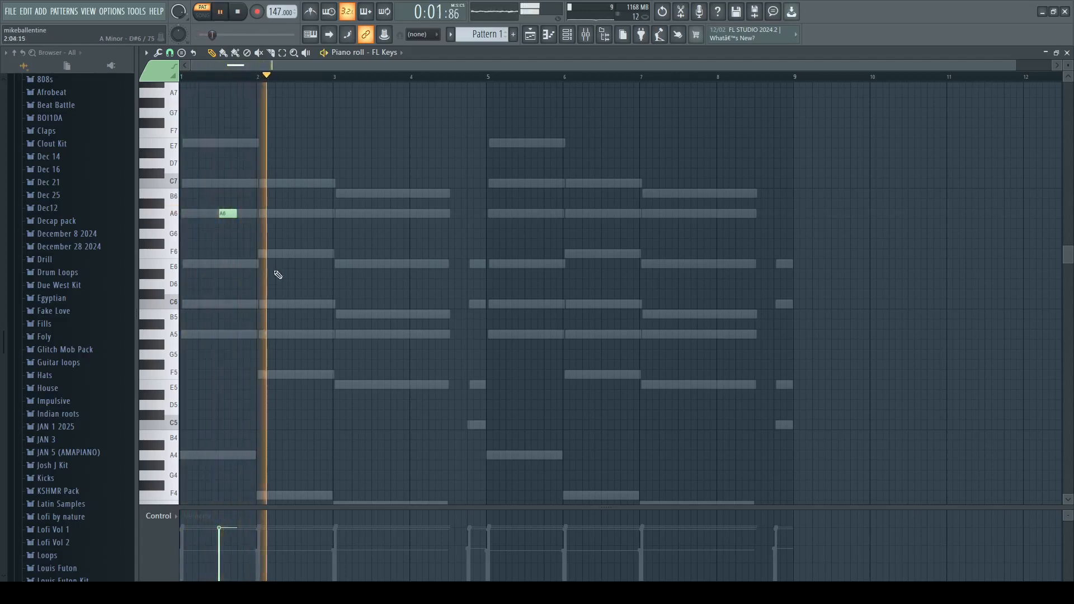
{"action": "key", "text": "space"}
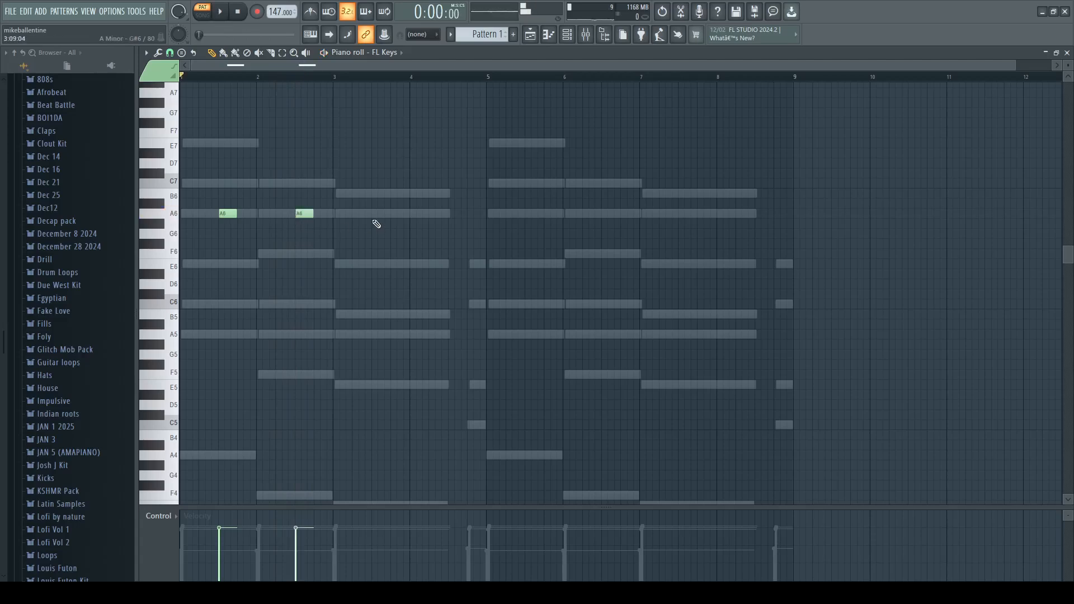
{"action": "left_click", "coordinate": [454, 213]}
Step: Duplicate the four A6 notes into bars 5 to 8 and play the pattern
{"action": "key", "text": "ctrl+a"}
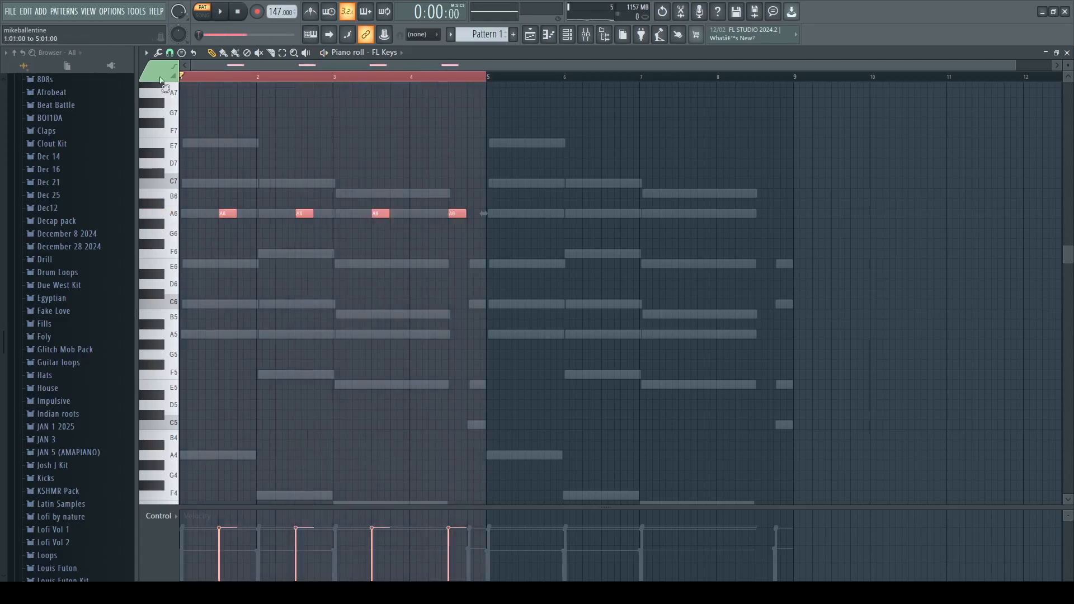
{"action": "key", "text": "ctrl+b"}
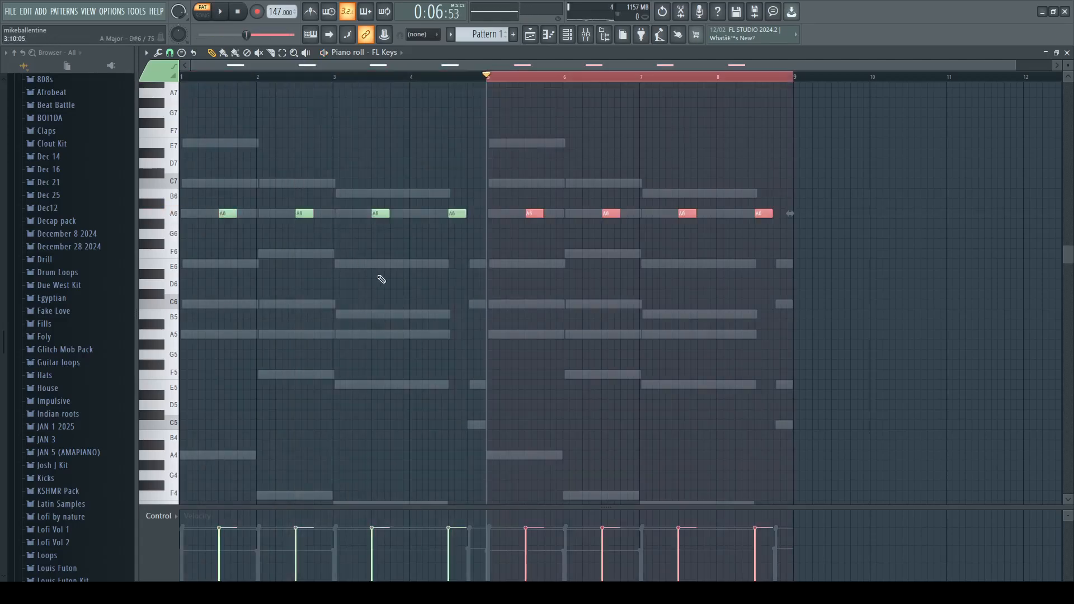
{"action": "key", "text": "space"}
{"action": "key", "text": "ctrl+d"}
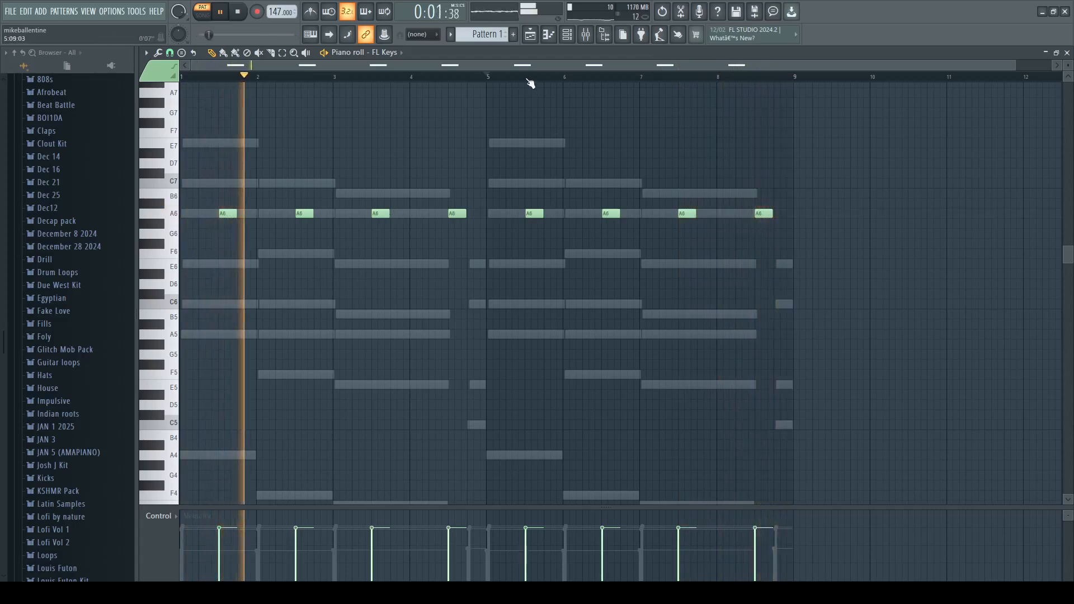
Step: Shorten the A6 notes in bars 1 and 3, follow each with F6 and E6, and delete the copies in bars 5 to 8
{"action": "scroll", "coordinate": [531, 83], "scroll_direction": "up", "scroll_amount": 5}
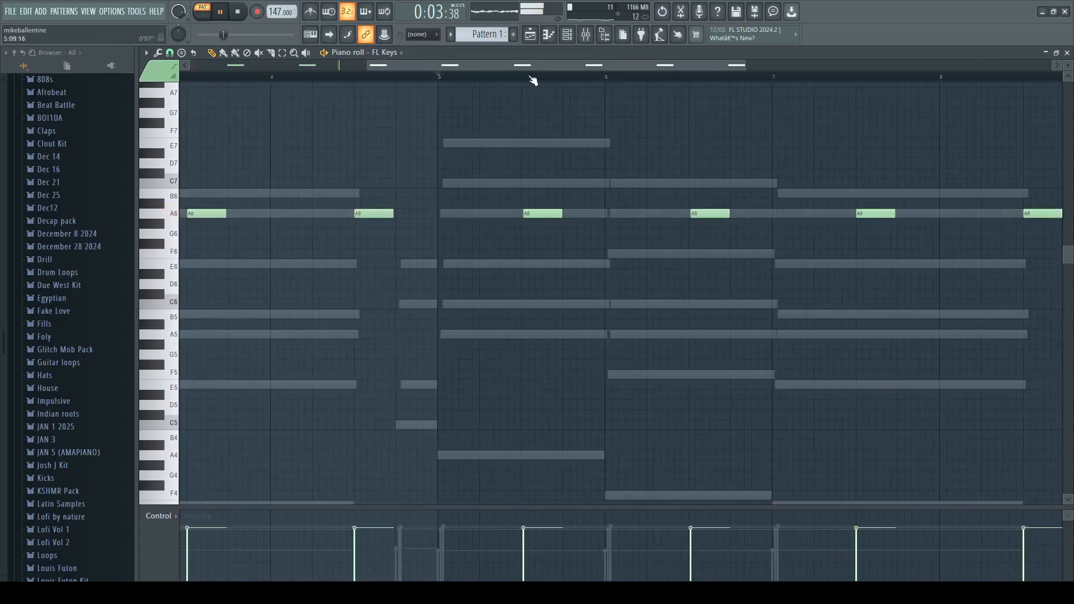
{"action": "scroll", "coordinate": [533, 80], "scroll_direction": "up", "scroll_amount": 4}
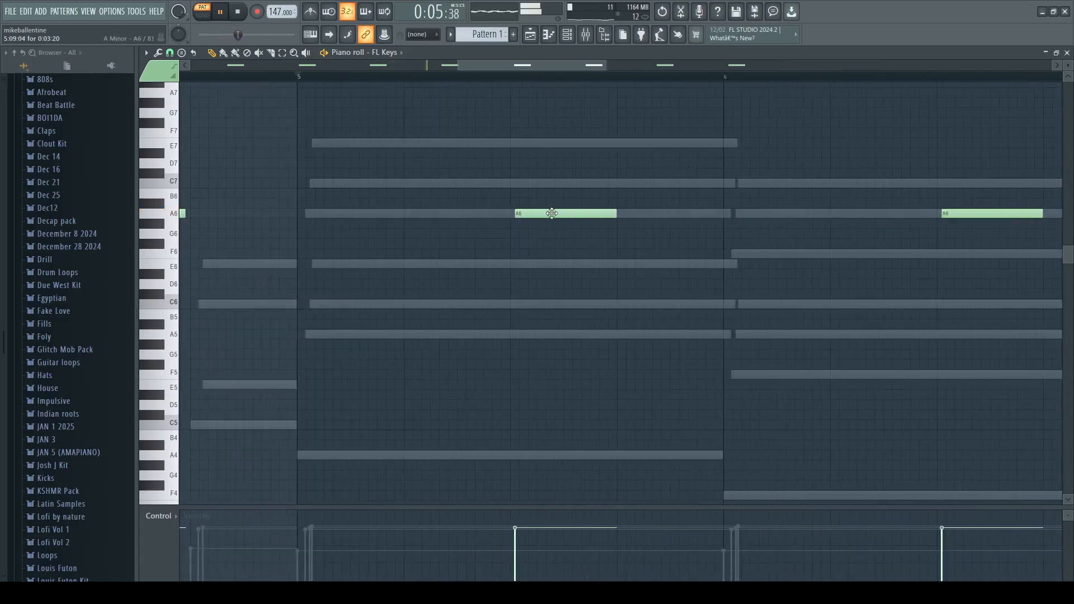
{"action": "scroll", "coordinate": [565, 143], "scroll_direction": "down", "scroll_amount": 8}
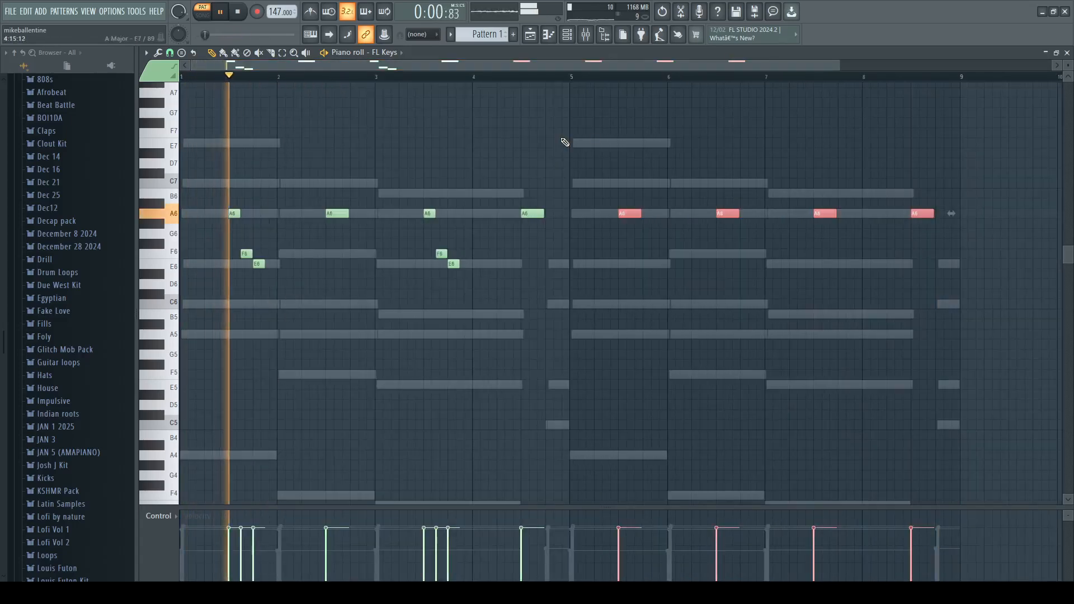
{"action": "key", "text": "Delete"}
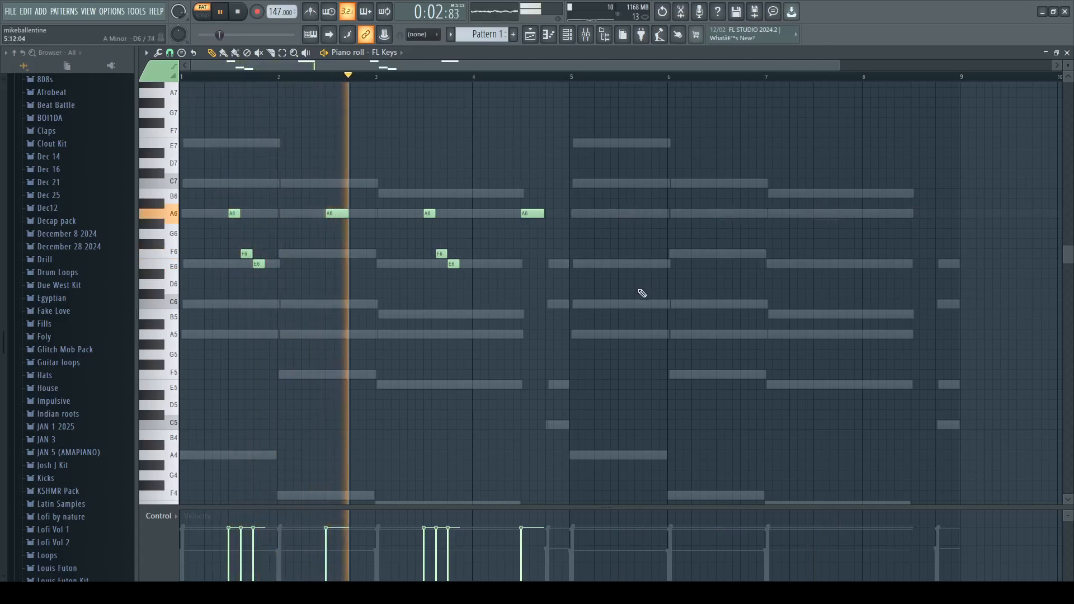
Step: Duplicate the A6, F6 and E6 melody from bars 1 to 4 into bars 5 to 8
{"action": "left_click_drag", "start_coordinate": [629, 288], "coordinate": [195, 167]}
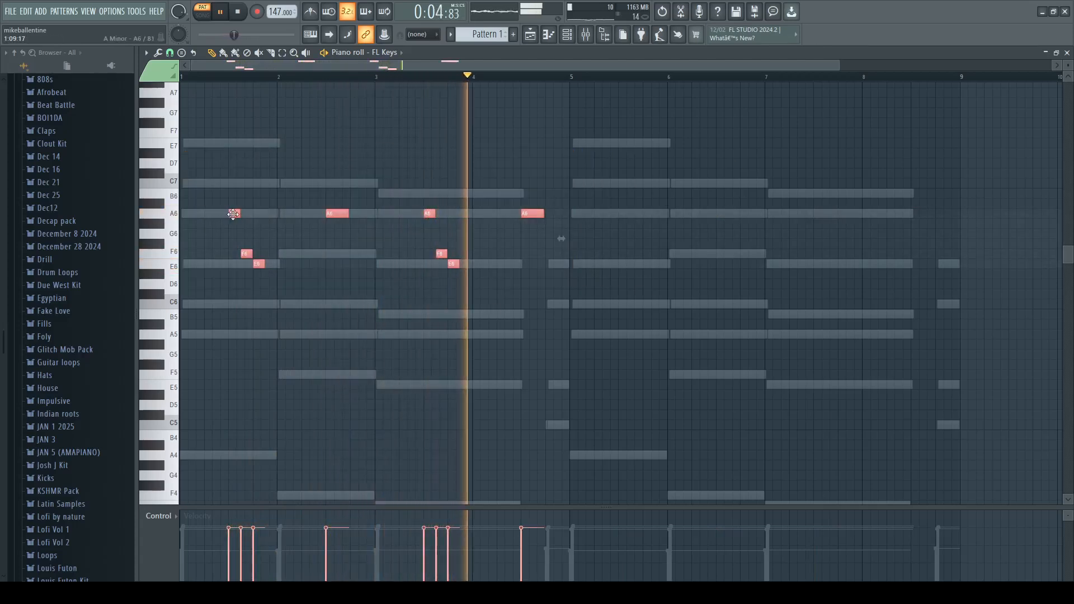
{"action": "key", "text": "ctrl+b"}
{"action": "left_click_drag", "start_coordinate": [633, 239], "coordinate": [623, 239]}
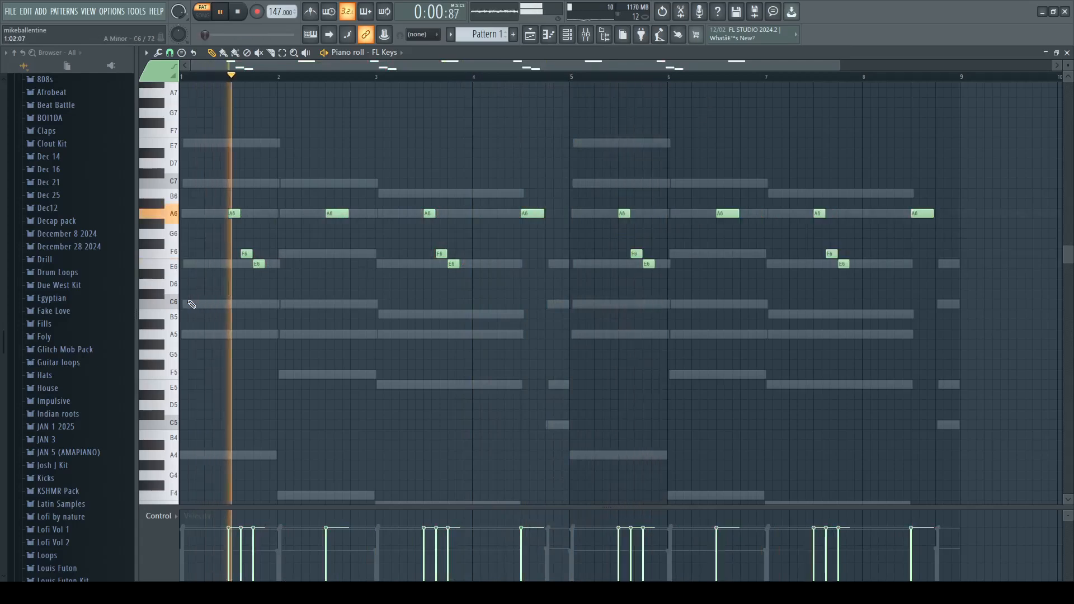
Step: Add C6, E6 and F6 notes in the first half of bar 1, with the F6 moved to just before the A6
{"action": "left_click_drag", "start_coordinate": [190, 303], "coordinate": [172, 305]}
{"action": "key", "text": "space"}
{"action": "key", "text": "space"}
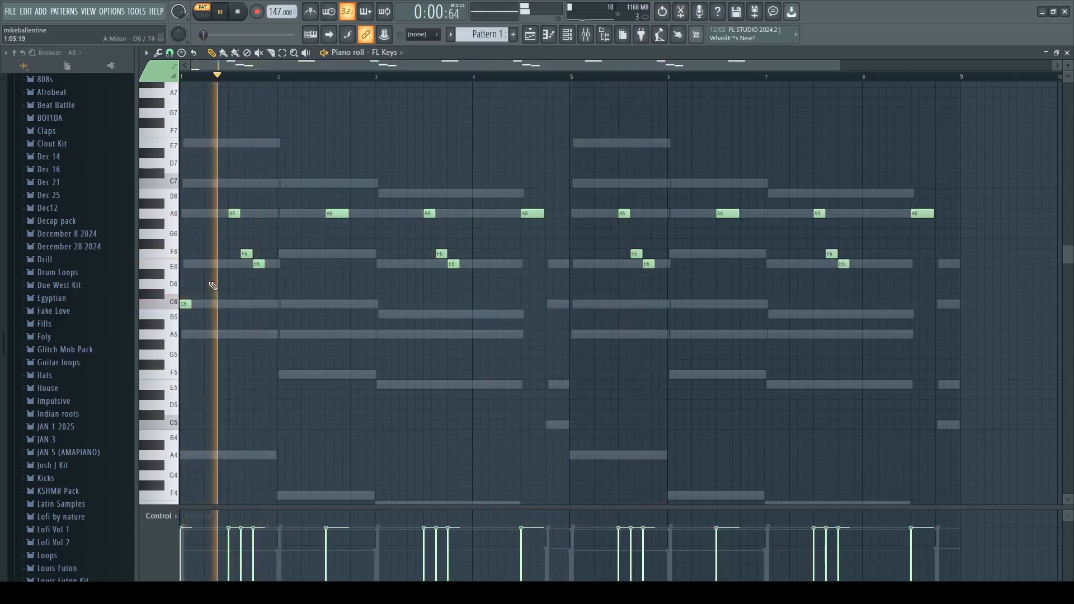
{"action": "left_click", "coordinate": [219, 264]}
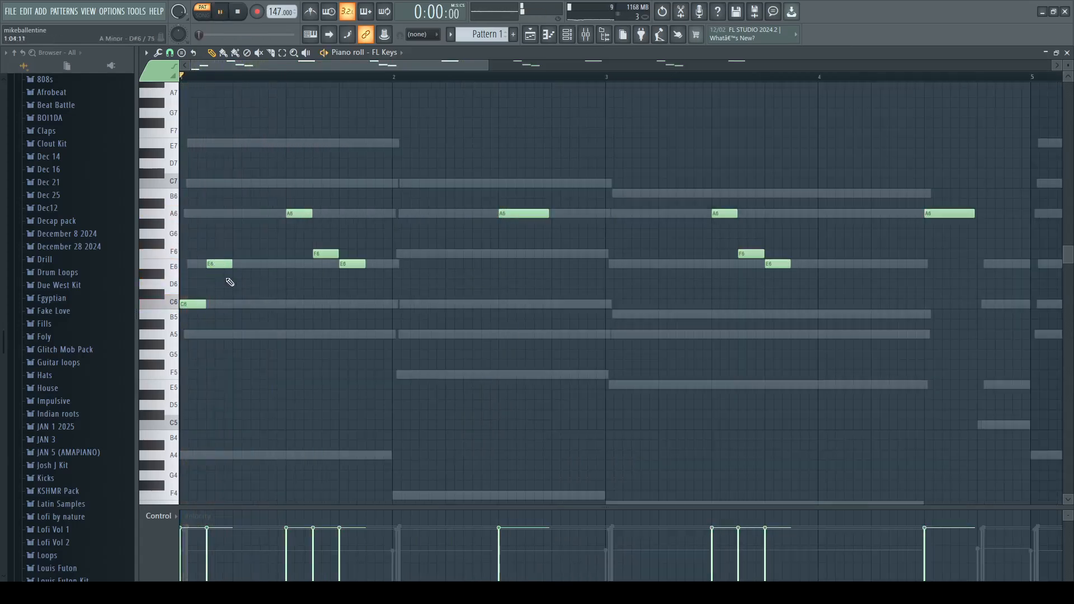
{"action": "key", "text": "space"}
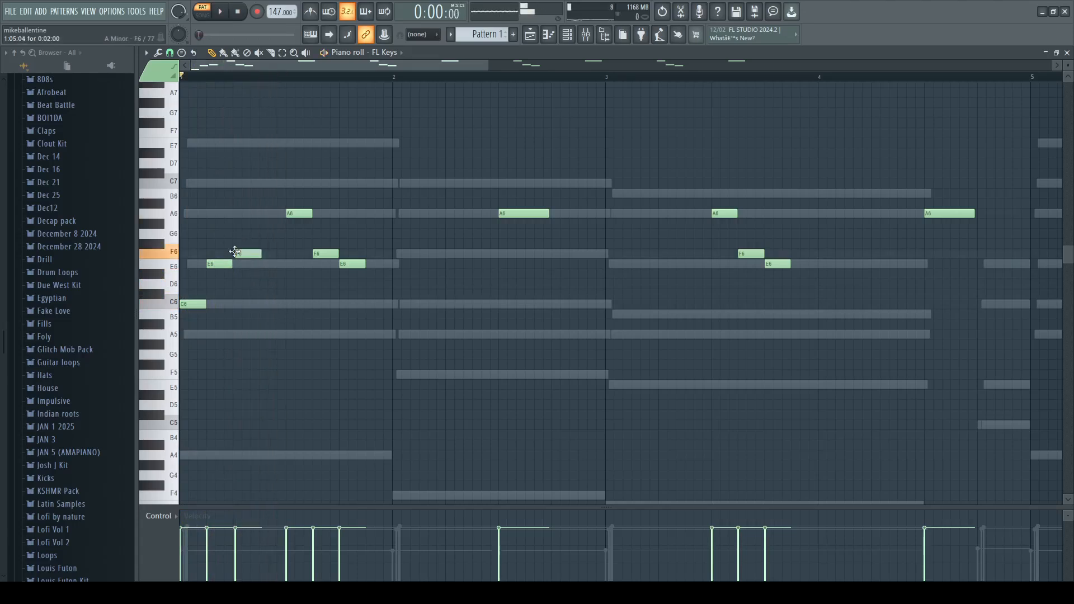
{"action": "key", "text": "space"}
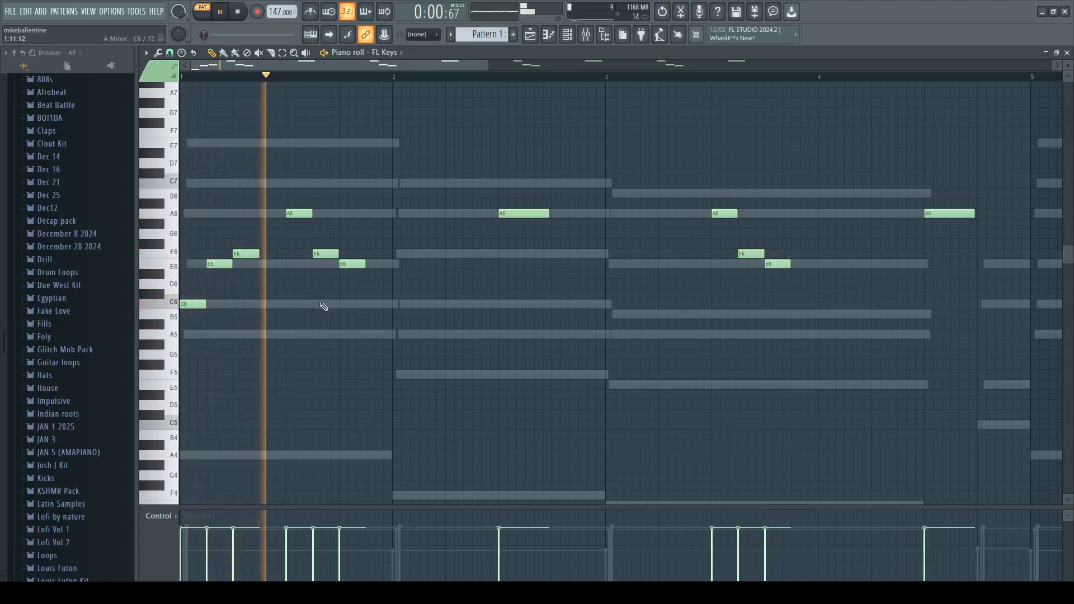
{"action": "key", "text": "space"}
{"action": "left_click_drag", "start_coordinate": [246, 255], "coordinate": [259, 255]}
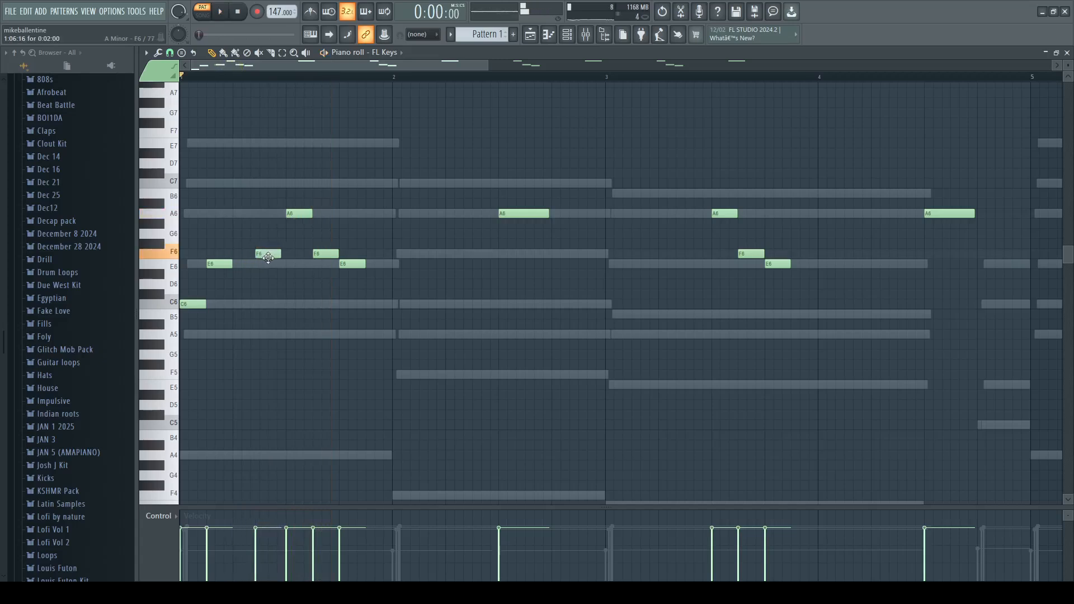
Step: Extend the C6, E6 and F6 lead-in notes through bars 2 to 4 and duplicate the melody into bars 5 to 8
{"action": "key", "text": "space"}
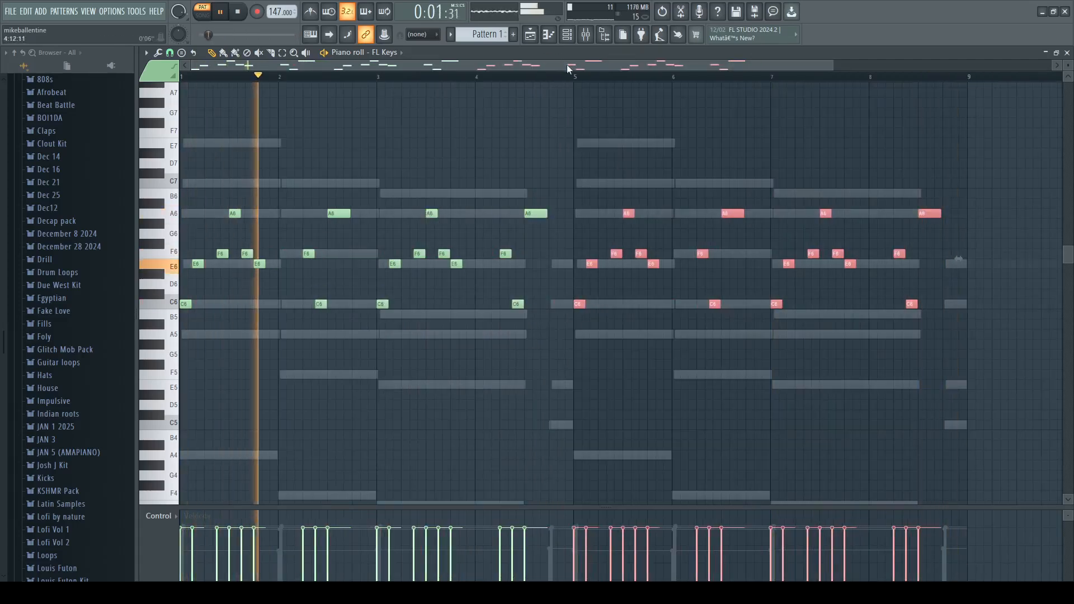
{"action": "left_click", "coordinate": [572, 80], "text": "ctrl"}
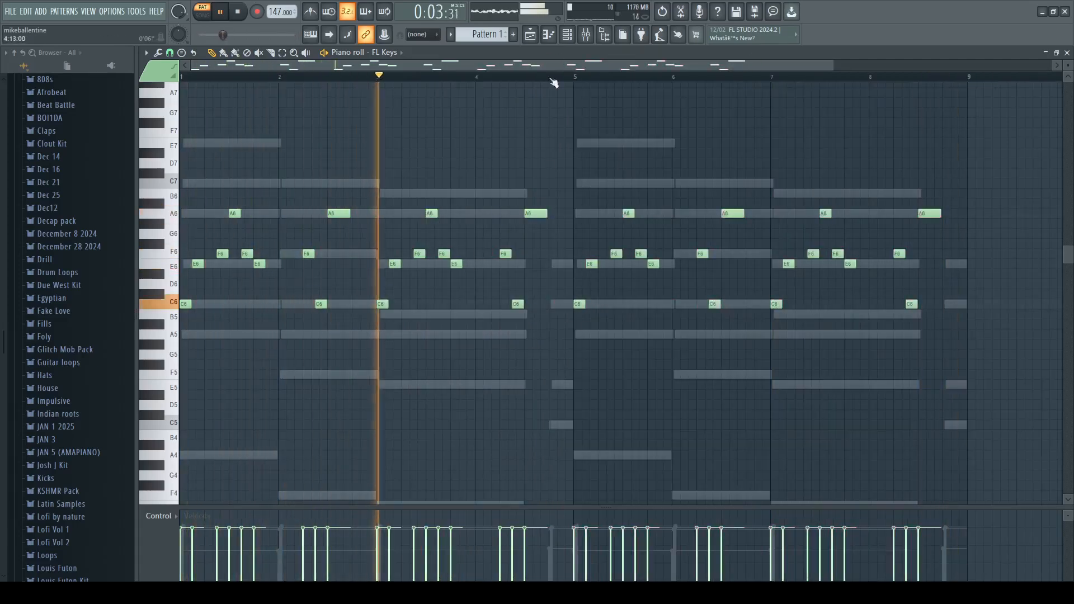
Step: Replace the FL Keys instrument with Omnisphere, keeping the melody, and search its patch browser for pluck
{"action": "left_click", "coordinate": [569, 38]}
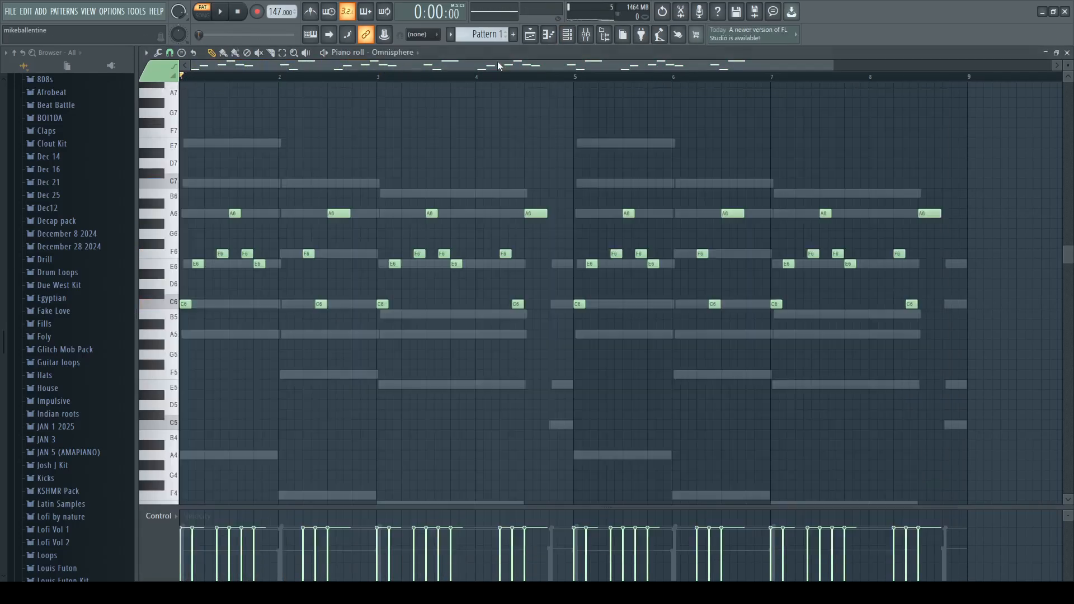
{"action": "key", "text": "space"}
{"action": "key", "text": "space"}
{"action": "key", "text": "F6"}
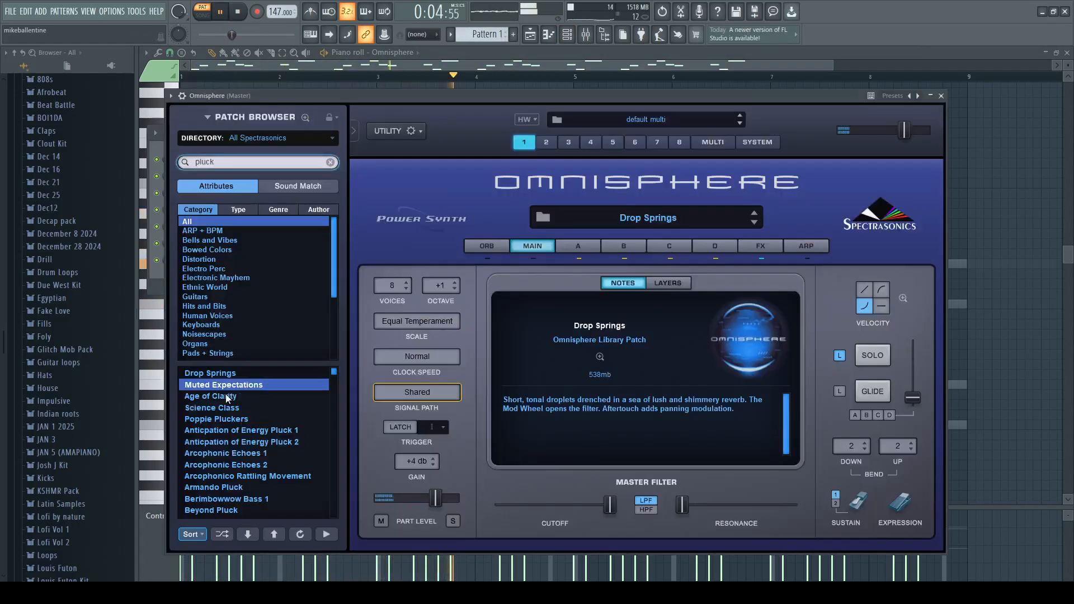
Step: Audition the Muted Expectations, Age of Clarity and Science Class pluck patches on the melody
{"action": "left_click", "coordinate": [224, 385]}
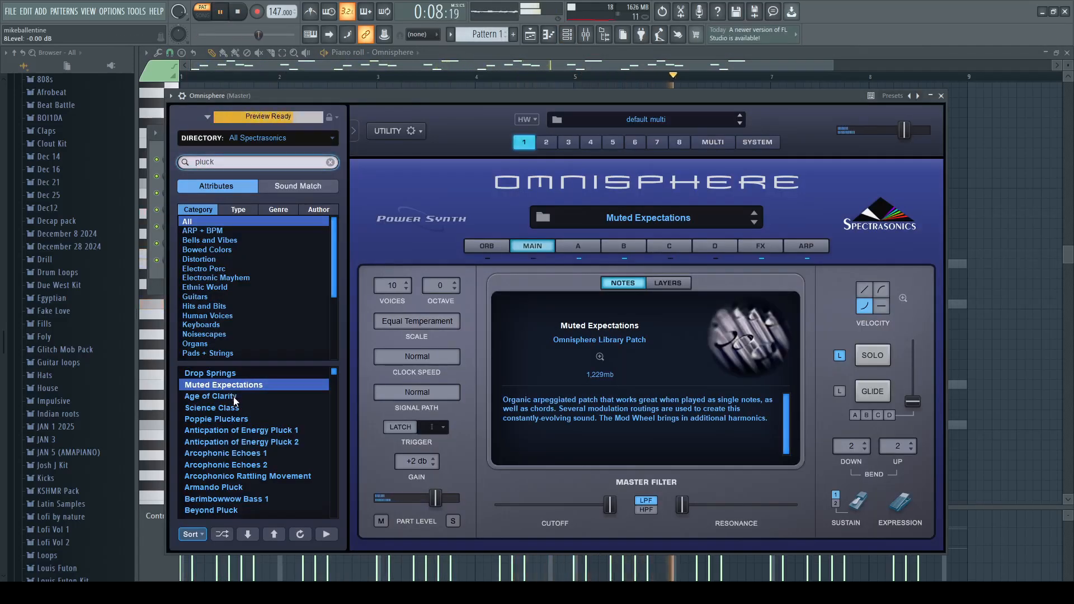
{"action": "left_click", "coordinate": [235, 397]}
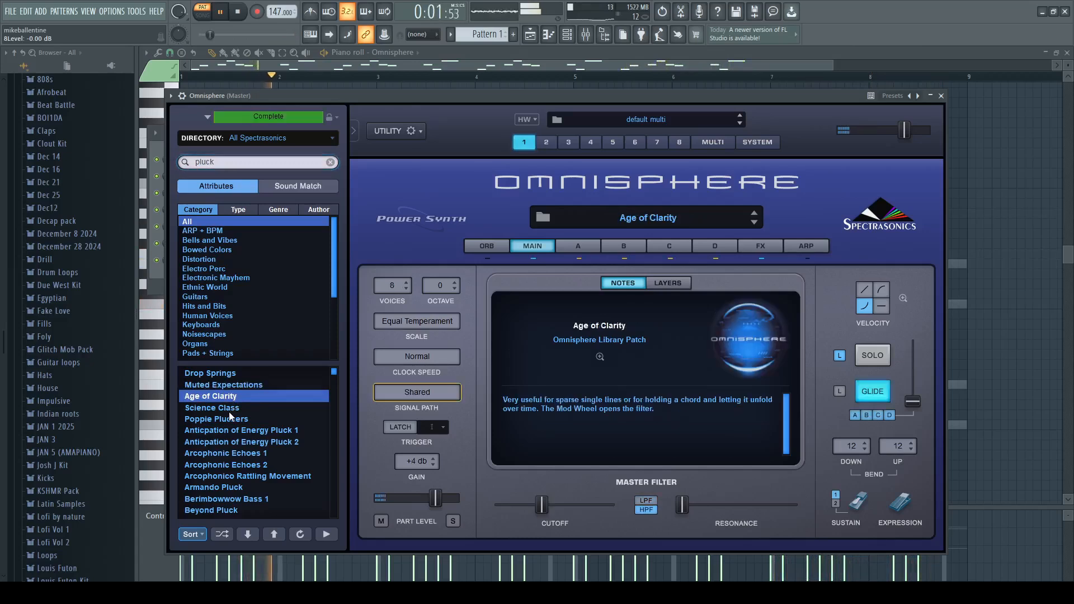
{"action": "left_click", "coordinate": [230, 412]}
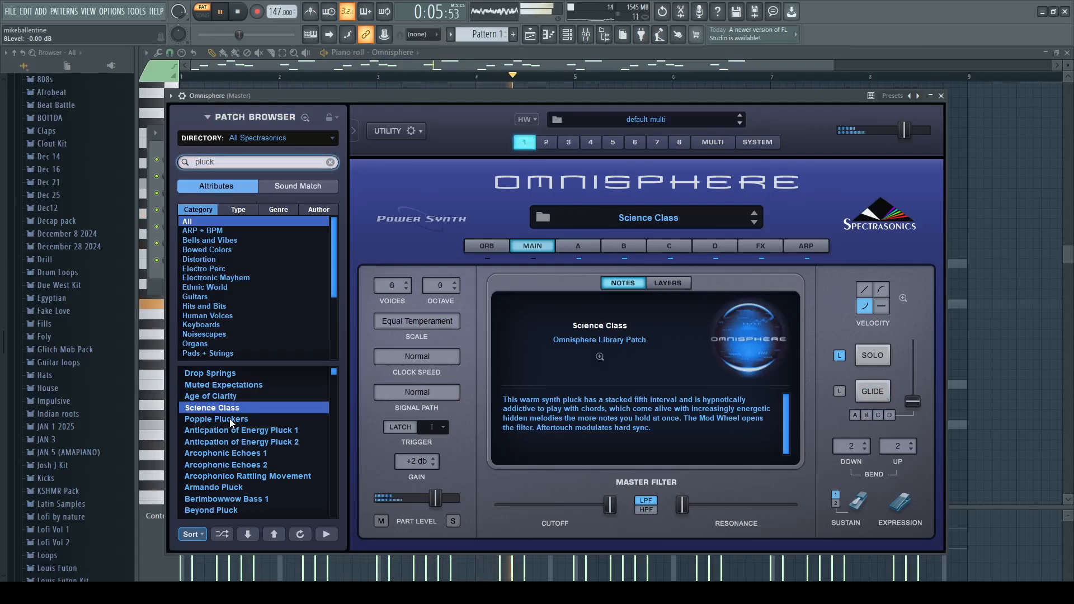
Step: Load the SLEDG - Yellow Magic patch from the Bells and Vibes category and route the channel to its own mixer track
{"action": "left_click", "coordinate": [237, 243]}
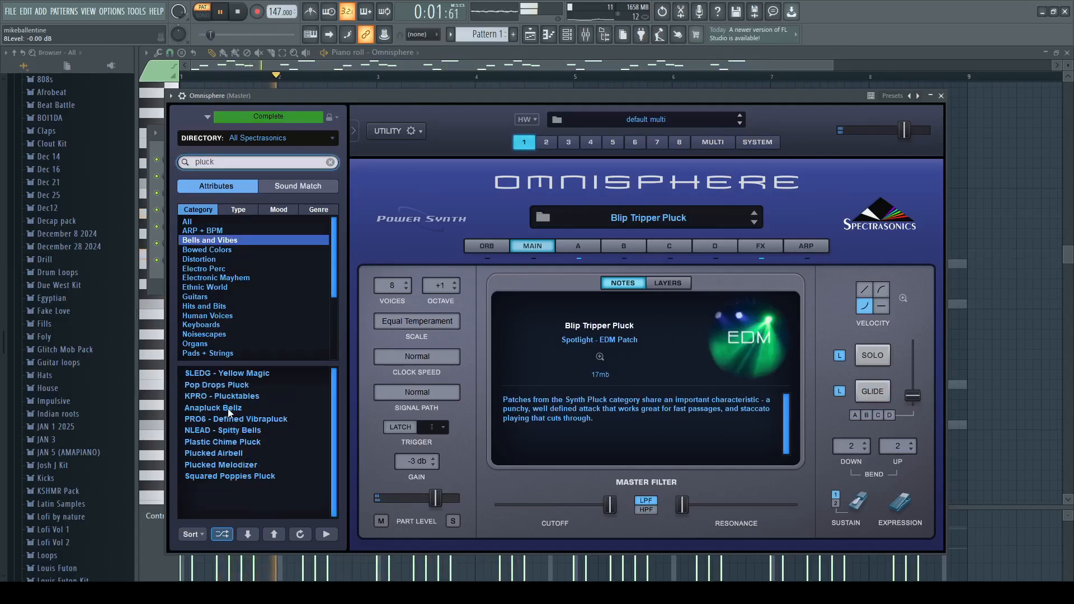
{"action": "left_click", "coordinate": [229, 374]}
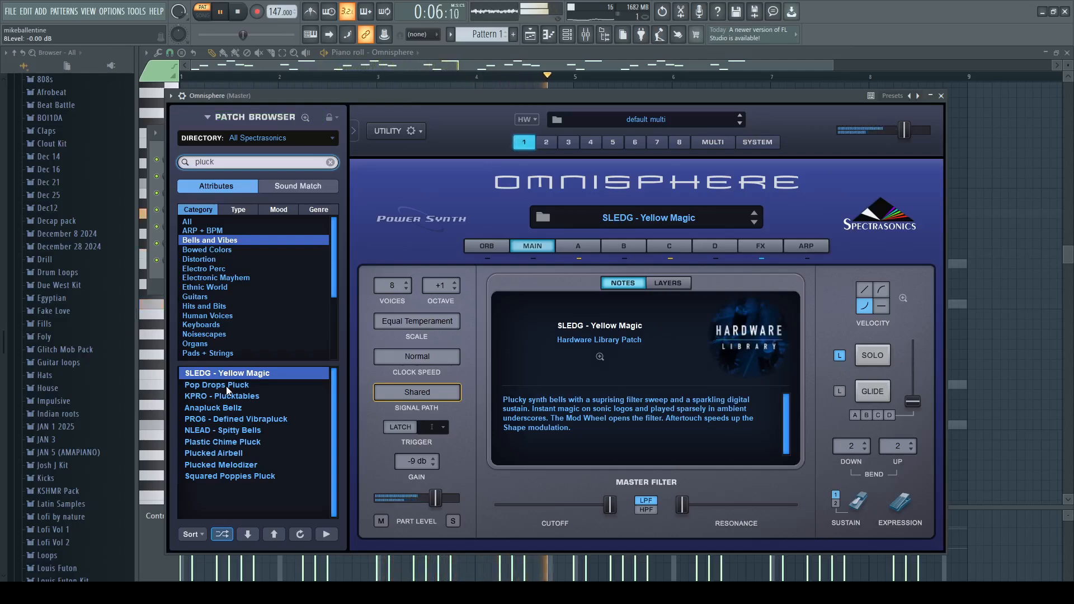
{"action": "left_click", "coordinate": [566, 51]}
{"action": "left_click", "coordinate": [568, 35]}
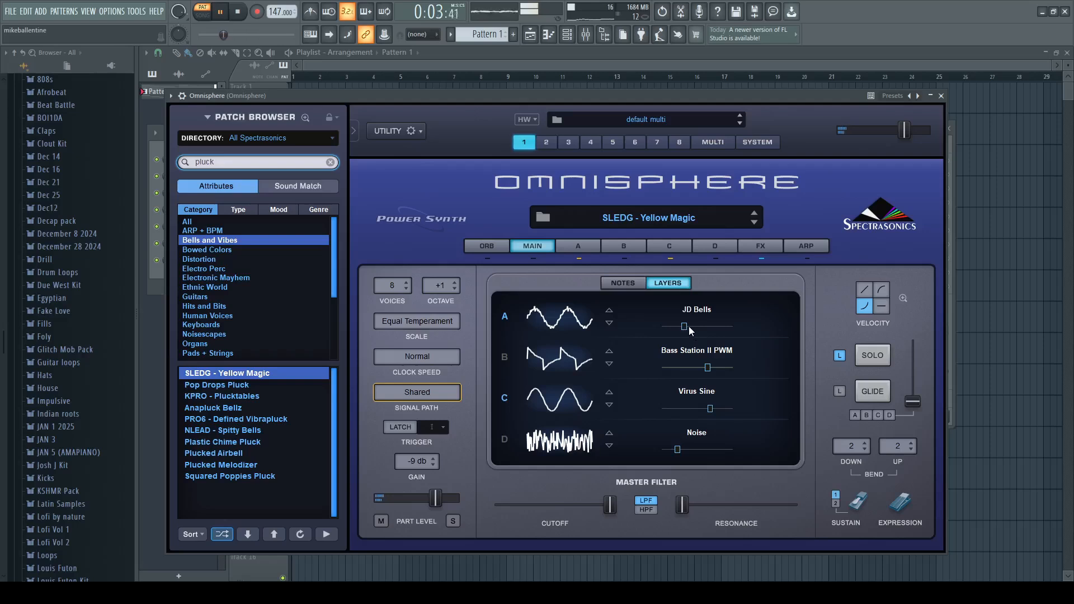
Step: Shape the Yellow Magic patch by raising the JD Bells layer level, the glide time and layer A's envelope decay
{"action": "mouse_move", "coordinate": [694, 329]}
{"action": "left_click_drag", "start_coordinate": [697, 331], "coordinate": [721, 330]}
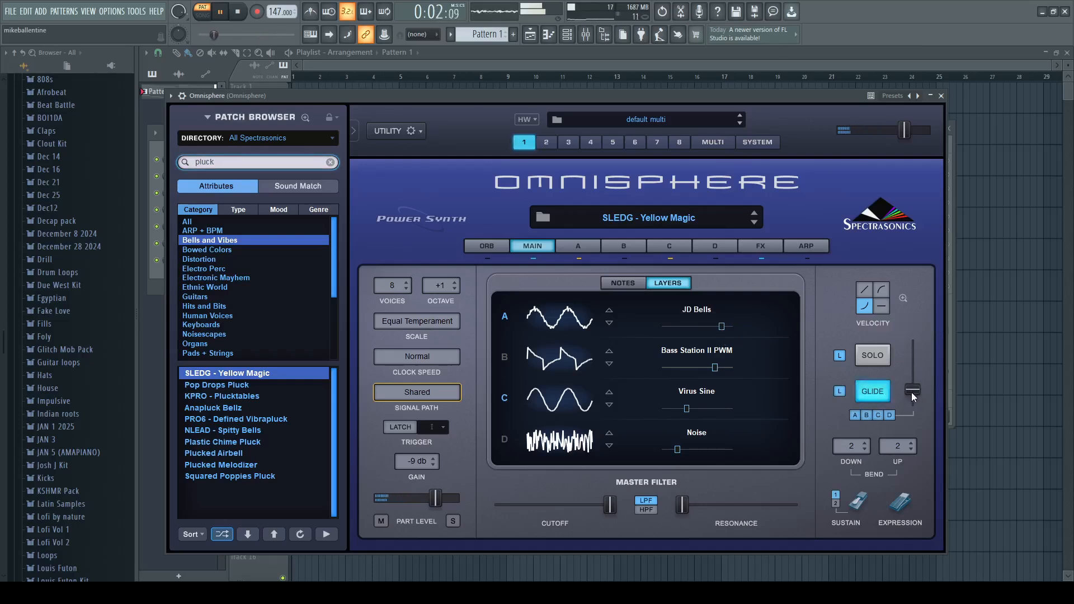
{"action": "left_click_drag", "start_coordinate": [912, 391], "coordinate": [907, 345]}
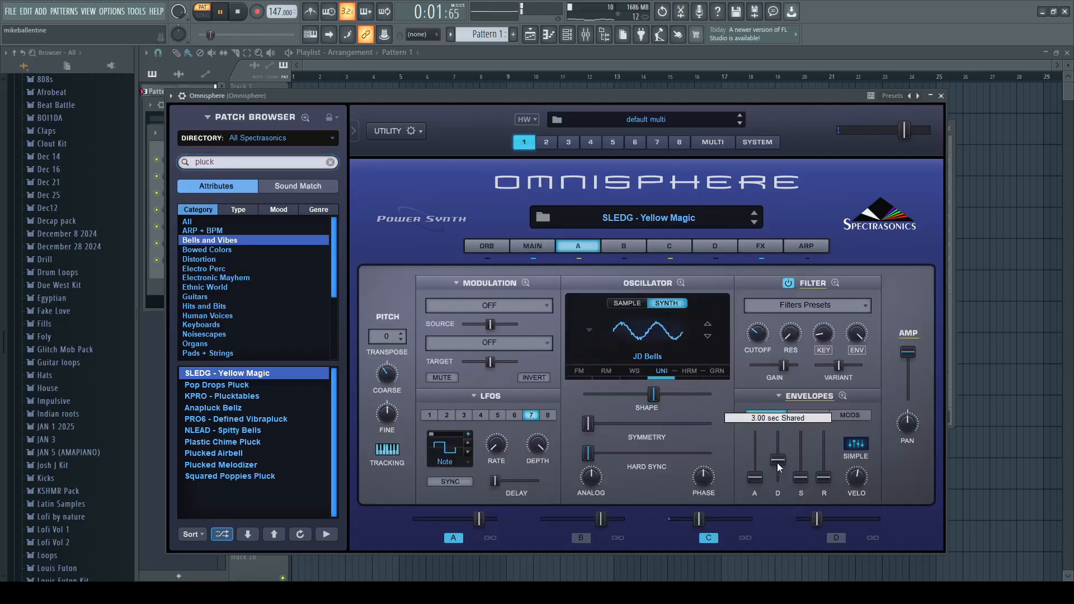
{"action": "mouse_move", "coordinate": [777, 463]}
{"action": "left_mouse_down"}
{"action": "mouse_move", "coordinate": [780, 445]}
{"action": "mouse_move", "coordinate": [780, 453]}
{"action": "left_mouse_up"}
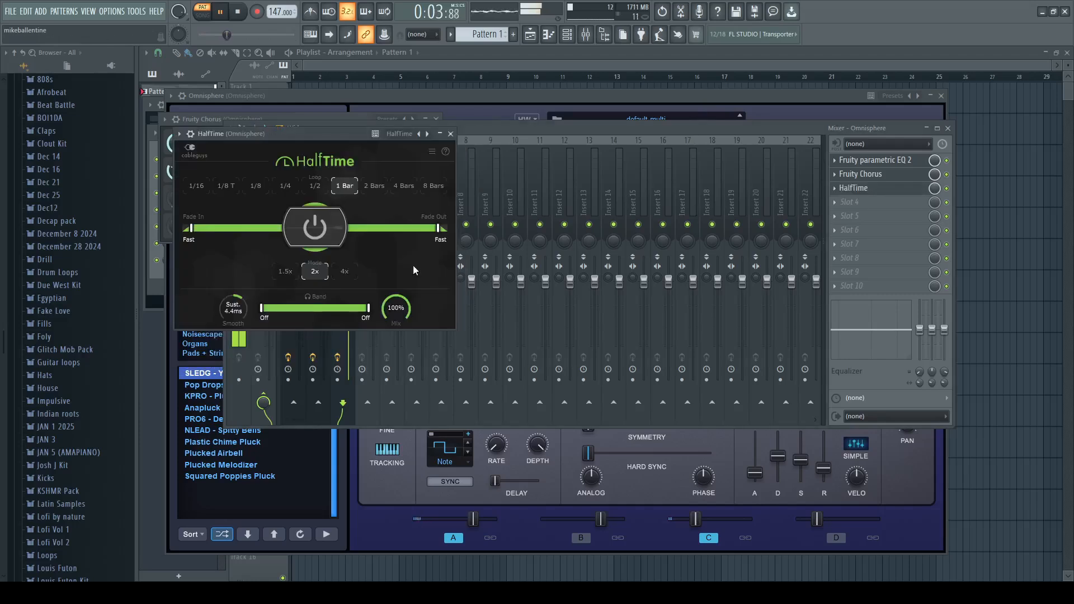
Step: Bring the mixer to the front and solo the new Omnisphere track on insert 3
{"action": "left_click", "coordinate": [566, 129]}
{"action": "right_click", "coordinate": [347, 229]}
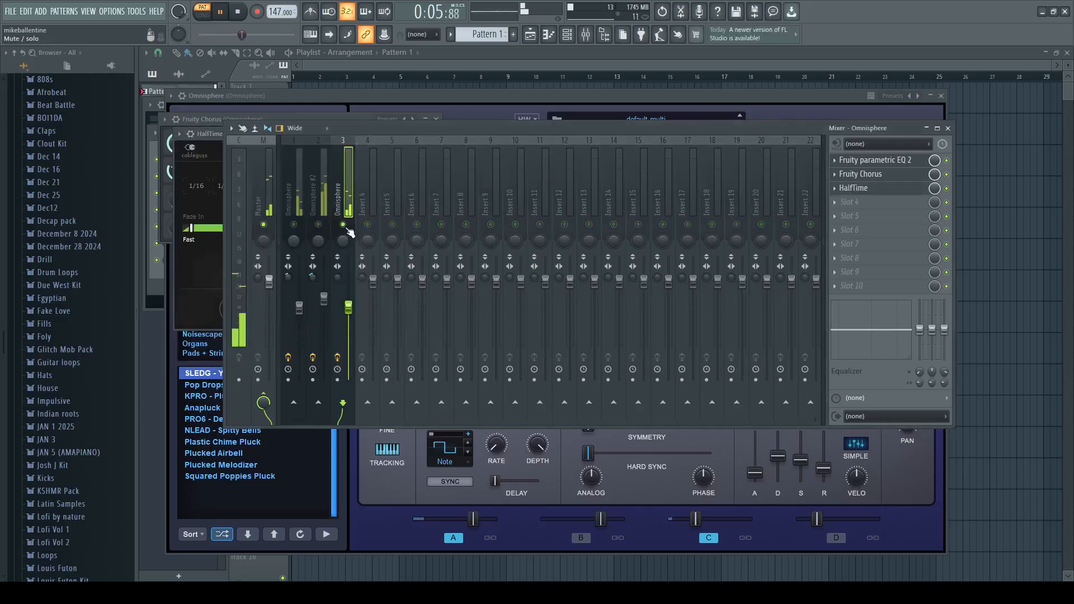
Step: High-pass the Omnisphere melody track with band 1 of Fruity parametric EQ 2
{"action": "left_click", "coordinate": [877, 189]}
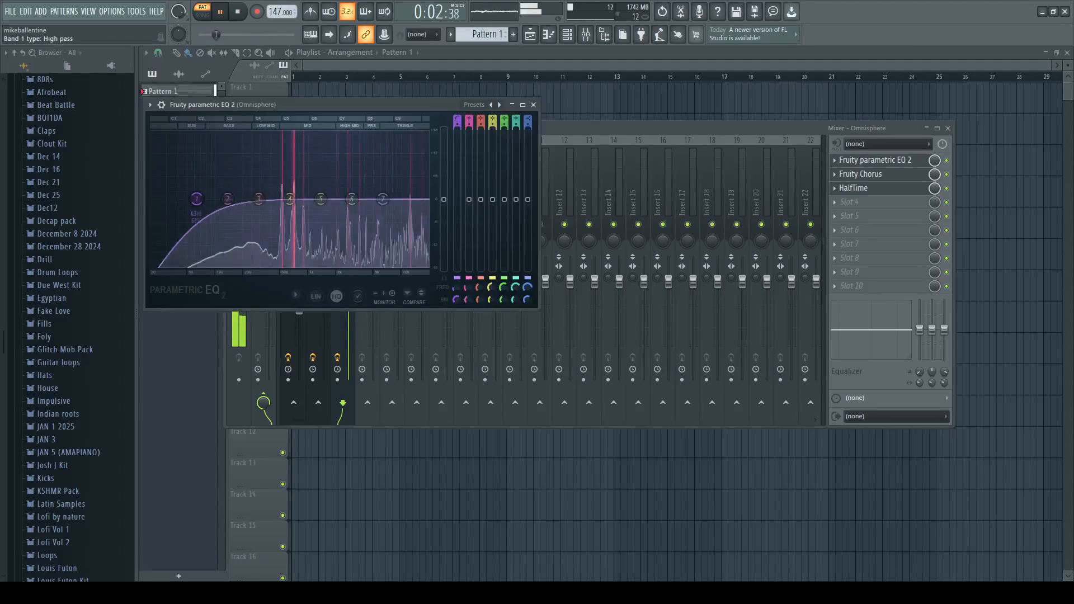
{"action": "left_click_drag", "start_coordinate": [457, 288], "coordinate": [469, 279]}
{"action": "left_click_drag", "start_coordinate": [529, 119], "coordinate": [529, 136]}
Step: Load EXHALE - (Legacy) in a new Kontakt Player channel and set its key to A minor
{"action": "key", "text": "space"}
{"action": "key", "text": "F6"}
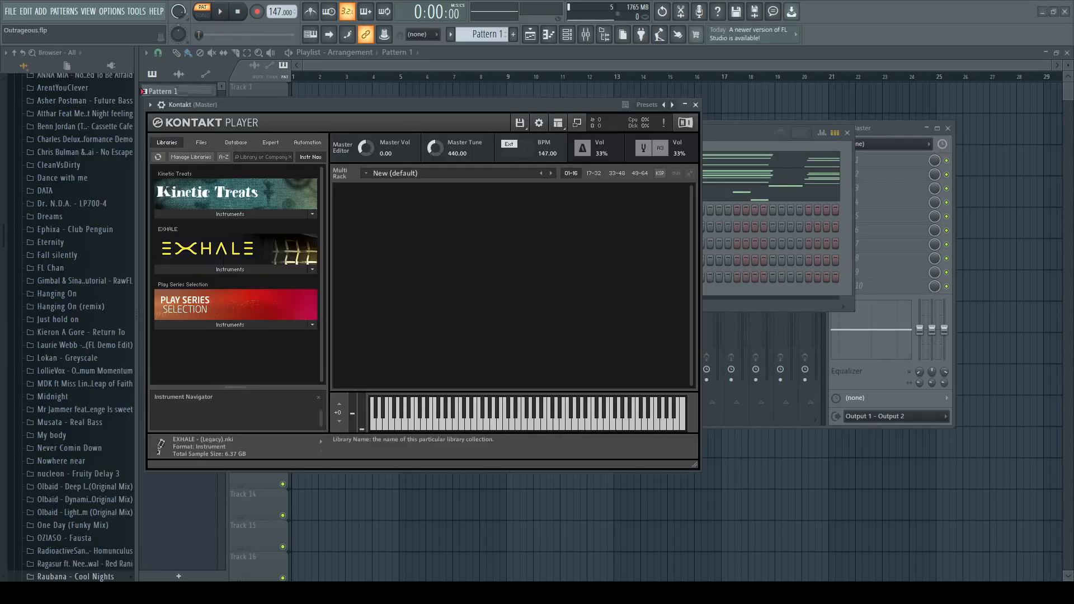
{"action": "left_click", "coordinate": [230, 270]}
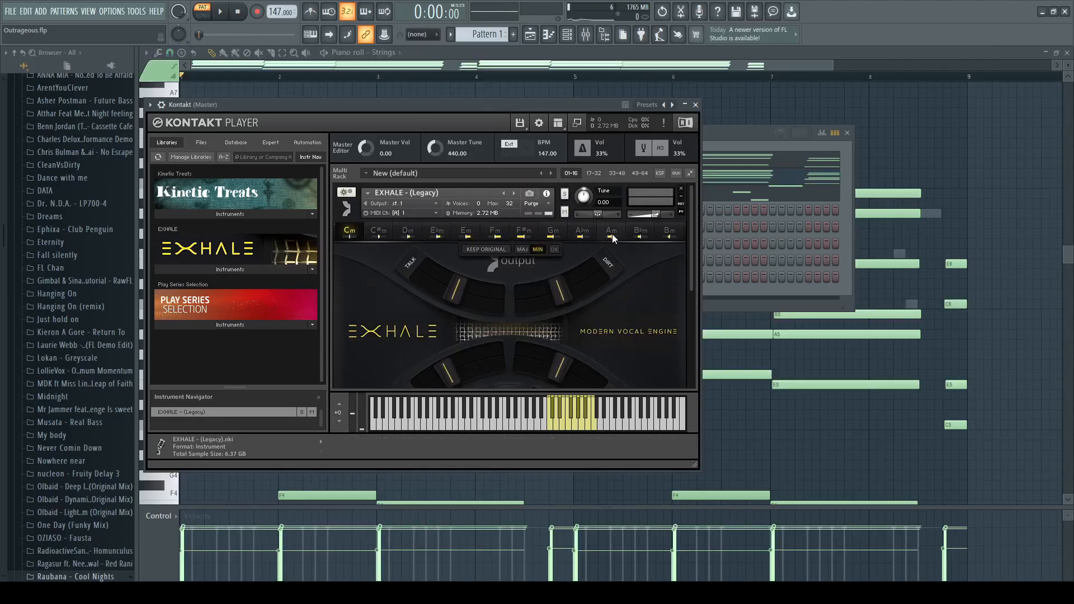
{"action": "scroll", "coordinate": [509, 285], "scroll_direction": "down", "scroll_amount": 1}
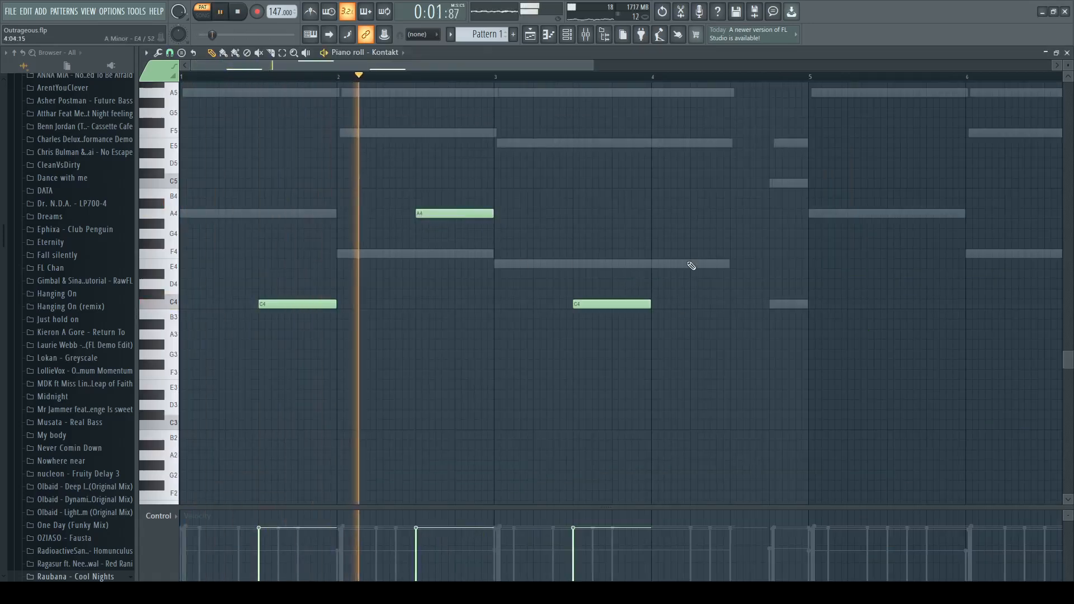
Step: Add an A4 note in the second half of bar 4 of the Kontakt part and repeat the phrase from bar 5
{"action": "left_click", "coordinate": [734, 214]}
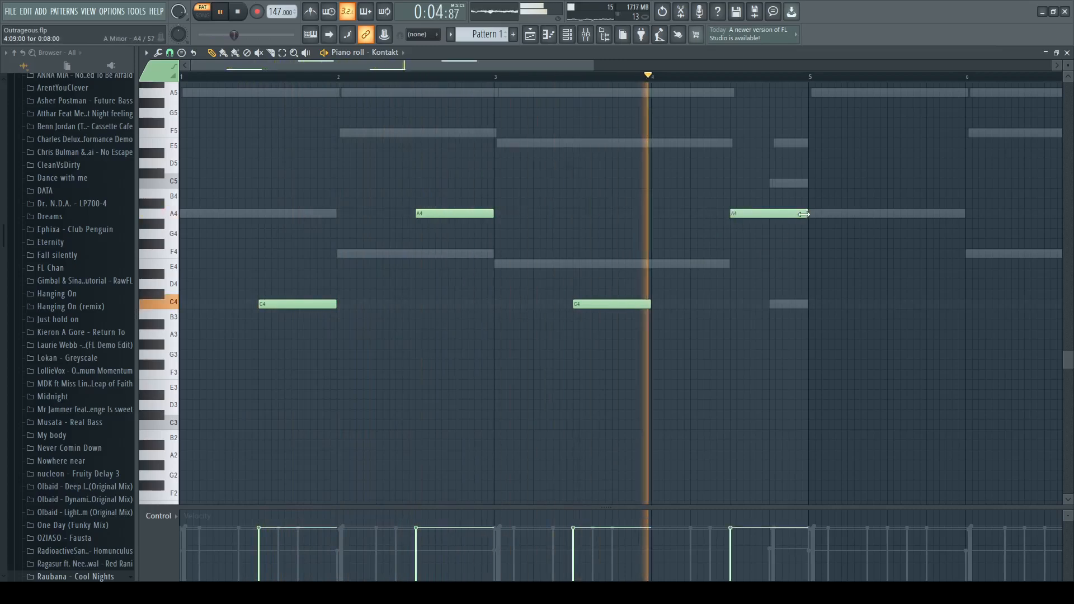
{"action": "left_click_drag", "start_coordinate": [808, 215], "coordinate": [781, 221]}
Step: Process the Kontakt mixer track with Fruity Chorus and Fruity Reeverb 2
{"action": "key", "text": "F9"}
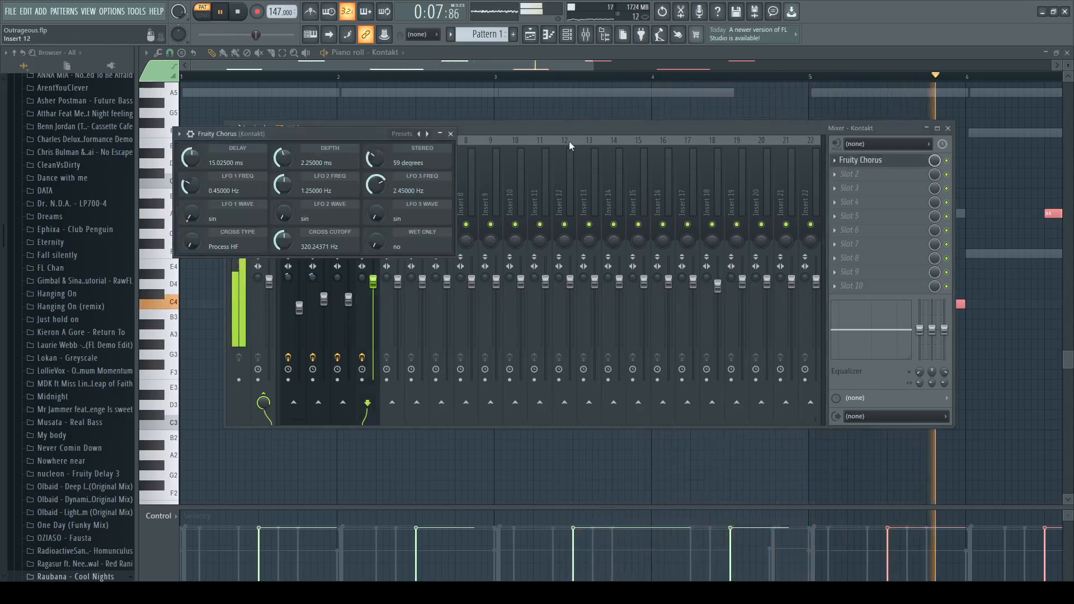
{"action": "left_click", "coordinate": [561, 129]}
{"action": "left_click_drag", "start_coordinate": [376, 288], "coordinate": [449, 296]}
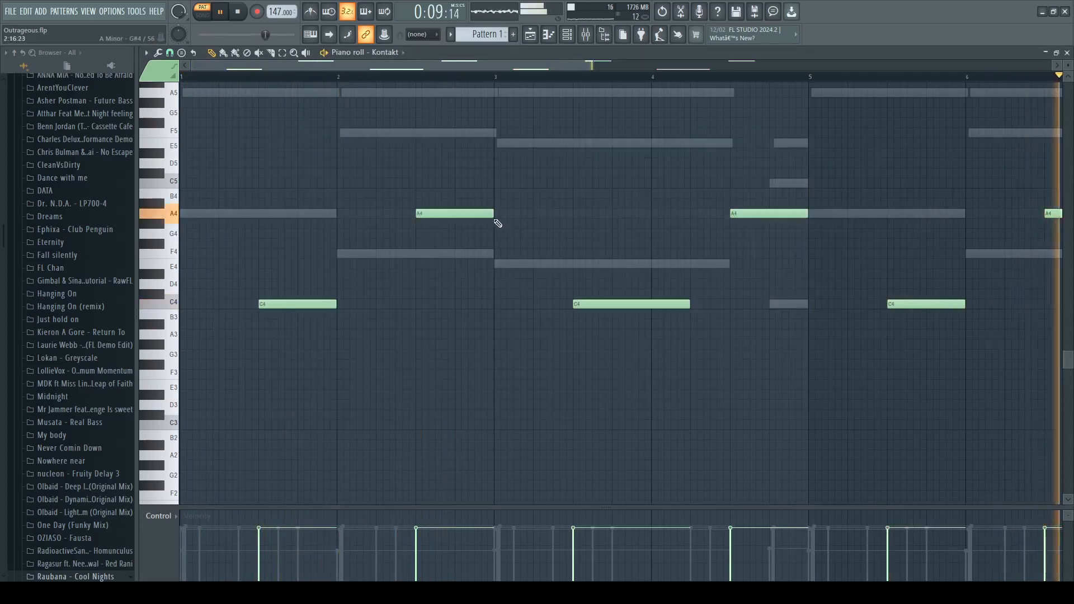
Step: Shorten the A4 vocal notes, then set EXHALE's Wet macro to 100% and adjust its Tone macro
{"action": "left_click_drag", "start_coordinate": [493, 218], "coordinate": [484, 220]}
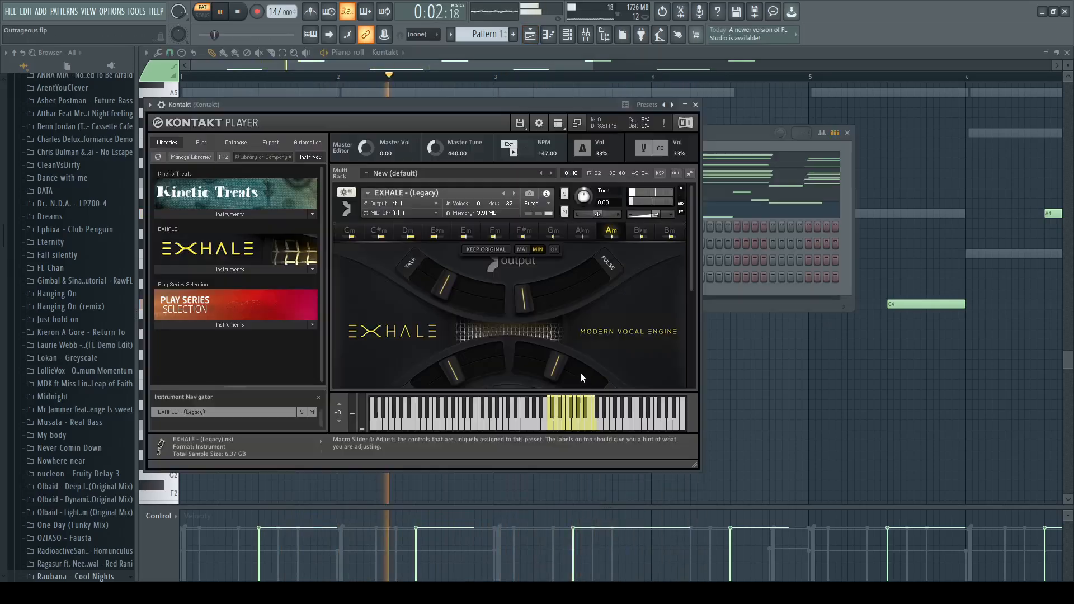
{"action": "scroll", "coordinate": [640, 318], "scroll_direction": "down", "scroll_amount": 3}
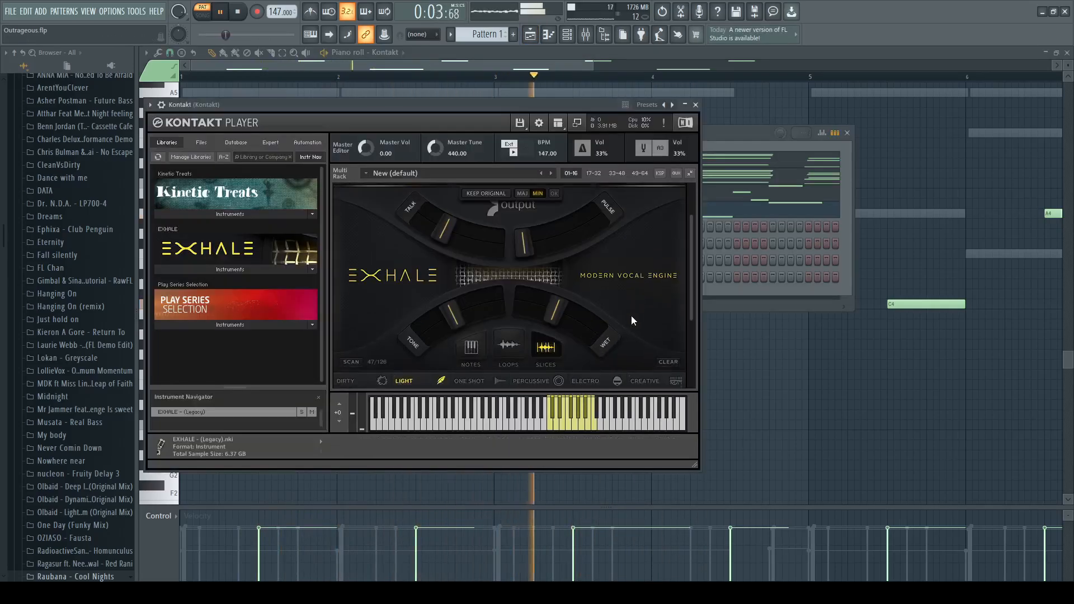
{"action": "left_click_drag", "start_coordinate": [563, 317], "coordinate": [593, 336]}
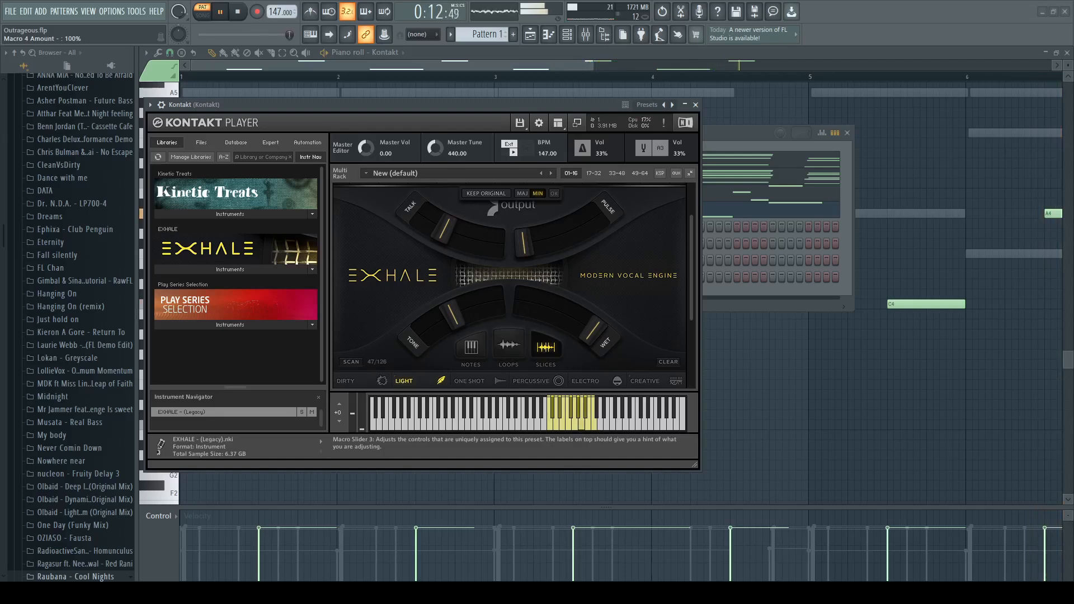
{"action": "left_click_drag", "start_coordinate": [452, 315], "coordinate": [426, 331]}
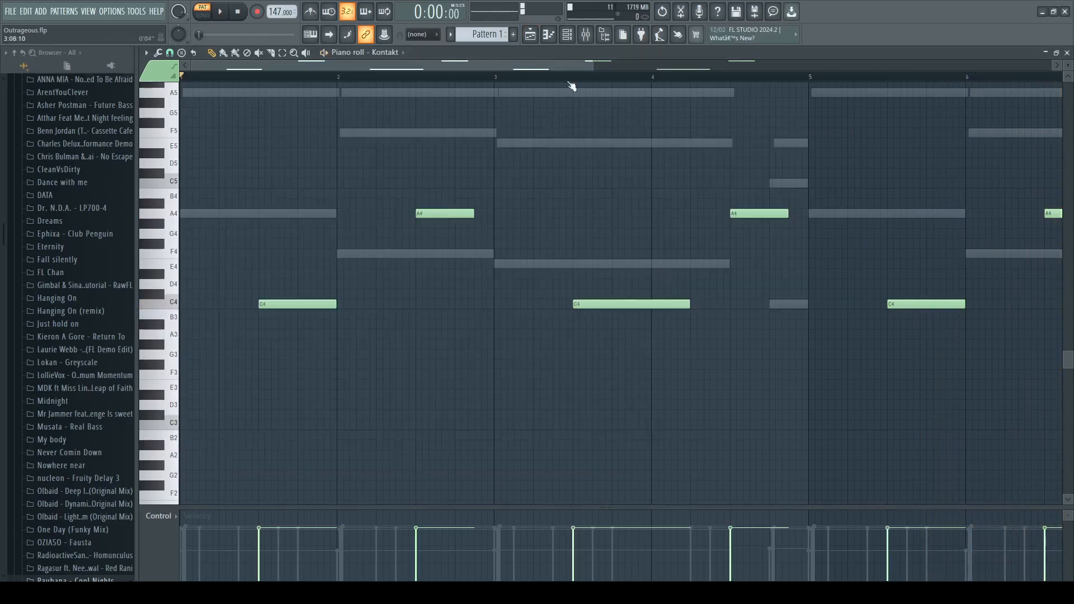
Step: Add DECAP_hihat_knuckle_01 from the Hats samples to Pattern 2 with a hit on every second step
{"action": "left_click", "coordinate": [586, 36]}
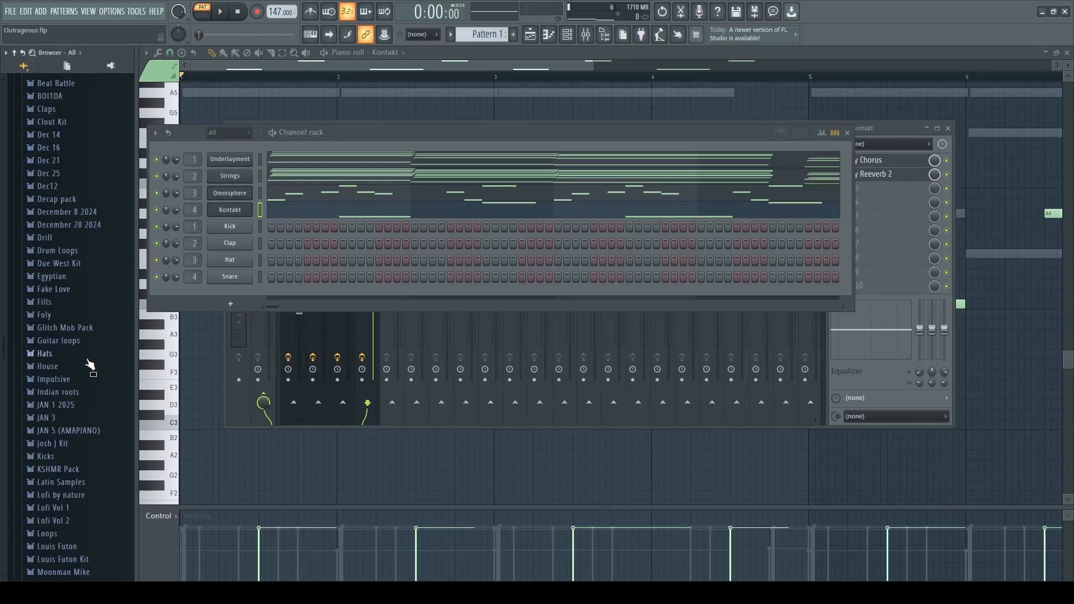
{"action": "left_click", "coordinate": [85, 358]}
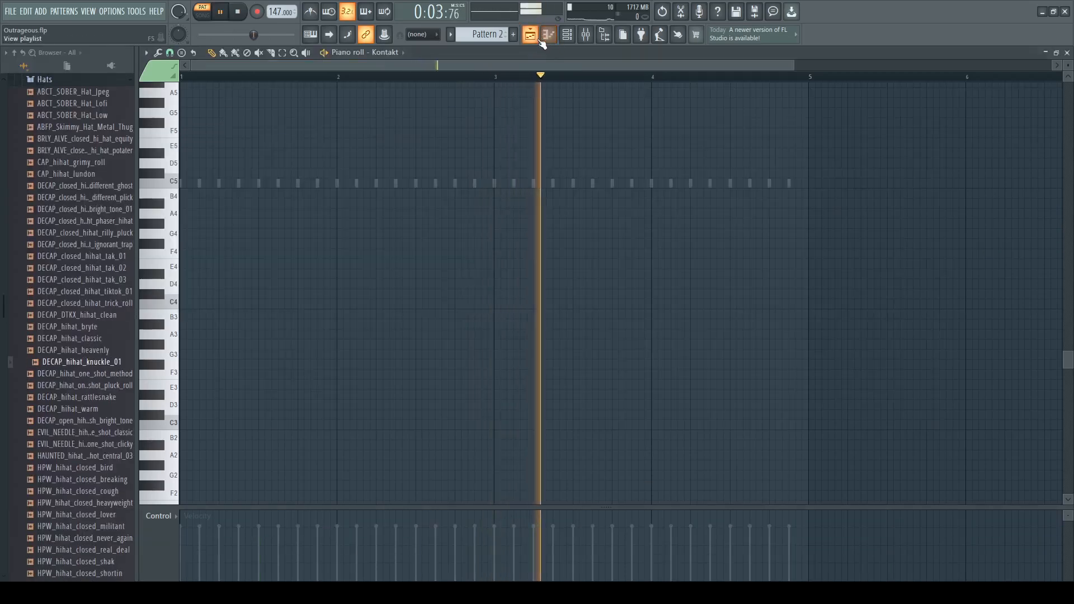
Step: Place Pattern 1 on Track 1 and Pattern 2 on Track 2, both starting at bar 1
{"action": "left_click", "coordinate": [536, 39]}
{"action": "left_click", "coordinate": [306, 100]}
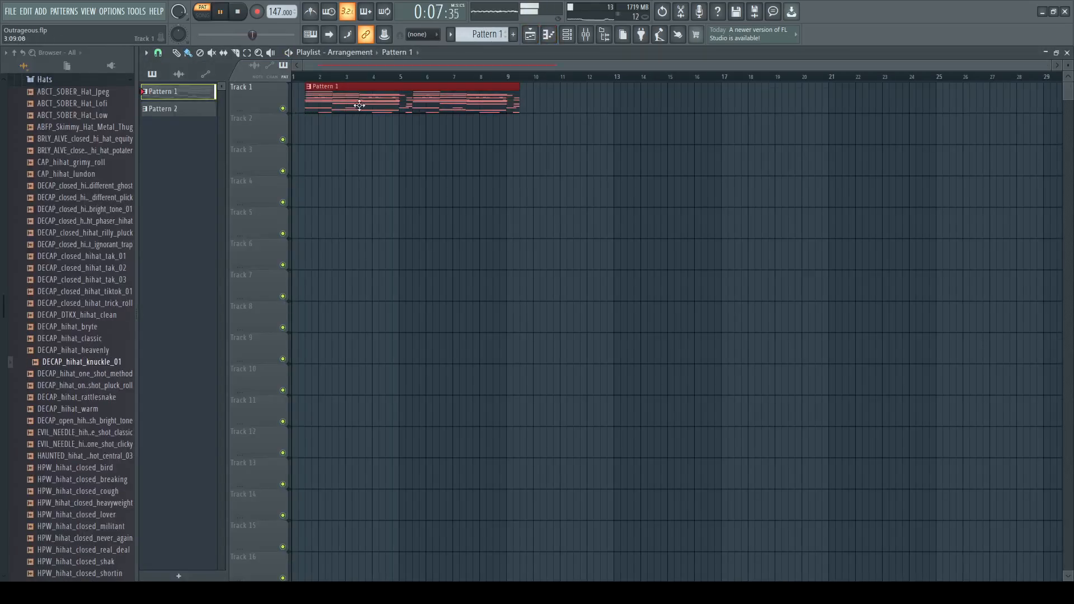
{"action": "left_click_drag", "start_coordinate": [360, 106], "coordinate": [346, 105]}
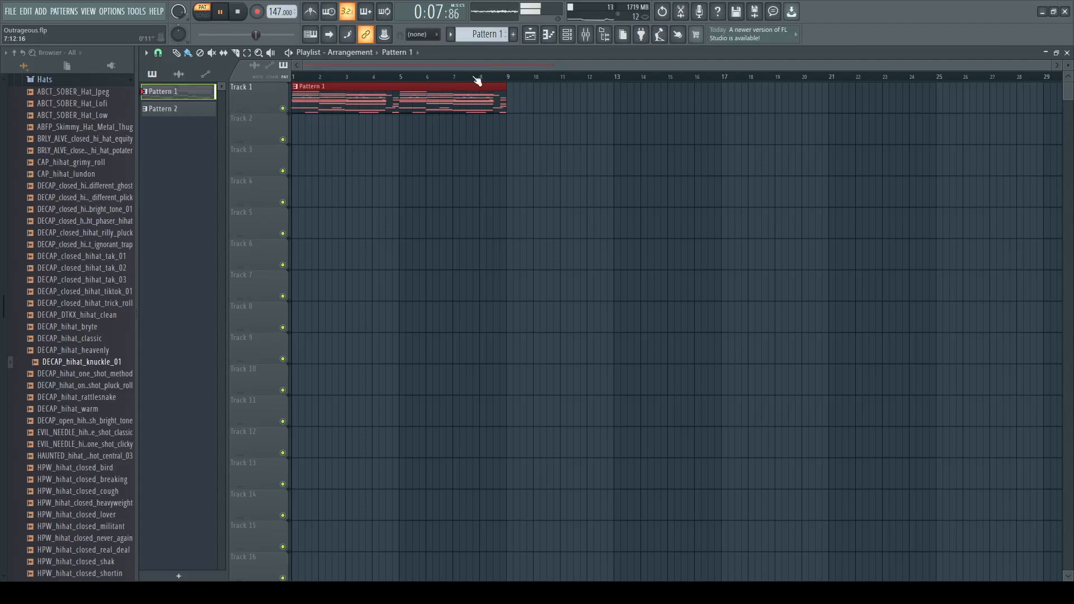
{"action": "left_click", "coordinate": [291, 140]}
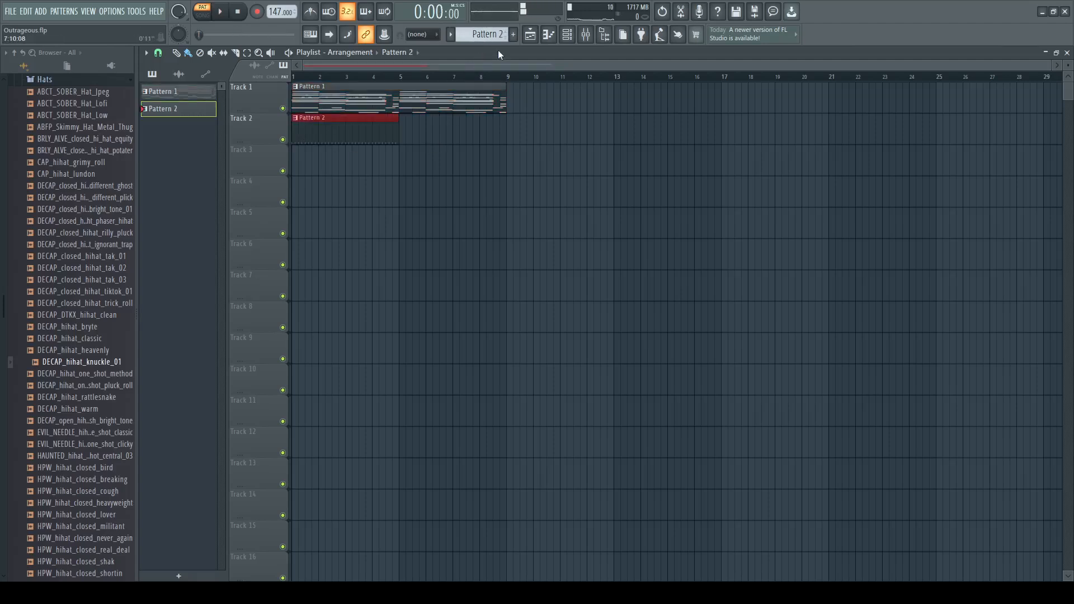
Step: Render Pattern 1 to an audio clip and place it on Track 4 at bar 1
{"action": "left_click", "coordinate": [349, 100]}
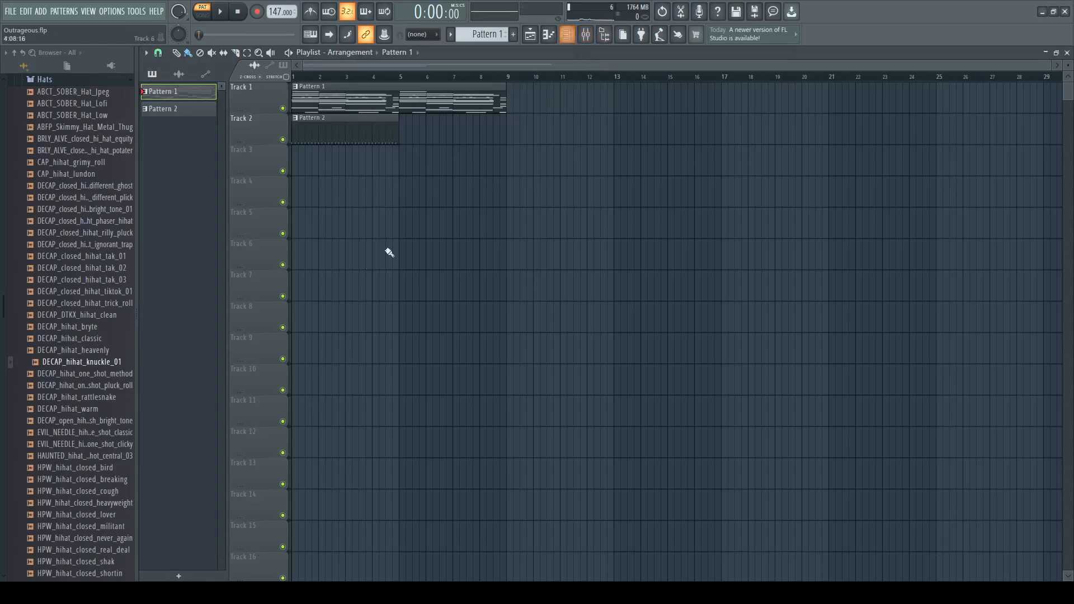
{"action": "left_click", "coordinate": [369, 286]}
{"action": "left_click_drag", "start_coordinate": [387, 290], "coordinate": [314, 197]}
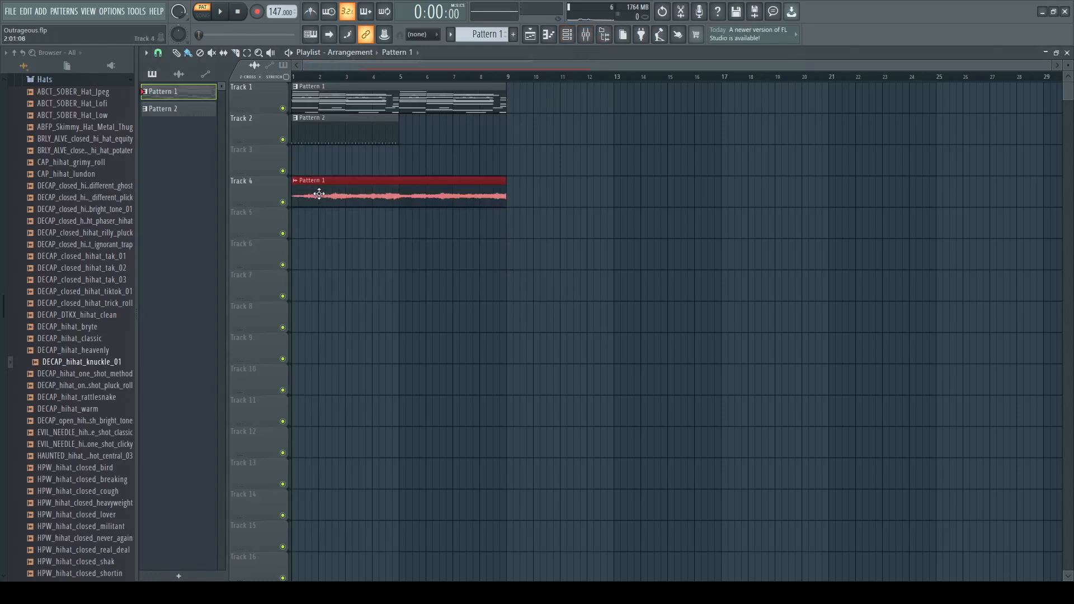
Step: Mute Tracks 1 and 2 and play the rendered Pattern 1 audio in song mode
{"action": "left_click", "coordinate": [282, 139]}
{"action": "left_click", "coordinate": [282, 108]}
{"action": "key", "text": "space"}
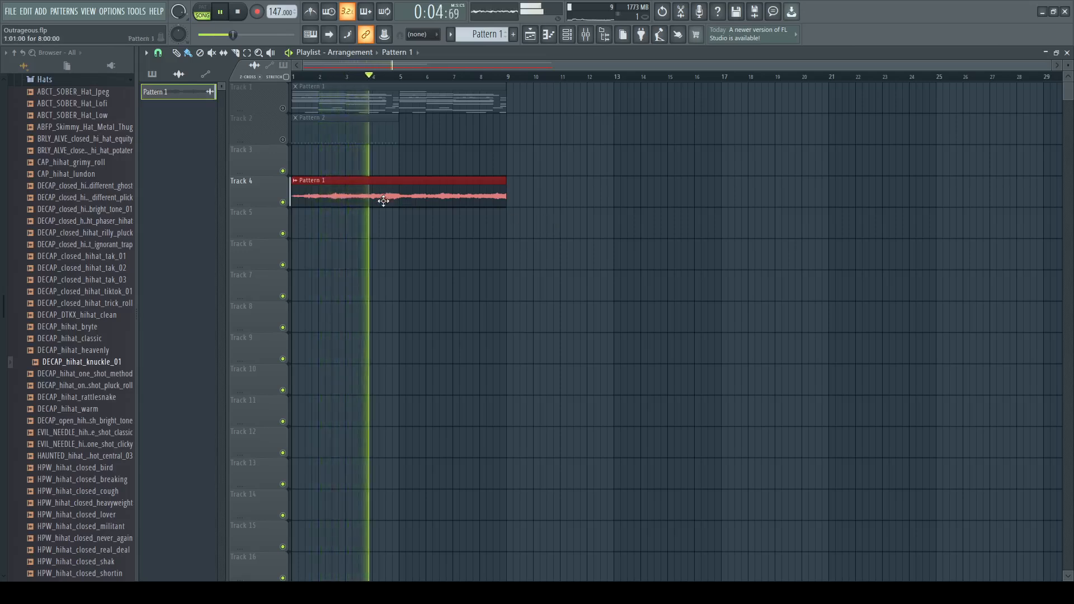
Step: Copy the Pattern 1 audio clip to bar 9 on Track 4 and make the copy unique
{"action": "mouse_move", "coordinate": [359, 197]}
{"action": "left_mouse_down"}
{"action": "mouse_move", "coordinate": [586, 196]}
{"action": "mouse_move", "coordinate": [574, 197]}
{"action": "left_mouse_up"}
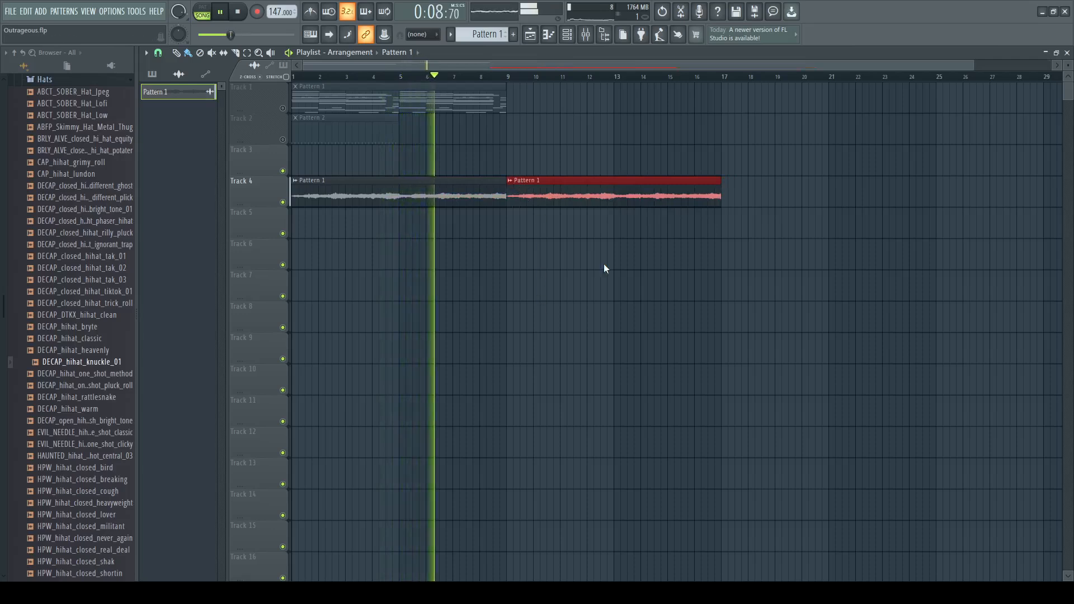
{"action": "left_click", "coordinate": [549, 267]}
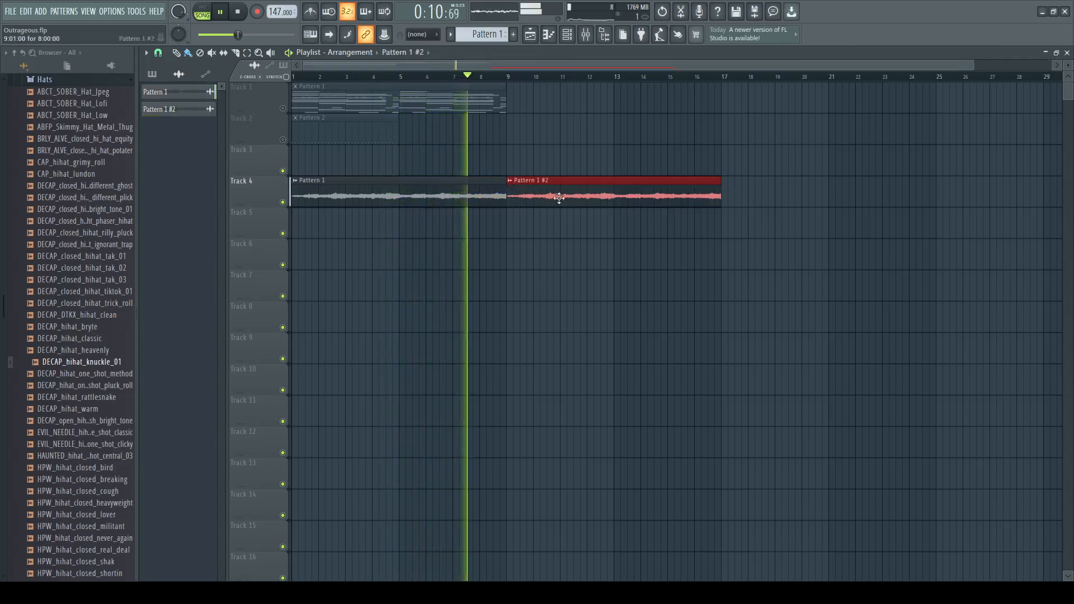
Step: Reverse the sample of the Pattern 1 #2 audio clip
{"action": "double_click", "coordinate": [558, 197]}
{"action": "left_click", "coordinate": [363, 280]}
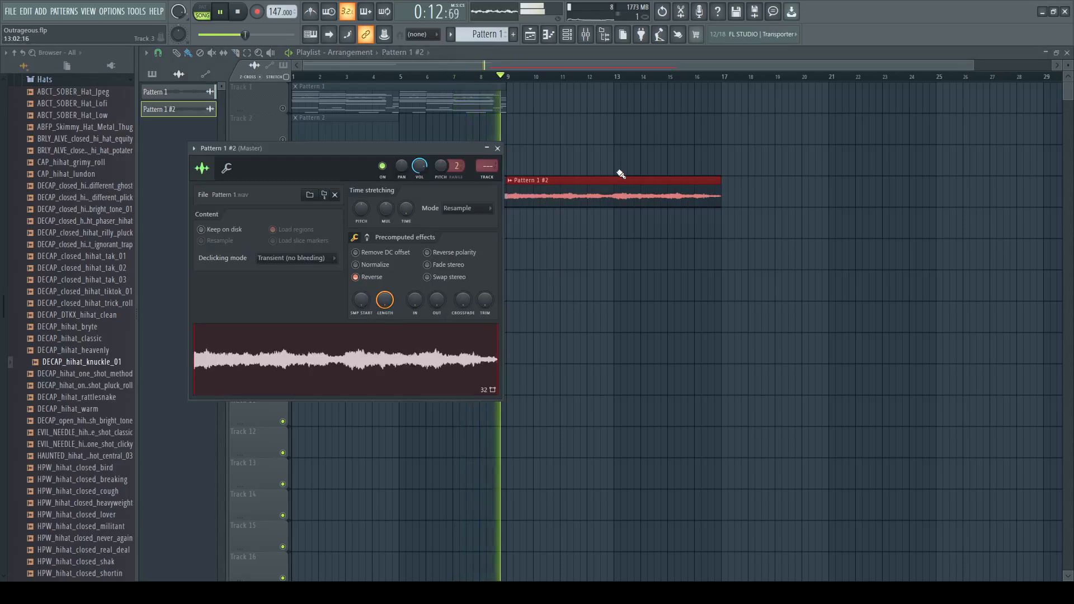
{"action": "left_click", "coordinate": [574, 61]}
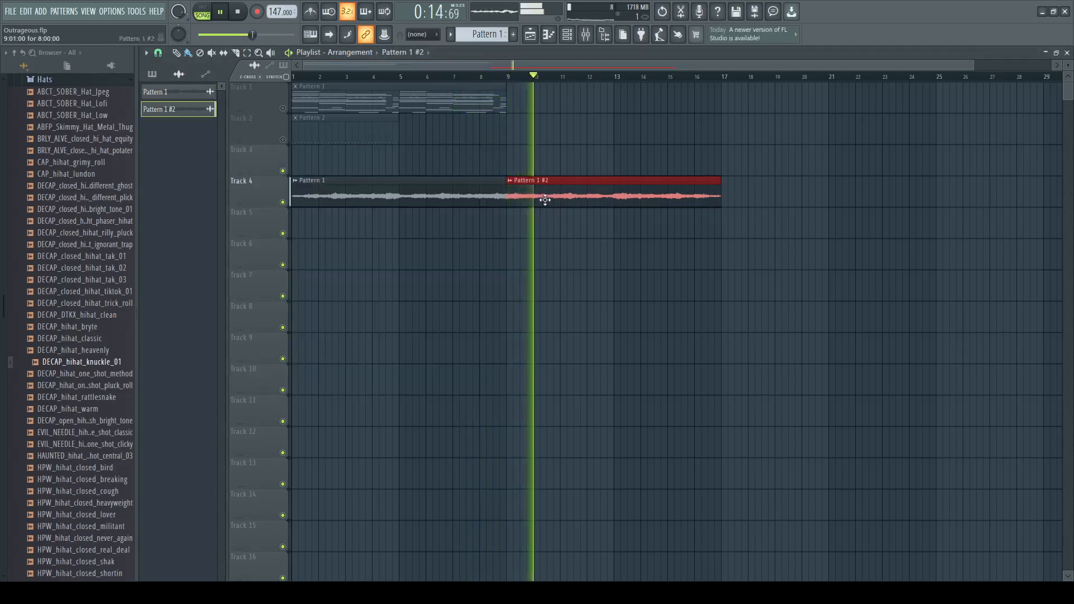
Step: Move the reversed clip to Track 5, then adjust its time-stretching pitch with the mode set to Auto
{"action": "left_click_drag", "start_coordinate": [544, 201], "coordinate": [544, 233]}
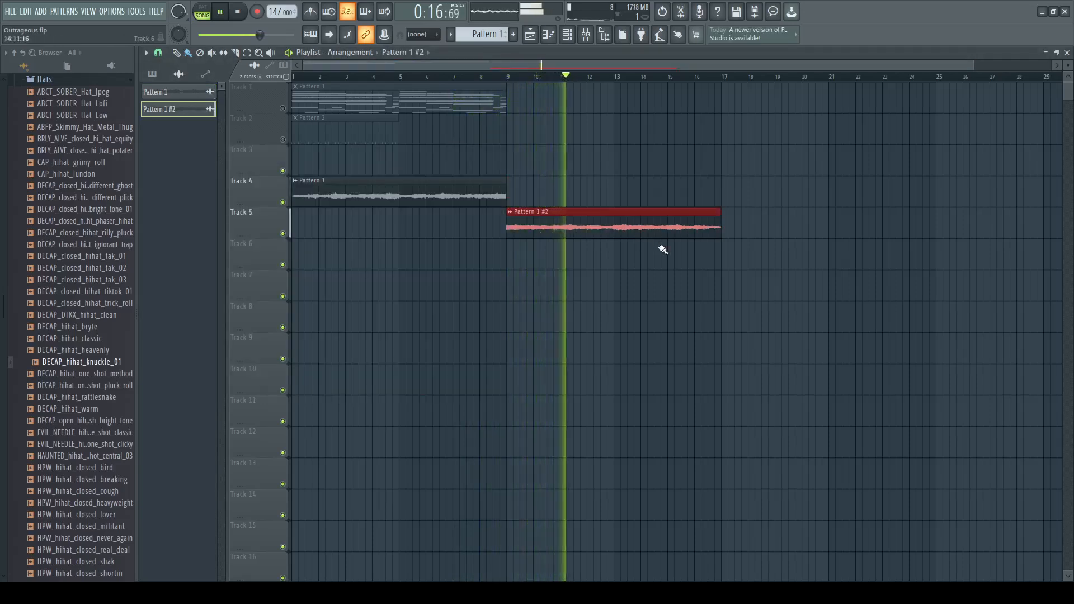
{"action": "double_click", "coordinate": [538, 217]}
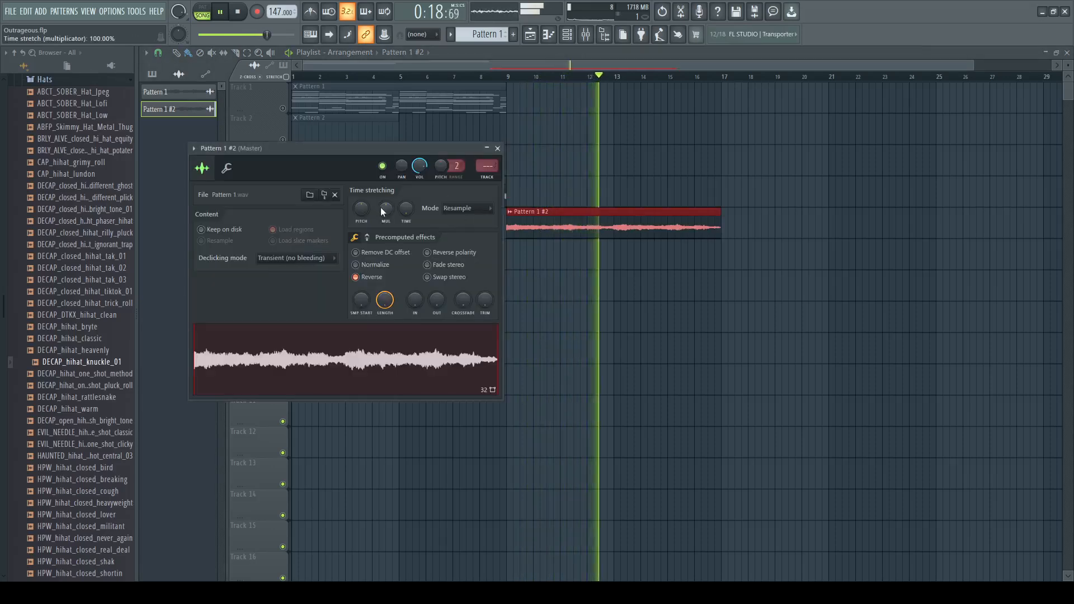
{"action": "left_click_drag", "start_coordinate": [362, 209], "coordinate": [362, 244]}
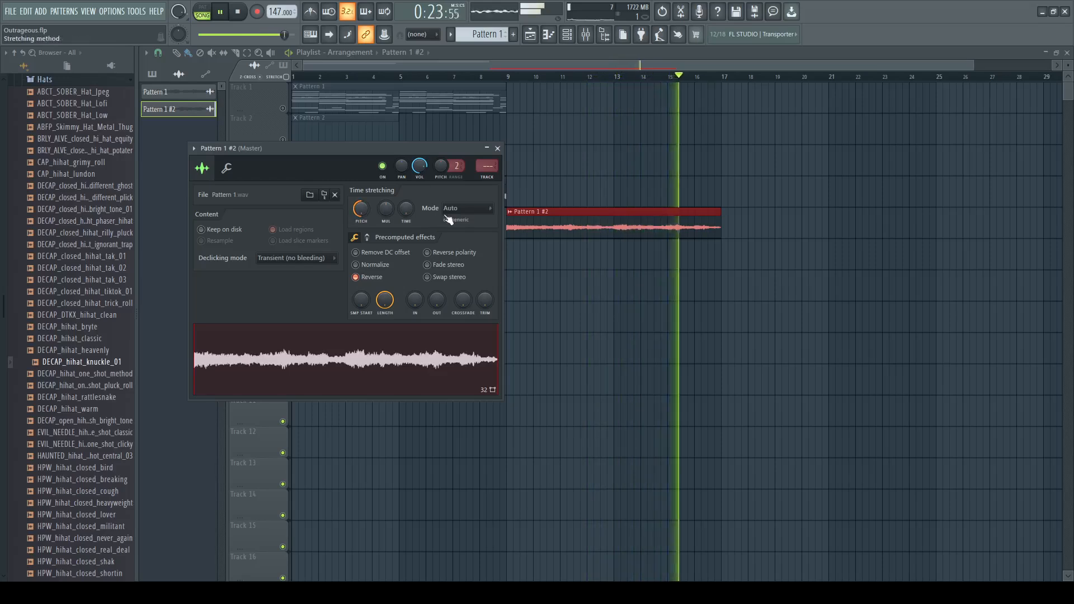
{"action": "key", "text": "space"}
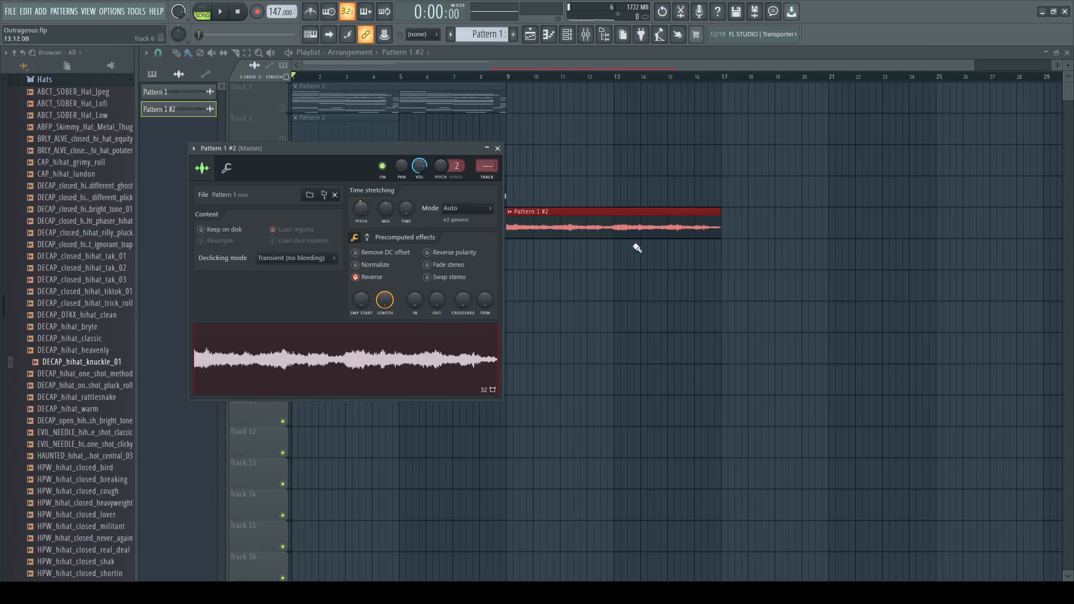
Step: Play the reversed clip from bar 9 and delete it from Track 5
{"action": "left_click", "coordinate": [533, 68]}
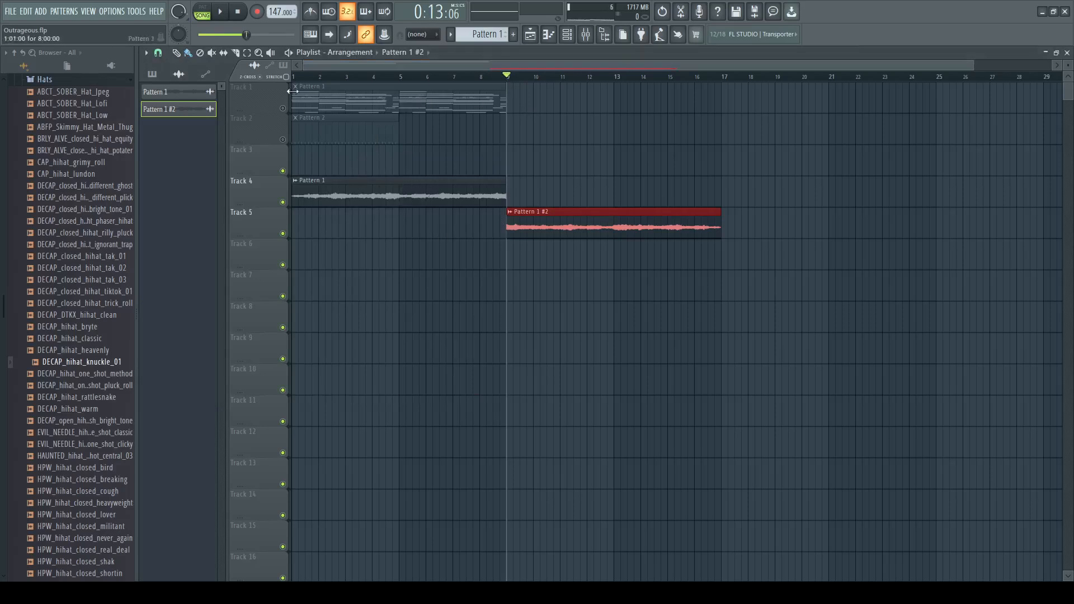
{"action": "key", "text": "space"}
{"action": "key", "text": "space"}
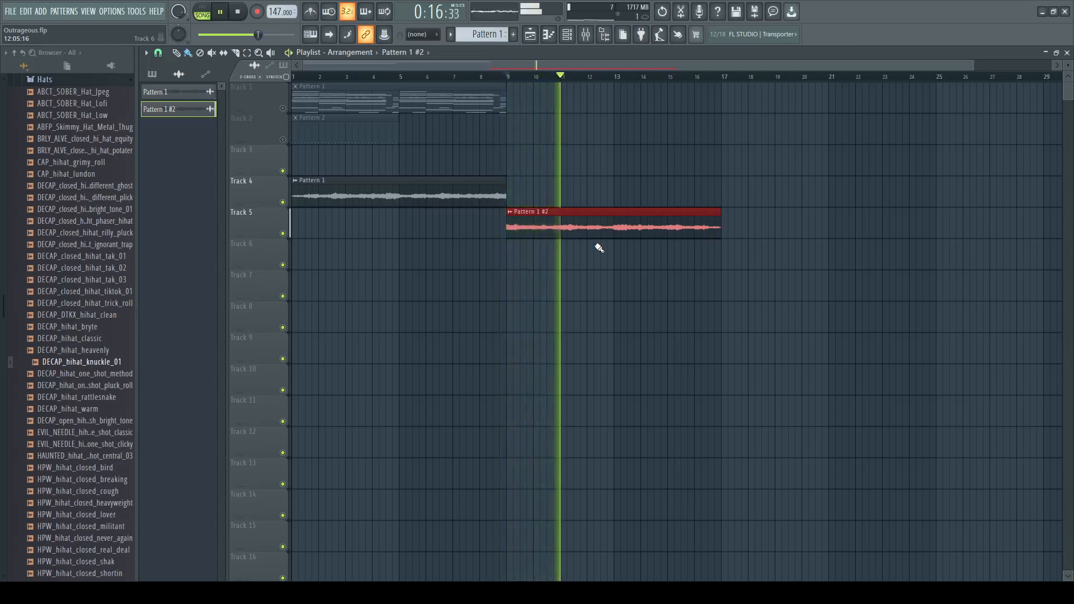
{"action": "key", "text": "space"}
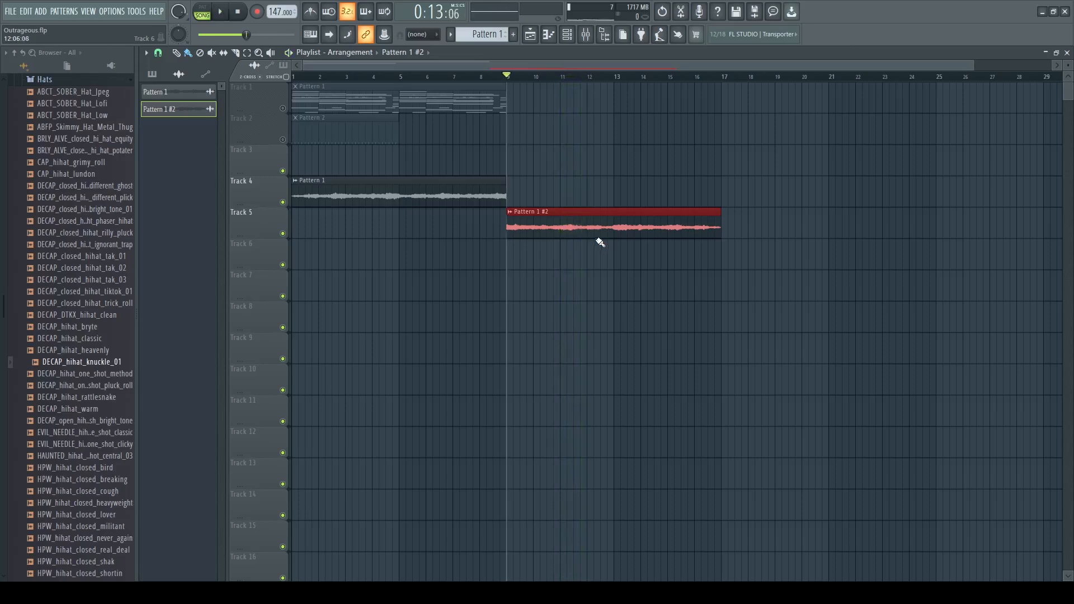
{"action": "key", "text": "Delete"}
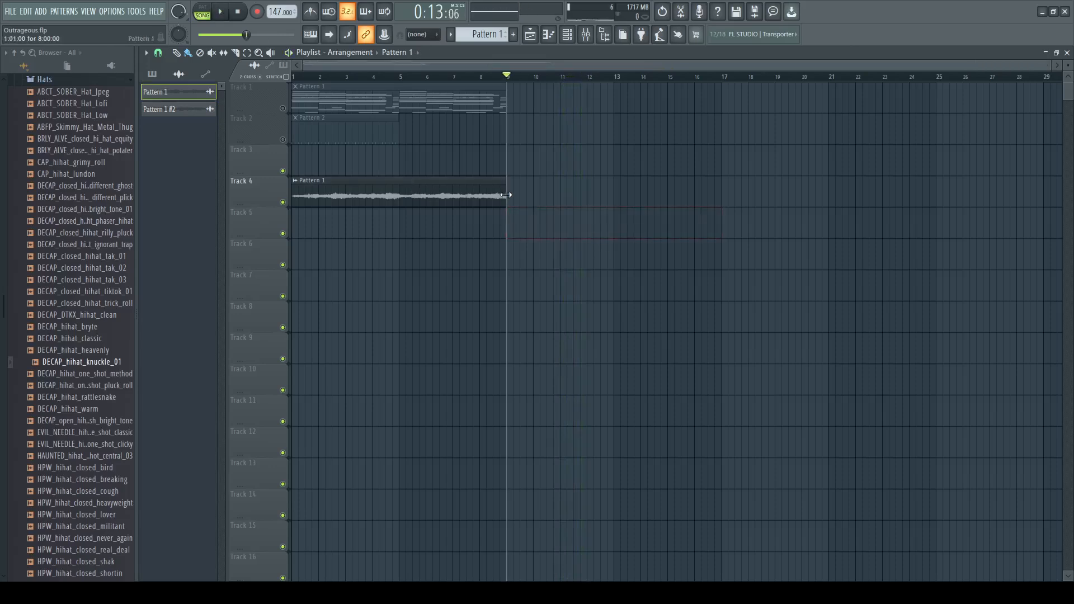
Step: Duplicate the Pattern 1 audio clip to bar 9 on Track 4 and repeat Pattern 2 up to bar 17 on unmuted Track 2
{"action": "key", "text": "ctrl+b"}
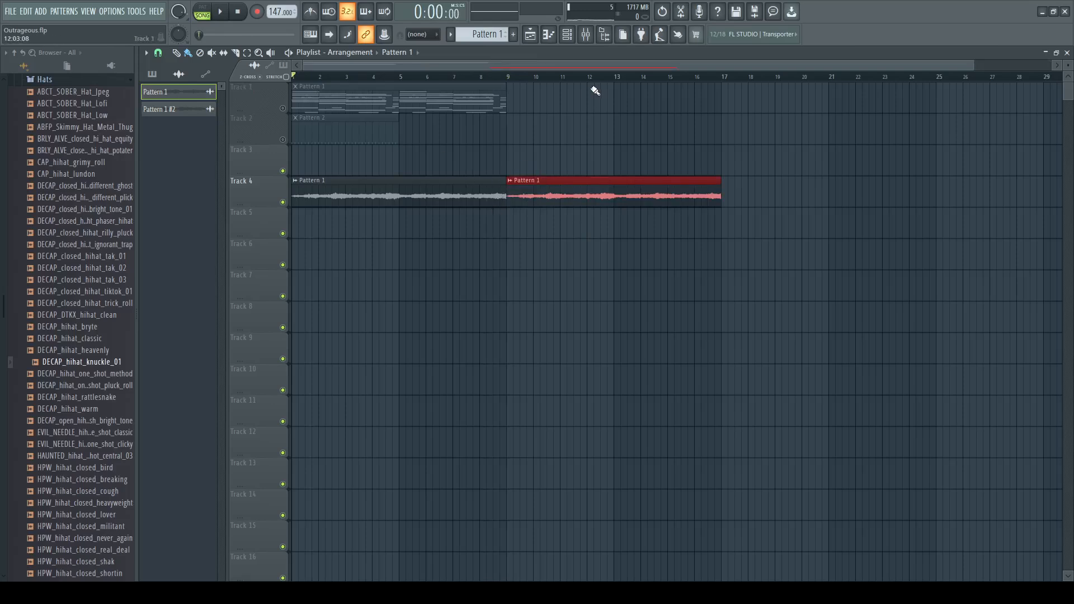
{"action": "key", "text": "space"}
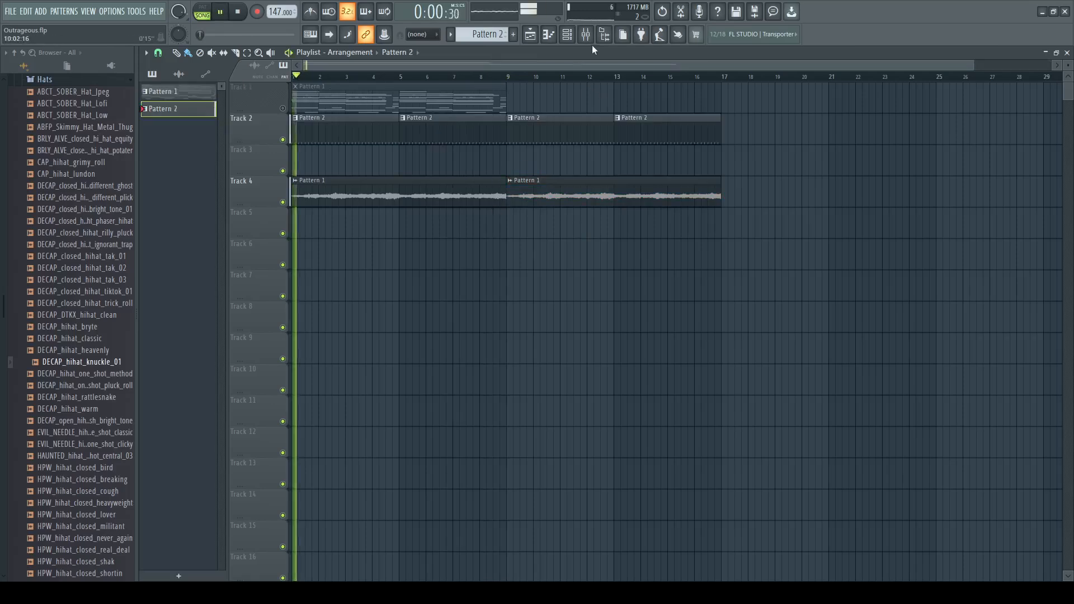
Step: Open the DECAP_hihat_knuckle_01 channel's sampler settings at the miscellaneous functions page
{"action": "left_click", "coordinate": [568, 34]}
{"action": "left_click", "coordinate": [240, 293]}
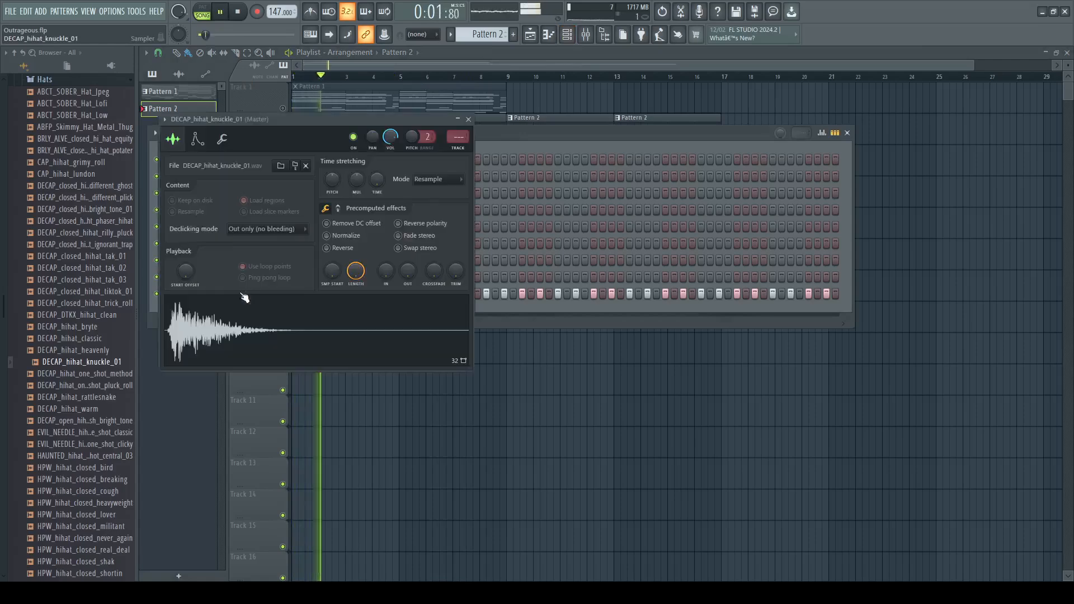
{"action": "left_click", "coordinate": [222, 140]}
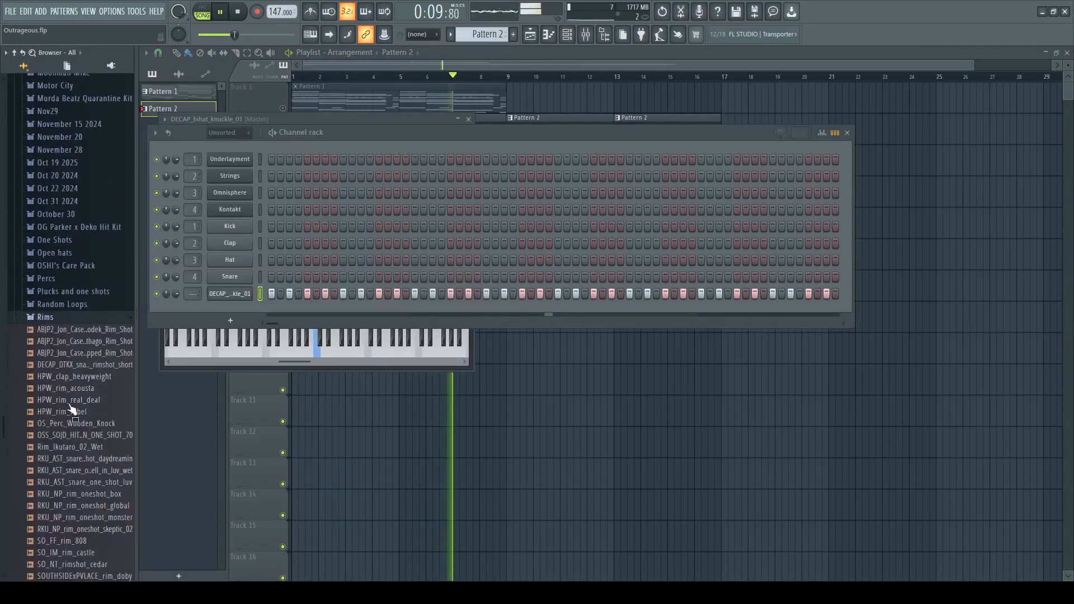
Step: Add OS_Perc_Wooden_Knock as a new channel and place hits on steps 9, 25, 41 and 57
{"action": "left_click", "coordinate": [94, 424]}
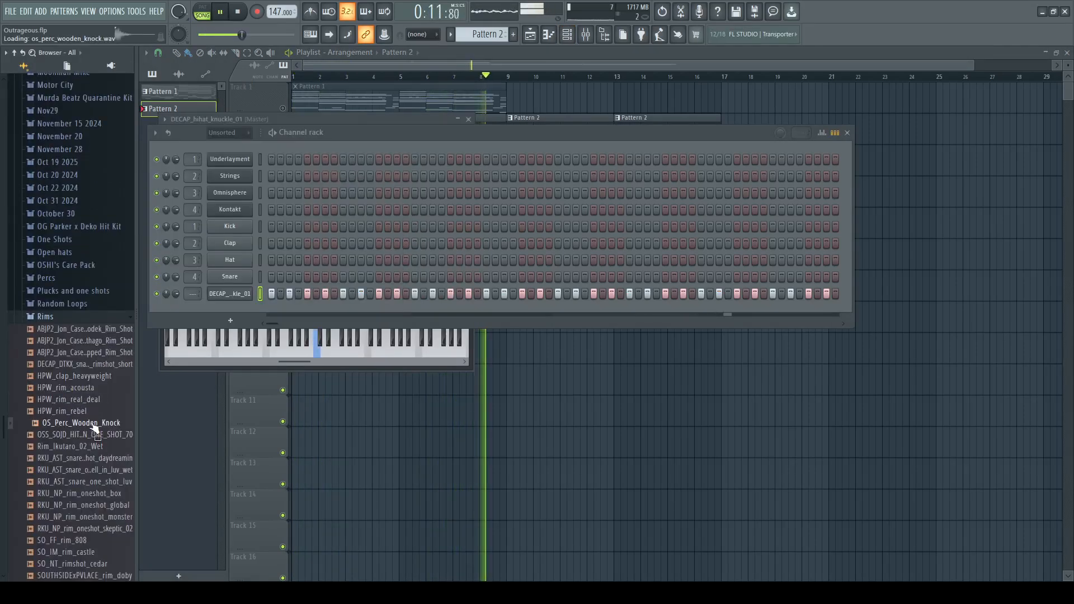
{"action": "left_click_drag", "start_coordinate": [95, 428], "coordinate": [227, 309]}
{"action": "left_click", "coordinate": [343, 311]}
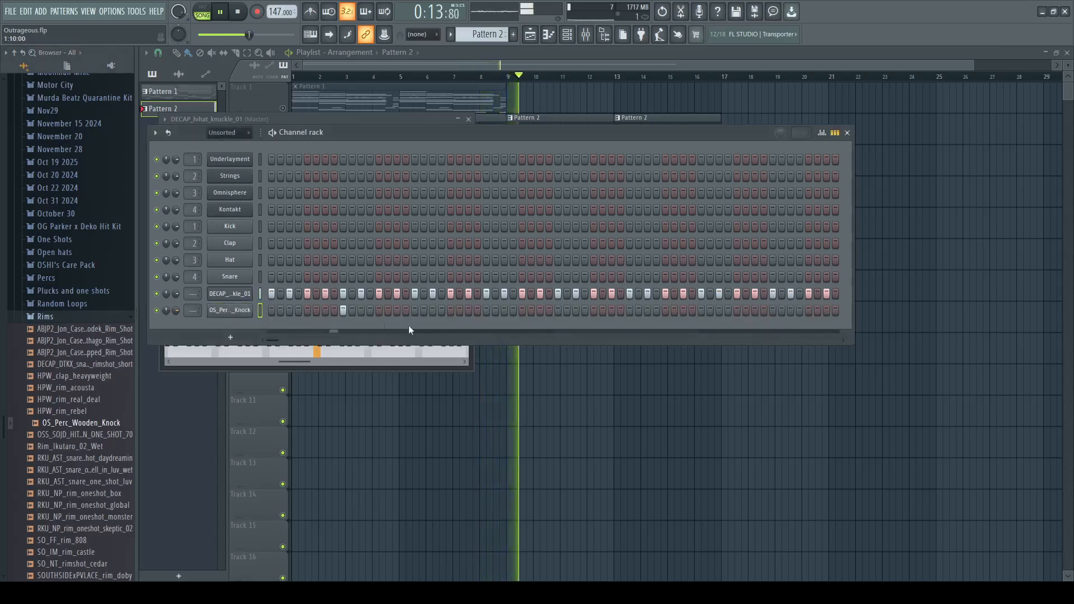
{"action": "left_click", "coordinate": [487, 310]}
{"action": "left_click", "coordinate": [629, 311]}
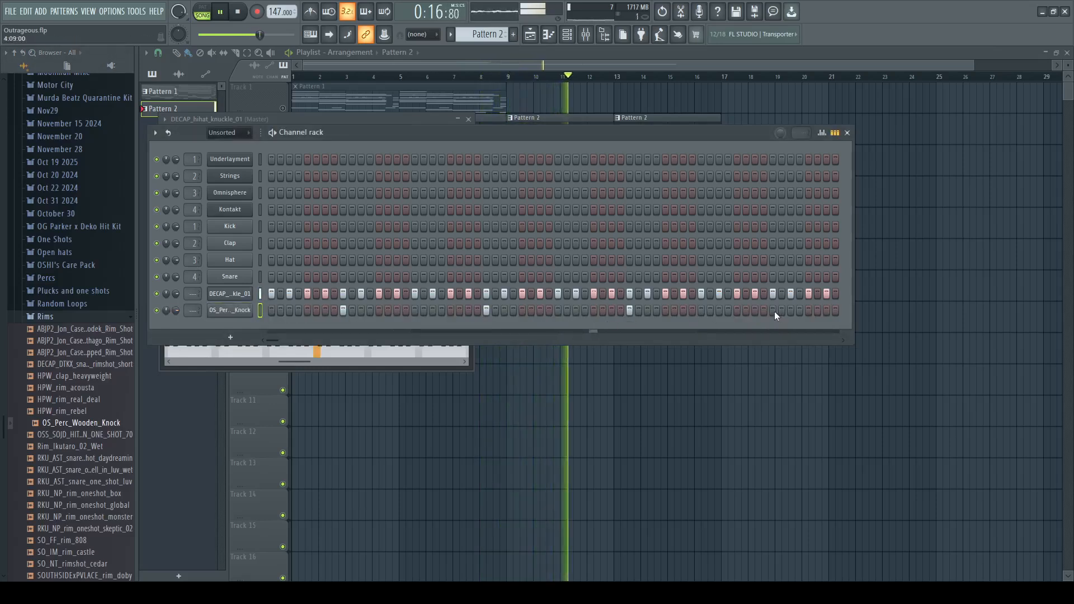
{"action": "left_click", "coordinate": [773, 310]}
Step: Add HPW_snare_rebel as a new channel with hits on steps 25 and 57 only
{"action": "left_click", "coordinate": [72, 365]}
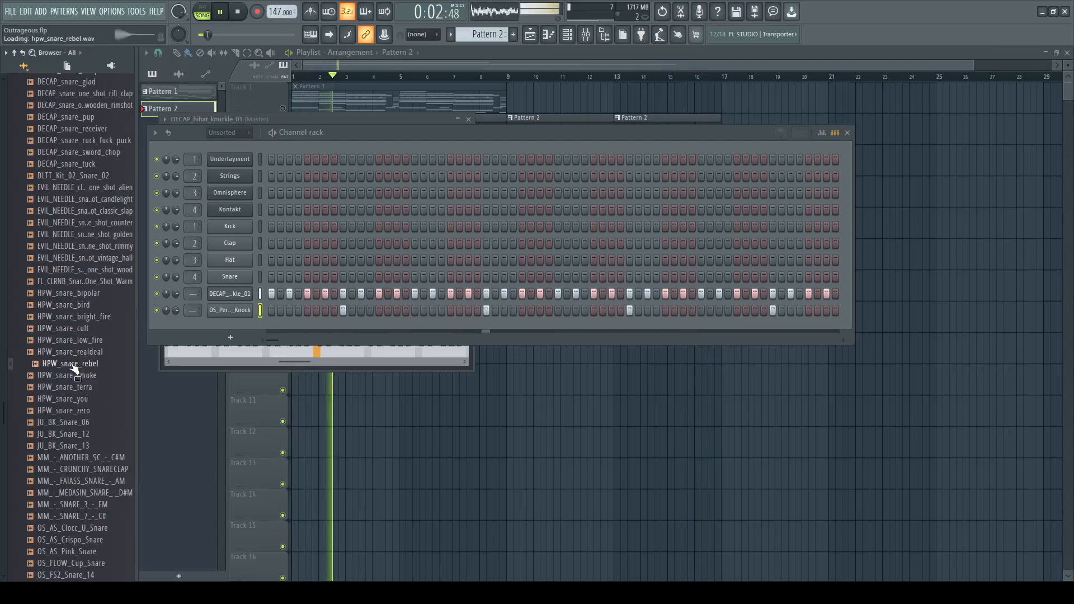
{"action": "left_click_drag", "start_coordinate": [73, 369], "coordinate": [227, 323]}
{"action": "left_click", "coordinate": [343, 327]}
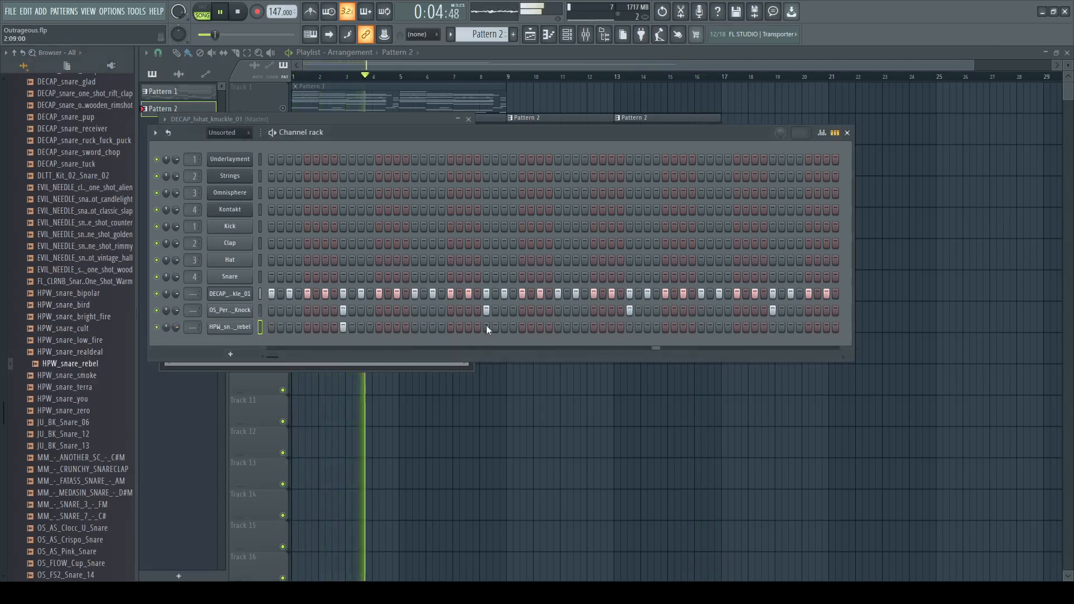
{"action": "left_click", "coordinate": [629, 328]}
{"action": "left_click", "coordinate": [344, 327]}
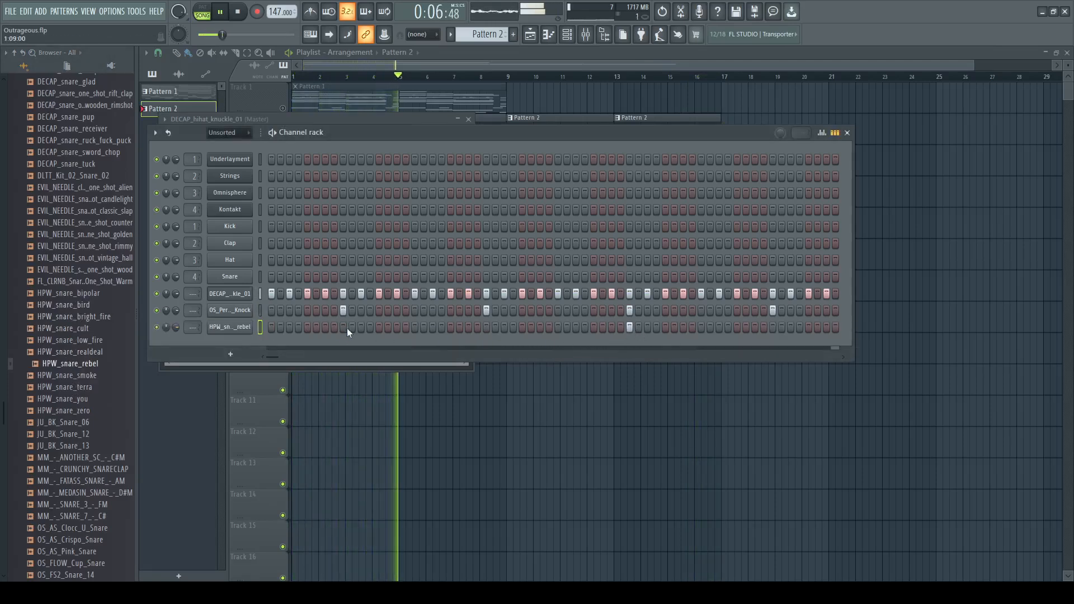
{"action": "left_click", "coordinate": [486, 327]}
{"action": "left_click", "coordinate": [629, 328]}
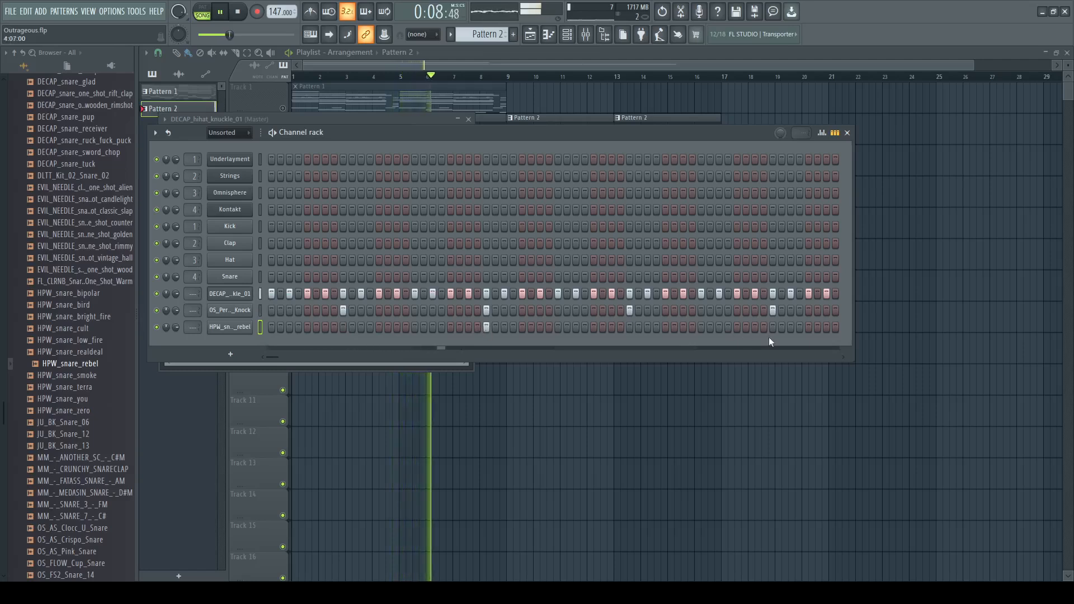
{"action": "left_click", "coordinate": [683, 328]}
{"action": "left_click", "coordinate": [719, 327]}
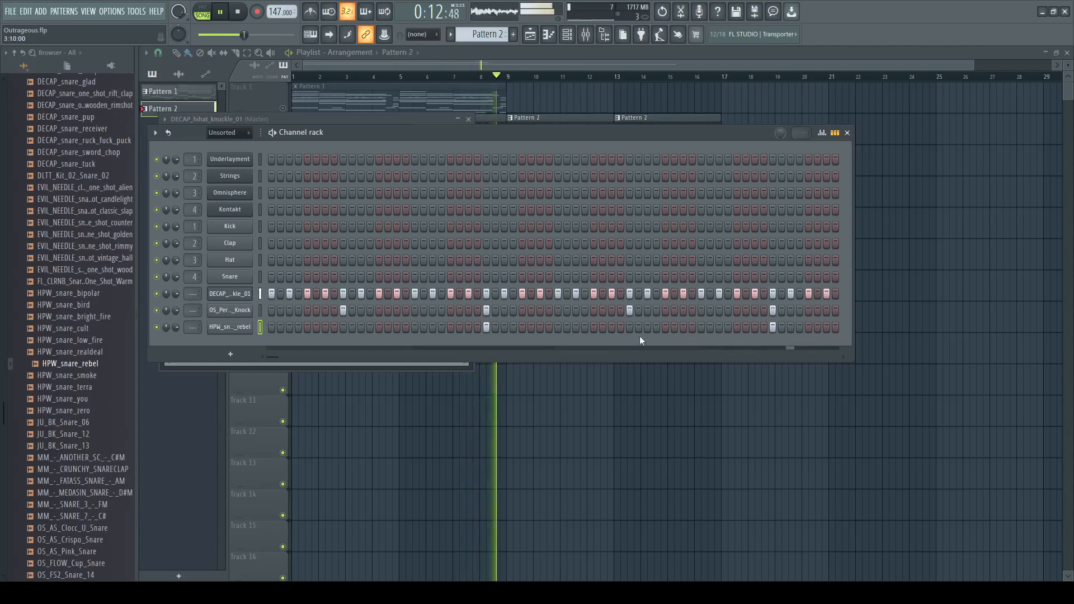
Step: Add JU_BK_Snare_12 as a new channel with hits on steps 47 and 51
{"action": "left_click_drag", "start_coordinate": [70, 435], "coordinate": [240, 343]}
{"action": "left_click", "coordinate": [683, 344]}
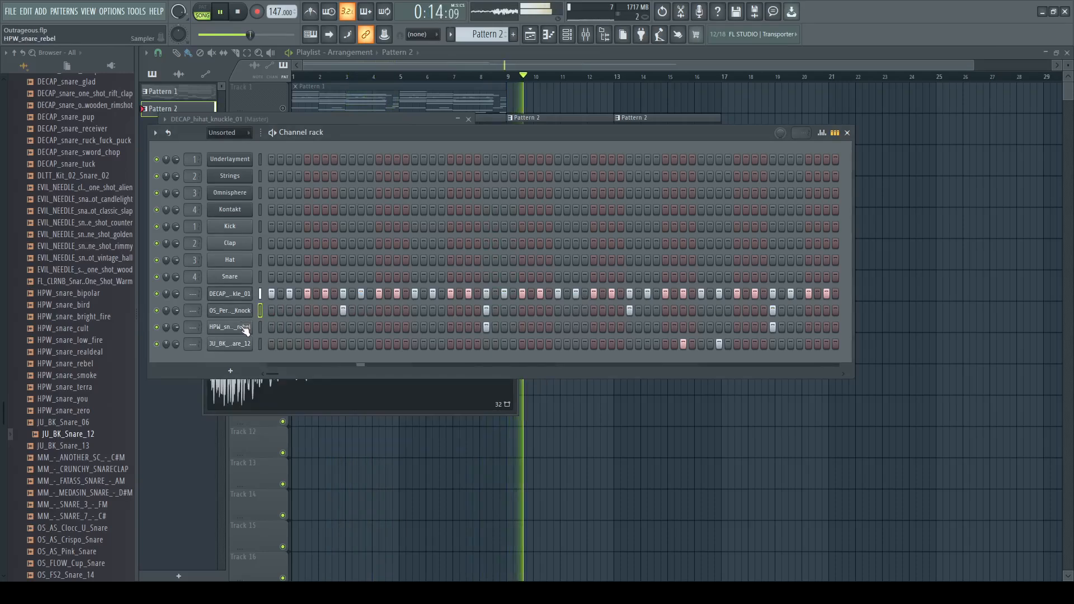
Step: Adjust the fine time shift in the HPW_snare_rebel channel's miscellaneous functions
{"action": "left_click", "coordinate": [230, 327]}
{"action": "left_click", "coordinate": [281, 198]}
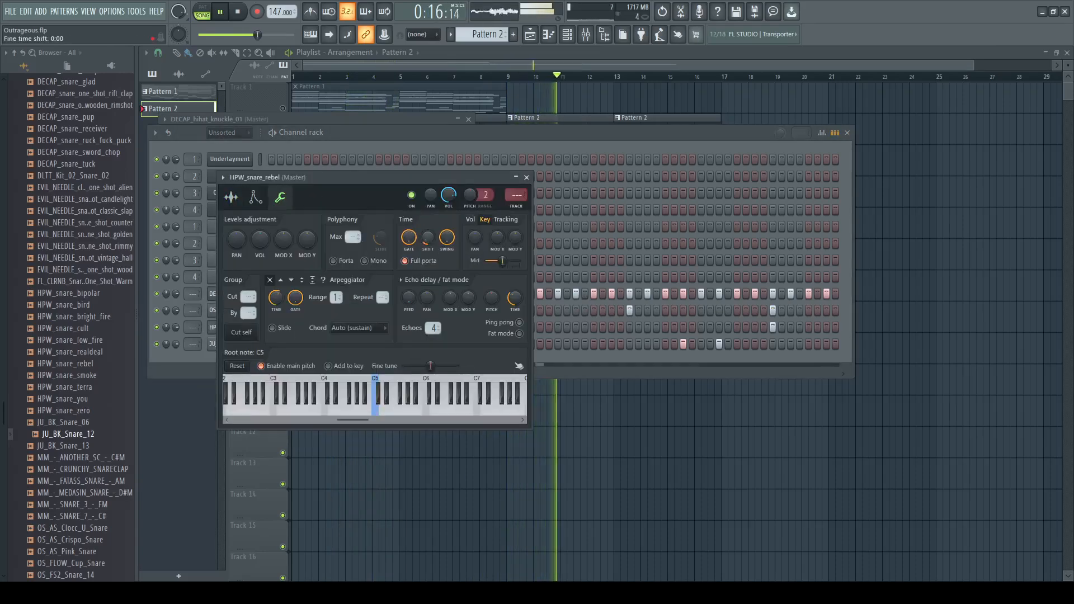
{"action": "left_click_drag", "start_coordinate": [430, 239], "coordinate": [430, 234]}
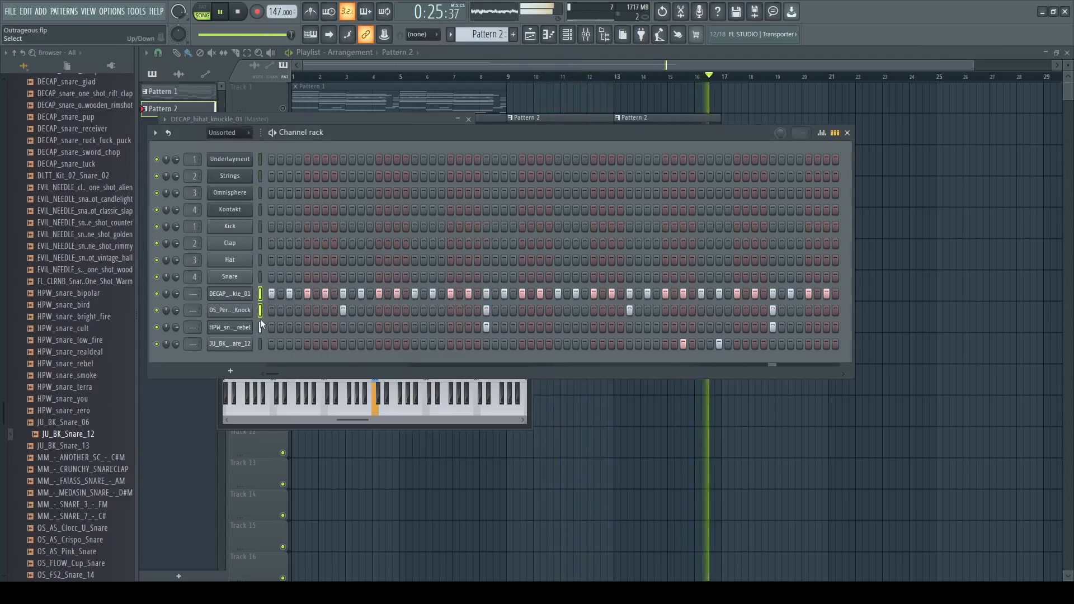
Step: Route the hi-hat, wooden knock and two snare sample channels to mixer tracks 10 through 13
{"action": "left_click", "coordinate": [586, 34]}
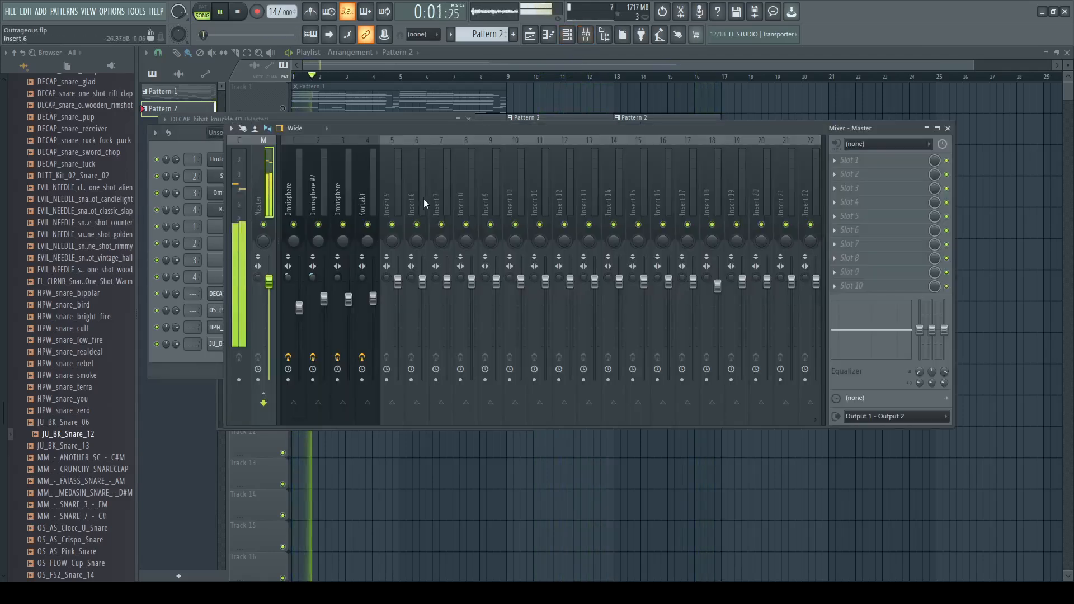
{"action": "left_click", "coordinate": [504, 211]}
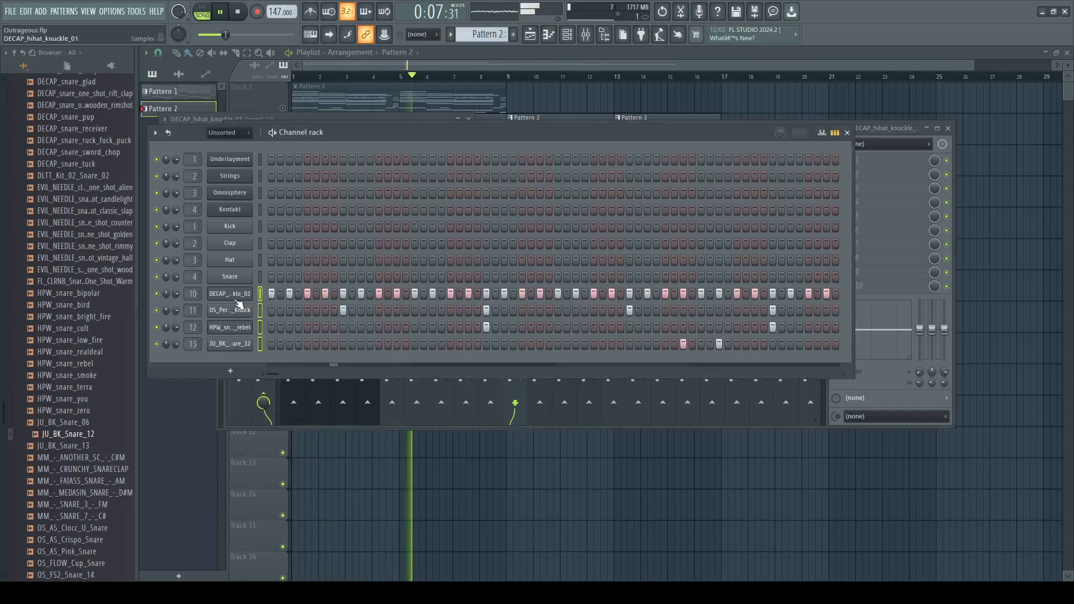
Step: Open the DECAP_hihat_knuckle_01 piano roll and lower the hi-hat's mixer volume to 55% (-11.2 dB)
{"action": "left_click", "coordinate": [260, 294]}
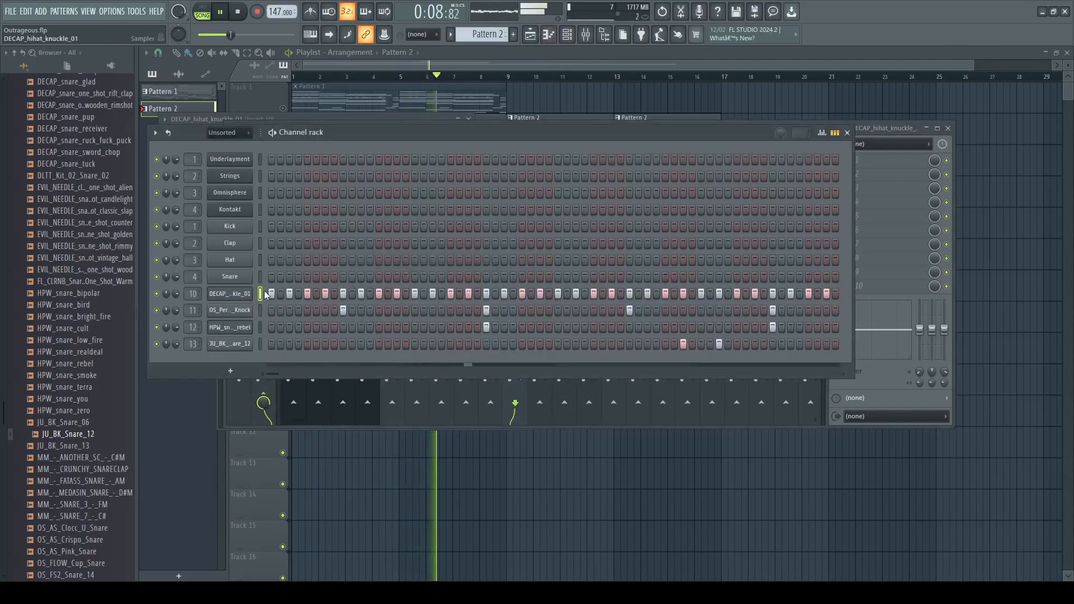
{"action": "key", "text": "F7"}
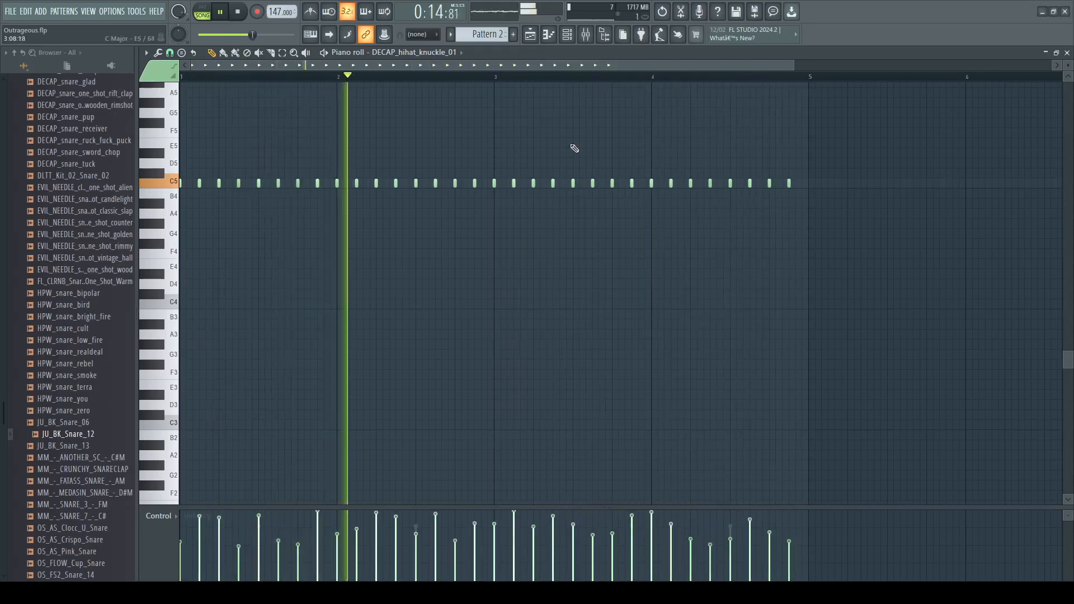
{"action": "key", "text": "F9"}
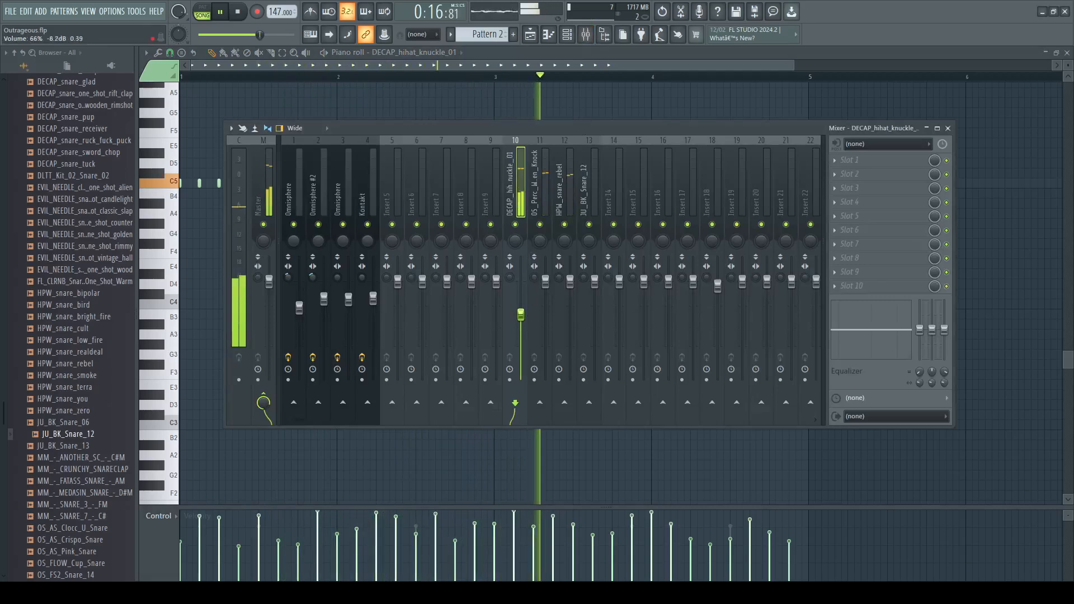
{"action": "left_click_drag", "start_coordinate": [521, 314], "coordinate": [521, 325]}
Step: Add Fruity Chorus to the hi-hat's first effect slot, reduce its mix level and slightly lower the track volume
{"action": "left_click", "coordinate": [835, 161]}
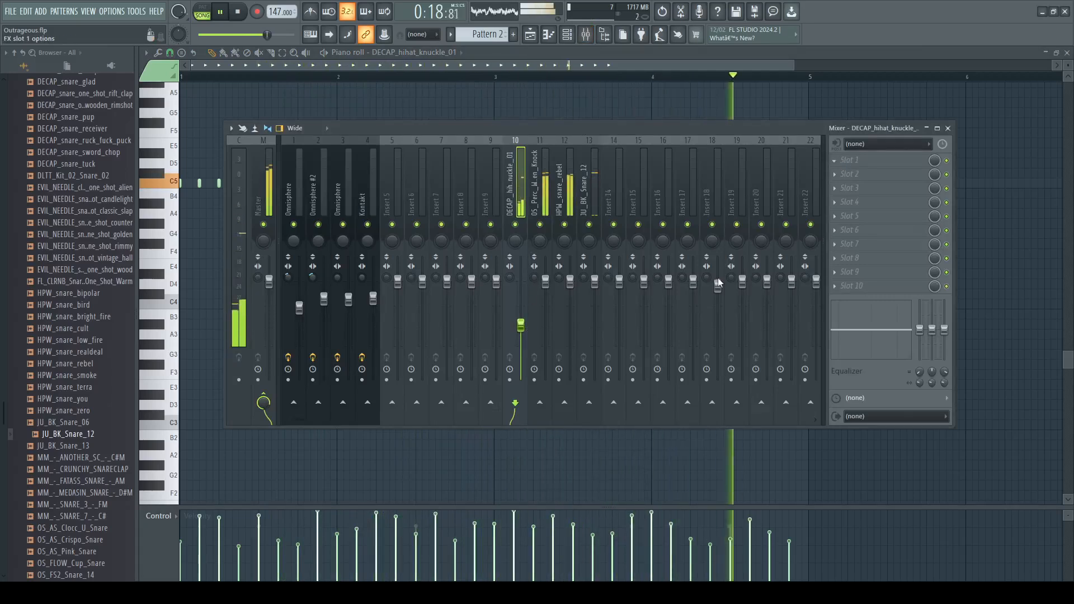
{"action": "left_click", "coordinate": [709, 464]}
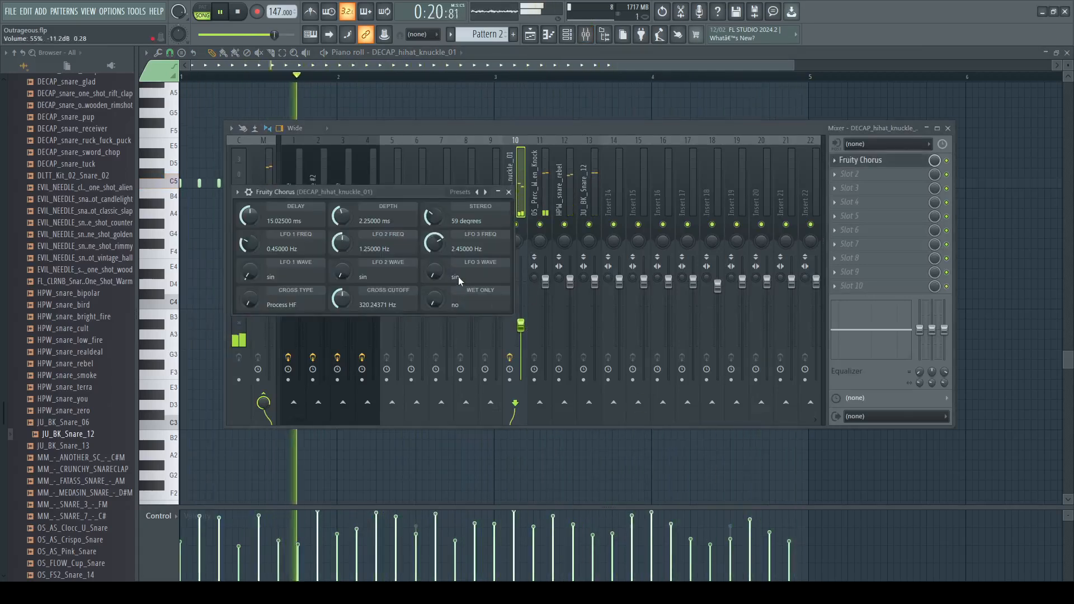
{"action": "left_click_drag", "start_coordinate": [935, 161], "coordinate": [935, 202]}
{"action": "left_click_drag", "start_coordinate": [521, 325], "coordinate": [521, 327]}
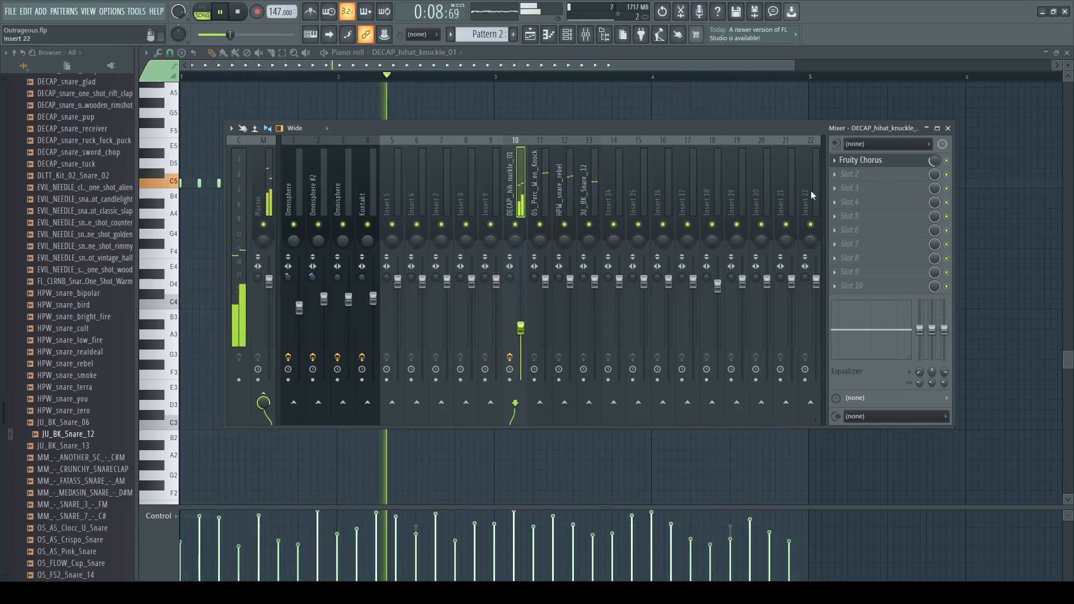
Step: Add sTiltV2 to the hi-hat's second effect slot with a 25% slope and lower the track volume slightly
{"action": "left_click", "coordinate": [834, 175]}
{"action": "left_click", "coordinate": [521, 242]}
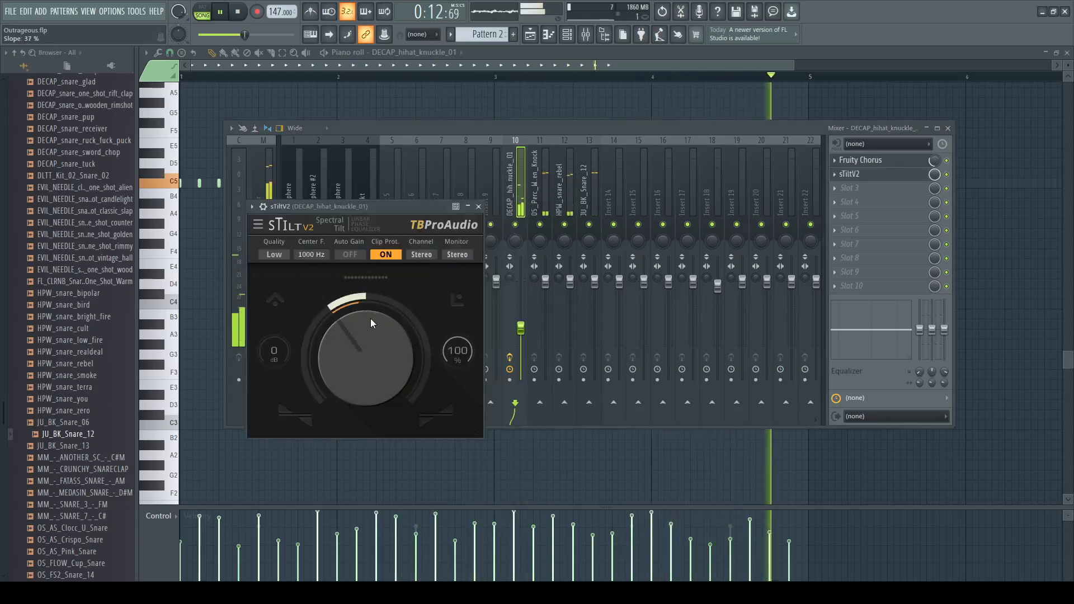
{"action": "left_click_drag", "start_coordinate": [372, 323], "coordinate": [370, 319]}
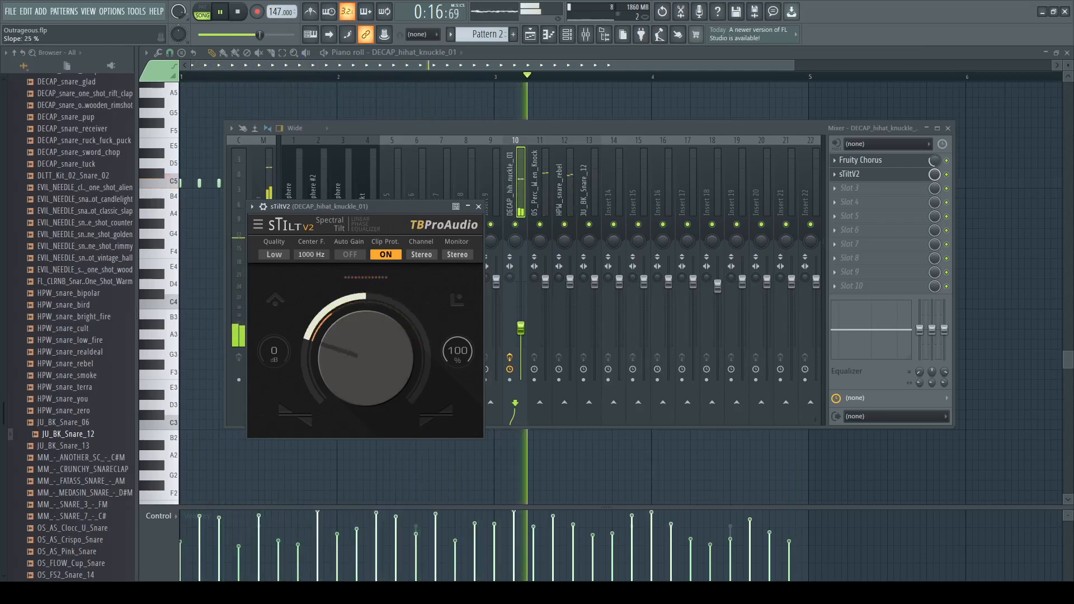
{"action": "left_click", "coordinate": [606, 129]}
{"action": "left_click_drag", "start_coordinate": [521, 329], "coordinate": [521, 332]}
Step: Add short extra C5 hi-hat notes on the second step of bars 1 and 3 in the piano roll
{"action": "key", "text": "F6"}
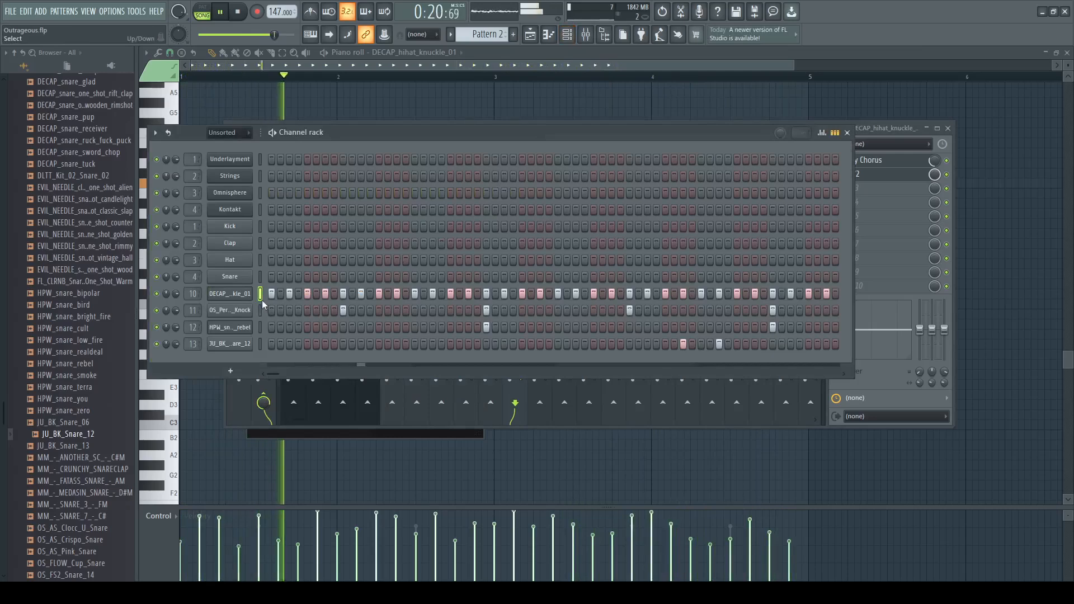
{"action": "key", "text": "F7"}
{"action": "key", "text": "F7"}
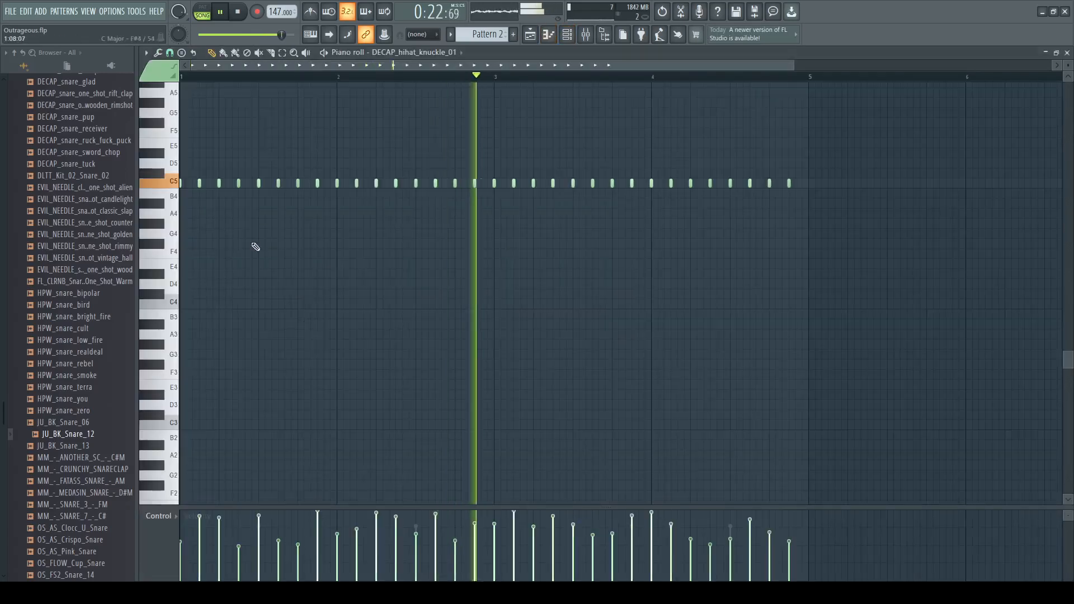
{"action": "scroll", "coordinate": [504, 208], "scroll_direction": "up", "scroll_amount": 3}
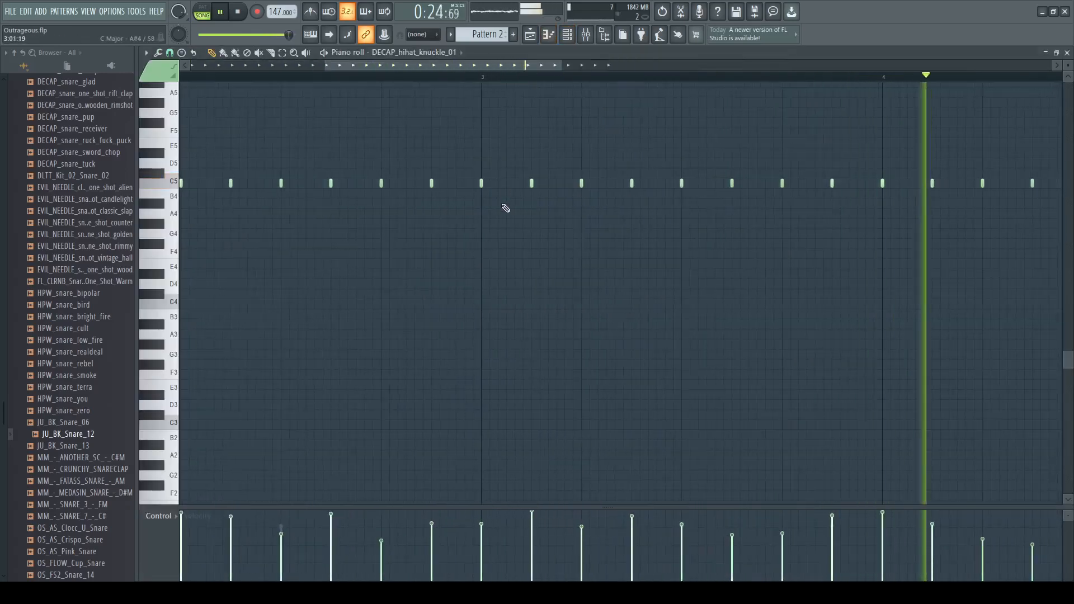
{"action": "left_click", "coordinate": [506, 185]}
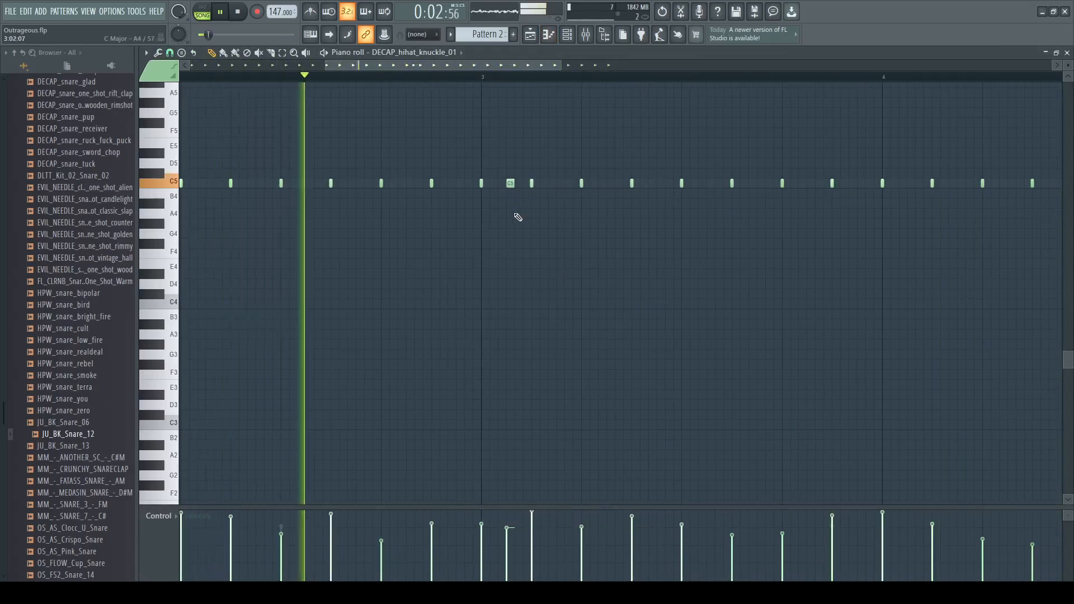
{"action": "left_click", "coordinate": [786, 184]}
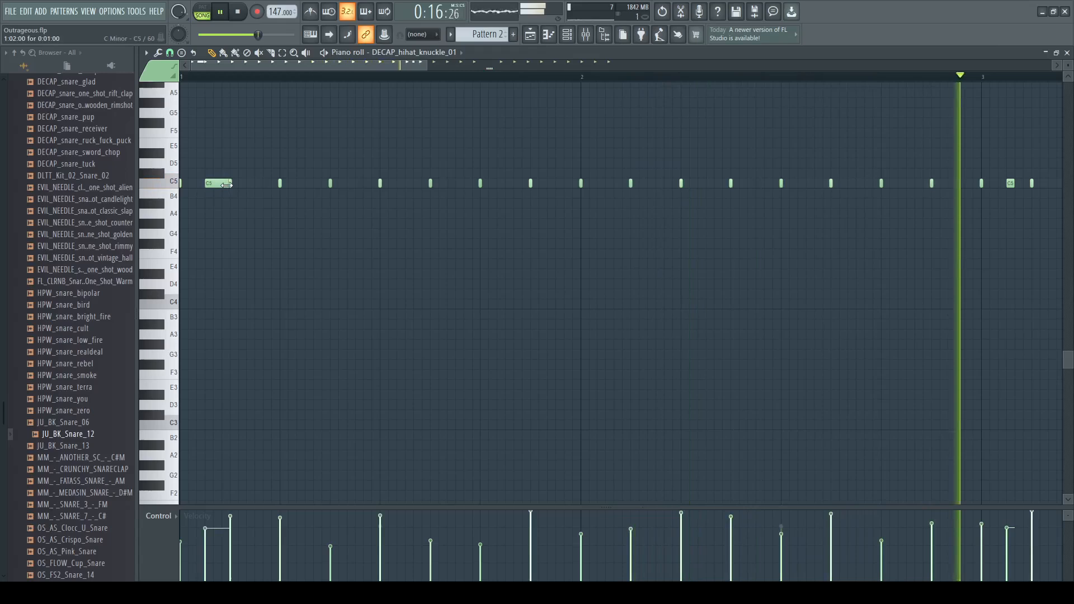
{"action": "left_click_drag", "start_coordinate": [226, 185], "coordinate": [216, 187]}
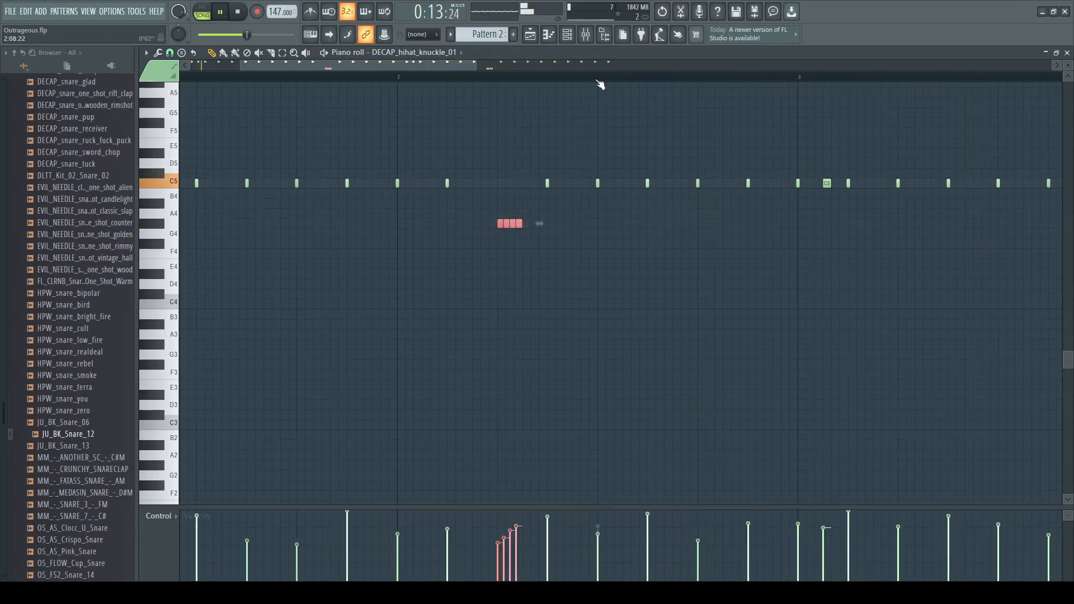
Step: Duplicate the four-note G#4 hi-hat roll from beat 2 of bar 2 to beat 4 of bar 3
{"action": "key", "text": "ctrl+d"}
{"action": "left_click_drag", "start_coordinate": [433, 68], "coordinate": [405, 62]}
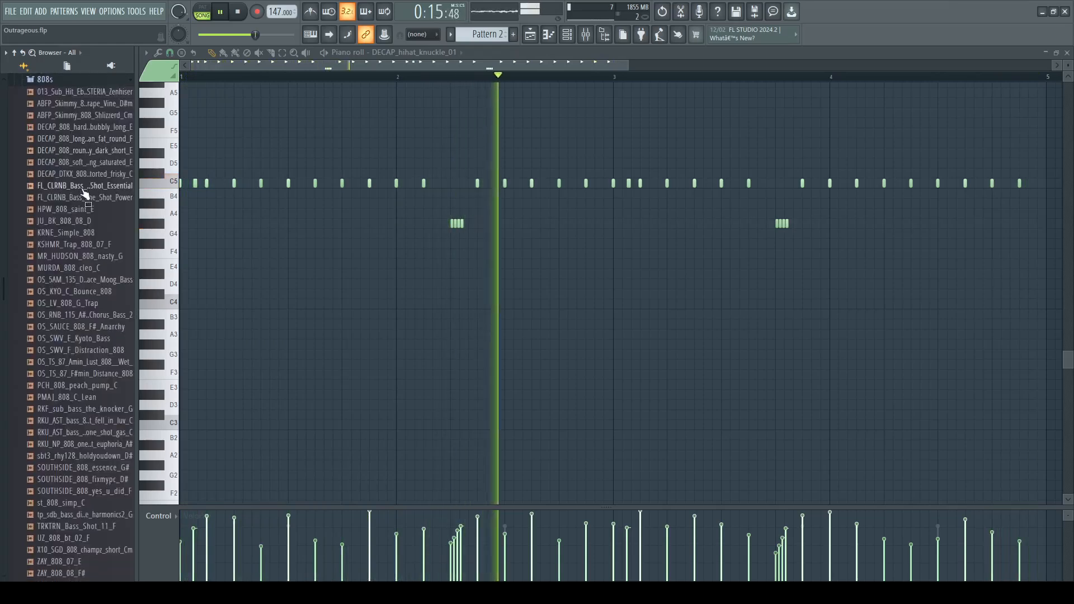
Step: Audition KRNE_Simple_808 from the 808s folder and add it as a new channel below JU_BK_Snare_12
{"action": "left_click", "coordinate": [84, 233]}
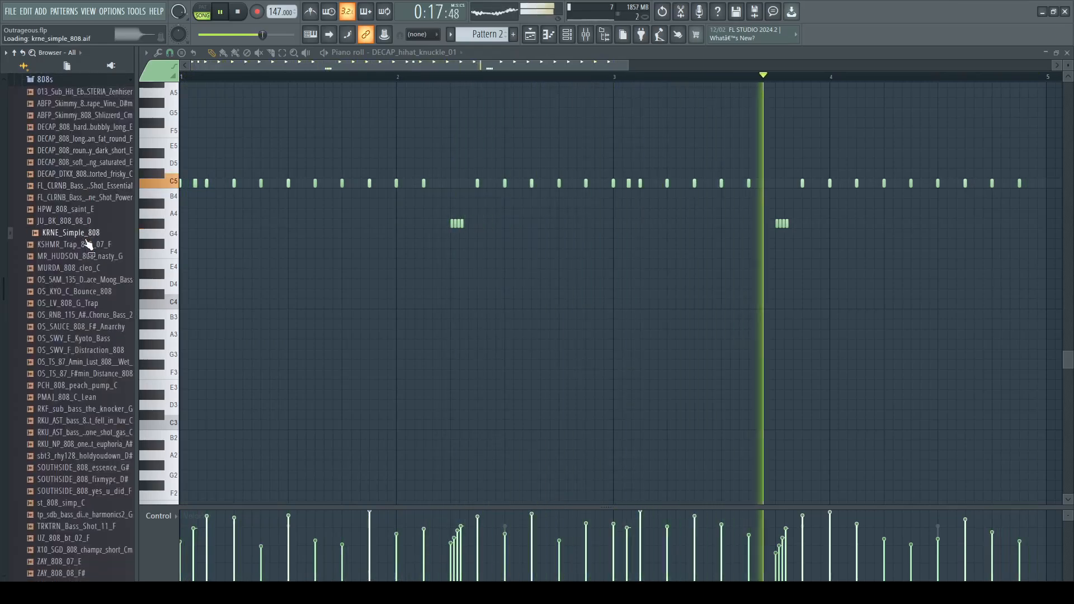
{"action": "key", "text": "F6"}
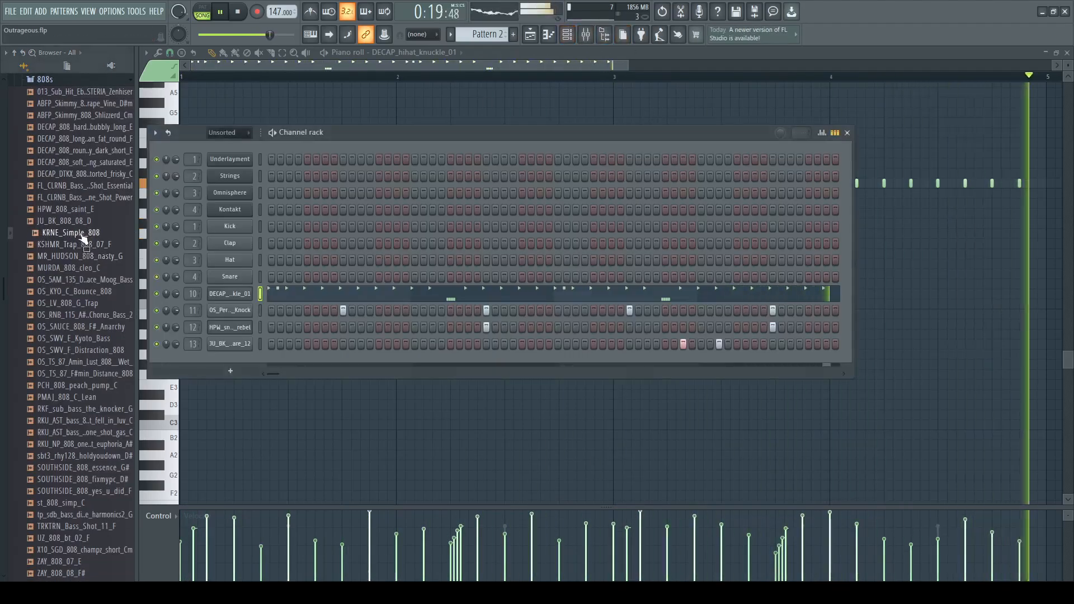
{"action": "left_click_drag", "start_coordinate": [84, 234], "coordinate": [247, 372]}
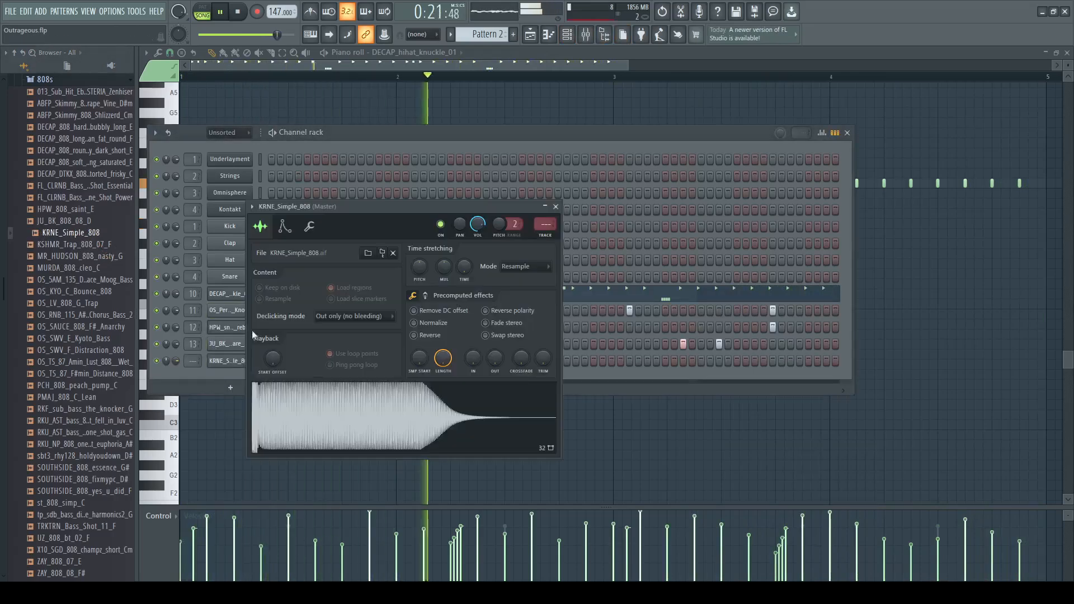
Step: Set the KRNE_Simple_808 channel's root note to F5, stop playback and show its sample settings
{"action": "left_click", "coordinate": [309, 226]}
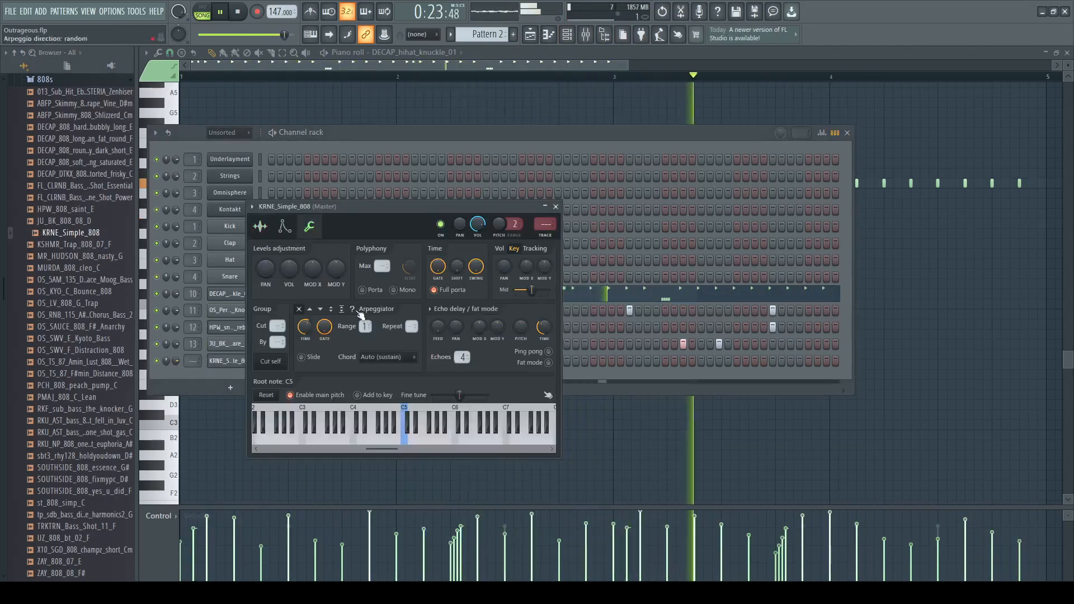
{"action": "right_click", "coordinate": [426, 439]}
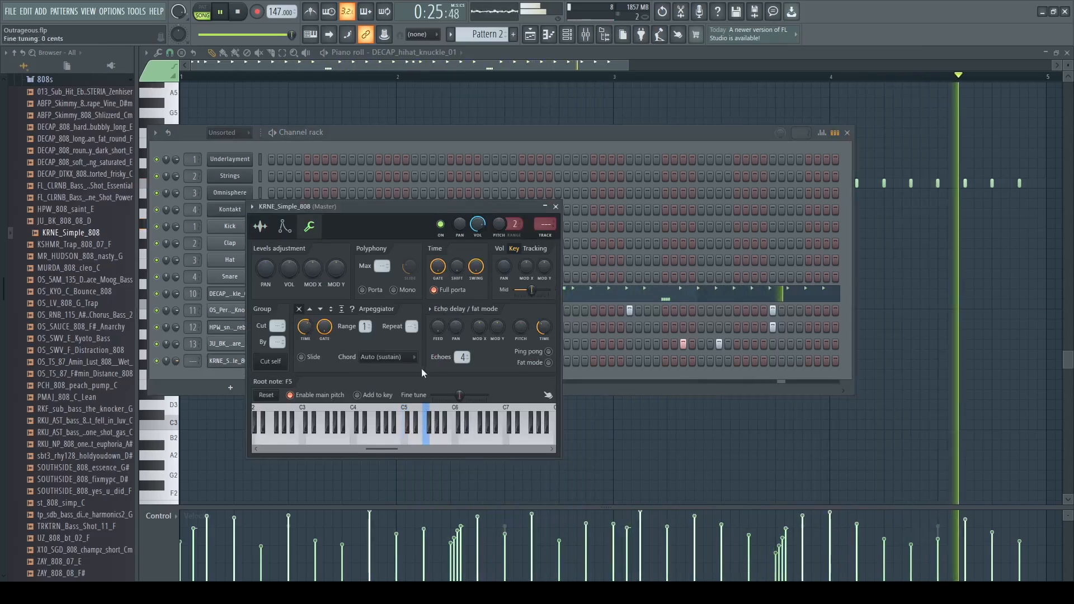
{"action": "key", "text": "space"}
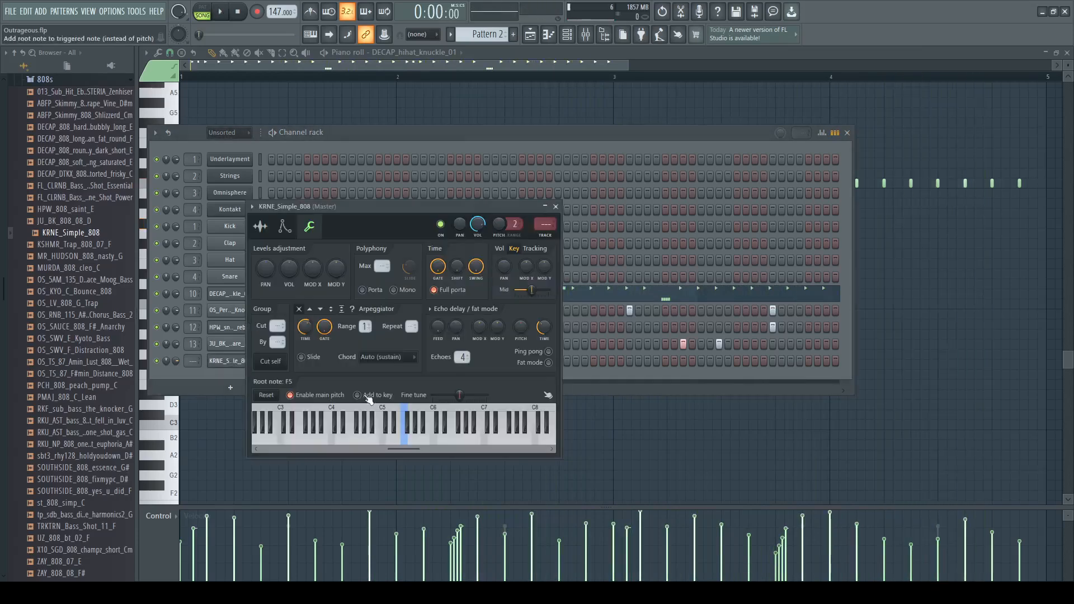
{"action": "left_click", "coordinate": [262, 227]}
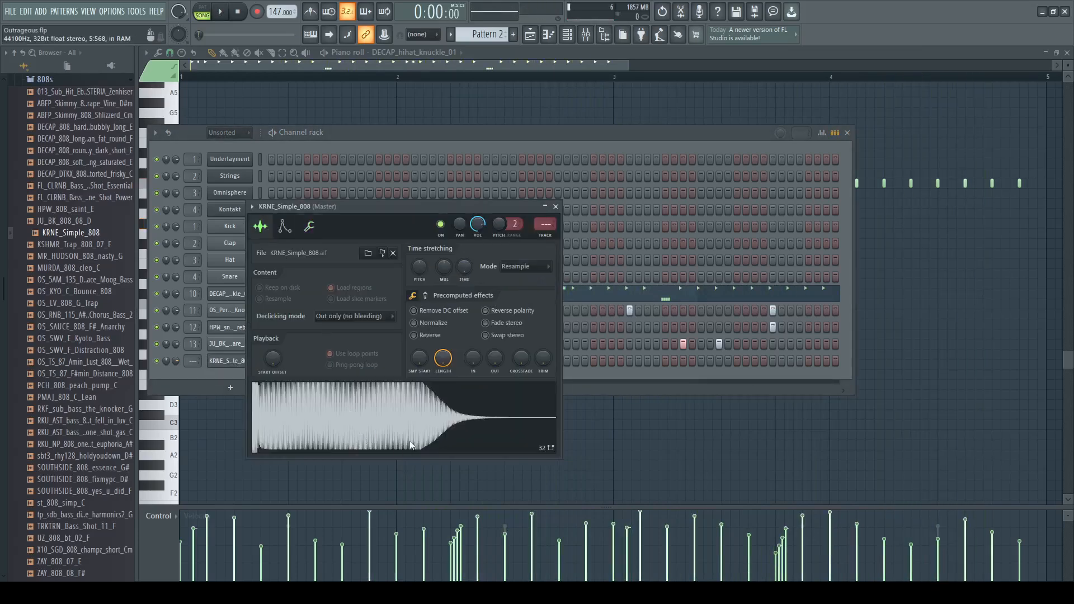
Step: Open the KRNE_Simple_808 sample in Edison, detect its pitch regions, and return to the channel's sample settings
{"action": "left_click", "coordinate": [428, 435]}
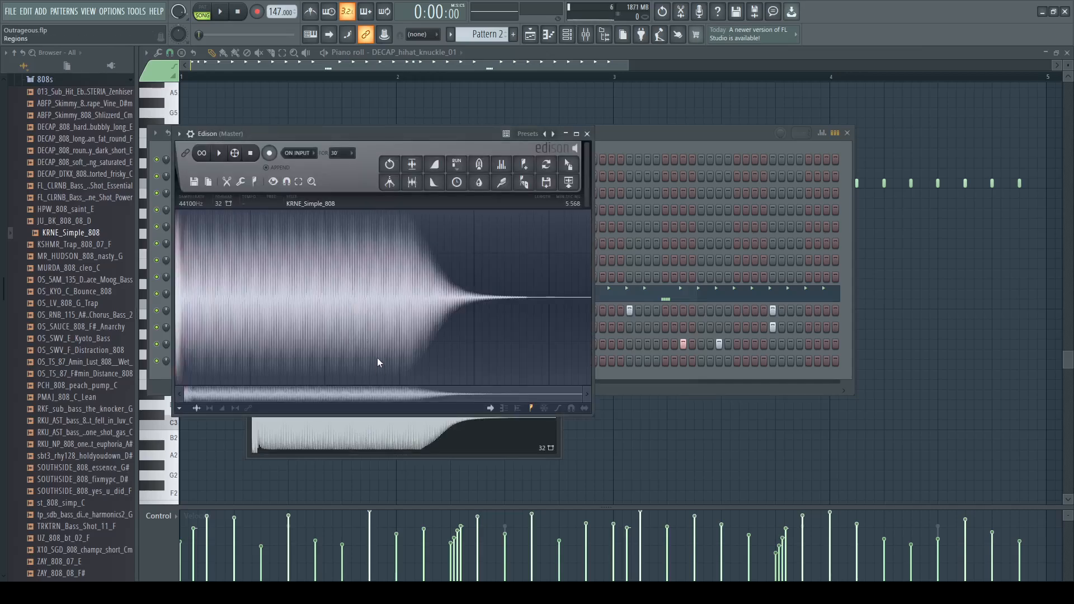
{"action": "mouse_move", "coordinate": [183, 215]}
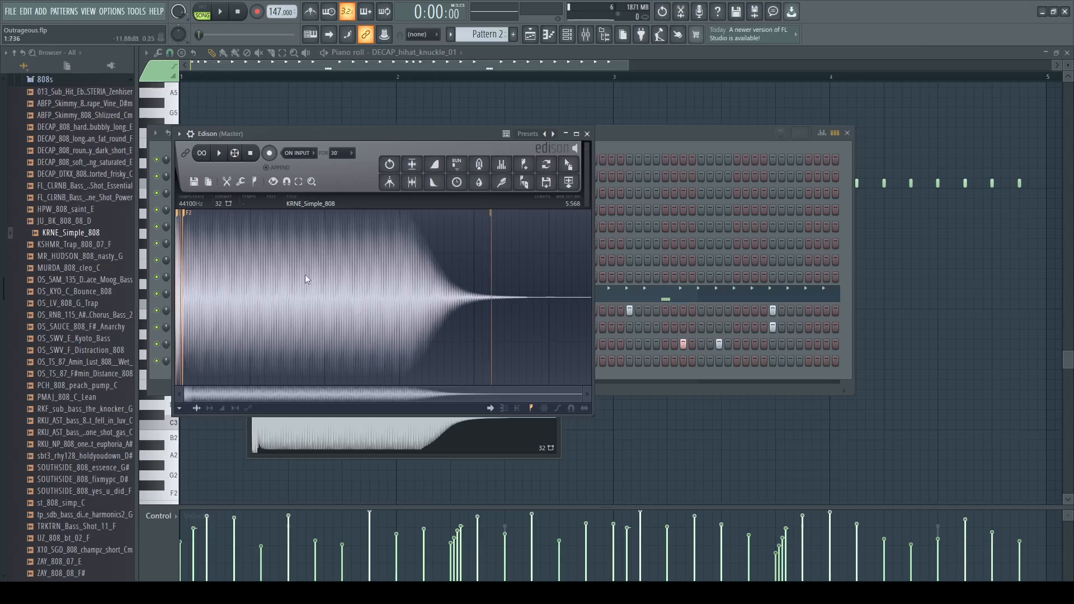
{"action": "left_click", "coordinate": [587, 134]}
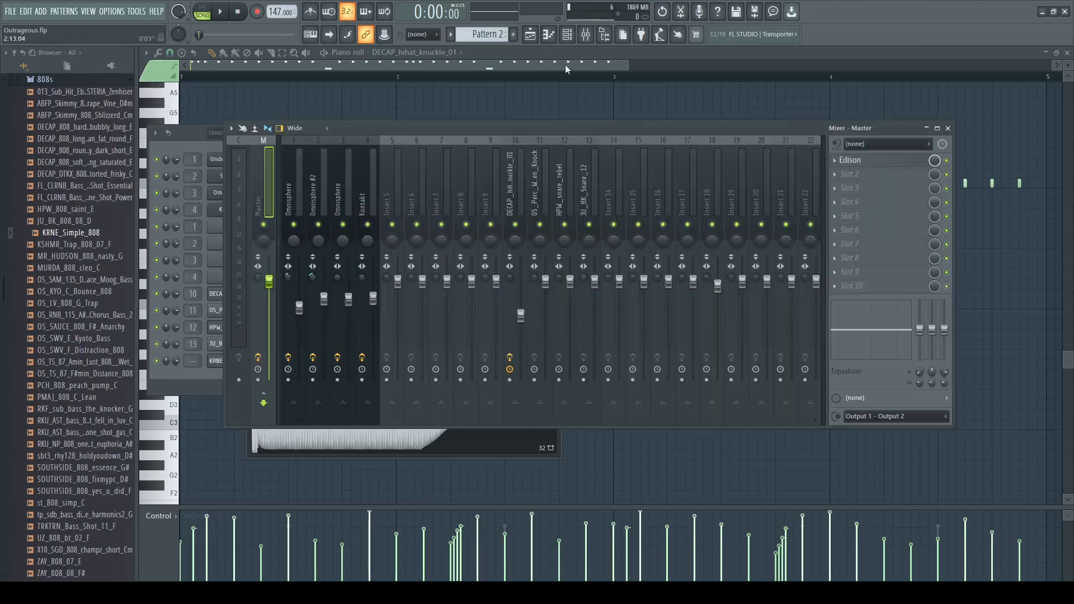
{"action": "left_click", "coordinate": [568, 35]}
{"action": "left_click", "coordinate": [230, 361]}
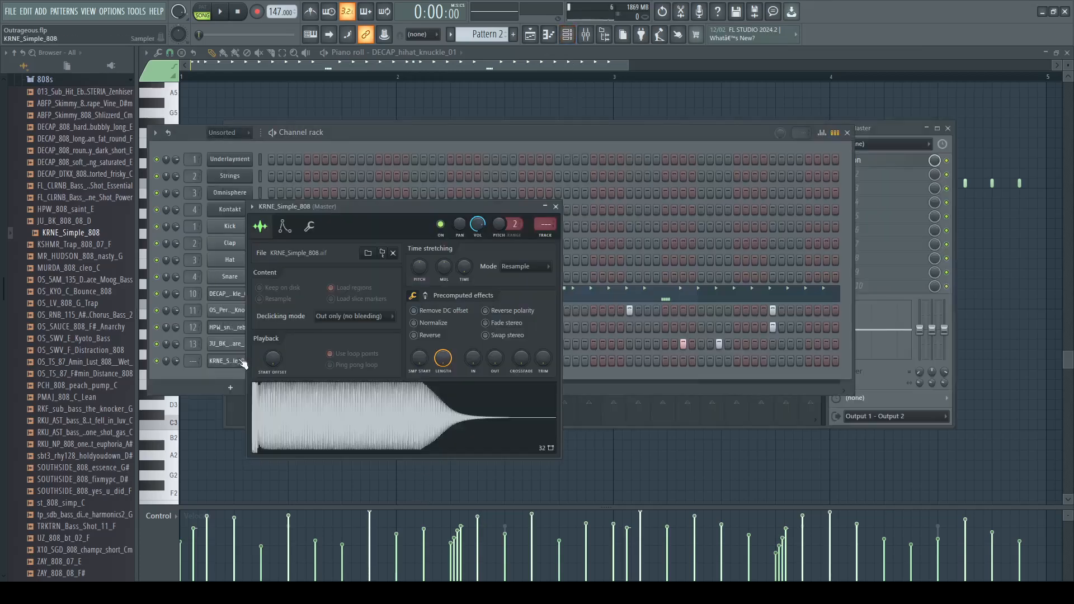
Step: Set the KRNE_Simple_808 channel's root note to F5
{"action": "right_click", "coordinate": [383, 428]}
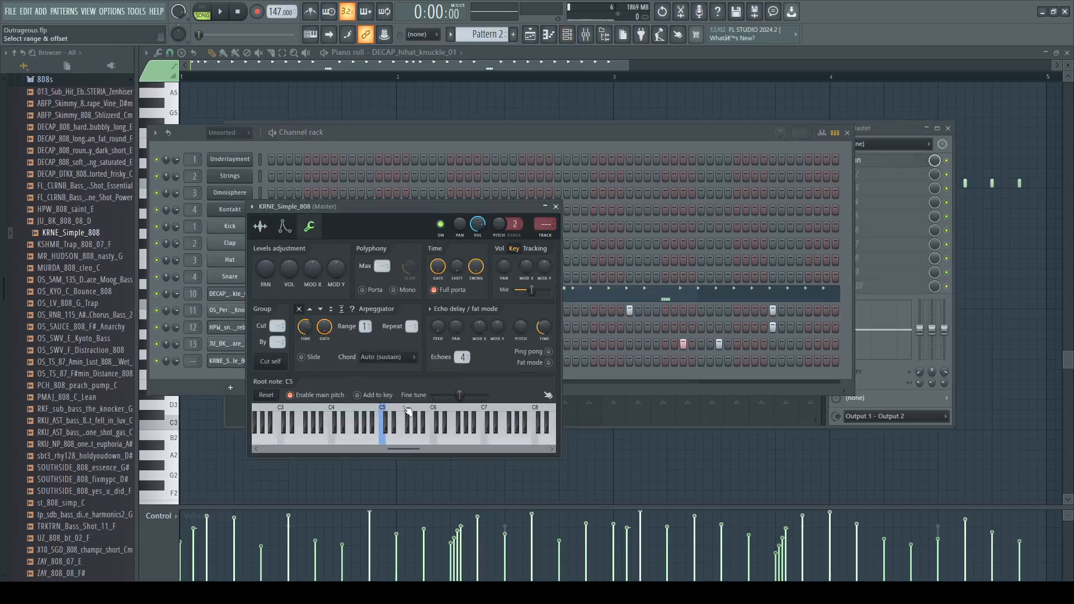
{"action": "left_click", "coordinate": [219, 363]}
{"action": "left_click", "coordinate": [220, 364]}
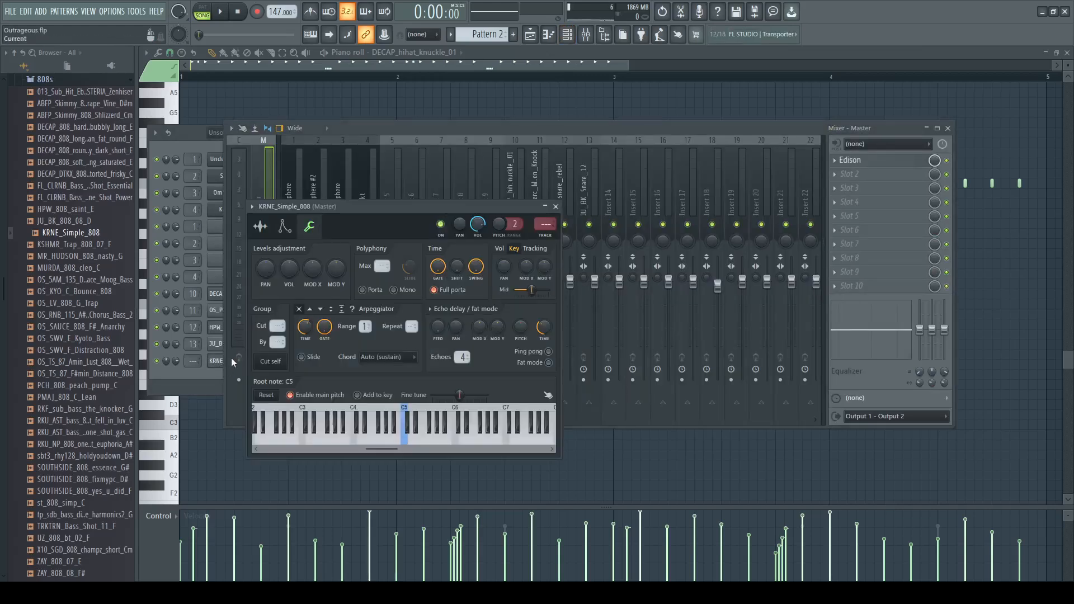
{"action": "left_click", "coordinate": [264, 230]}
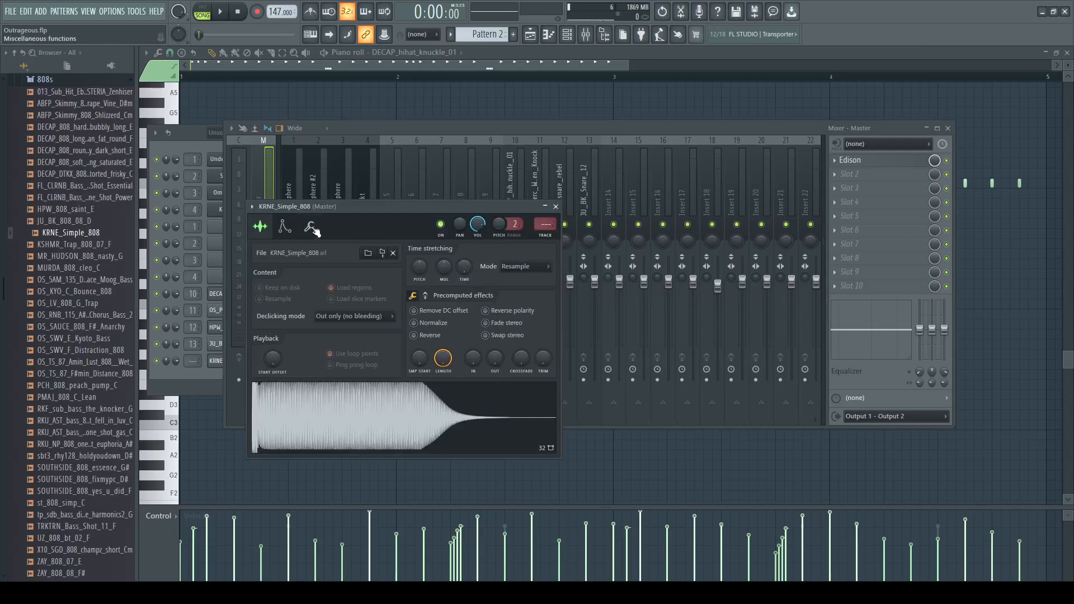
{"action": "left_click", "coordinate": [313, 226]}
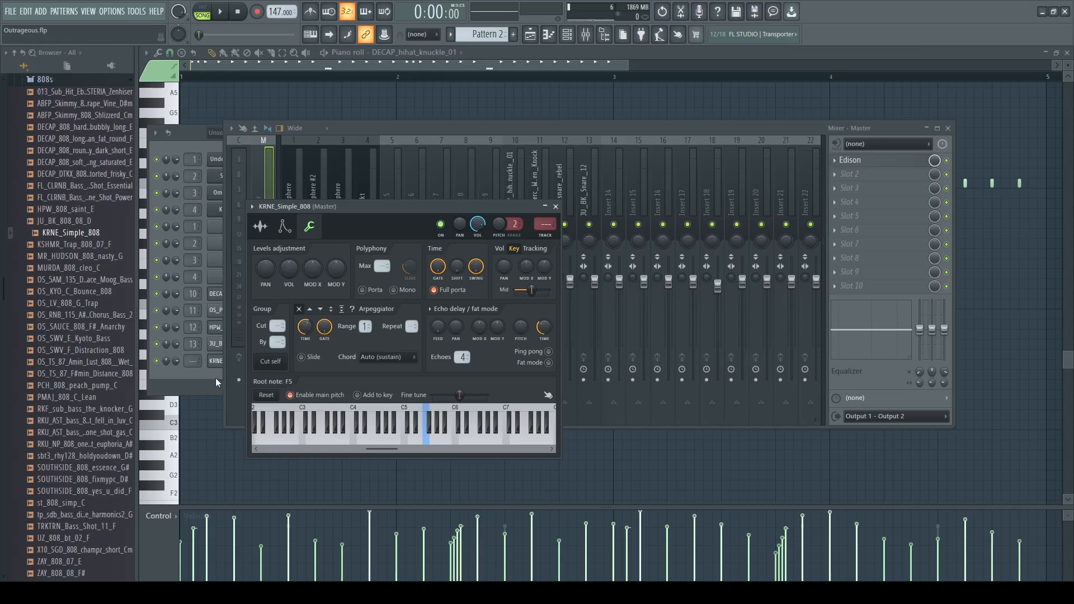
Step: Open the KRNE_Simple_808 piano roll and test one short note at C4, C5 and F5 at the start of bar 1
{"action": "key", "text": "F6"}
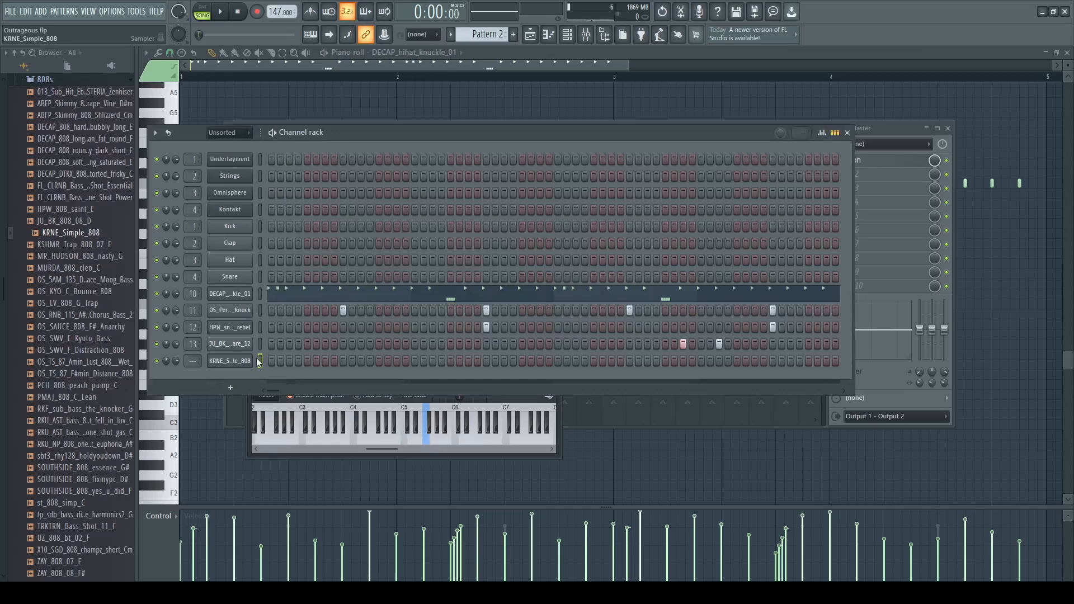
{"action": "key", "text": "F7"}
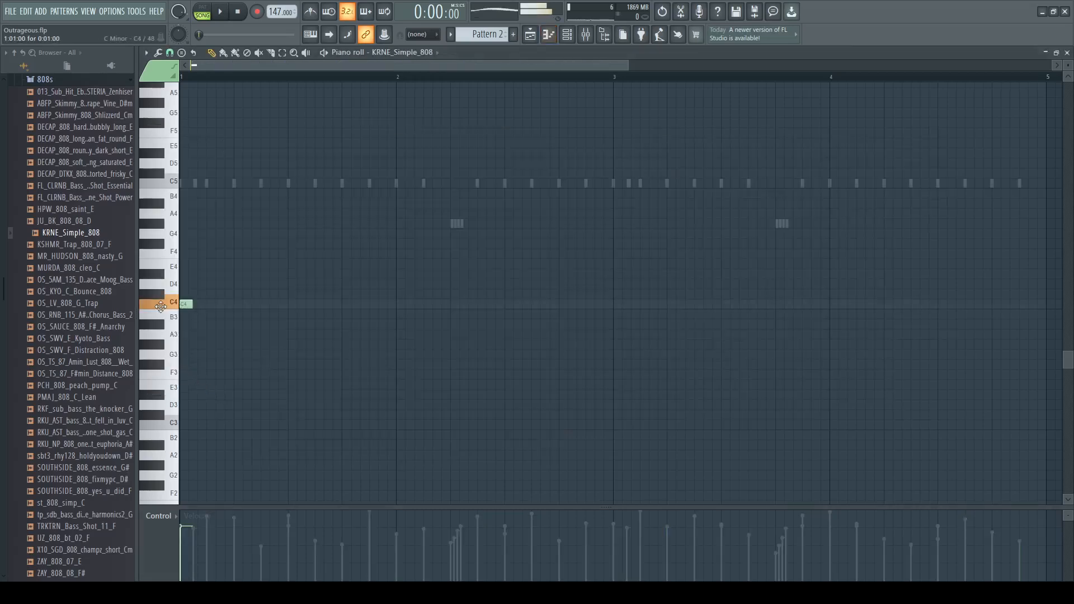
{"action": "scroll", "coordinate": [207, 314], "scroll_direction": "up", "scroll_amount": 4}
{"action": "left_click", "coordinate": [177, 302]}
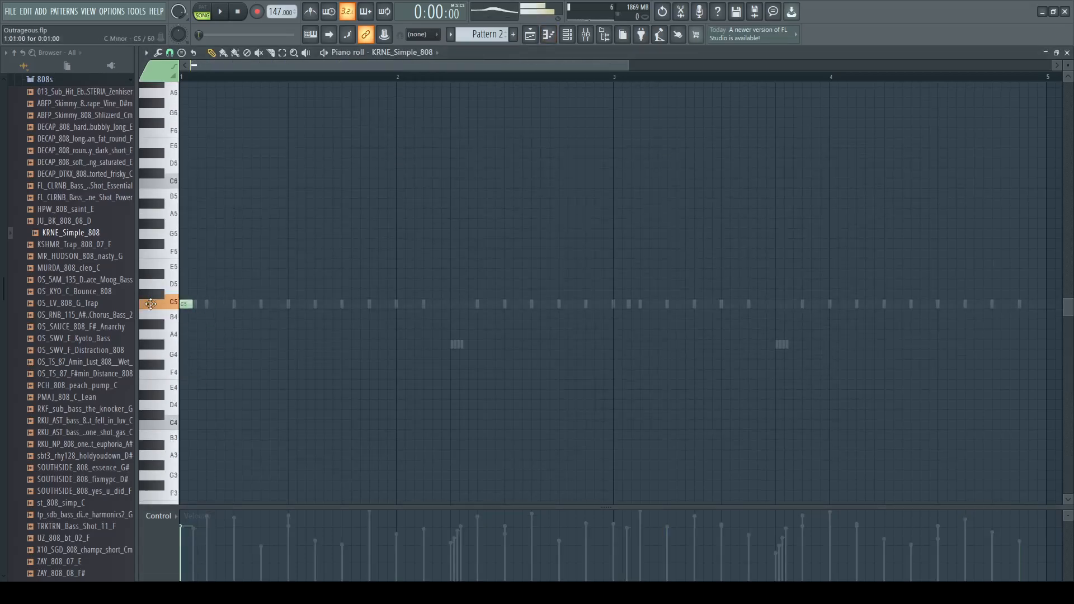
{"action": "left_click", "coordinate": [178, 302]}
{"action": "left_click", "coordinate": [179, 251]}
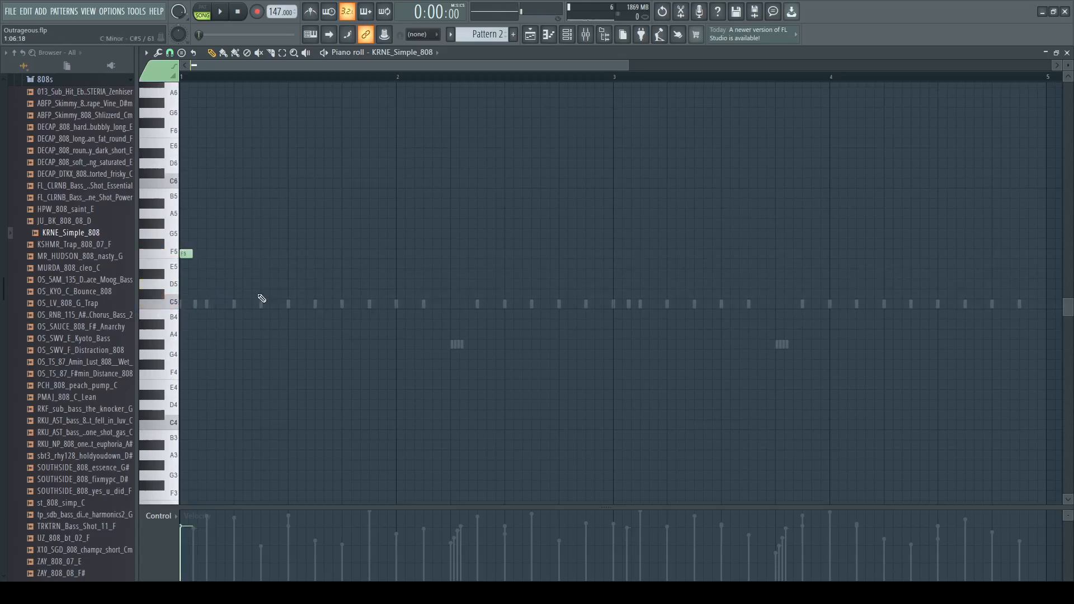
{"action": "left_click", "coordinate": [177, 256]}
Step: Enable the KRNE_Simple_808 channel's volume envelope and audition the F5 note with it
{"action": "key", "text": "F6"}
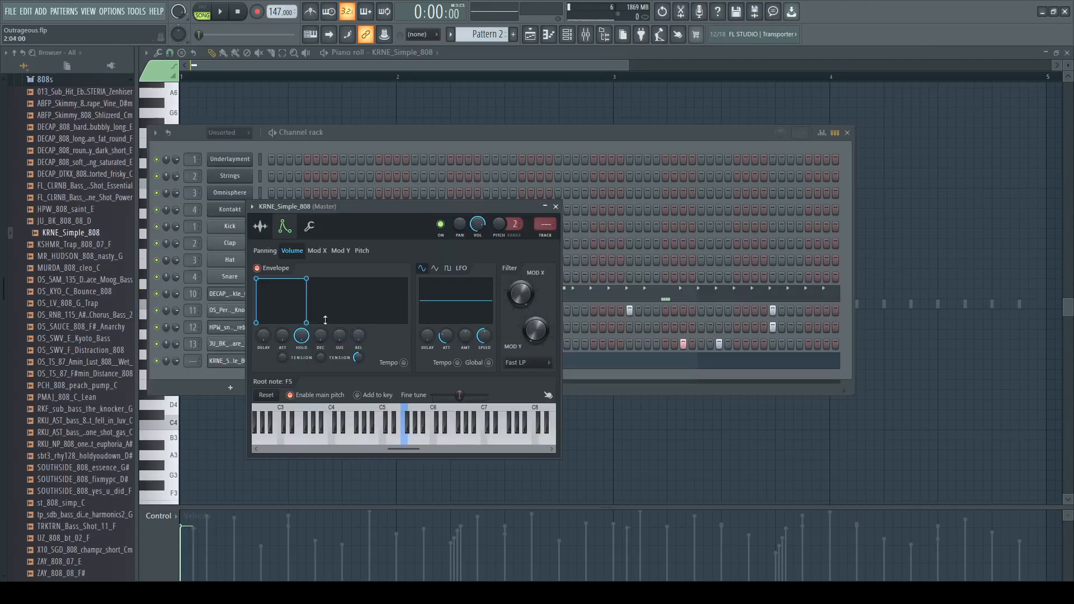
{"action": "left_click", "coordinate": [467, 135]}
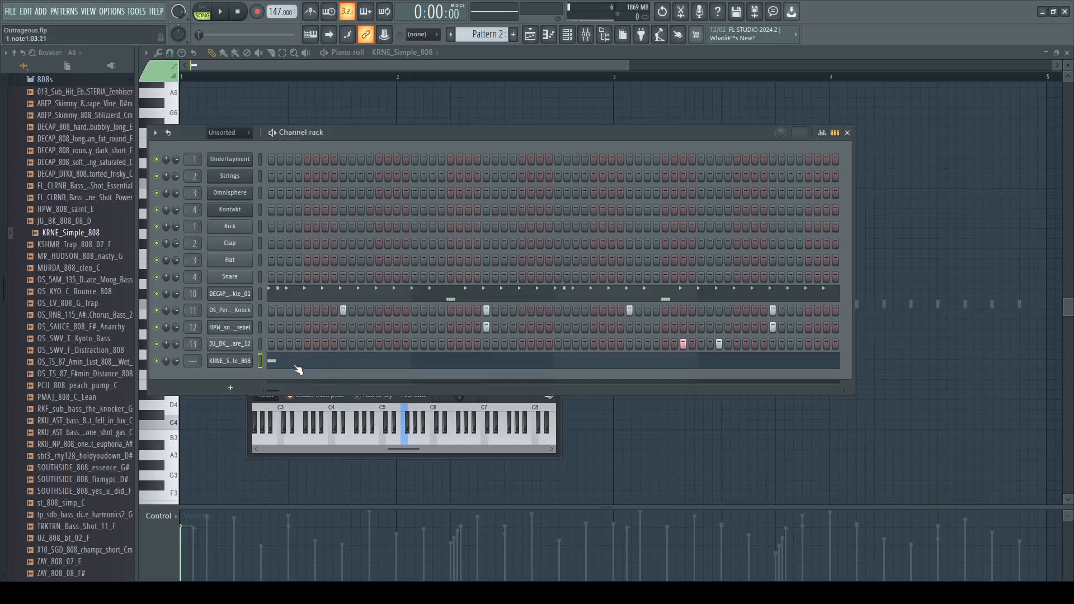
{"action": "left_click", "coordinate": [297, 368]}
{"action": "left_click", "coordinate": [297, 368]}
{"action": "key", "text": "space"}
{"action": "key", "text": "space"}
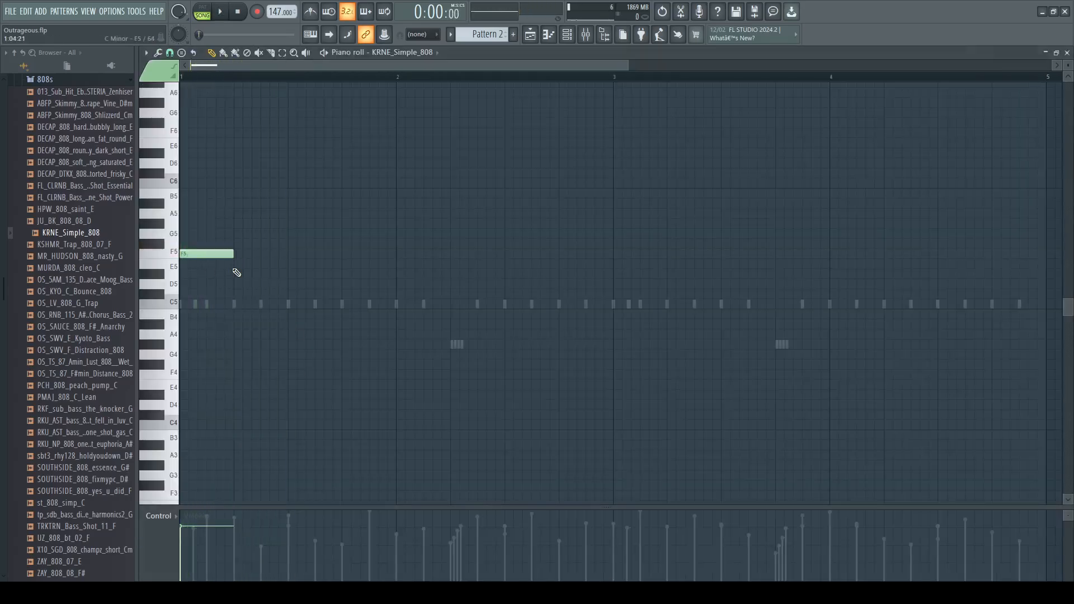
Step: Replace the F5 test note with an F6 note at the start of bar 1 and an E6 note midway through beat 2
{"action": "right_click", "coordinate": [221, 255]}
{"action": "scroll", "coordinate": [223, 284], "scroll_direction": "up", "scroll_amount": 5}
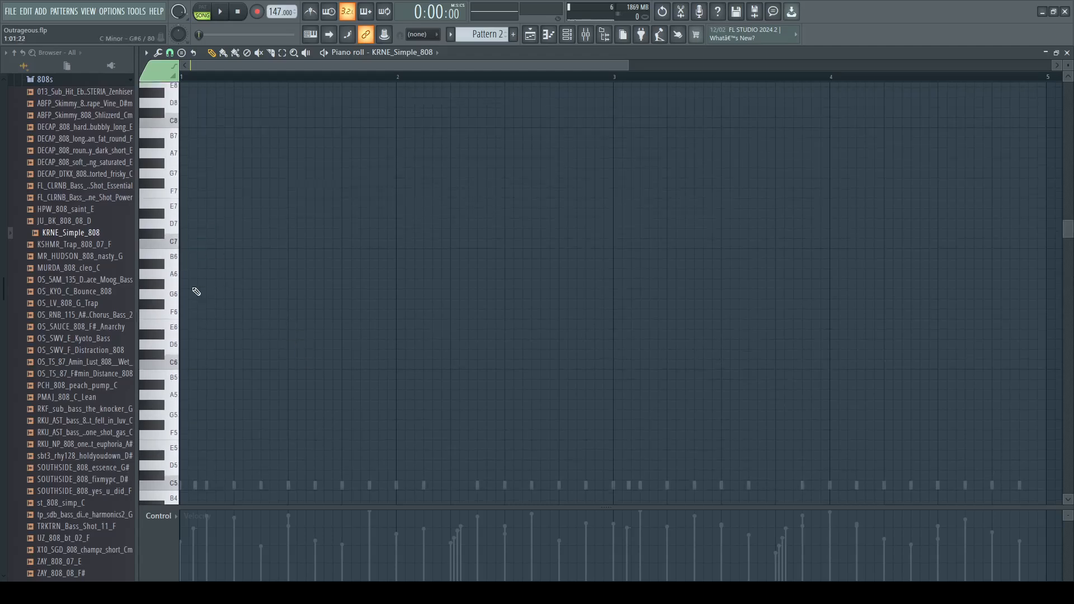
{"action": "left_click_drag", "start_coordinate": [263, 335], "coordinate": [264, 328]}
{"action": "key", "text": "space"}
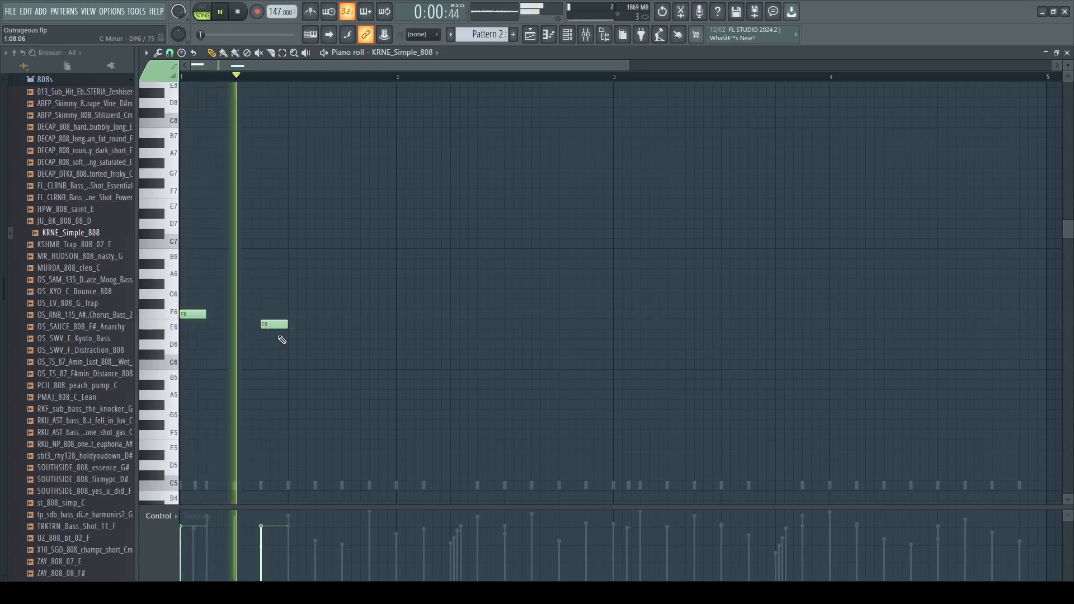
{"action": "key", "text": "space"}
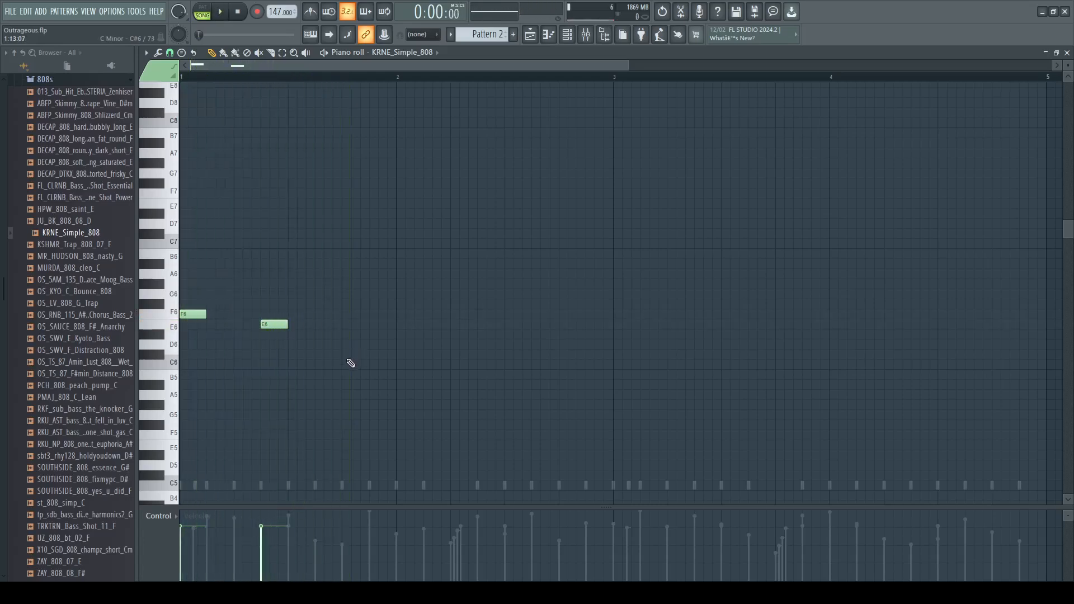
Step: Add C6 notes on beat 4 of bar 1 and beat 2 of bar 2, and duplicate the four-note phrase into bars 3 and 4
{"action": "left_click_drag", "start_coordinate": [349, 372], "coordinate": [342, 365]}
{"action": "key", "text": "space"}
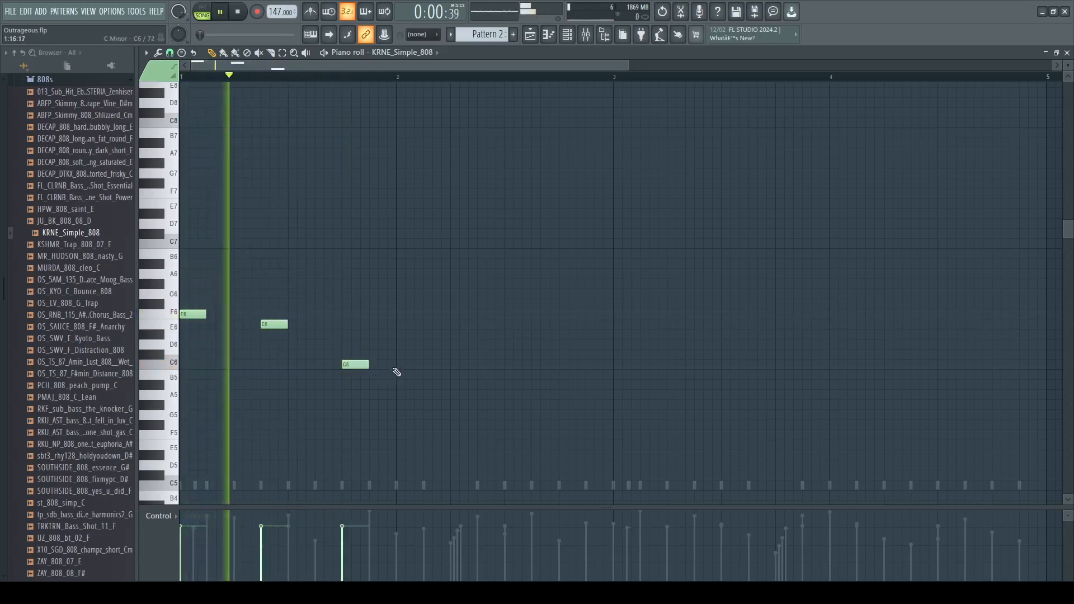
{"action": "left_click", "coordinate": [454, 369]}
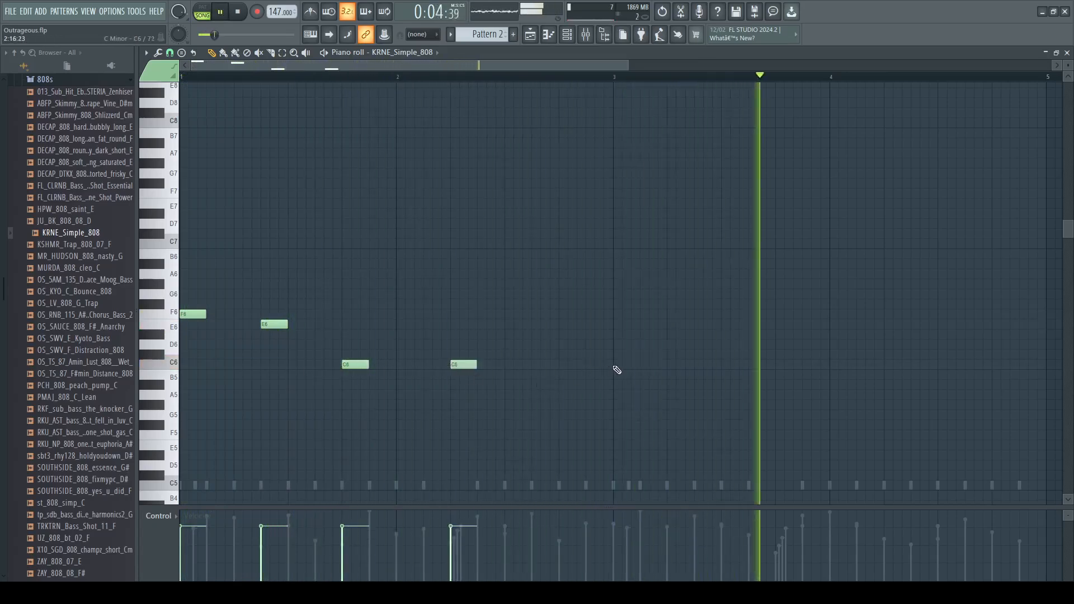
{"action": "left_click_drag", "start_coordinate": [507, 407], "coordinate": [179, 260]}
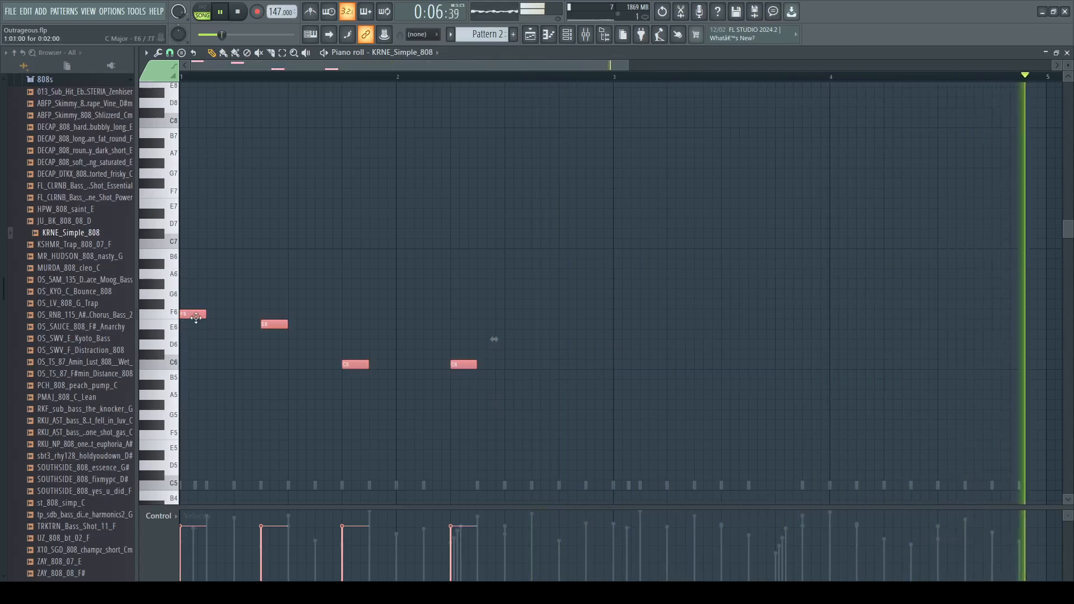
{"action": "key", "text": "ctrl+b"}
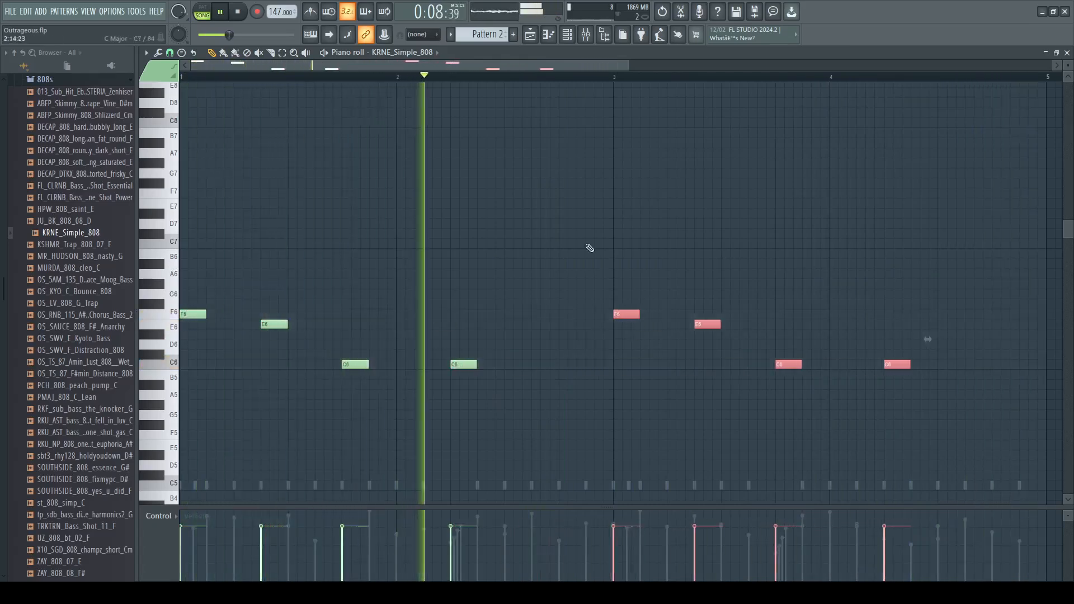
Step: Stretch the 808 notes end to end and place the last one at A5 midway through beat 3 of bar 4
{"action": "left_click_drag", "start_coordinate": [566, 61], "coordinate": [618, 68]}
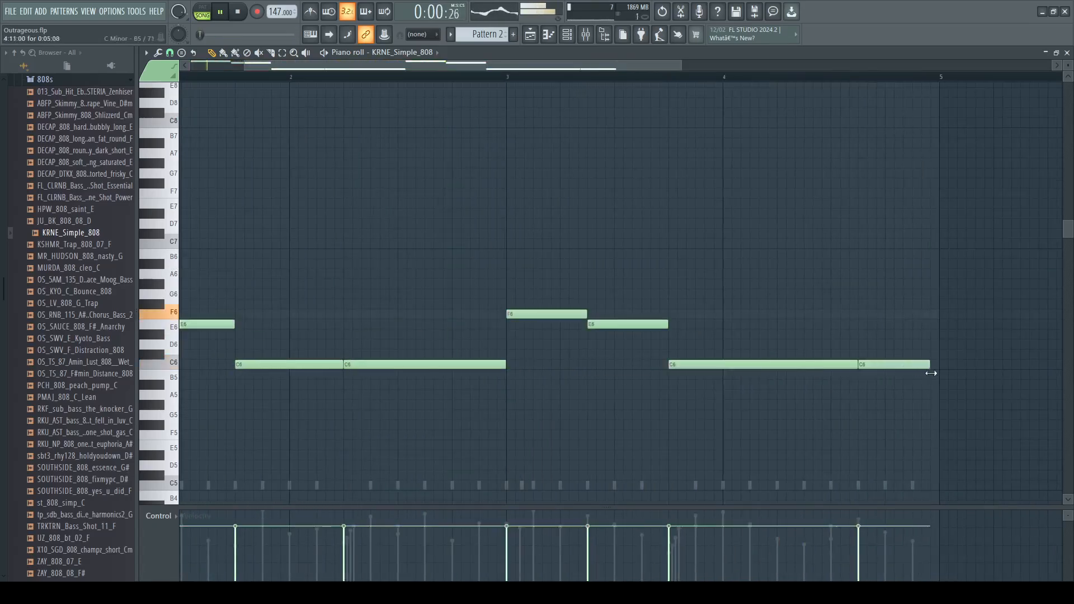
{"action": "left_click_drag", "start_coordinate": [931, 373], "coordinate": [907, 403]}
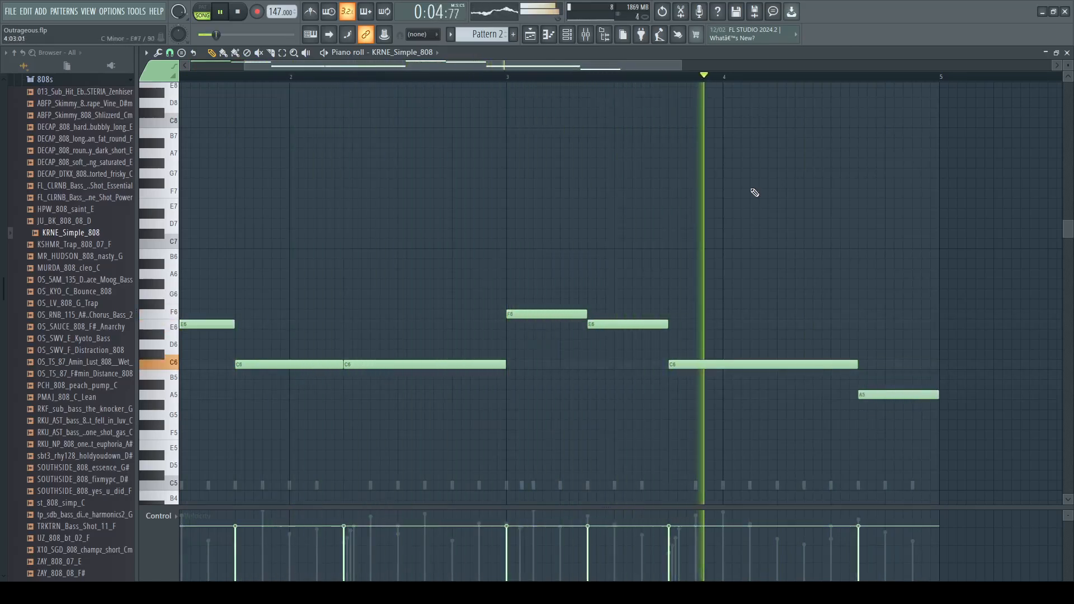
{"action": "left_click_drag", "start_coordinate": [636, 66], "coordinate": [463, 86]}
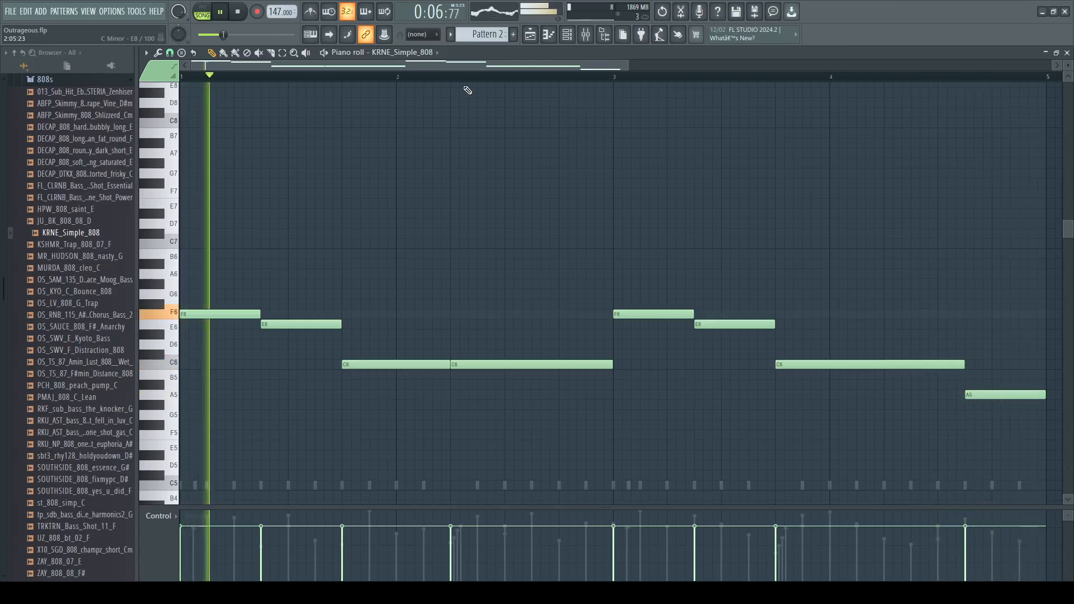
Step: Transpose all the 808 notes down one octave
{"action": "key", "text": "ctrl+Down"}
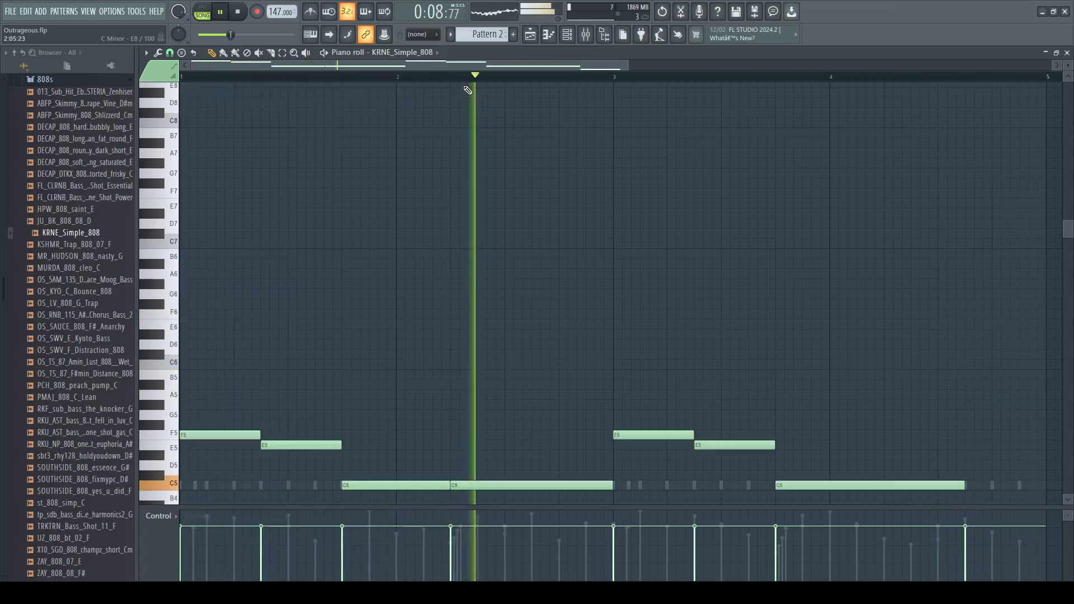
{"action": "scroll", "coordinate": [676, 239], "scroll_direction": "down", "scroll_amount": 3}
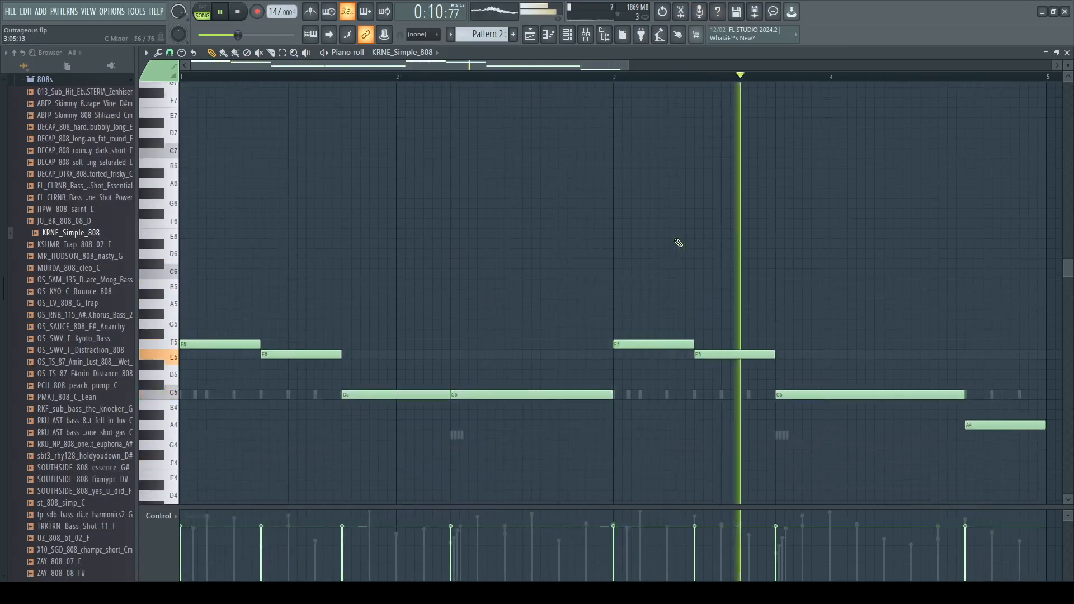
{"action": "scroll", "coordinate": [679, 243], "scroll_direction": "down", "scroll_amount": 1}
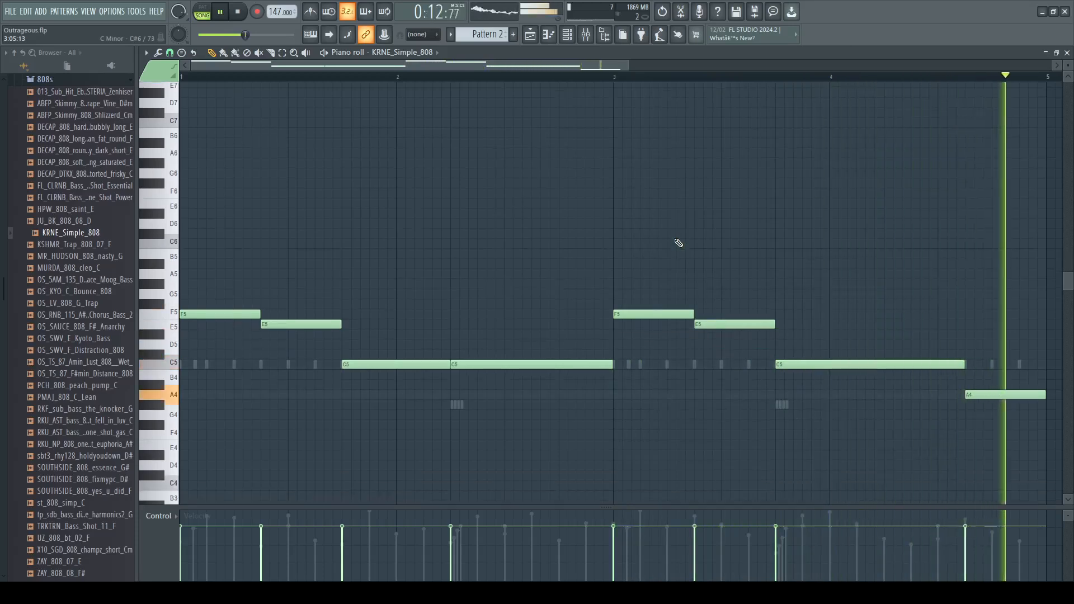
Step: Copy the whole four-bar 808 phrase into bars 5 to 8
{"action": "mouse_move", "coordinate": [1024, 429]}
{"action": "left_mouse_down"}
{"action": "mouse_move", "coordinate": [269, 205]}
{"action": "mouse_move", "coordinate": [209, 206]}
{"action": "left_mouse_up"}
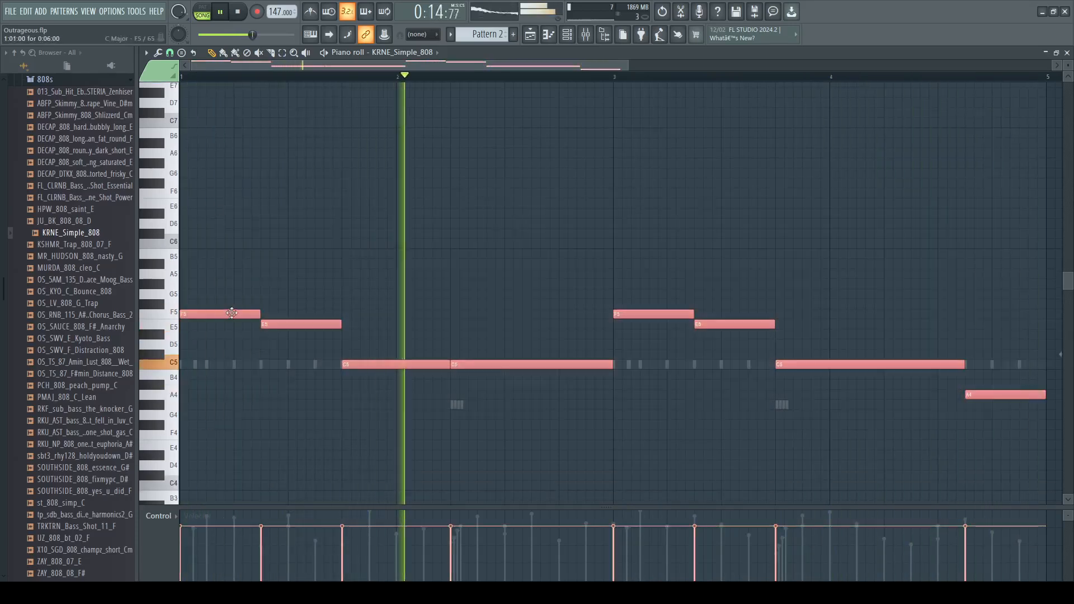
{"action": "mouse_move", "coordinate": [233, 314]}
{"action": "left_mouse_down"}
{"action": "mouse_move", "coordinate": [981, 321]}
{"action": "mouse_move", "coordinate": [926, 319]}
{"action": "left_mouse_up"}
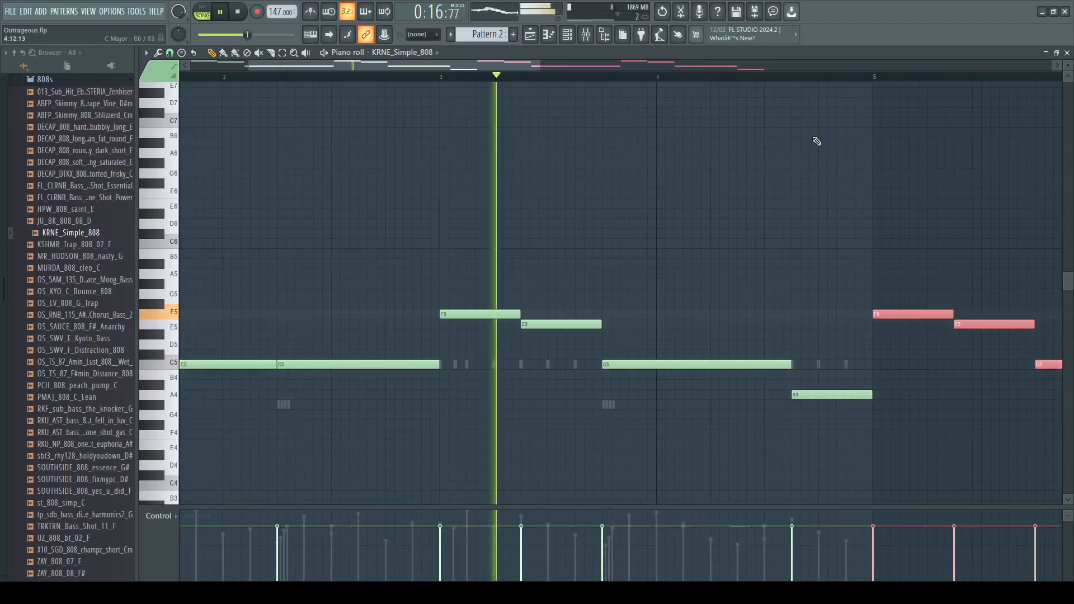
{"action": "left_click_drag", "start_coordinate": [523, 65], "coordinate": [842, 67]}
{"action": "left_click", "coordinate": [794, 125], "text": "ctrl"}
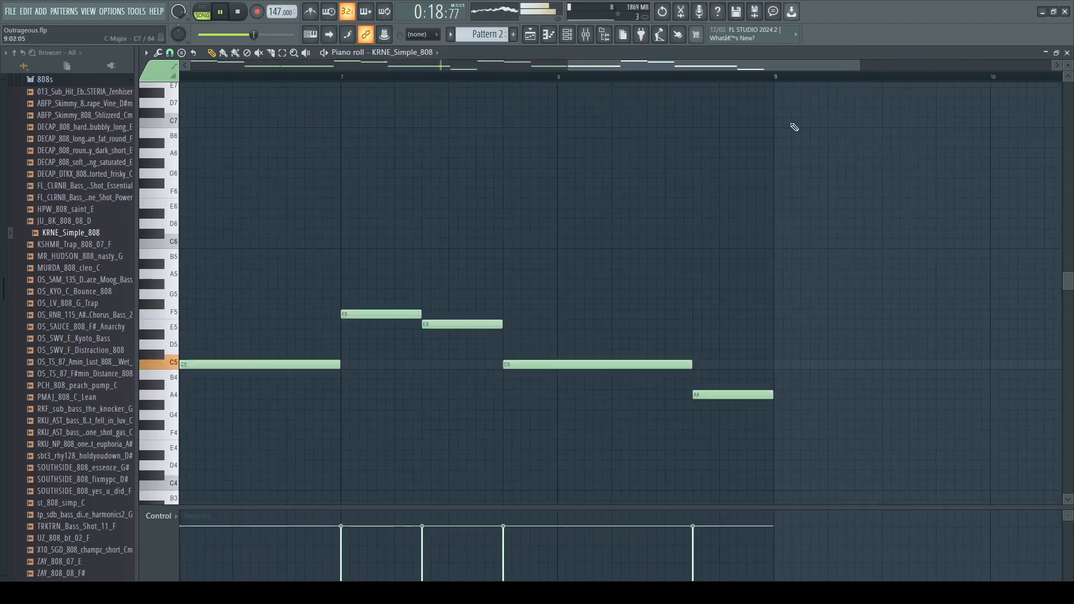
Step: Layer a short A6 slide note over the start of the final A4 note in bar 8
{"action": "left_click_drag", "start_coordinate": [733, 448], "coordinate": [739, 359]}
{"action": "key", "text": "ctrl+Up"}
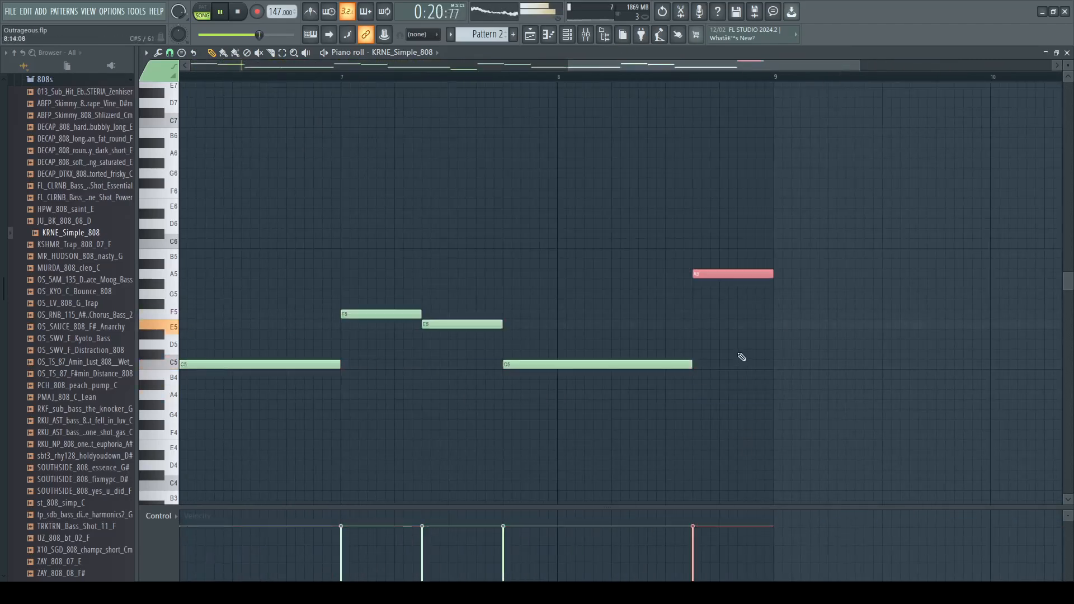
{"action": "left_click", "coordinate": [701, 397]}
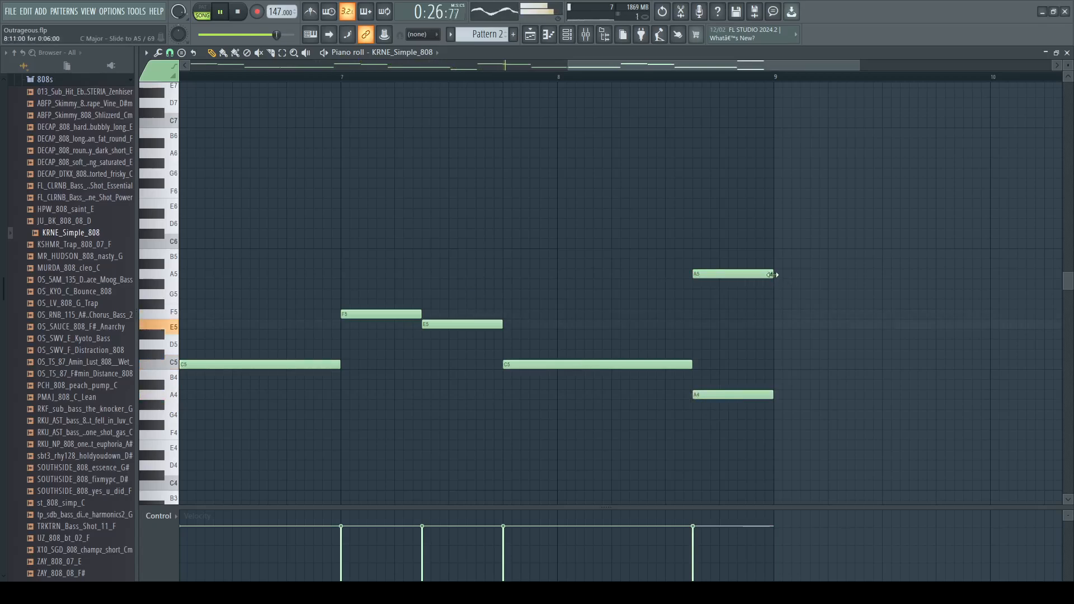
{"action": "left_click_drag", "start_coordinate": [772, 274], "coordinate": [706, 279]}
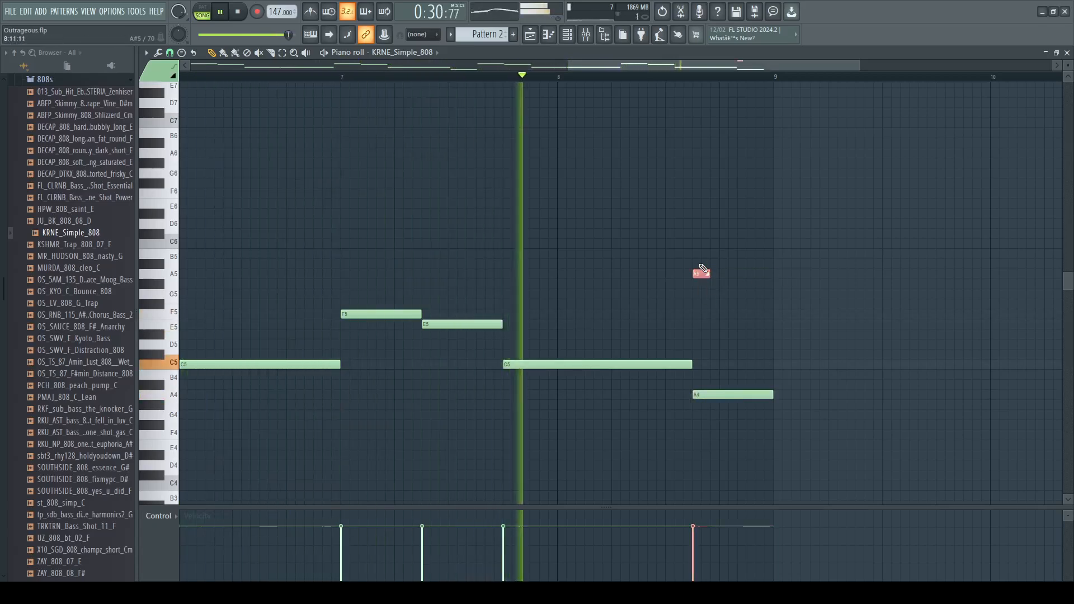
{"action": "key", "text": "ctrl+Up"}
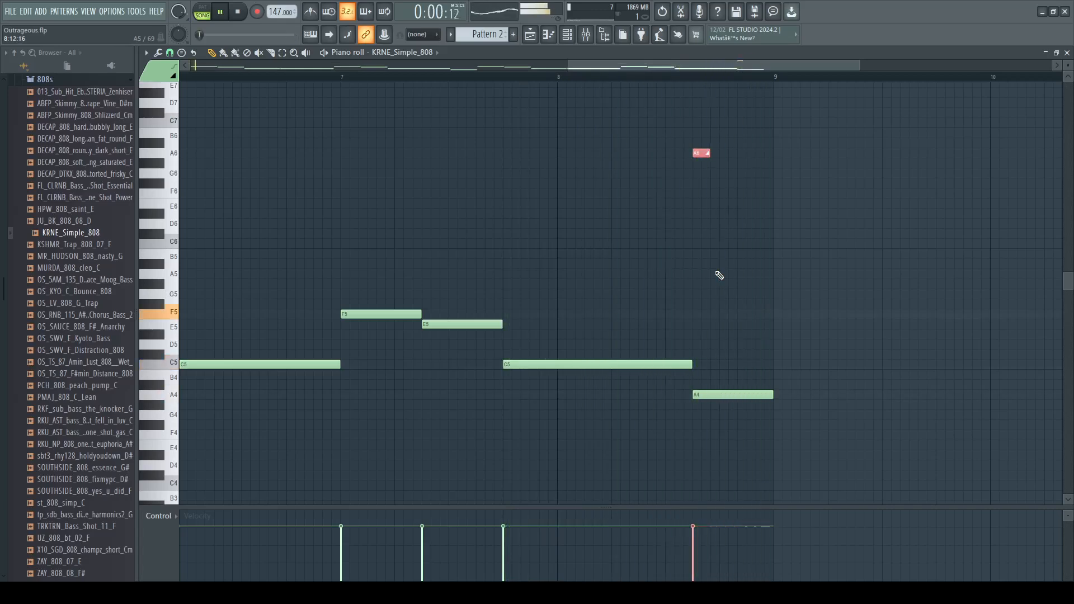
Step: Audition OS_MRS_kick_hard from the December 28 2024 folder and add it as a new channel
{"action": "left_click_drag", "start_coordinate": [688, 149], "coordinate": [721, 197]}
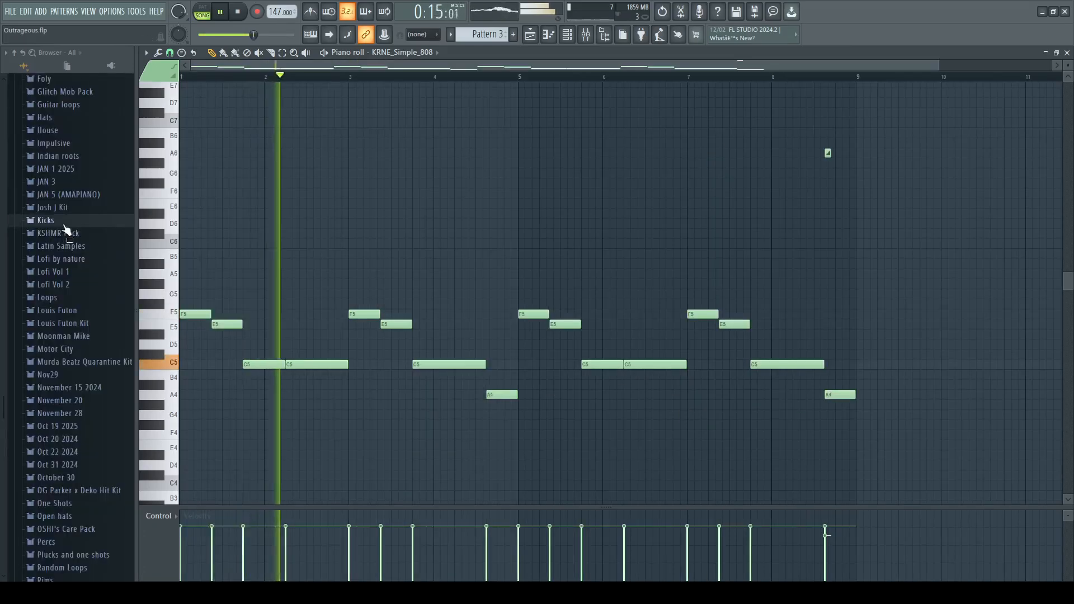
{"action": "scroll", "coordinate": [67, 230], "scroll_direction": "up", "scroll_amount": 2}
{"action": "scroll", "coordinate": [65, 240], "scroll_direction": "down", "scroll_amount": 2}
{"action": "left_click", "coordinate": [68, 199]}
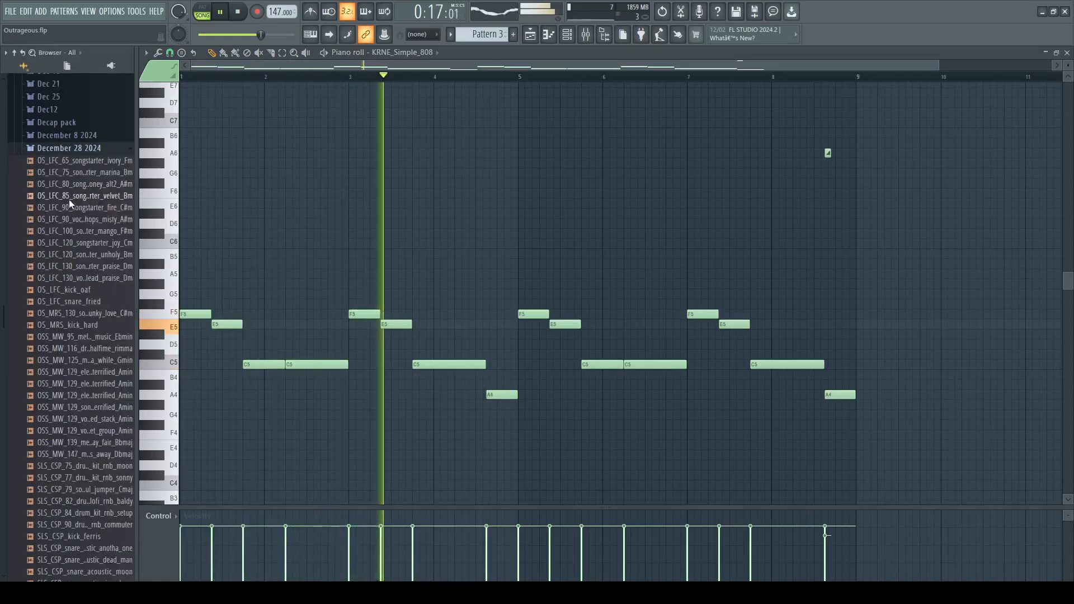
{"action": "scroll", "coordinate": [78, 269], "scroll_direction": "down", "scroll_amount": 2}
{"action": "left_click", "coordinate": [67, 317]}
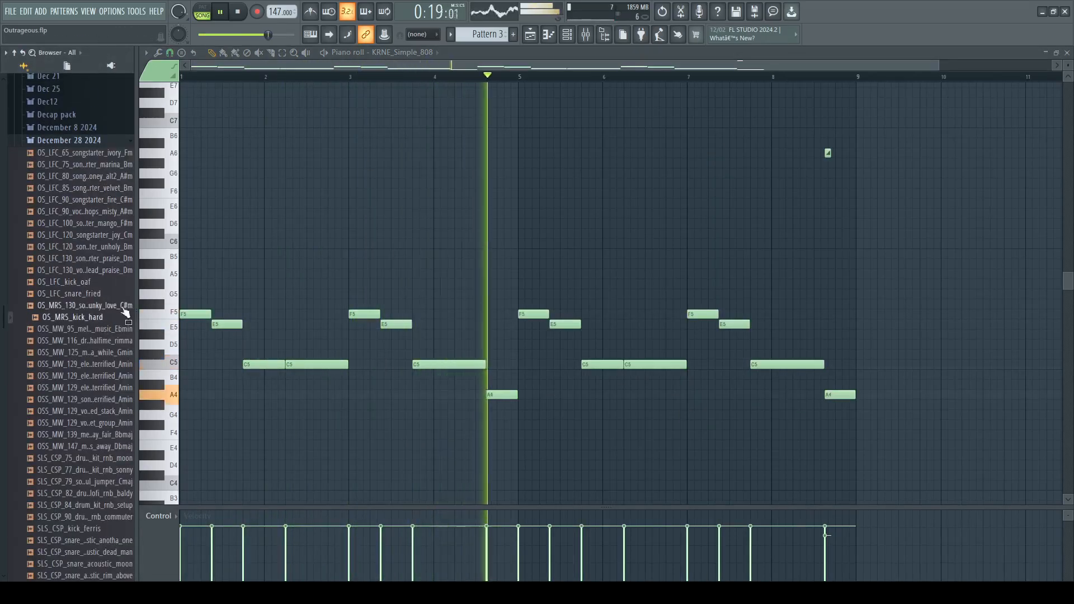
{"action": "left_click", "coordinate": [567, 35]}
{"action": "left_click_drag", "start_coordinate": [68, 316], "coordinate": [231, 371]}
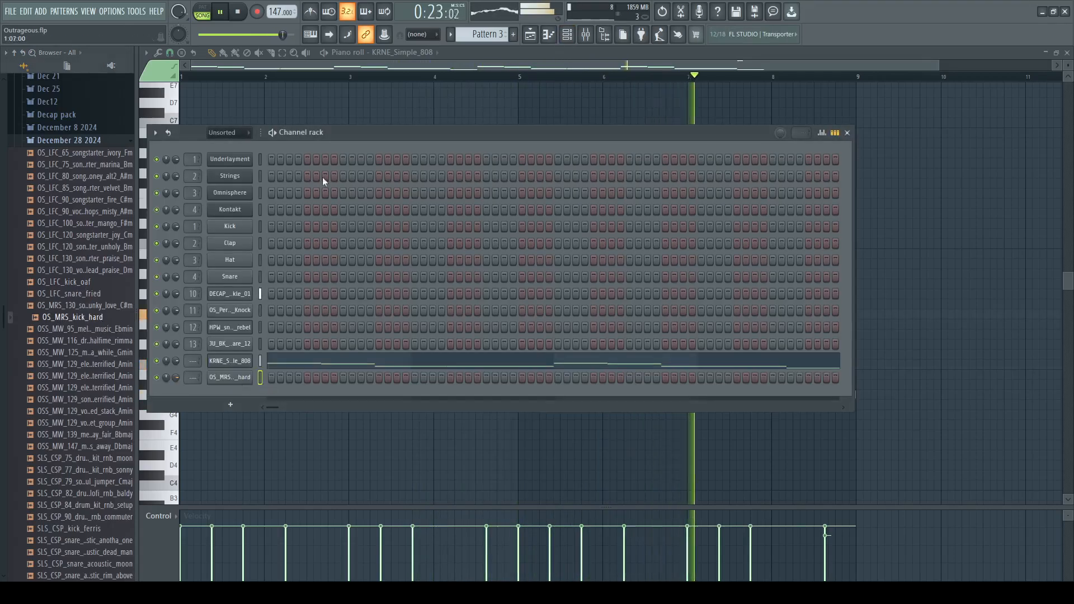
Step: Add three short C5 kicks as a roll on beat 4 of bar 2 and four short C5 kicks in bar 4
{"action": "scroll", "coordinate": [476, 35], "scroll_direction": "down", "scroll_amount": 1}
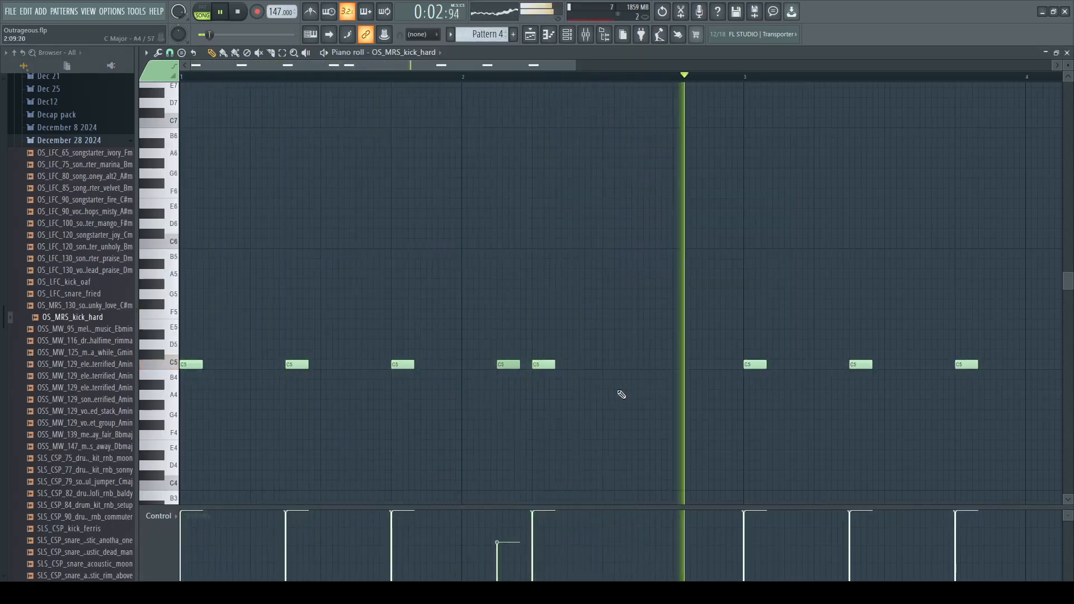
{"action": "left_click", "coordinate": [677, 366]}
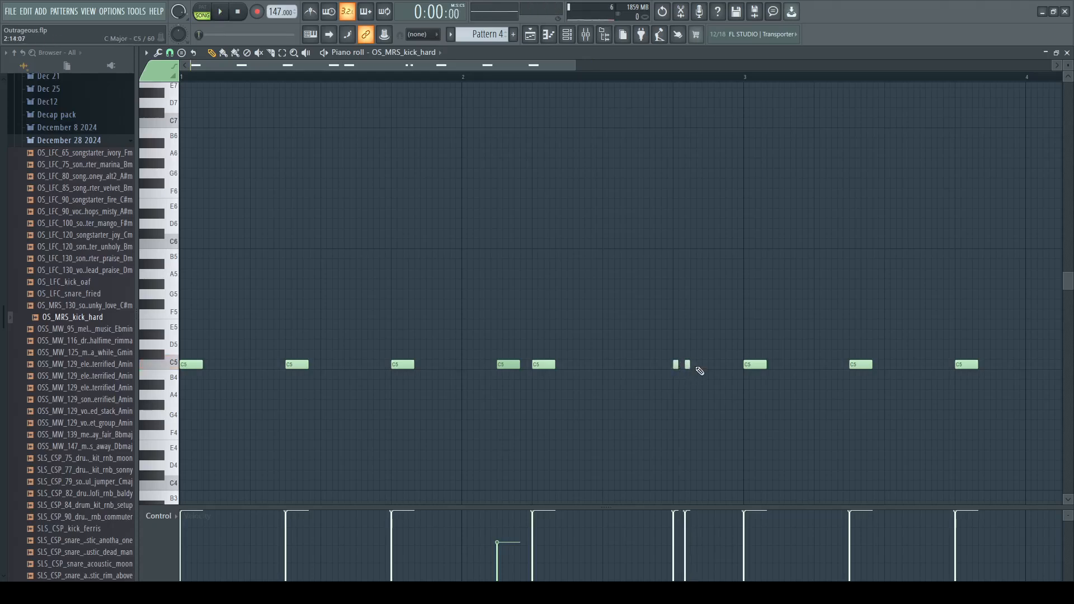
{"action": "left_click", "coordinate": [698, 367]}
{"action": "key", "text": "space"}
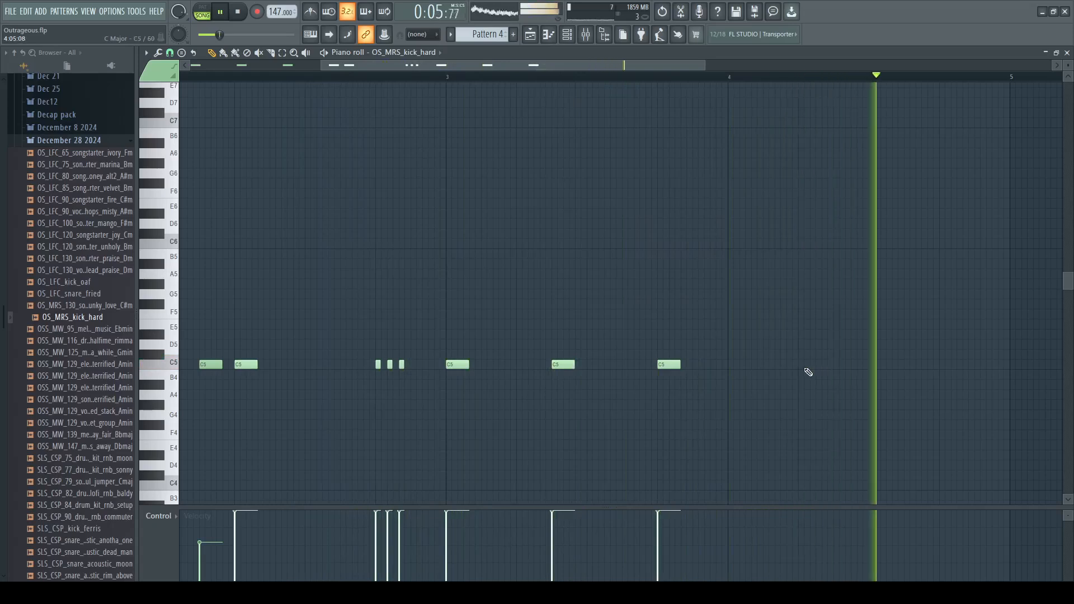
{"action": "left_click", "coordinate": [801, 365]}
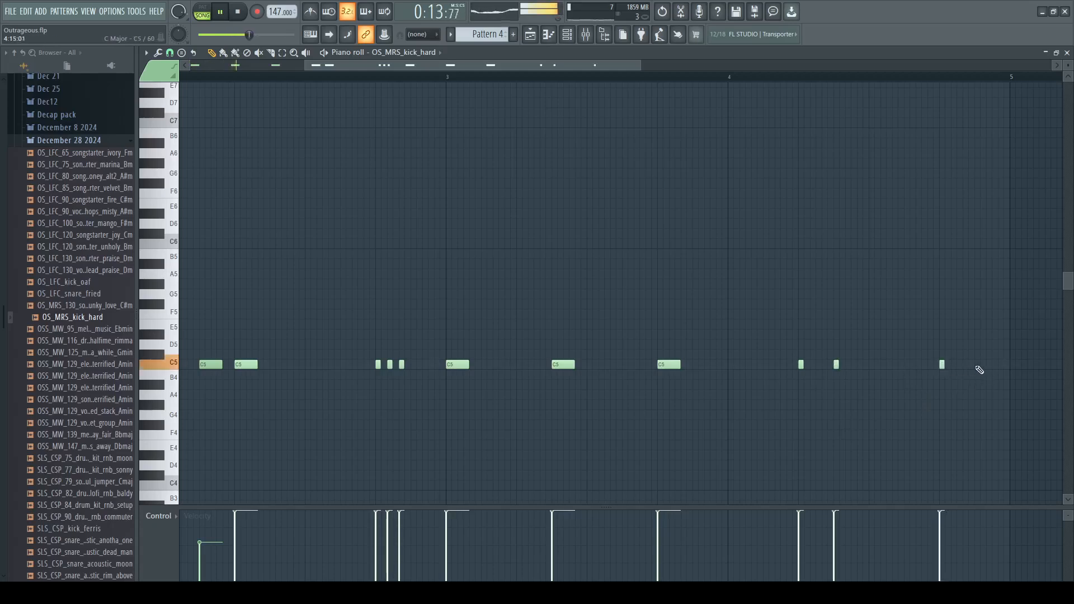
{"action": "left_click", "coordinate": [977, 365]}
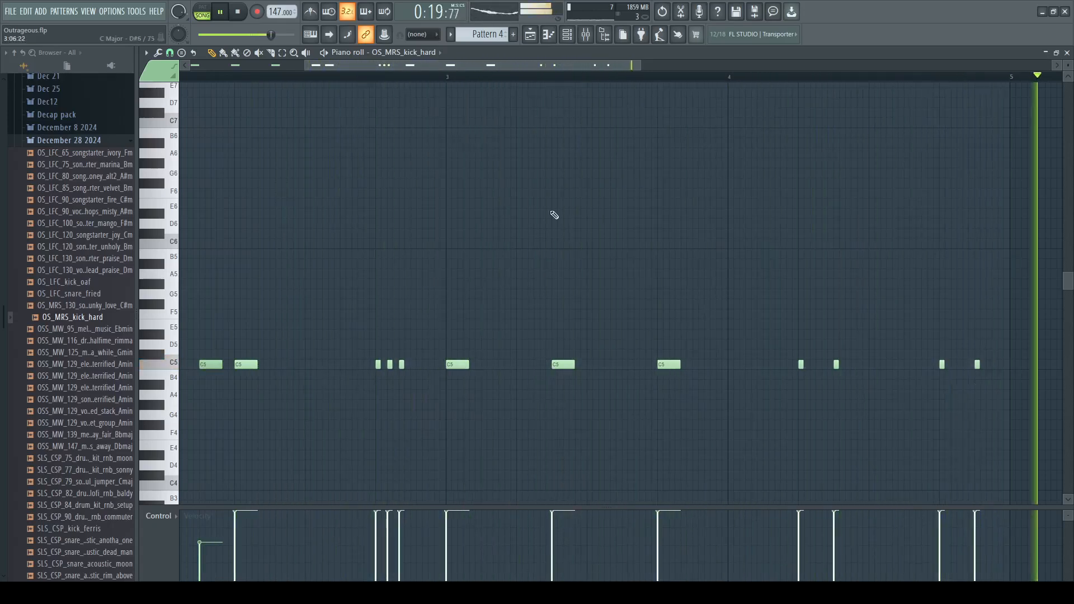
Step: Copy the whole four-bar kick phrase into bars 5 to 8
{"action": "left_click_drag", "start_coordinate": [635, 70], "coordinate": [475, 63]}
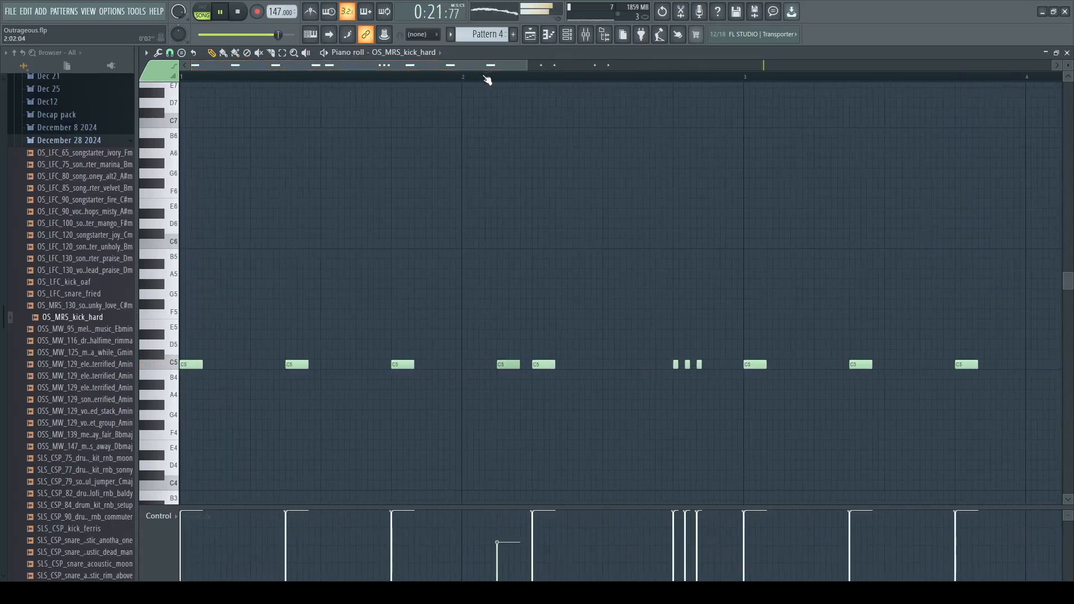
{"action": "scroll", "coordinate": [486, 76], "scroll_direction": "down", "scroll_amount": 2}
{"action": "left_click_drag", "start_coordinate": [940, 387], "coordinate": [173, 269]}
{"action": "left_click_drag", "start_coordinate": [188, 364], "coordinate": [926, 396]}
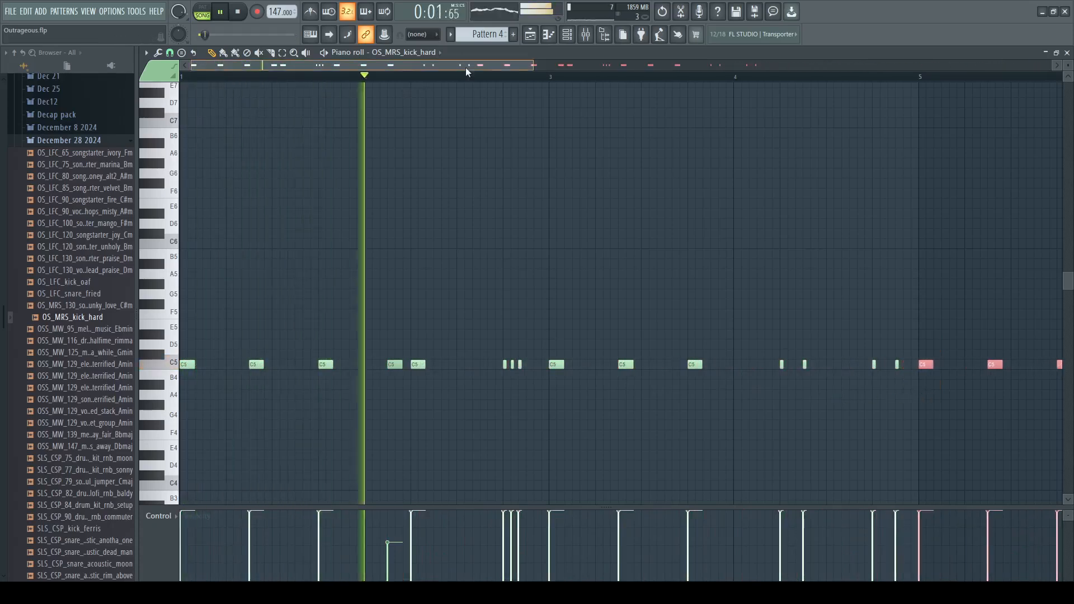
{"action": "left_click_drag", "start_coordinate": [466, 66], "coordinate": [733, 66]}
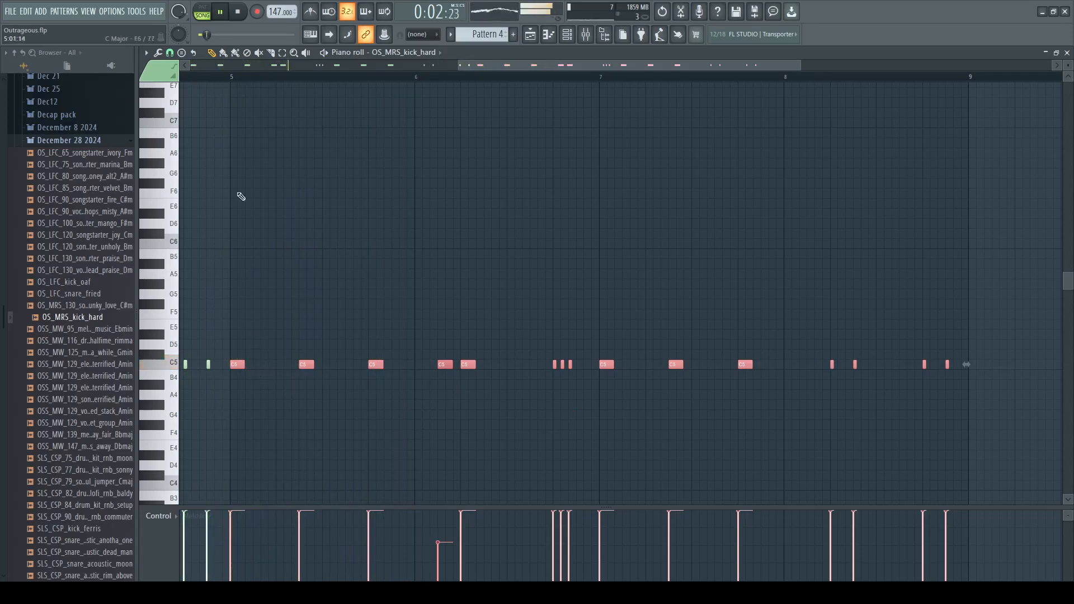
Step: Add an extra C5 kick half a beat into bar 5 and another half a beat into bar 7
{"action": "scroll", "coordinate": [256, 84], "scroll_direction": "up", "scroll_amount": 2}
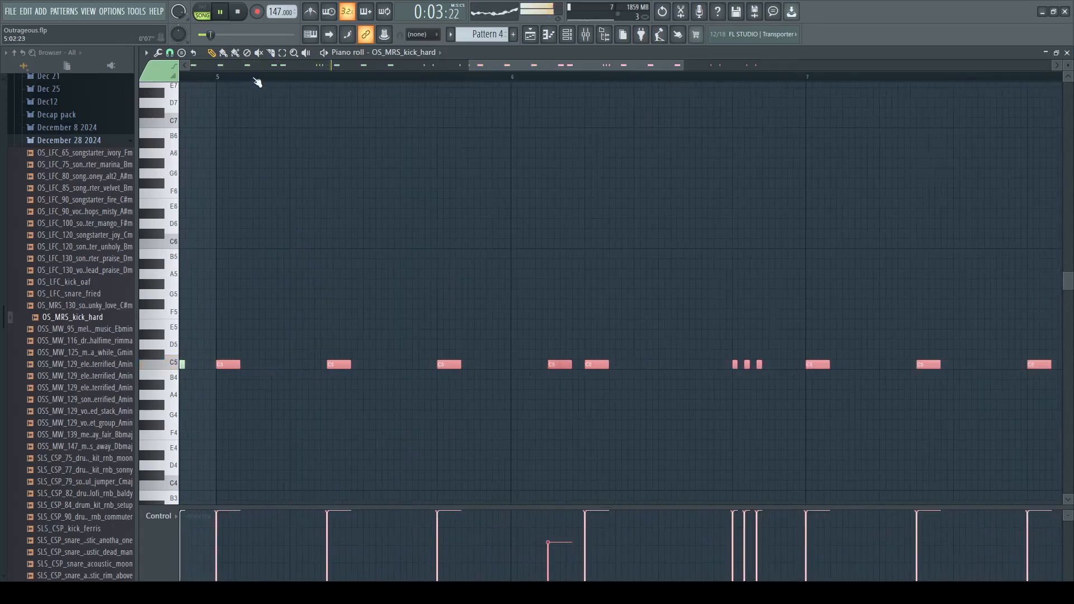
{"action": "left_click", "coordinate": [256, 366]}
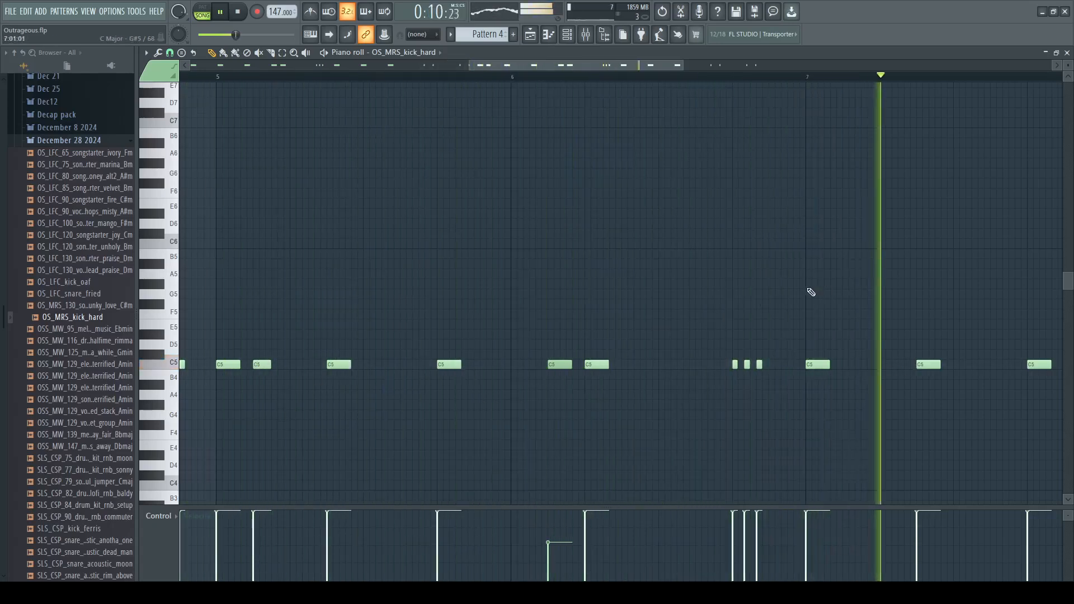
{"action": "left_click", "coordinate": [849, 366]}
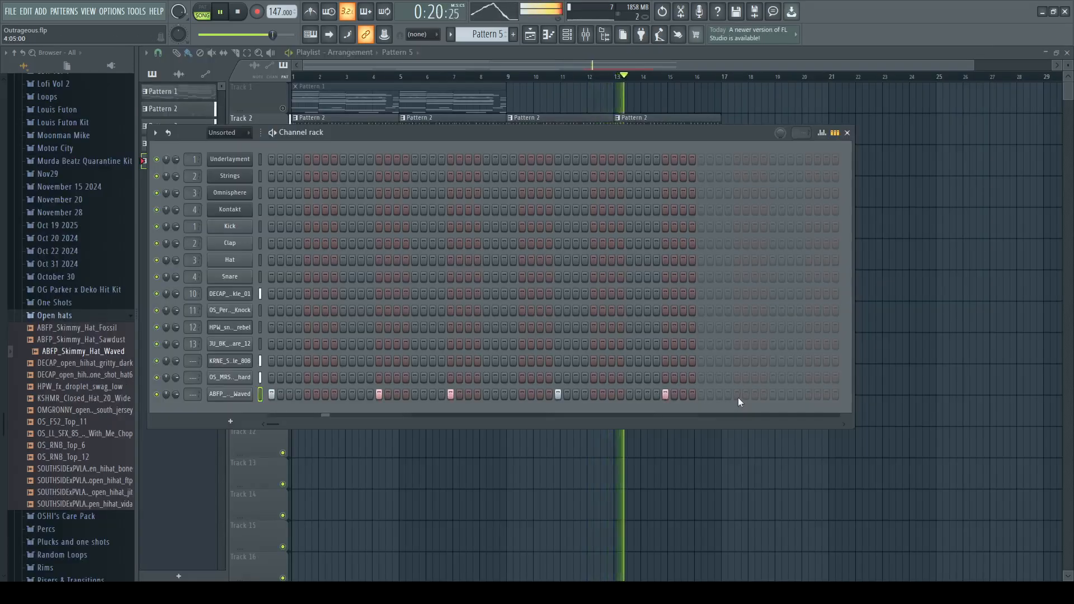
Step: Place an open-hat hit on step 53 and route the 808, kick and open hat to mixer tracks 14 to 16
{"action": "left_click", "coordinate": [738, 396]}
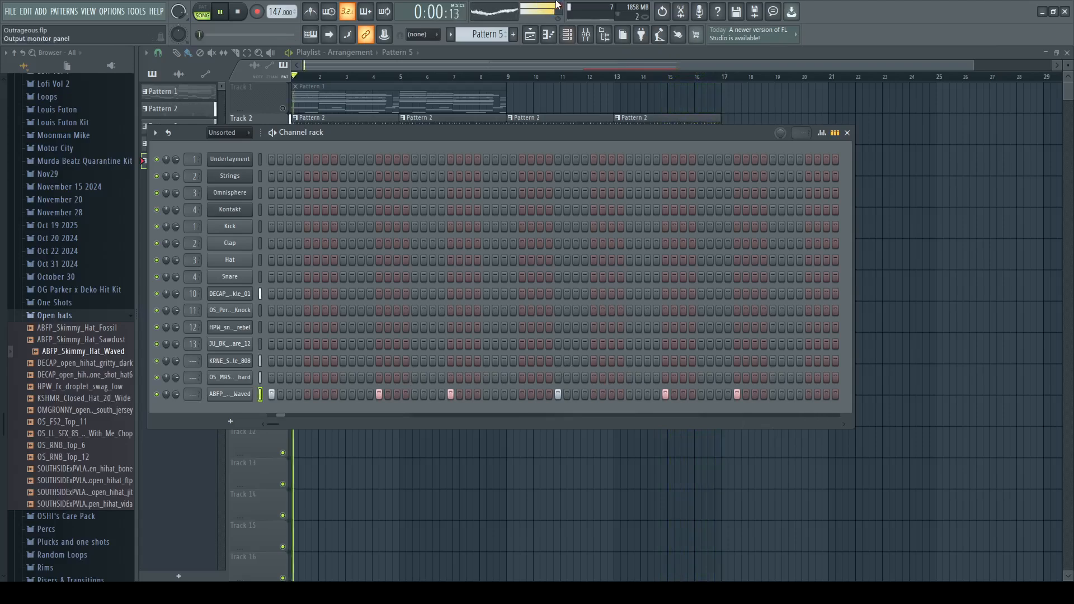
{"action": "left_click", "coordinate": [586, 37]}
{"action": "left_click", "coordinate": [566, 36]}
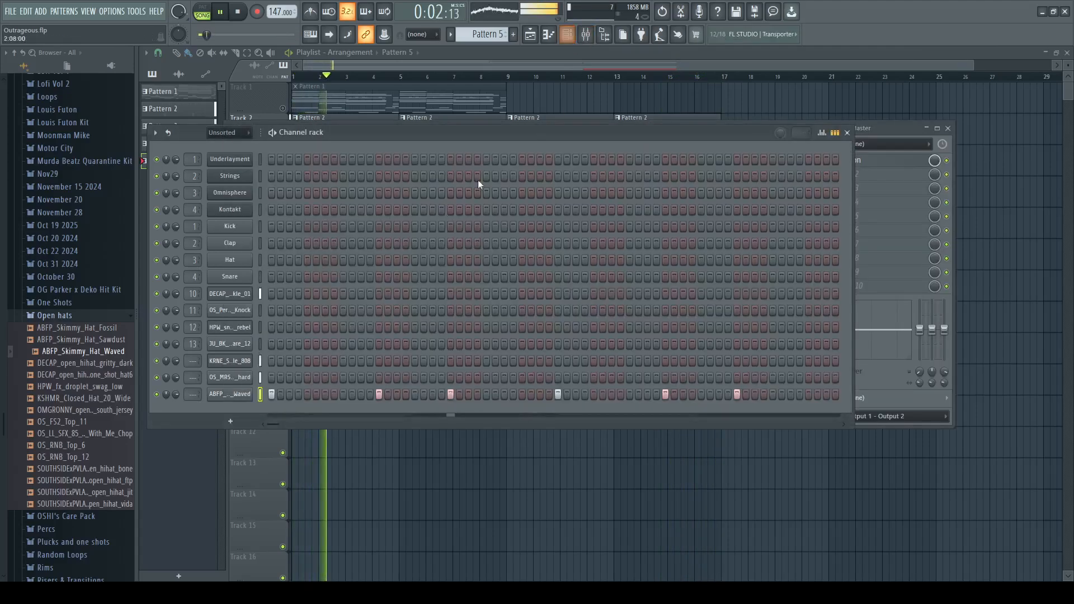
{"action": "left_click", "coordinate": [260, 361]}
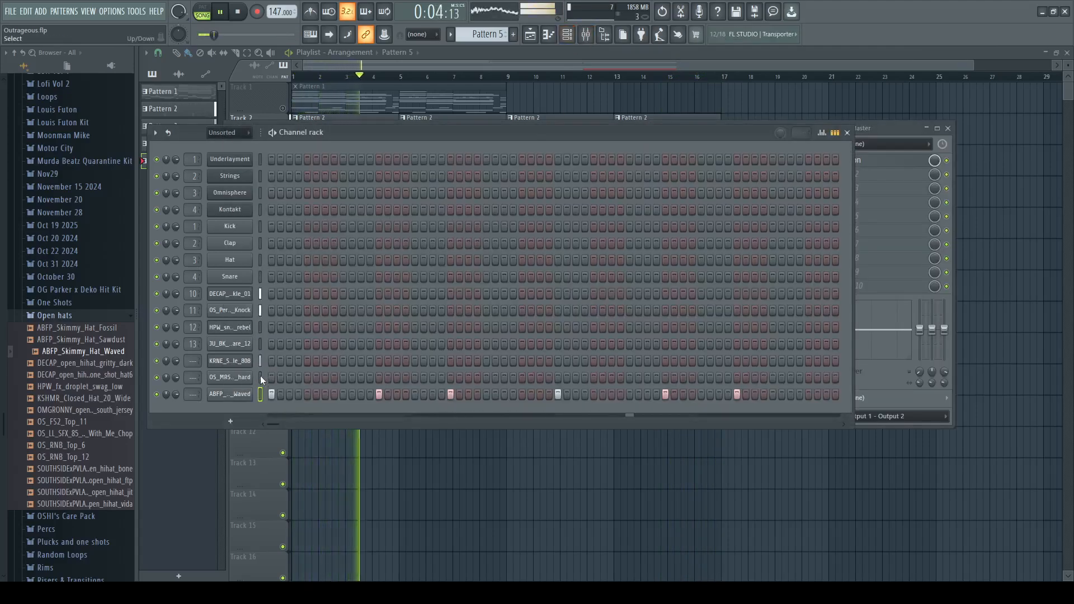
{"action": "left_click", "coordinate": [586, 36]}
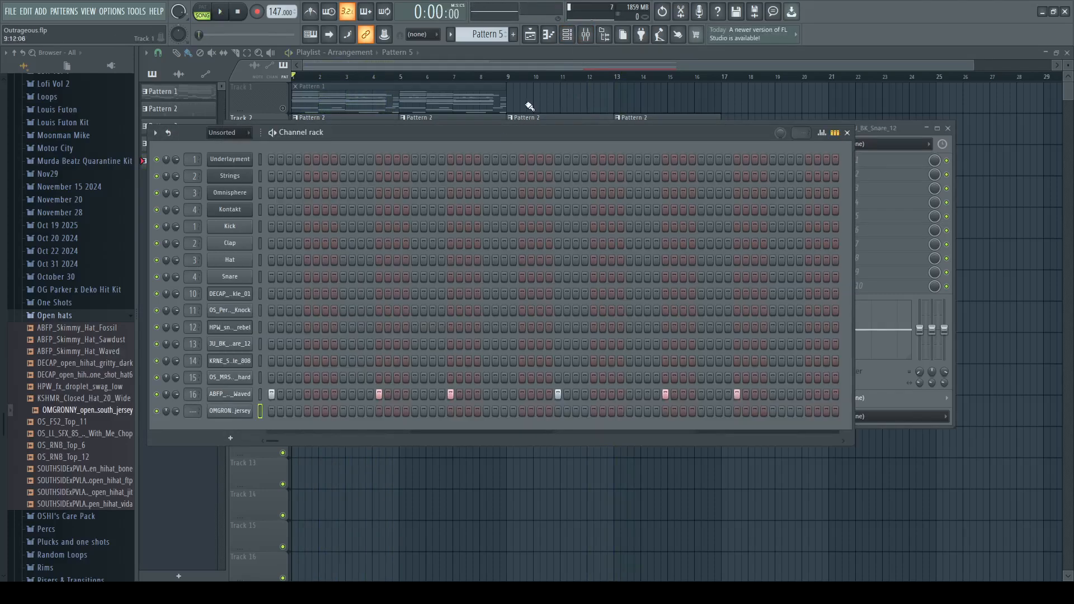
Step: Play the arrangement from the start and clear the selection of its clips
{"action": "left_click", "coordinate": [531, 68]}
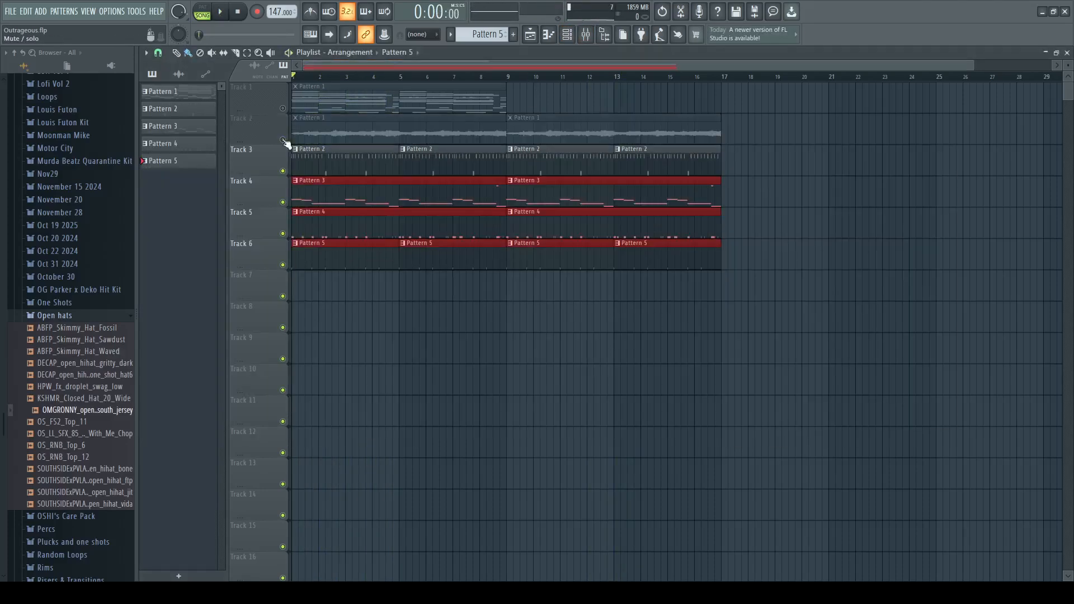
{"action": "key", "text": "space"}
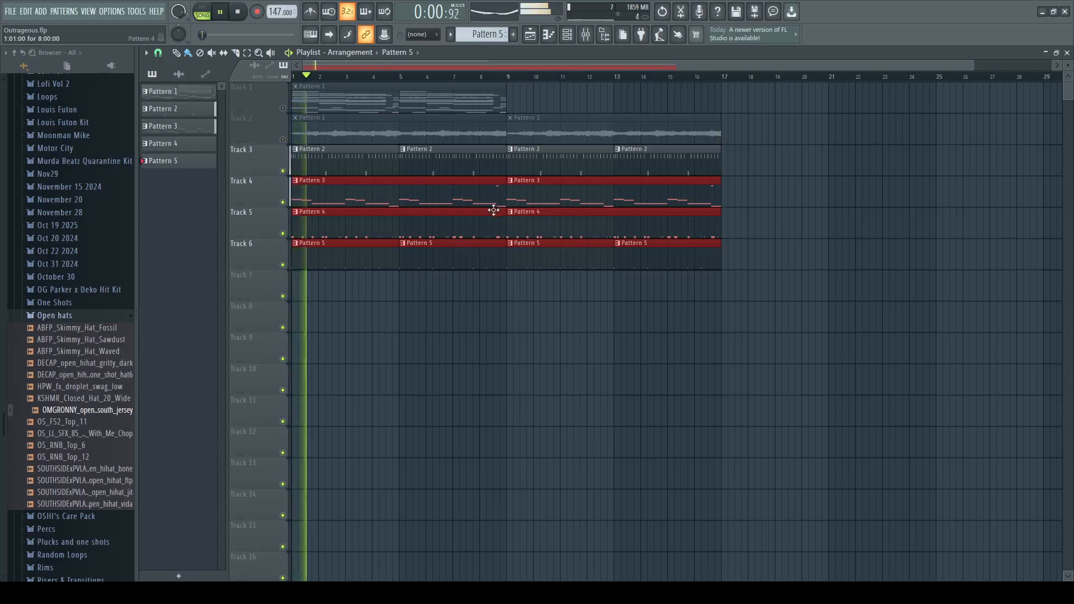
{"action": "left_click", "coordinate": [567, 79], "text": "ctrl"}
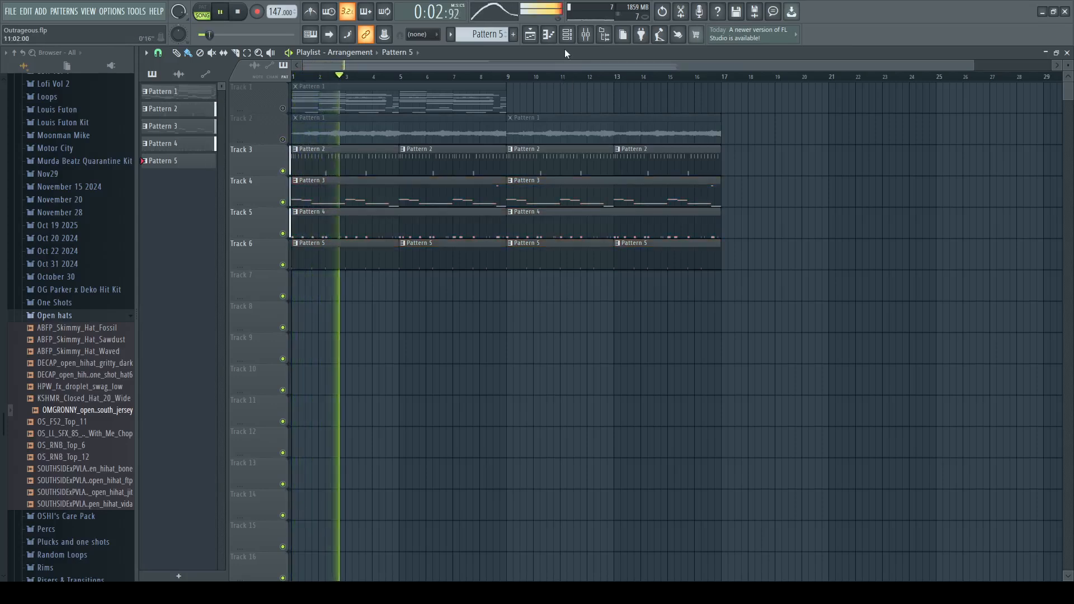
Step: Transpose all the C5 notes of the 808 line in Pattern 3 down to A4 and replay the song
{"action": "double_click", "coordinate": [510, 188]}
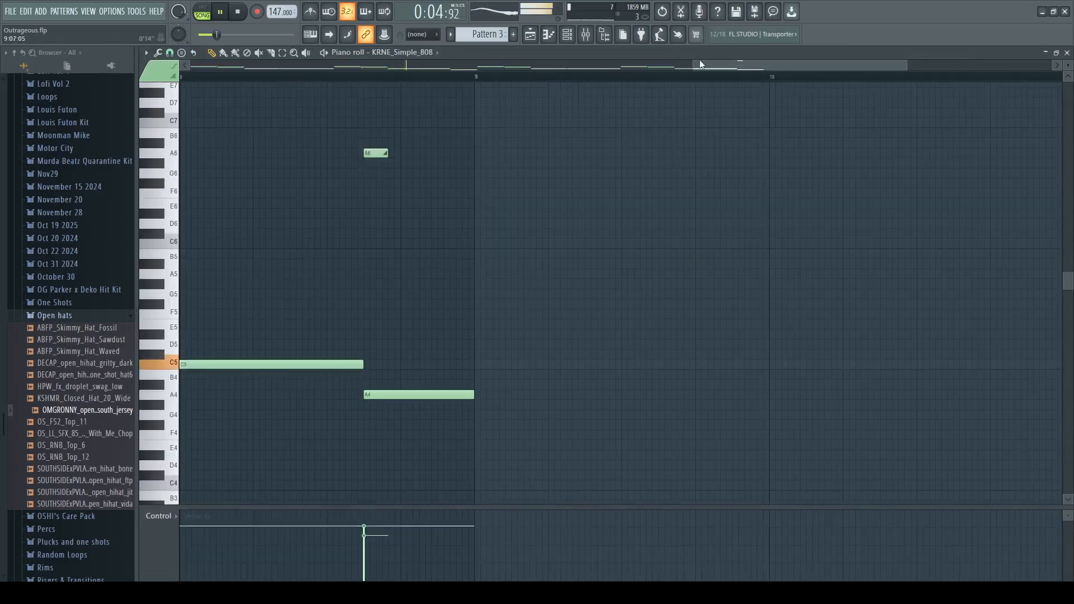
{"action": "left_click_drag", "start_coordinate": [700, 63], "coordinate": [205, 69]}
{"action": "scroll", "coordinate": [268, 84], "scroll_direction": "down", "scroll_amount": 4}
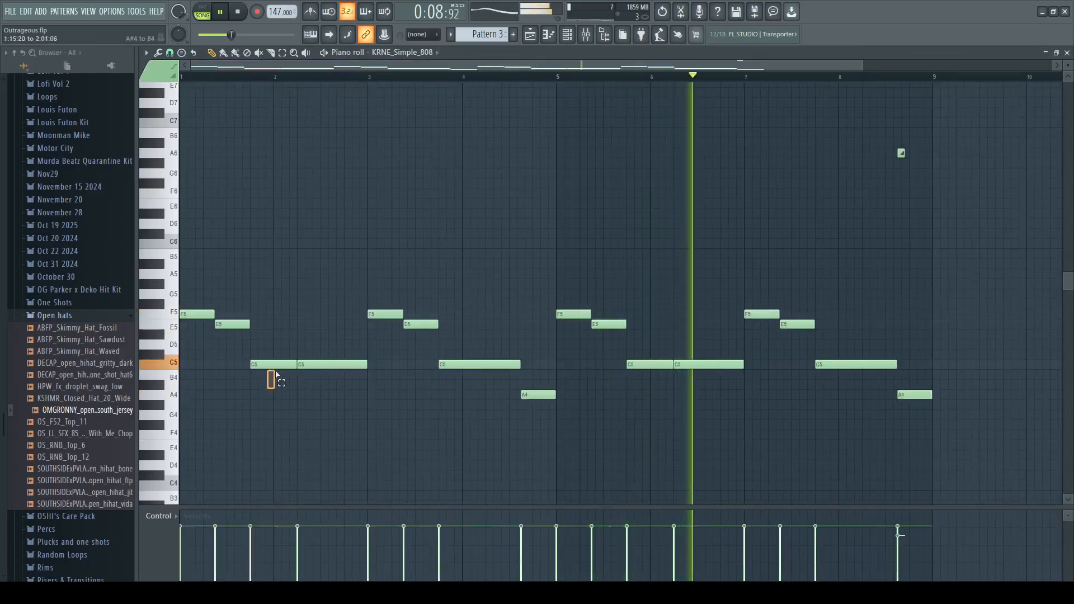
{"action": "left_click_drag", "start_coordinate": [275, 375], "coordinate": [895, 353]}
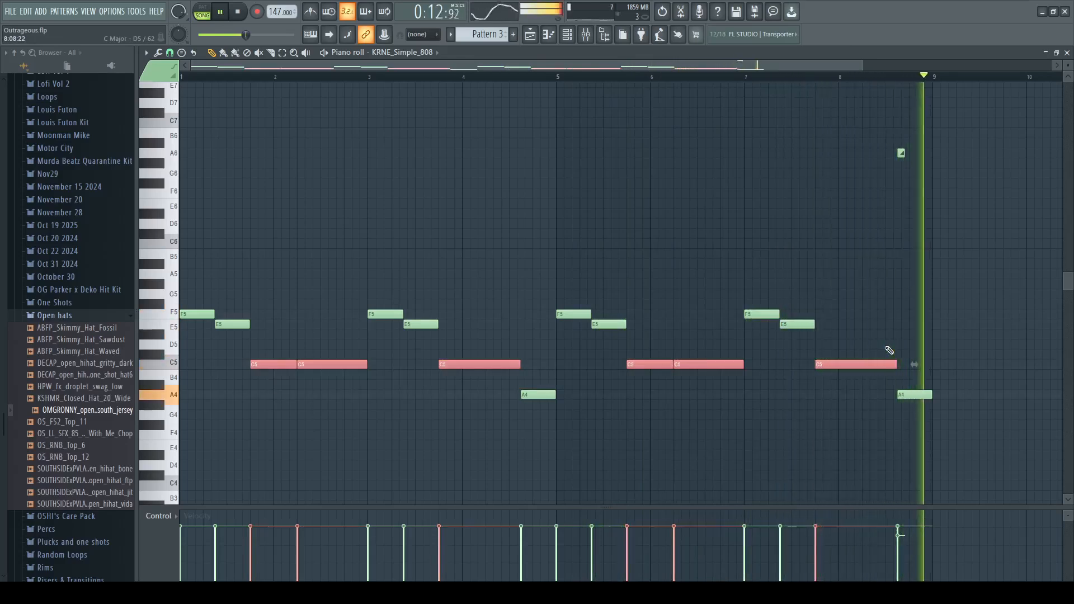
{"action": "key", "text": "Down"}
{"action": "key", "text": "Down"}
{"action": "key", "text": "Down"}
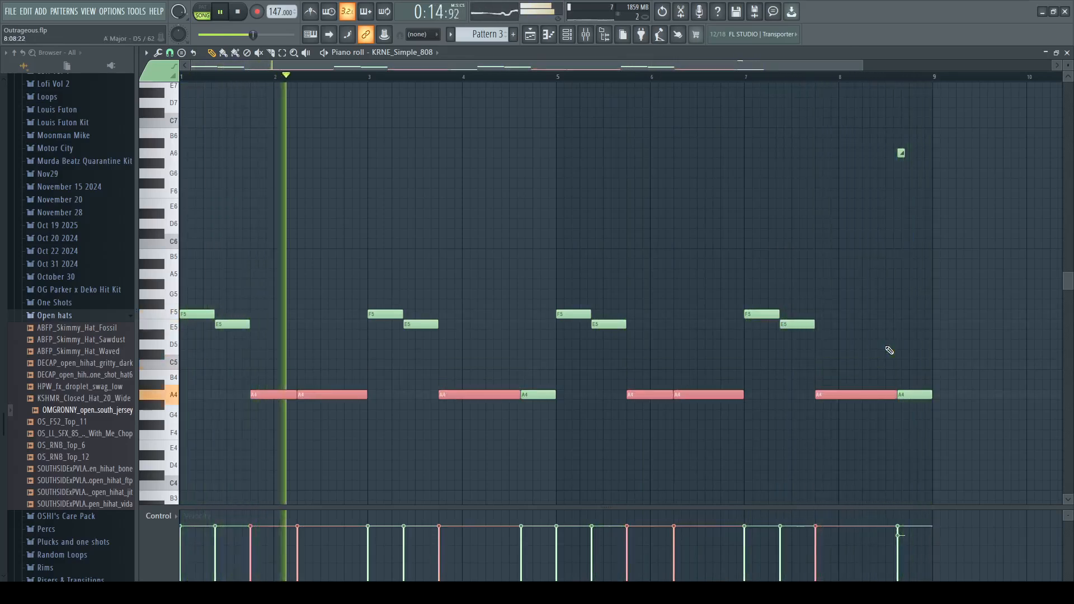
{"action": "key", "text": "space"}
{"action": "key", "text": "space"}
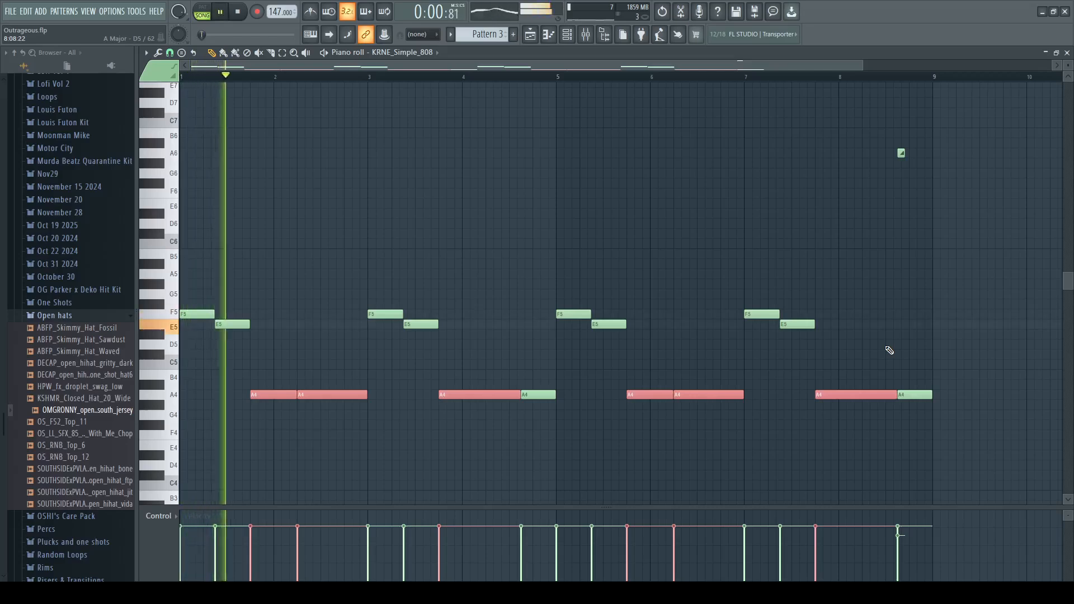
Step: Try the selected 808 notes one octave higher during playback
{"action": "key", "text": "ctrl+Up"}
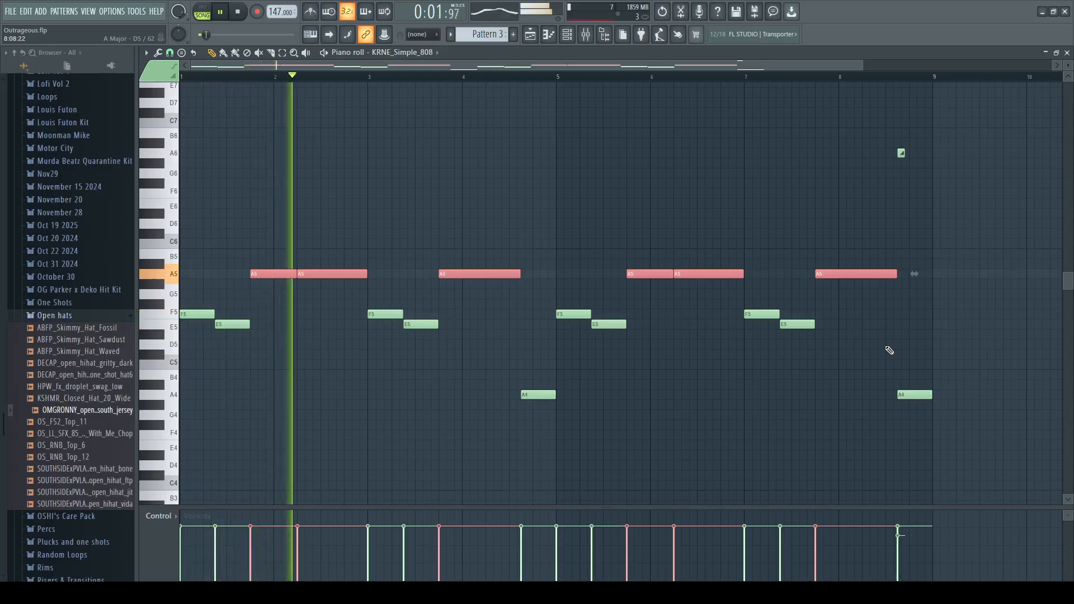
{"action": "key", "text": "ctrl+Down"}
{"action": "key", "text": "space"}
{"action": "key", "text": "space"}
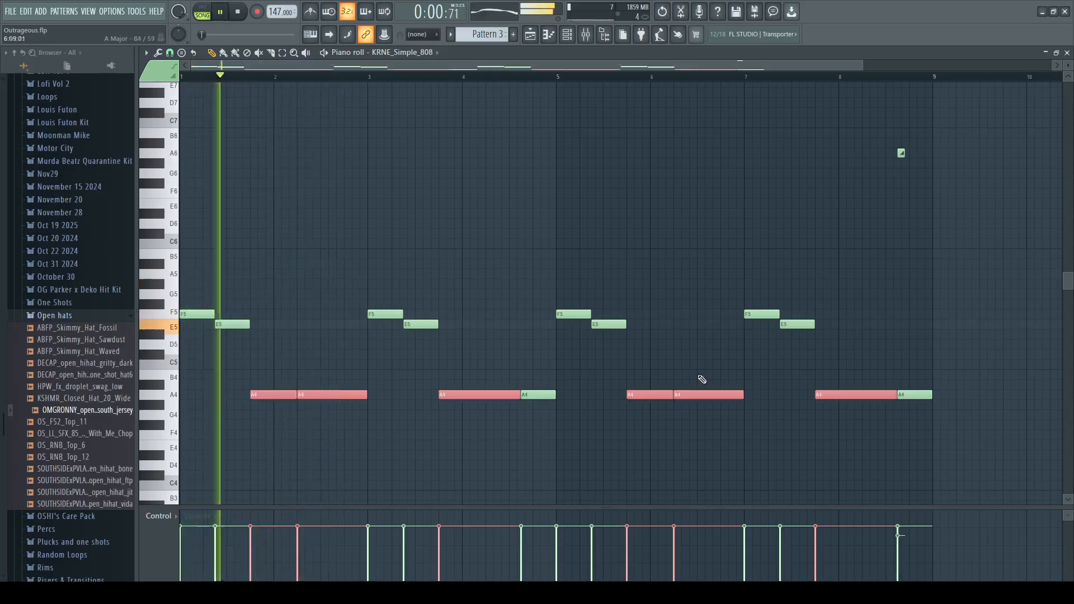
Step: Raise the last 808 note of bar 4 to C5 and listen to the changed line
{"action": "left_click", "coordinate": [529, 395]}
{"action": "key", "text": "shift+Up"}
{"action": "key", "text": "shift+Up"}
{"action": "key", "text": "shift+Up"}
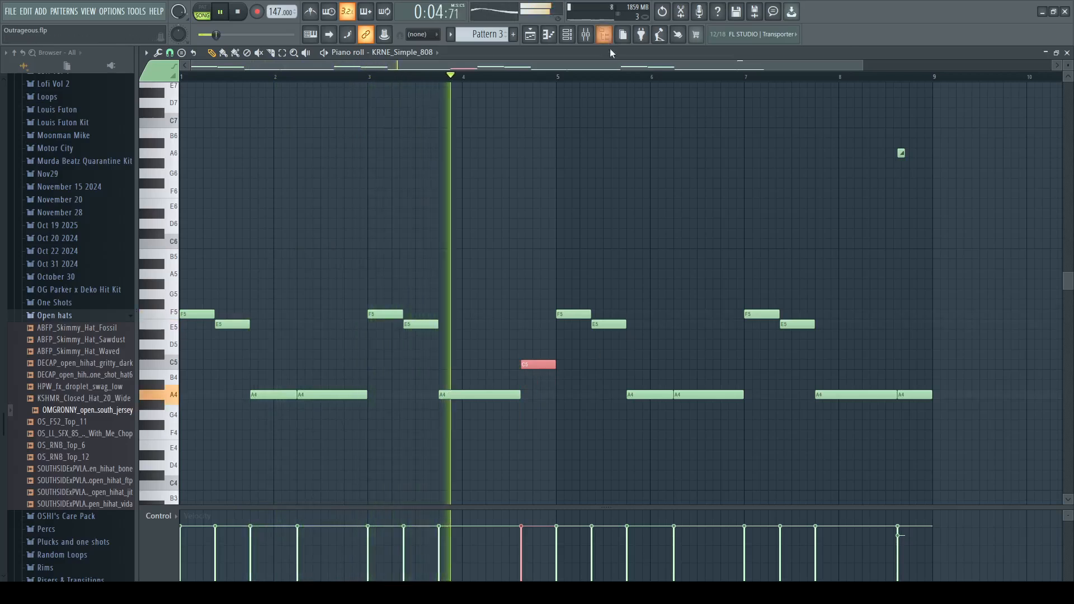
{"action": "left_click", "coordinate": [612, 86], "text": "ctrl"}
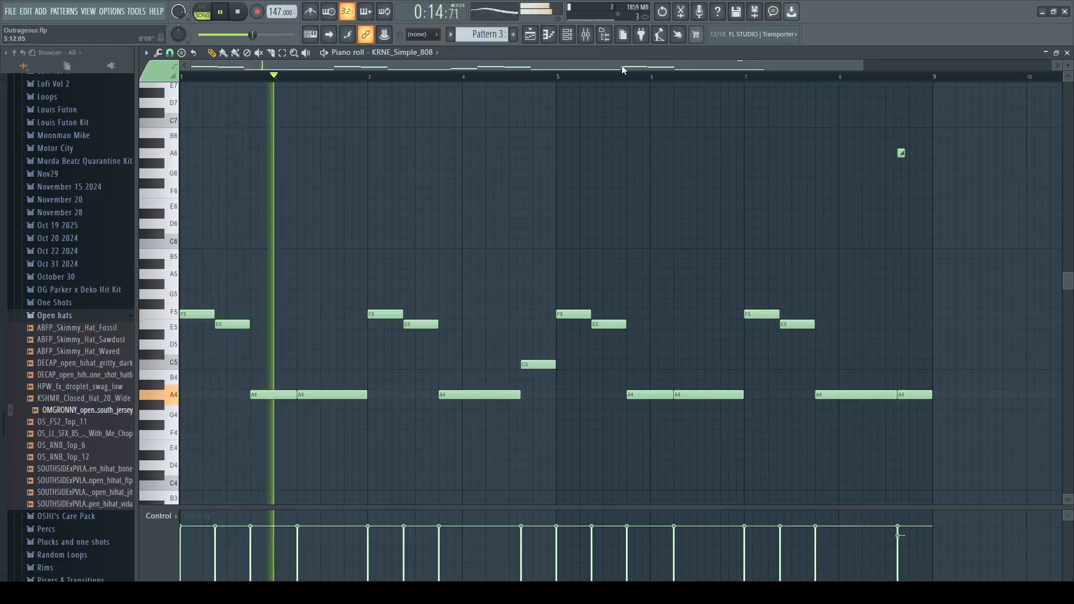
{"action": "key", "text": "space"}
Step: Unmute Track 2 in the playlist and reverse its Pattern 1 audio clip
{"action": "left_click", "coordinate": [530, 35]}
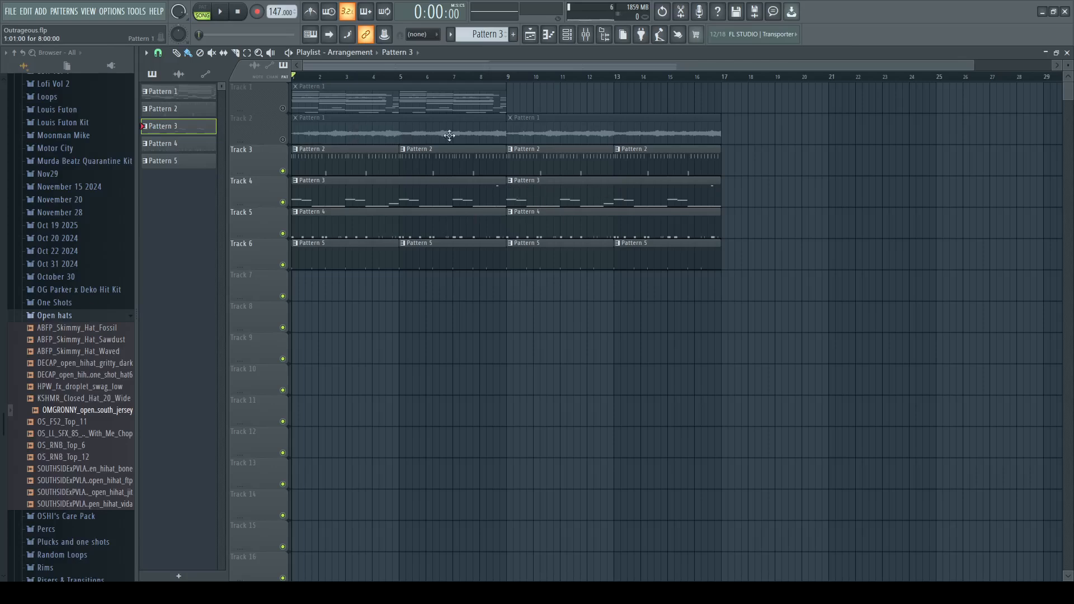
{"action": "left_click", "coordinate": [282, 139]}
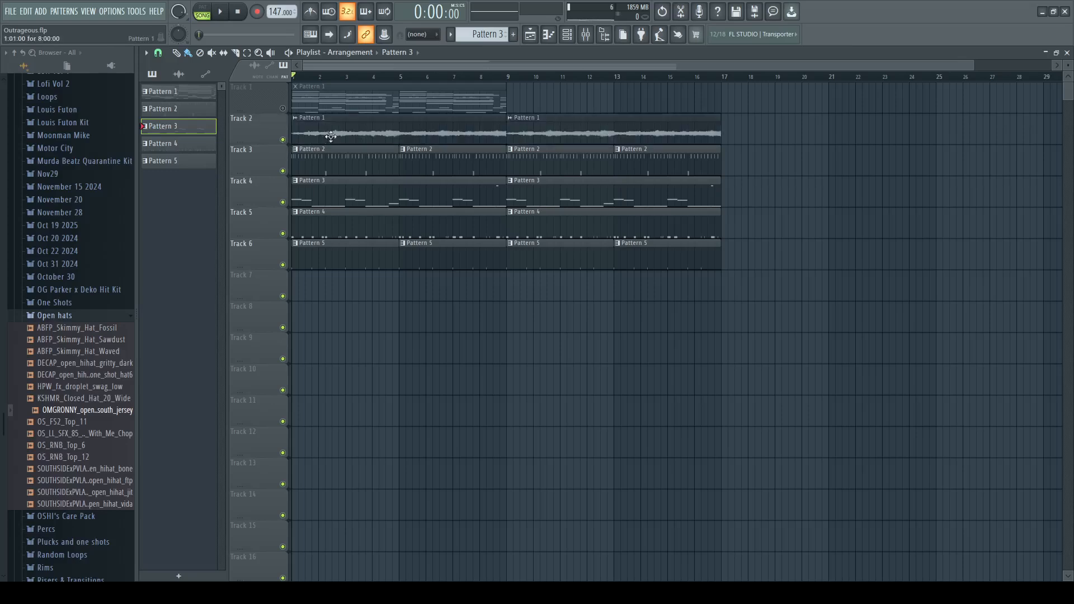
{"action": "double_click", "coordinate": [344, 134]}
{"action": "left_click", "coordinate": [341, 263]}
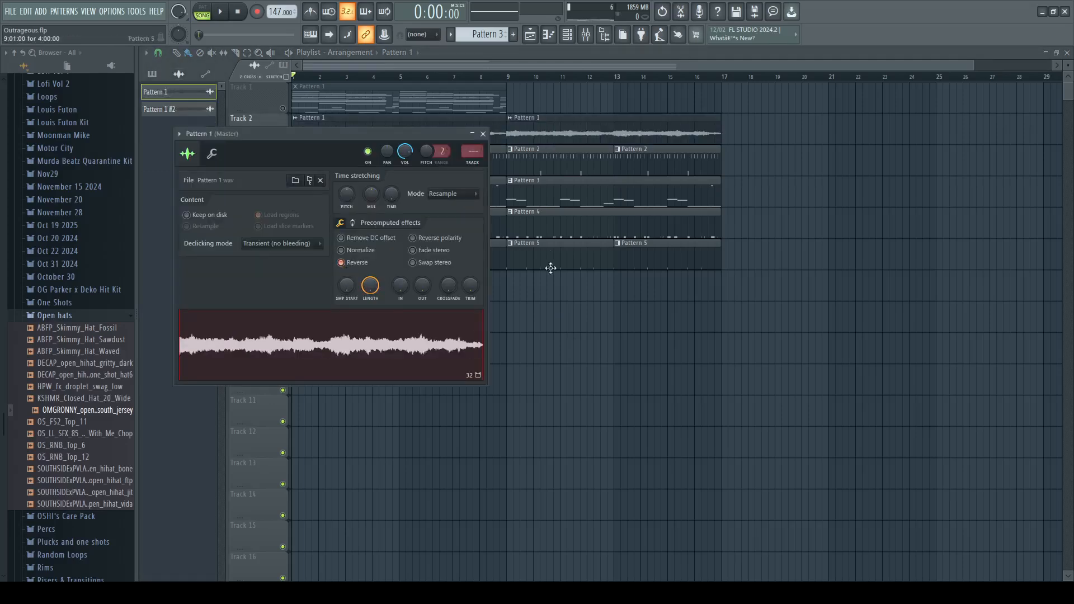
{"action": "key", "text": "Escape"}
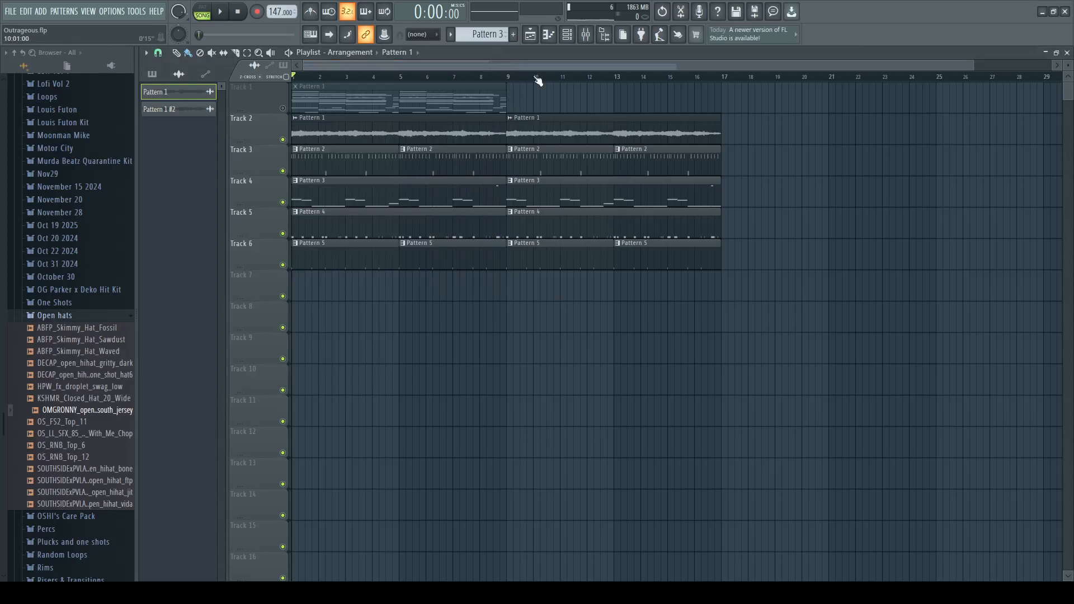
Step: Route the Pattern 1 audio clip to mixer insert 5 while the song plays
{"action": "key", "text": "space"}
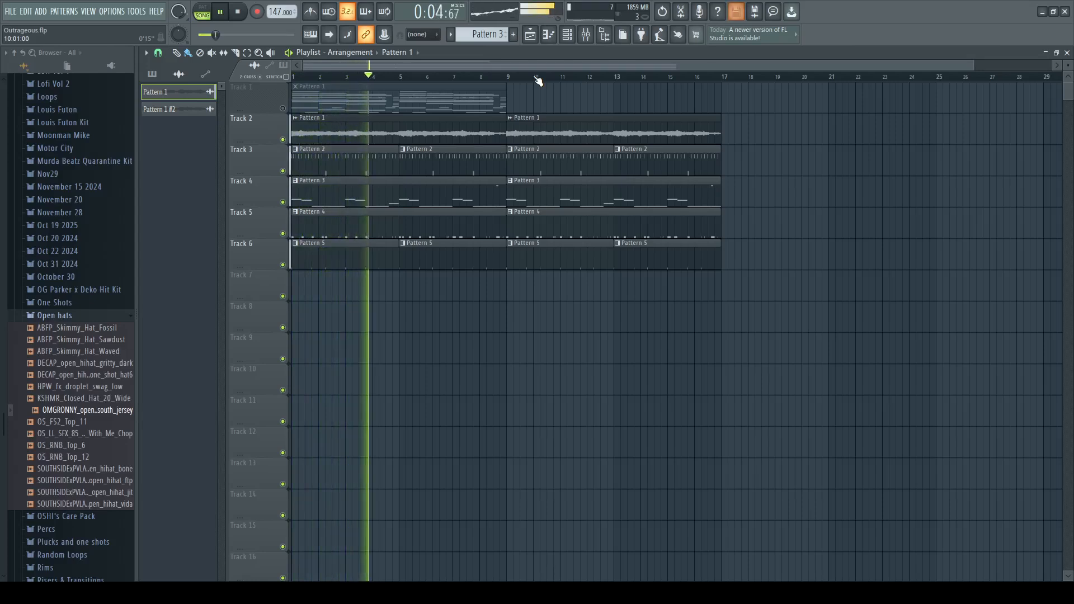
{"action": "key", "text": "F9"}
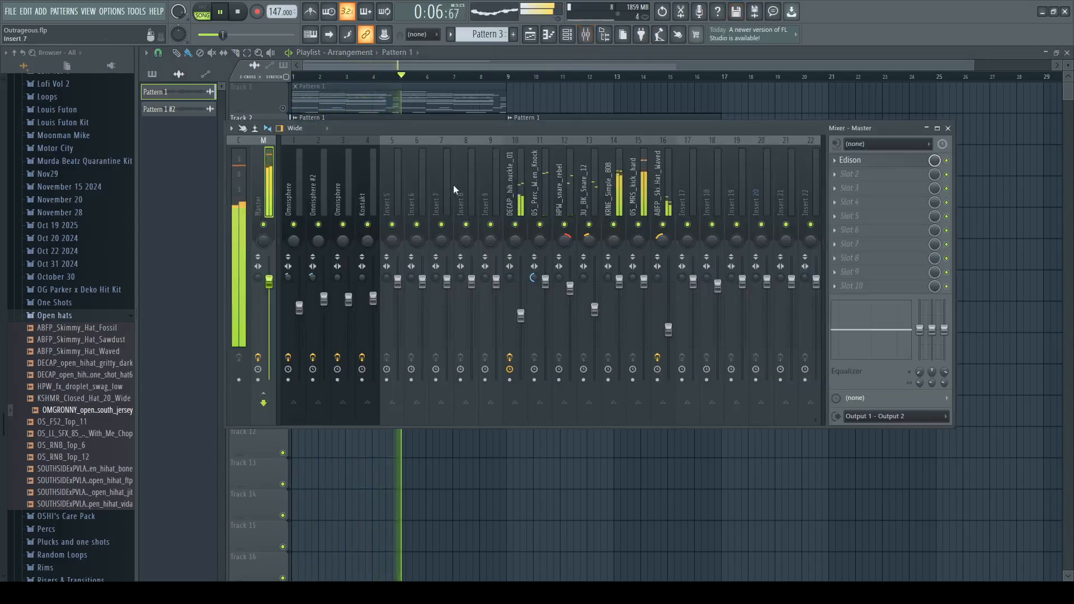
{"action": "left_click", "coordinate": [401, 205]}
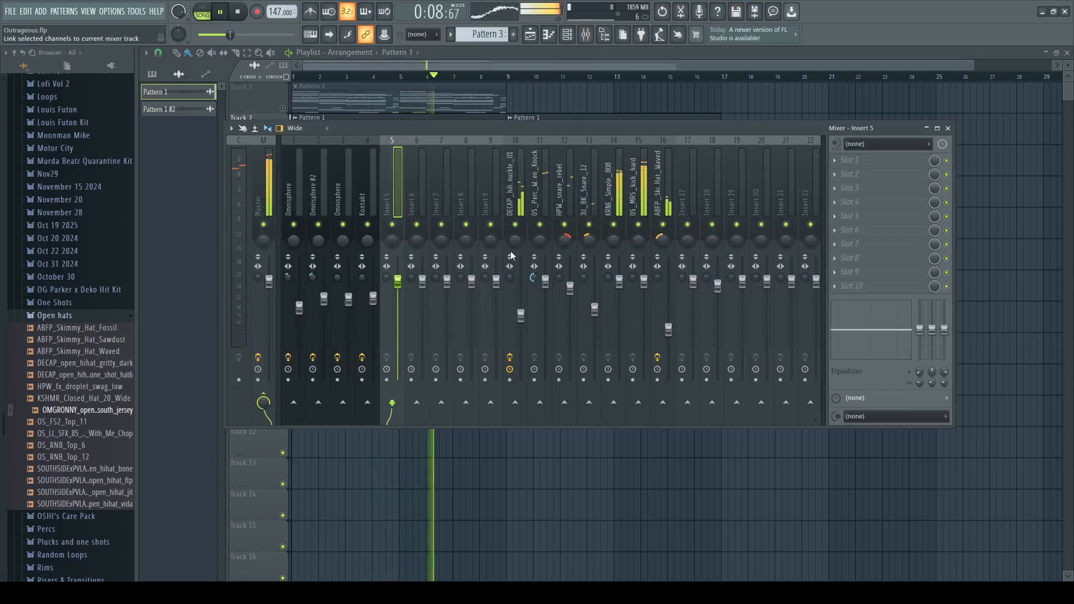
{"action": "key", "text": "ctrl+l"}
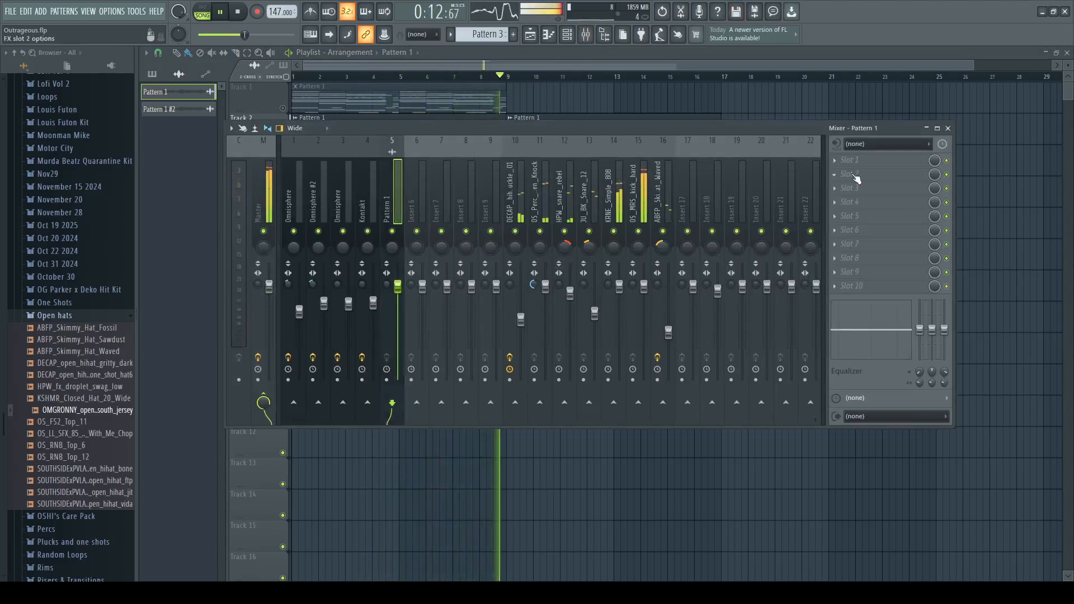
Step: Add Fruity Chorus to the Pattern 1 mixer track and lower its volume to 91% during playback
{"action": "key", "text": "space"}
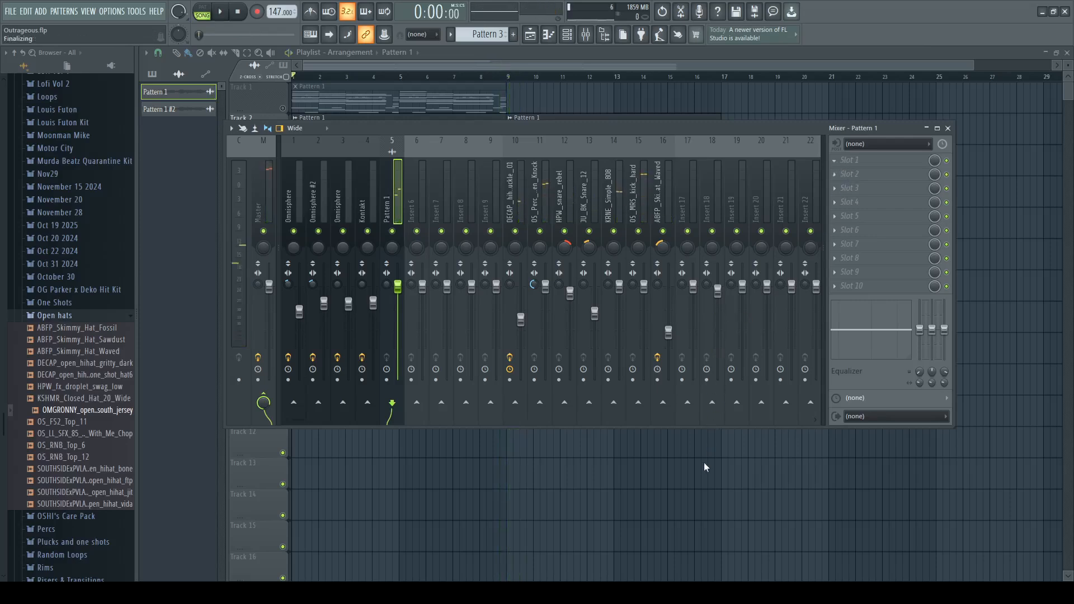
{"action": "left_click", "coordinate": [576, 132]}
{"action": "key", "text": "space"}
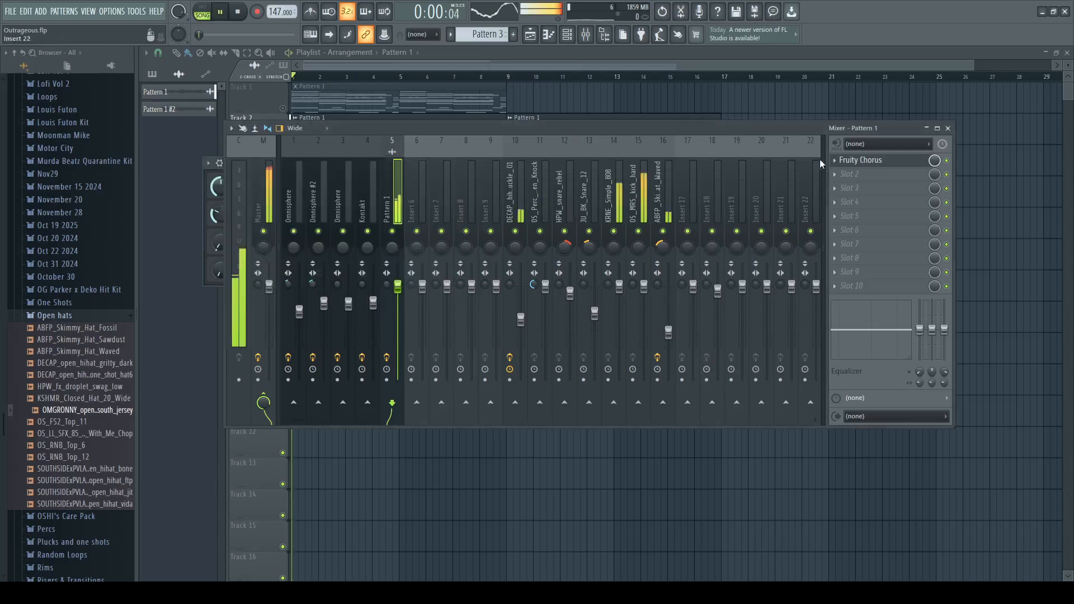
{"action": "left_click_drag", "start_coordinate": [398, 287], "coordinate": [397, 295]}
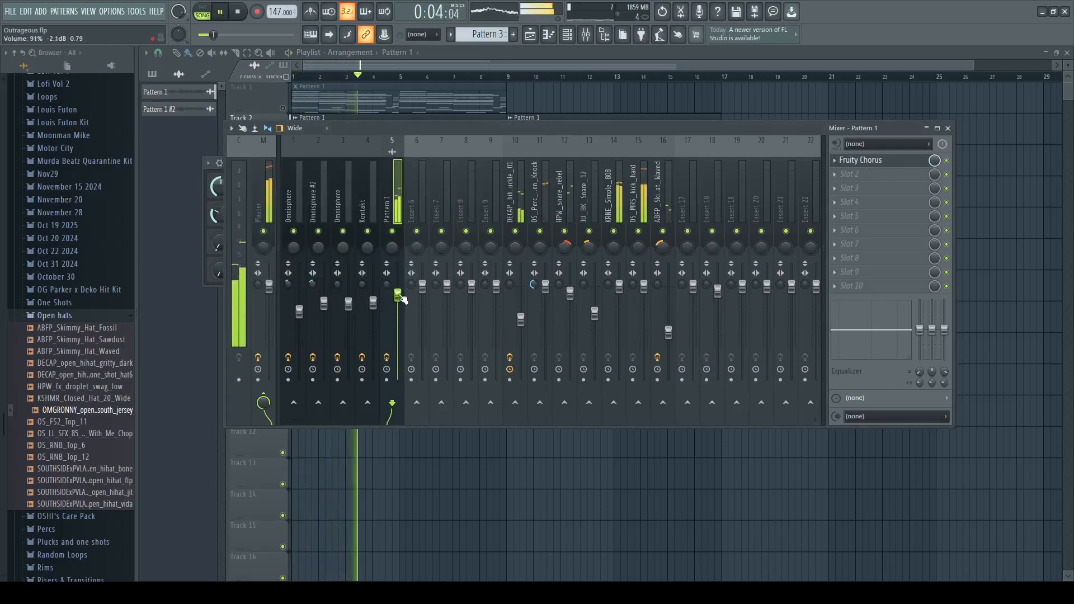
{"action": "key", "text": "space"}
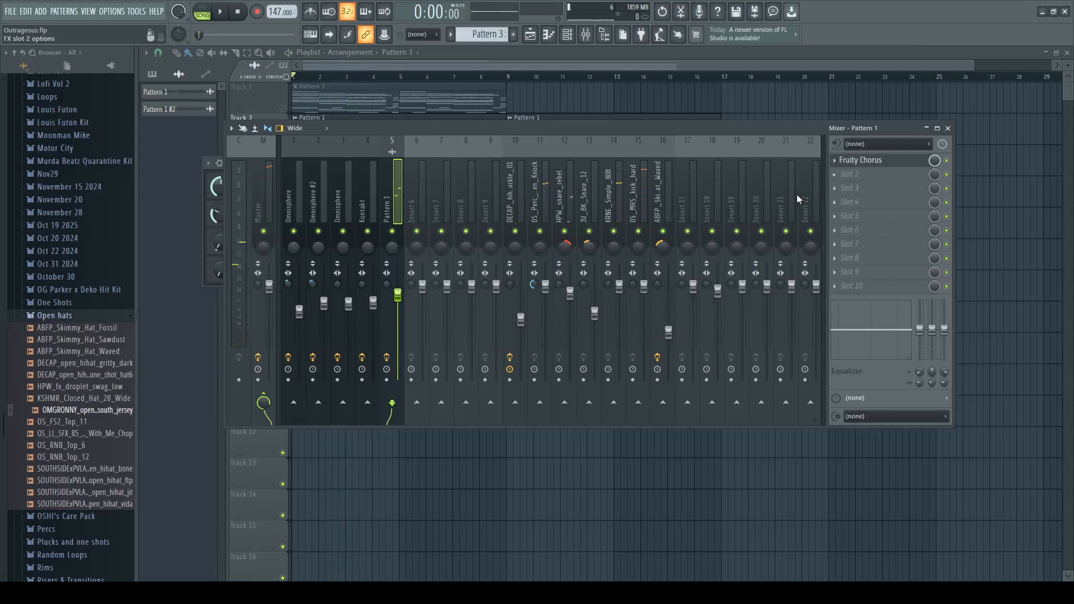
Step: Try Vocal Doubler on the Pattern 1 mixer track with 100% separation and 30% variation
{"action": "left_click", "coordinate": [717, 218]}
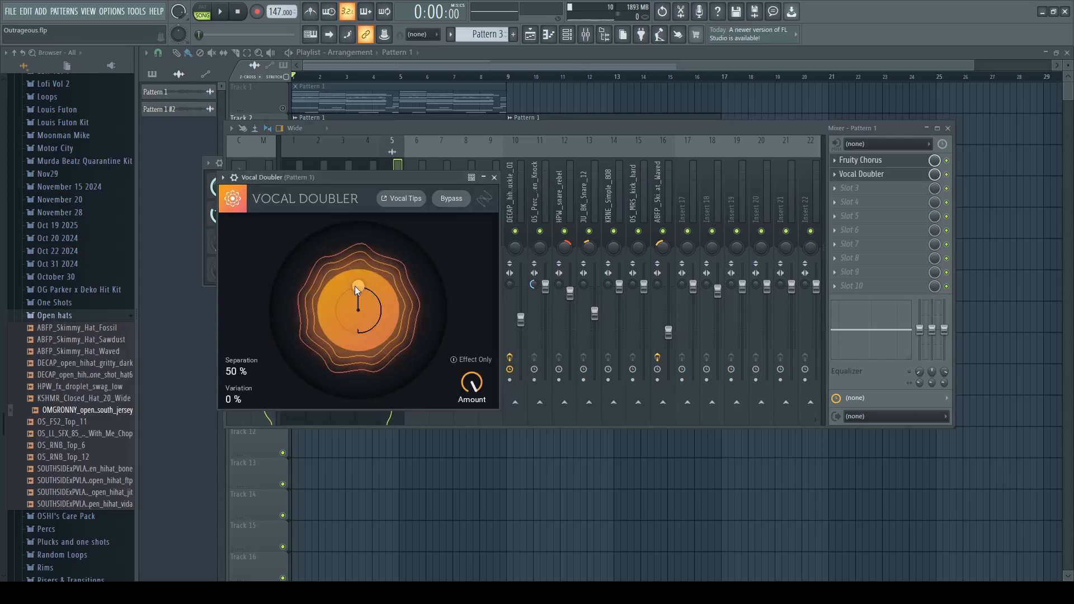
{"action": "left_click_drag", "start_coordinate": [355, 287], "coordinate": [422, 263]}
{"action": "key", "text": "space"}
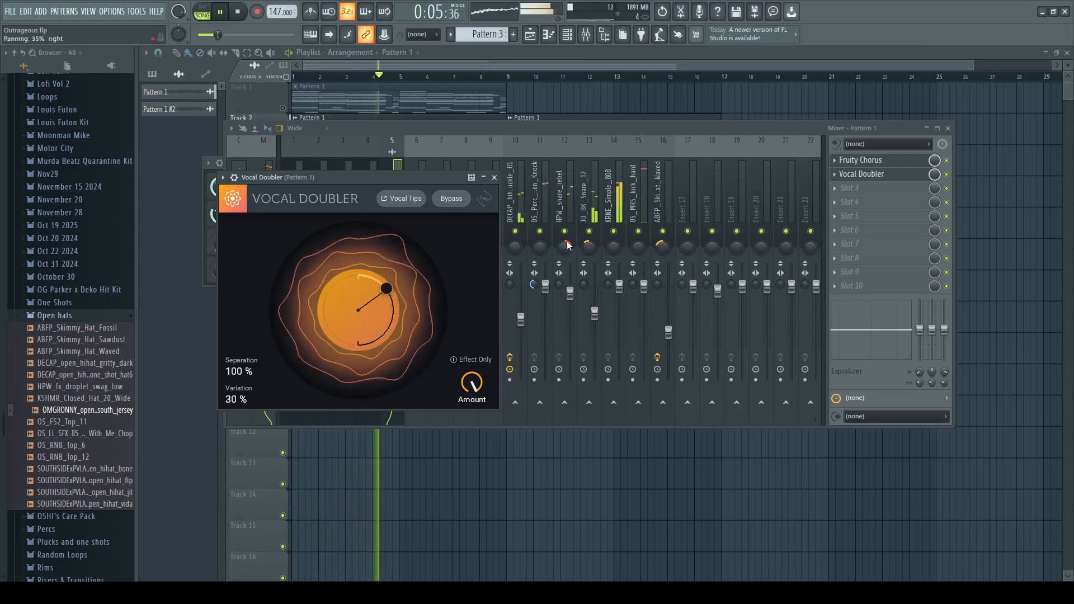
{"action": "left_click", "coordinate": [592, 127]}
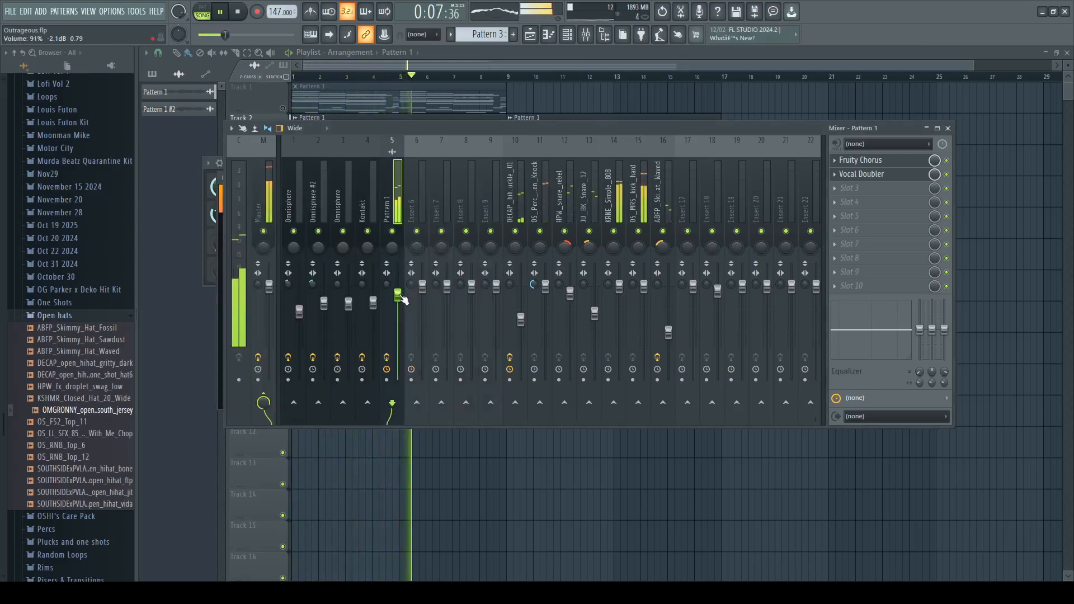
{"action": "key", "text": "space"}
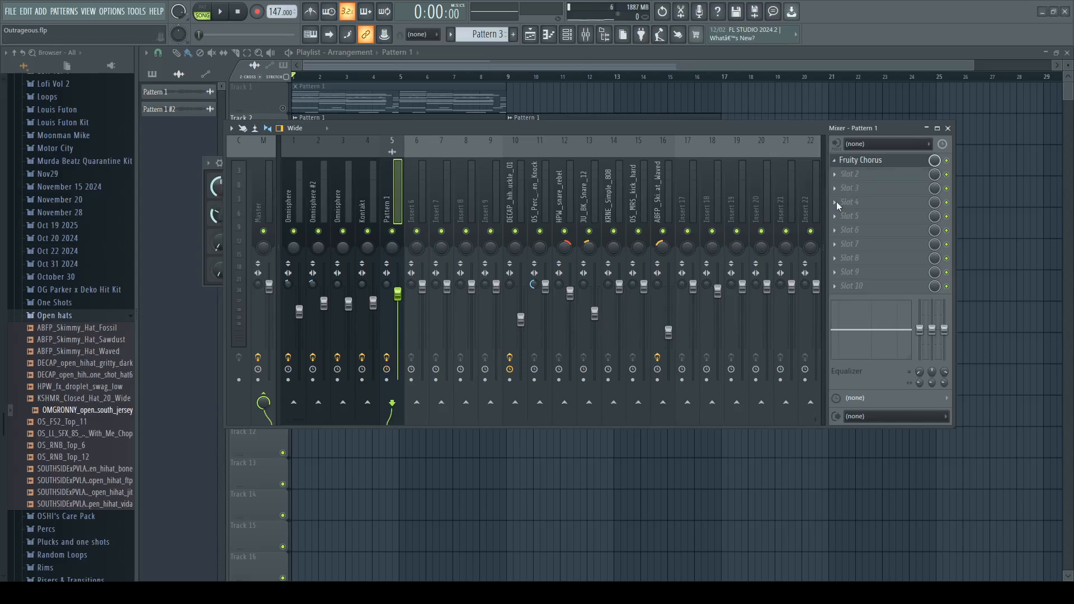
Step: Add Fruity parametric EQ 2 to the Master and sweep its band 7 low-pass cutoff upward during playback
{"action": "left_click", "coordinate": [269, 215]}
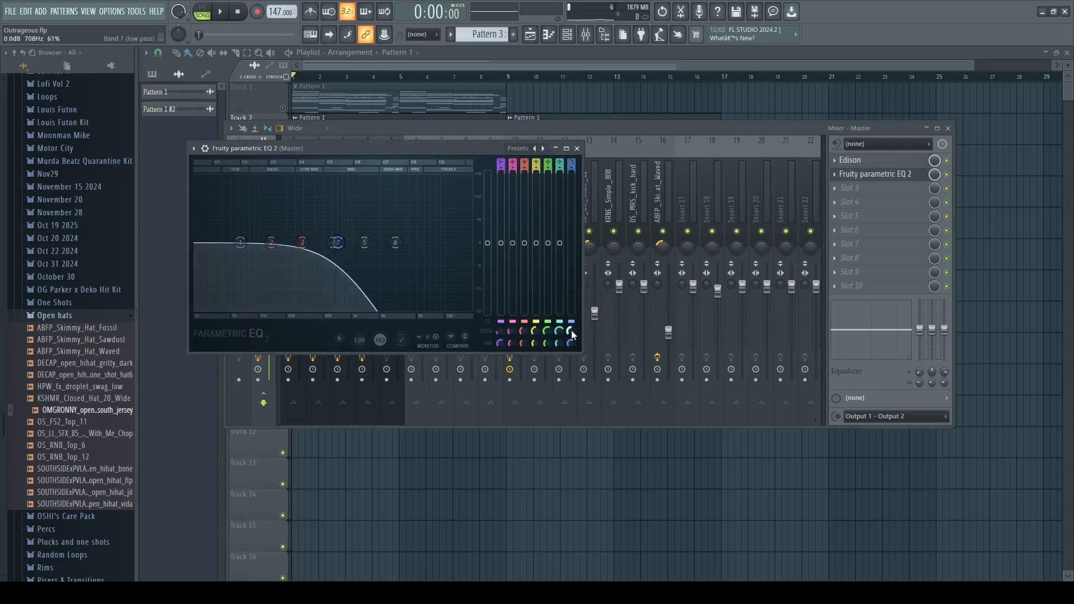
{"action": "key", "text": "space"}
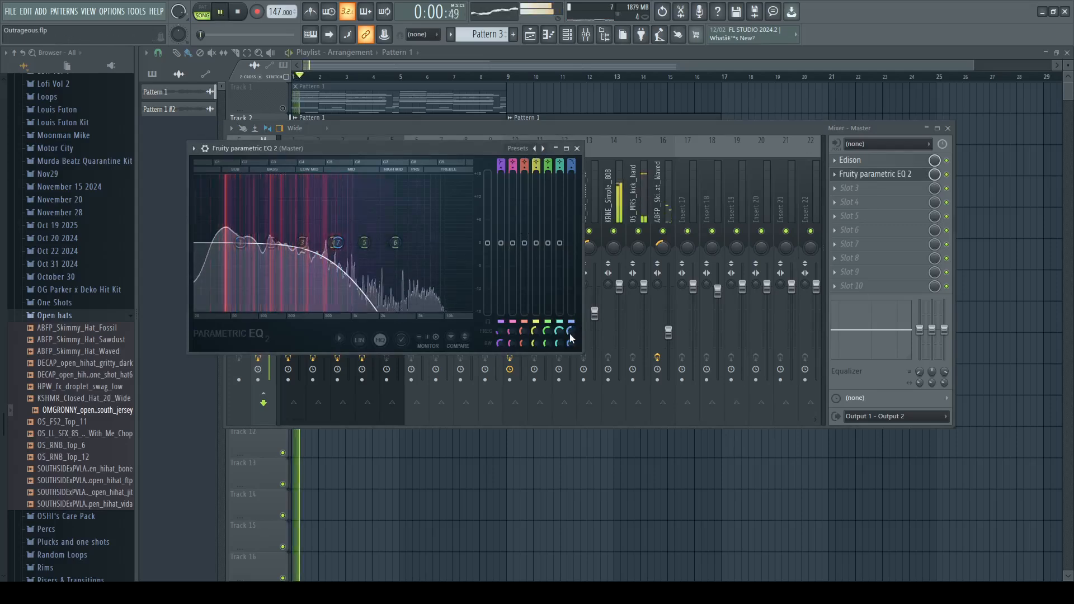
{"action": "left_click_drag", "start_coordinate": [571, 332], "coordinate": [571, 290]}
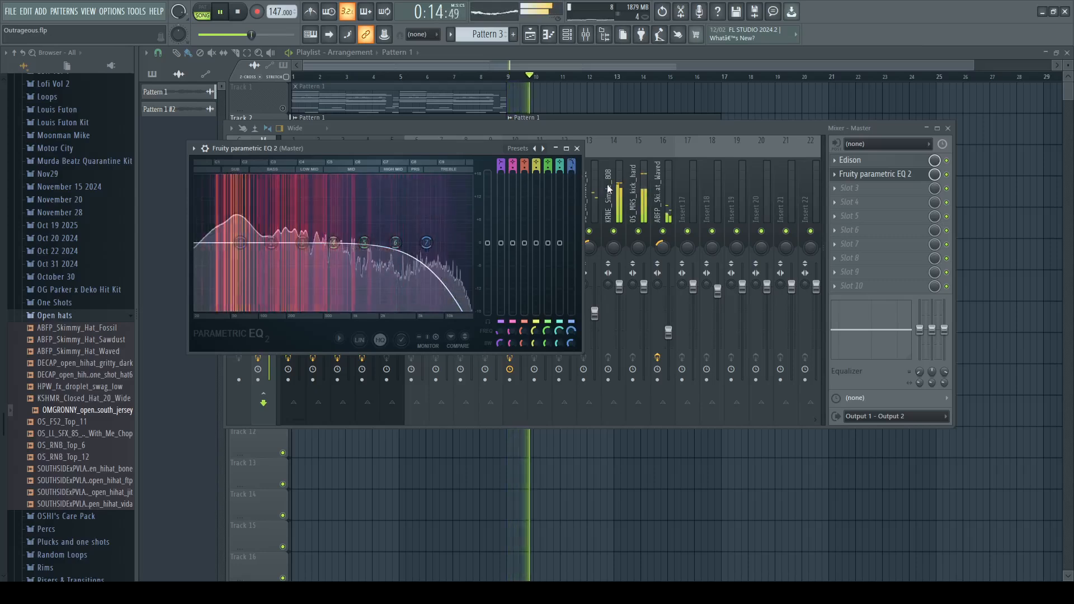
{"action": "left_click_drag", "start_coordinate": [572, 162], "coordinate": [571, 146]}
{"action": "left_click", "coordinate": [667, 129]}
{"action": "key", "text": "space"}
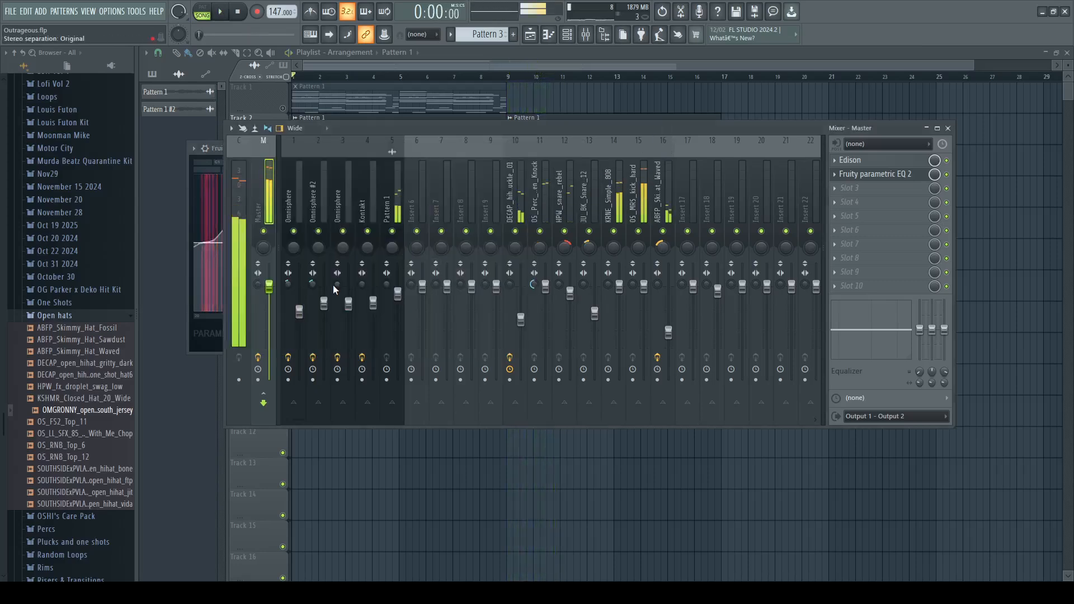
Step: Place the OS_LFC_120_songstarter_joy_Cm sample from the December 28 2024 folder at bar 1 on Track 7
{"action": "left_click", "coordinate": [73, 316]}
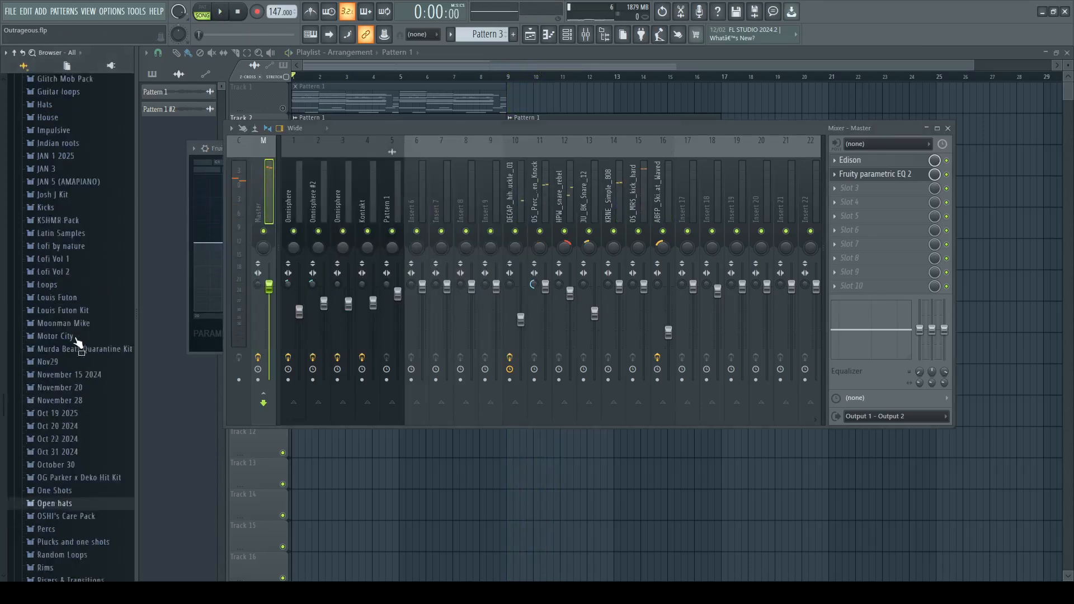
{"action": "scroll", "coordinate": [78, 347], "scroll_direction": "up", "scroll_amount": 5}
{"action": "scroll", "coordinate": [76, 351], "scroll_direction": "down", "scroll_amount": 3}
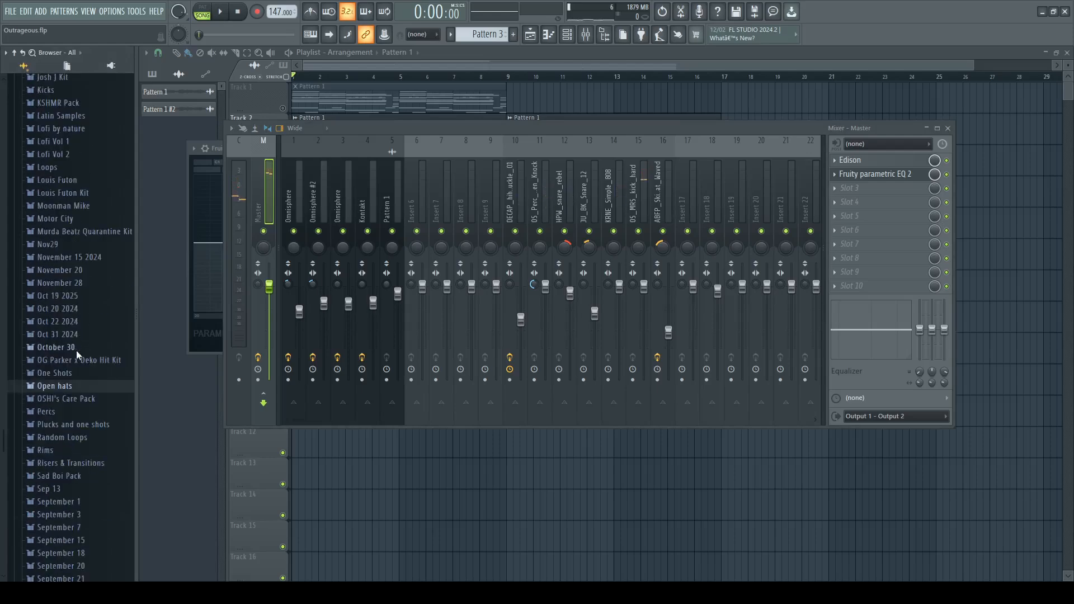
{"action": "scroll", "coordinate": [76, 350], "scroll_direction": "up", "scroll_amount": 3}
{"action": "scroll", "coordinate": [76, 350], "scroll_direction": "down", "scroll_amount": 2}
{"action": "scroll", "coordinate": [84, 351], "scroll_direction": "down", "scroll_amount": 2}
{"action": "scroll", "coordinate": [73, 408], "scroll_direction": "down", "scroll_amount": 6}
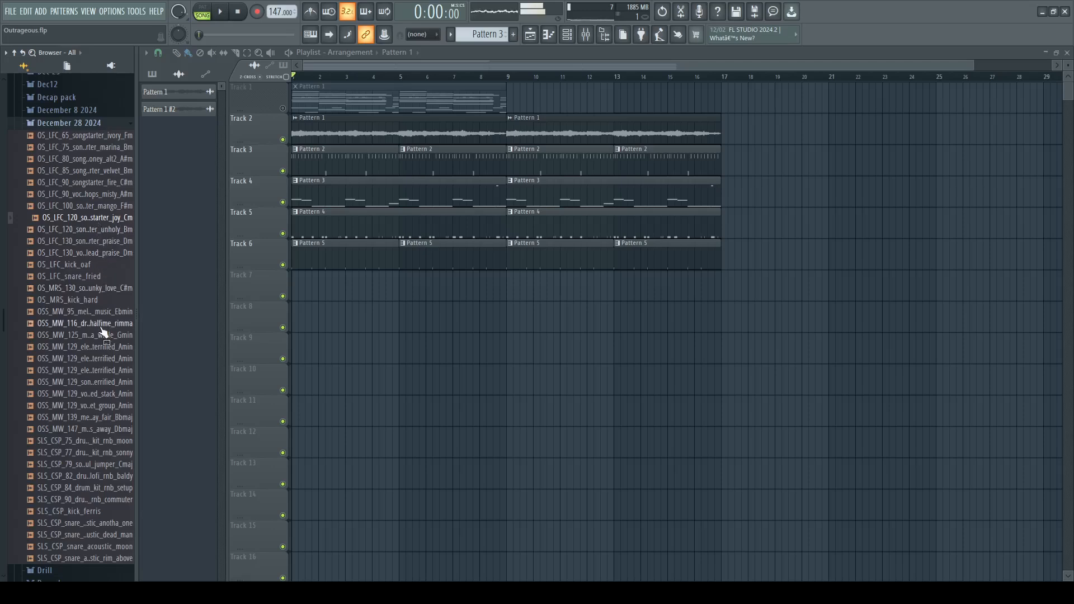
{"action": "left_click_drag", "start_coordinate": [251, 310], "coordinate": [296, 290]}
Step: Adjust the songstarter sample's pitch and time stretching so its clip spans 8 bars
{"action": "double_click", "coordinate": [429, 292]}
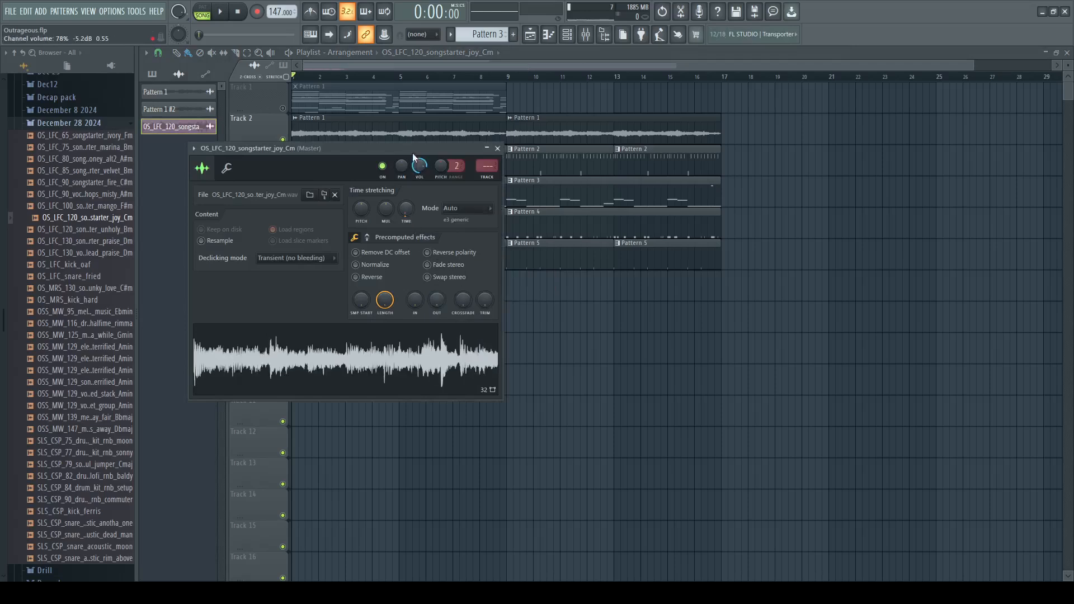
{"action": "left_click_drag", "start_coordinate": [412, 150], "coordinate": [335, 149]}
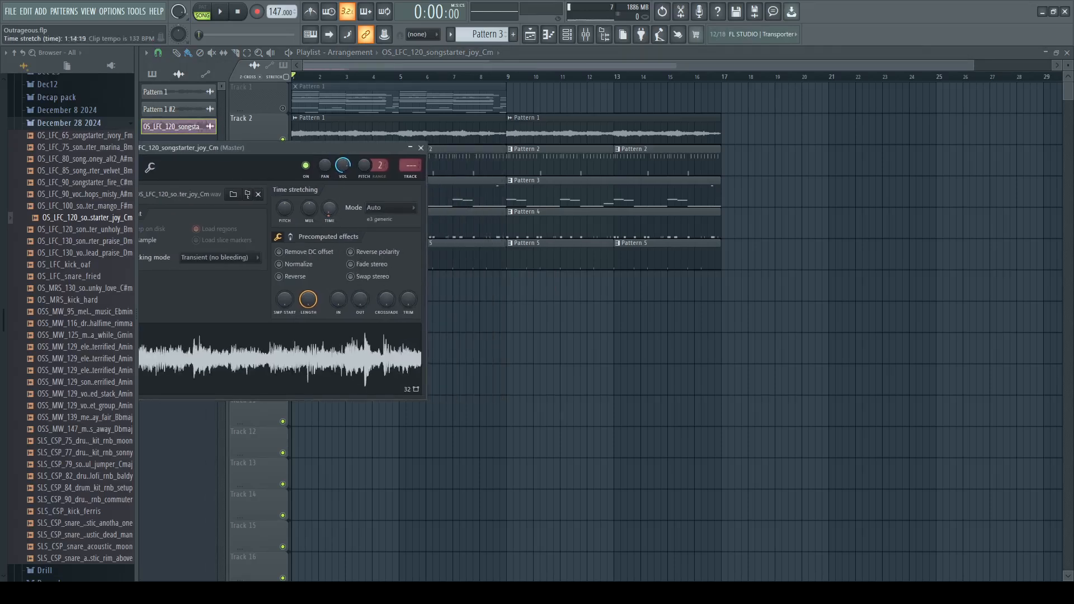
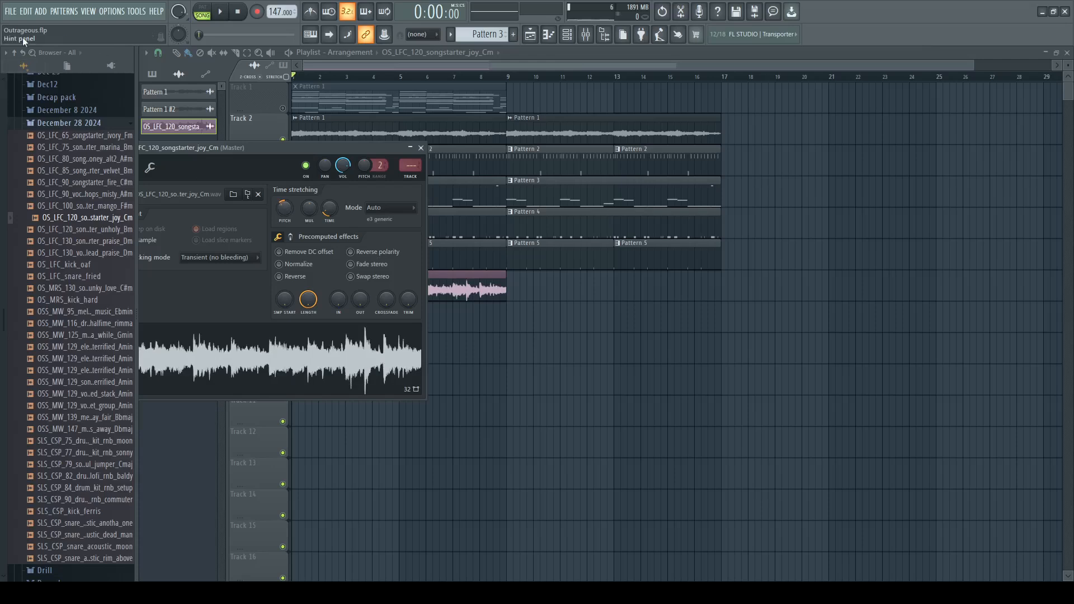
{"action": "left_click", "coordinate": [365, 60]}
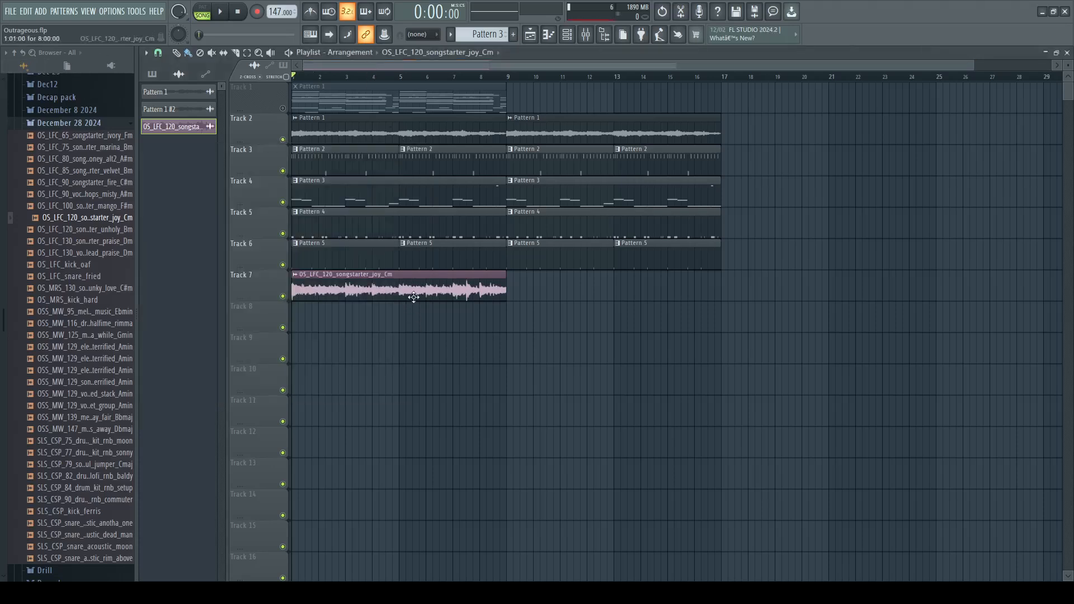
Step: Mute Track 2, play the song and duplicate the songstarter clip to bar 9 on Track 7
{"action": "left_click", "coordinate": [283, 140]}
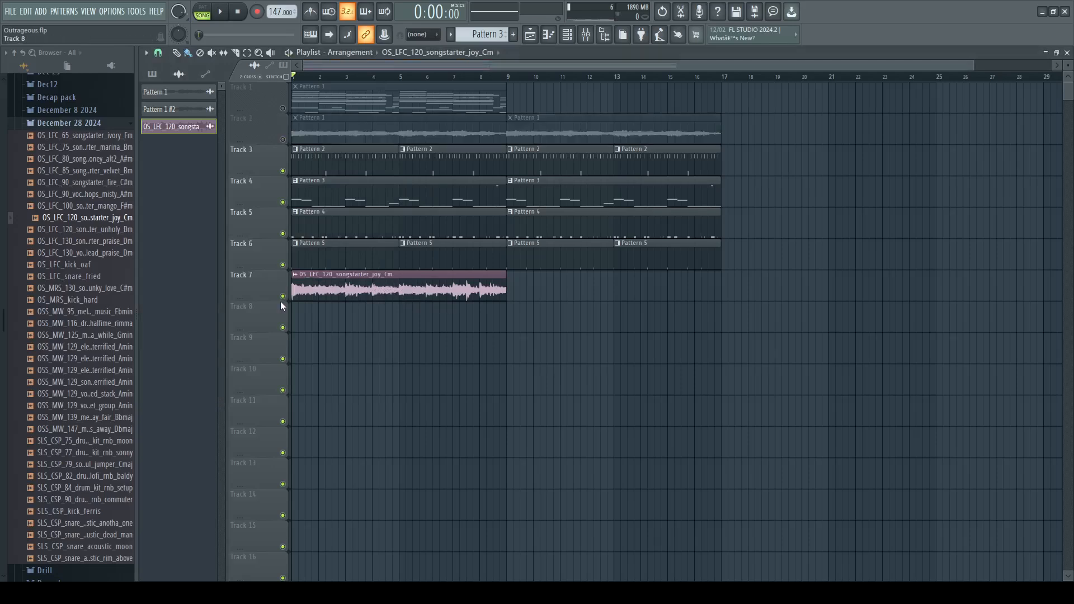
{"action": "key", "text": "space"}
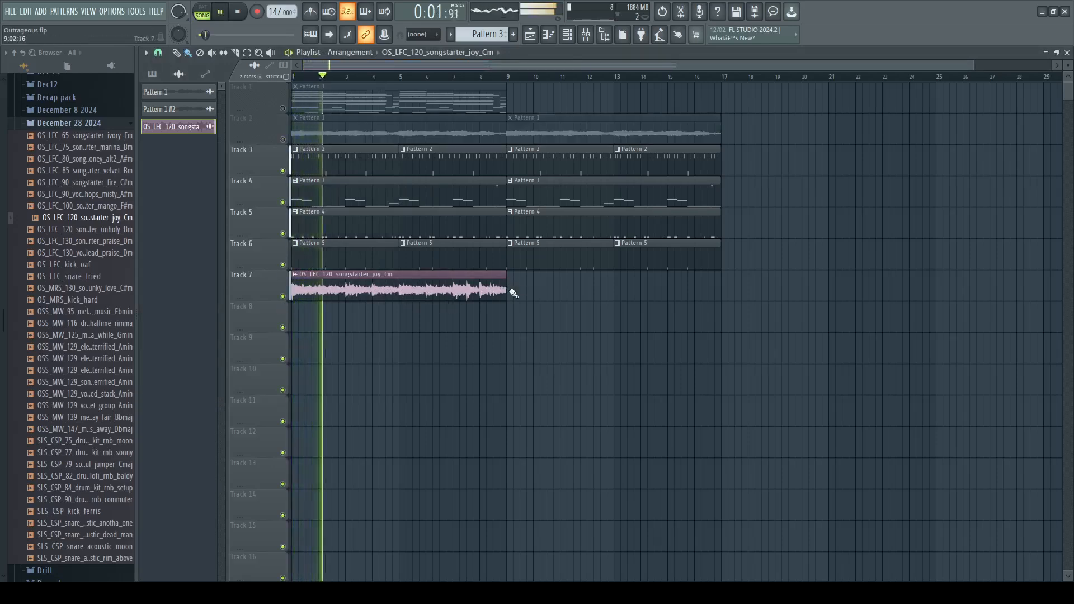
{"action": "key", "text": "ctrl+b"}
Step: Route the songstarter sample to mixer insert 6
{"action": "key", "text": "F9"}
{"action": "left_click", "coordinate": [419, 215]}
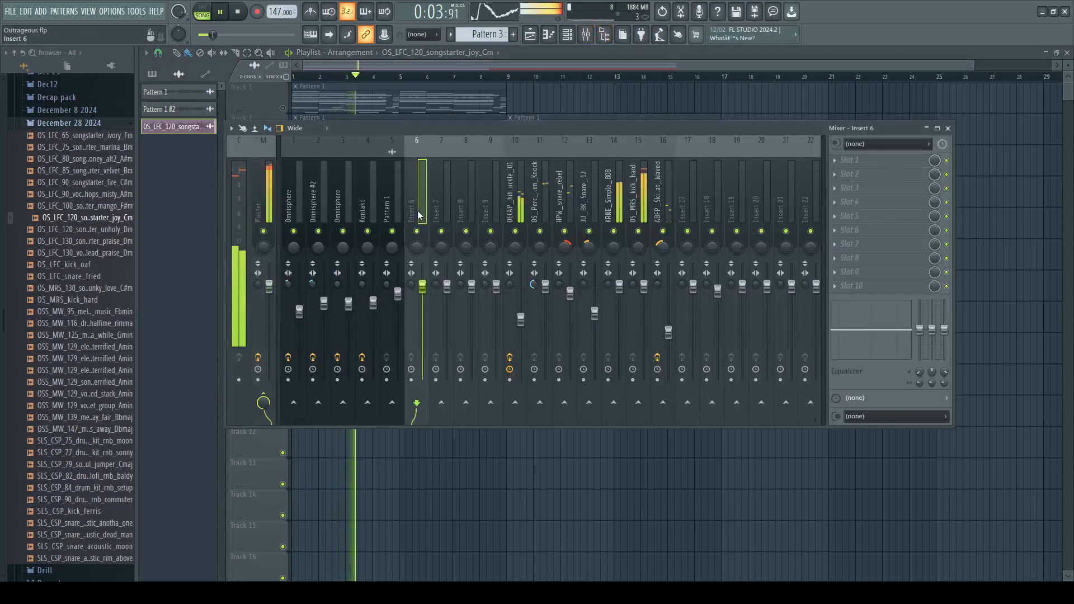
{"action": "key", "text": "ctrl+l"}
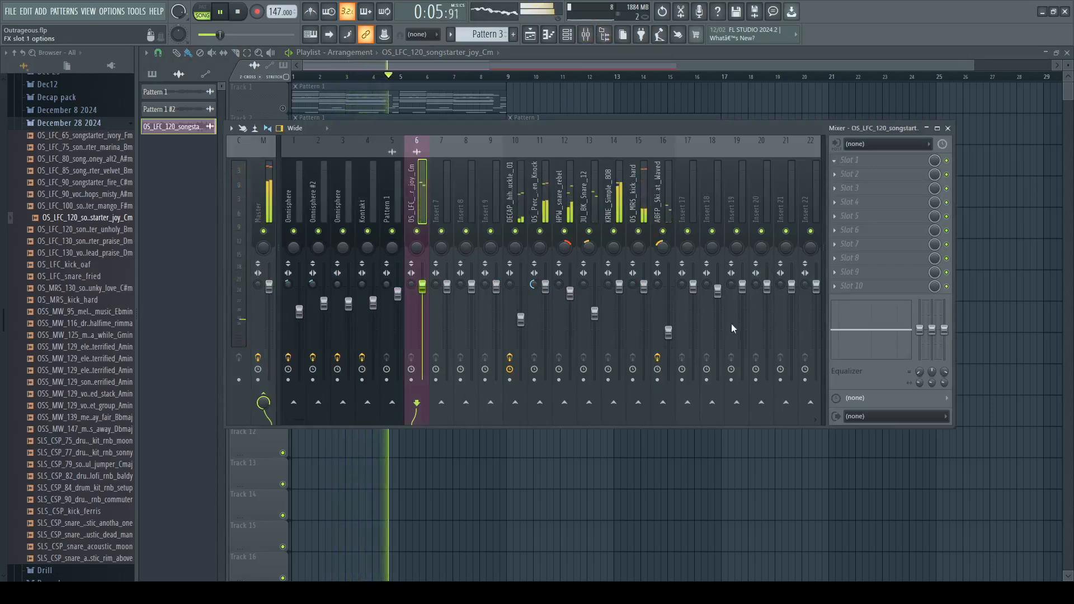
Step: Add Fruity parametric EQ 2 to the songstarter's mixer track and cut its lows with a steep band 1 high-pass filter
{"action": "left_click", "coordinate": [721, 440]}
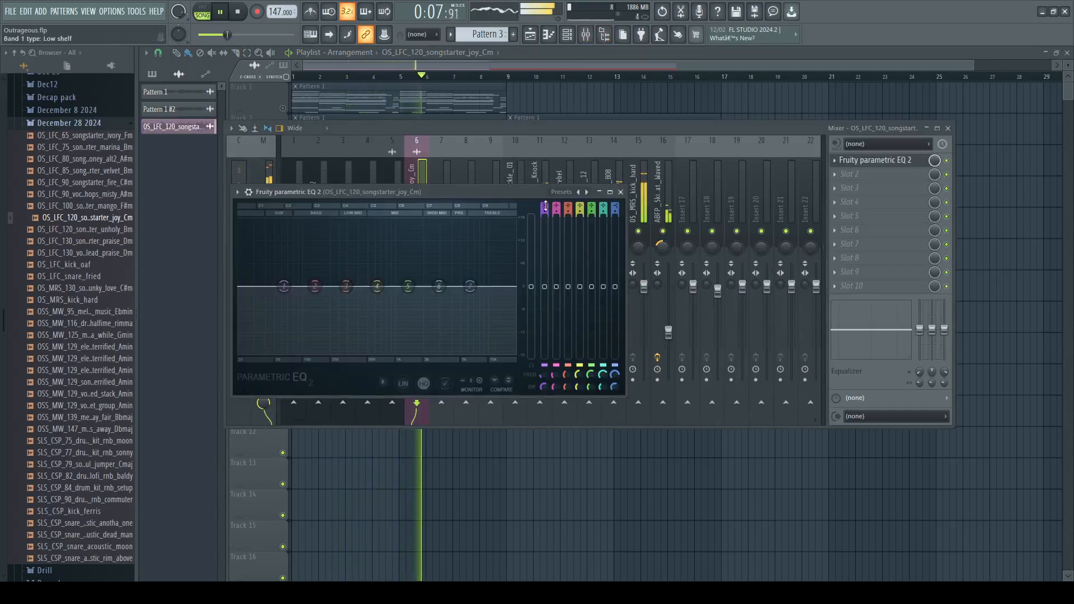
{"action": "scroll", "coordinate": [545, 207], "scroll_direction": "down", "scroll_amount": 2}
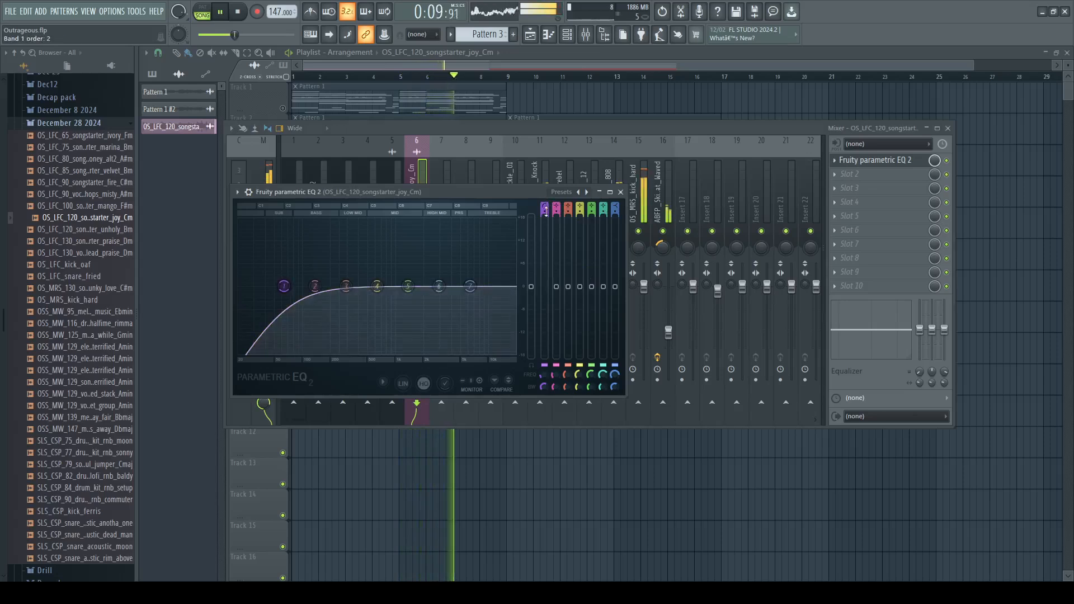
{"action": "scroll", "coordinate": [543, 374], "scroll_direction": "up", "scroll_amount": 6}
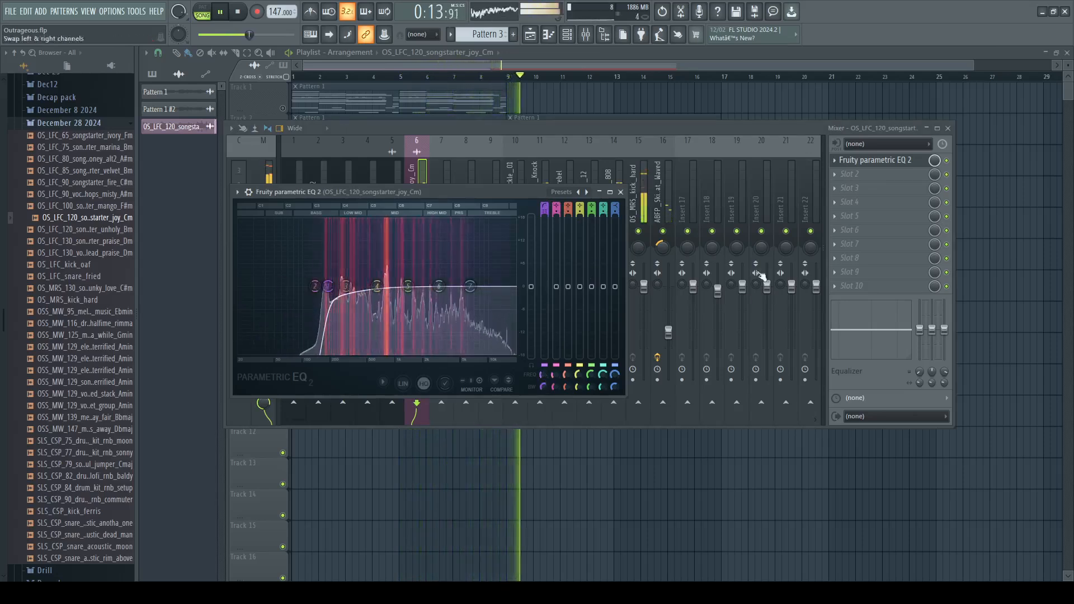
Step: Add Fruity Chorus in slot 2 of the songstarter's mixer track and lower the track's volume
{"action": "left_click", "coordinate": [835, 175]}
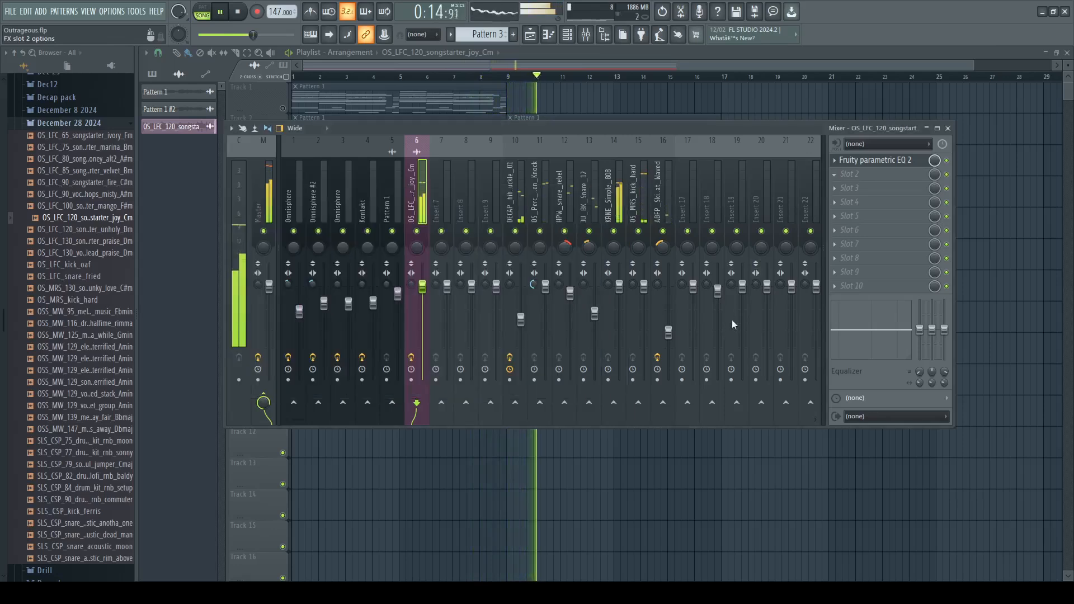
{"action": "left_click", "coordinate": [714, 467]}
{"action": "left_click", "coordinate": [578, 132]}
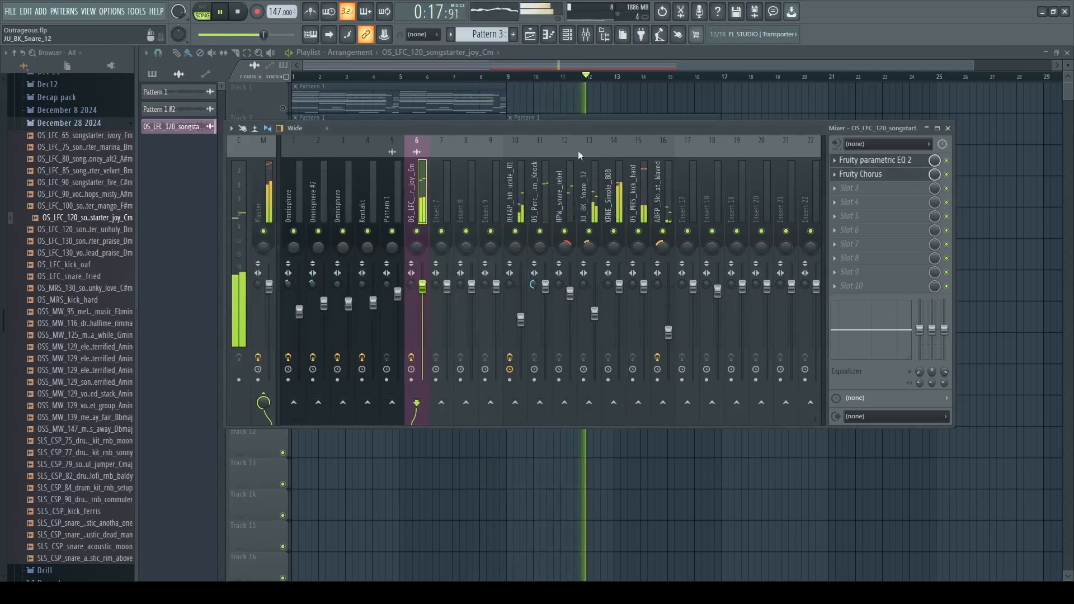
{"action": "left_click_drag", "start_coordinate": [424, 288], "coordinate": [424, 303]}
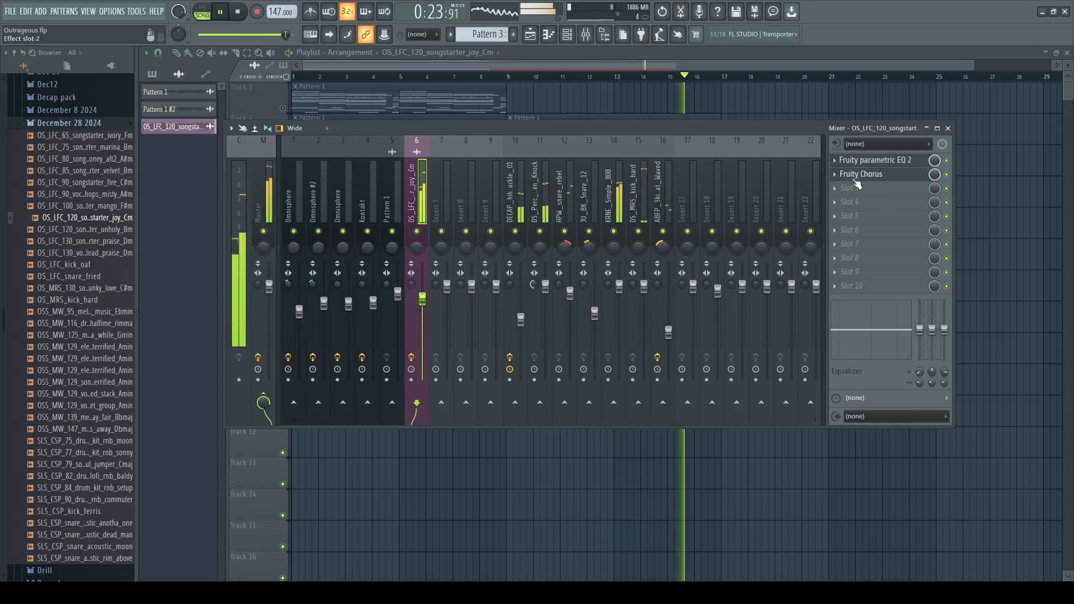
Step: Add HalfTime in slot 3 of the songstarter's mixer track and play the song from shortly before bar 12
{"action": "left_click", "coordinate": [708, 128]}
{"action": "left_click", "coordinate": [471, 130]}
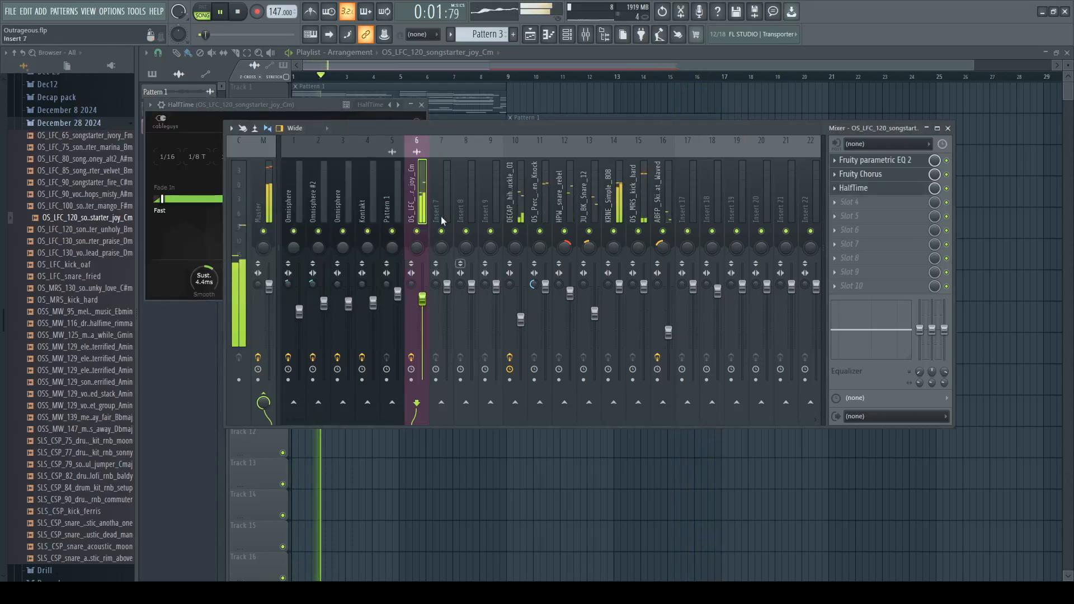
{"action": "left_click", "coordinate": [581, 71]}
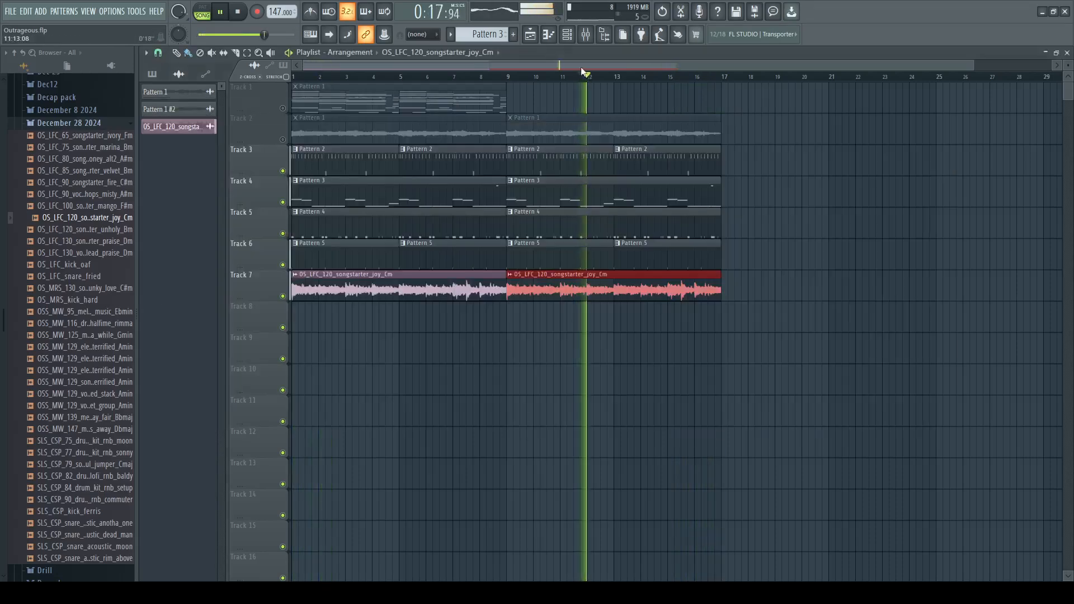
Step: Set the songstarter sample's pitch shift to +900 cents and play the song from the start
{"action": "double_click", "coordinate": [443, 299]}
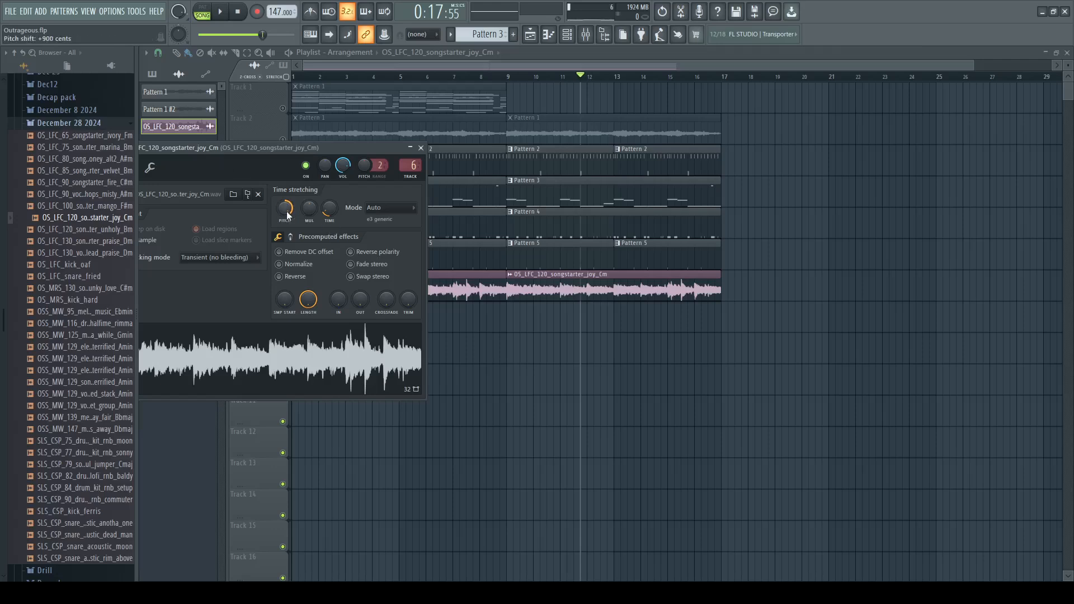
{"action": "key", "text": "space"}
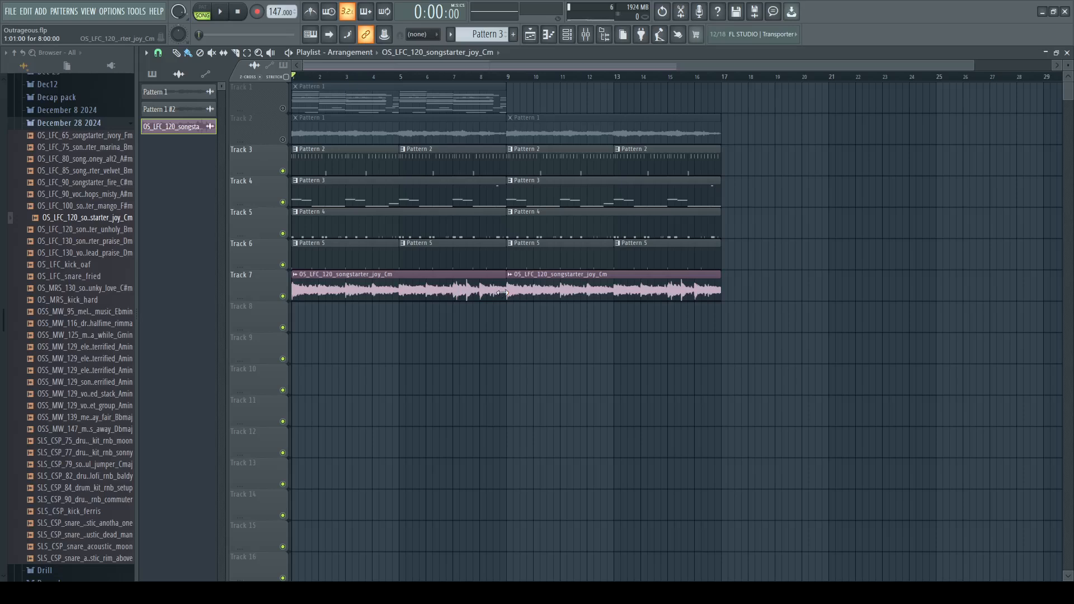
{"action": "key", "text": "space"}
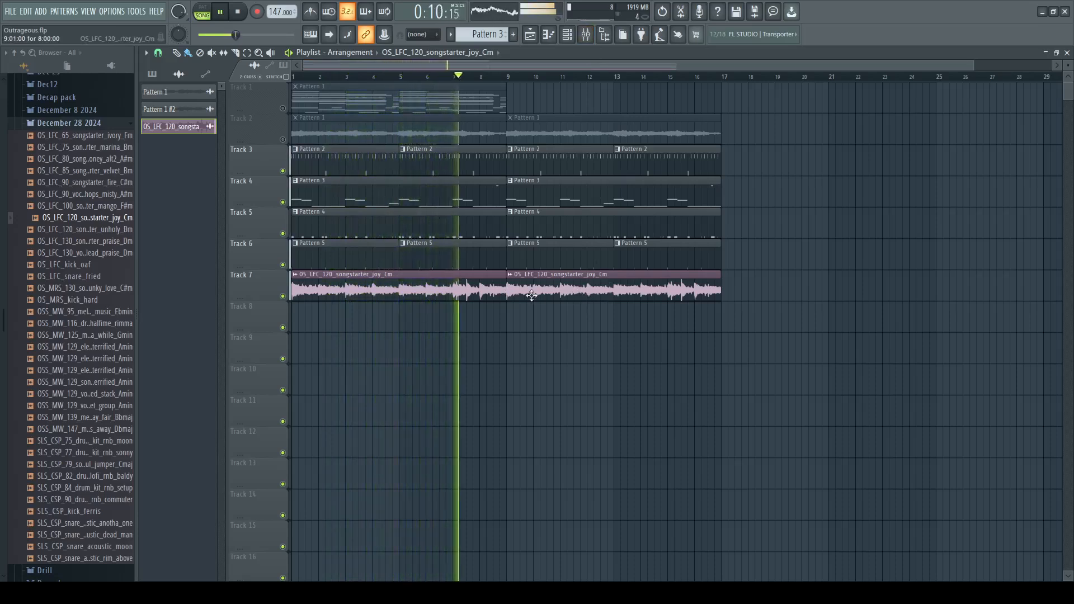
Step: Delete the second Pattern 3 clip on track 4 and both songstarter clips on track 7
{"action": "right_click", "coordinate": [544, 200]}
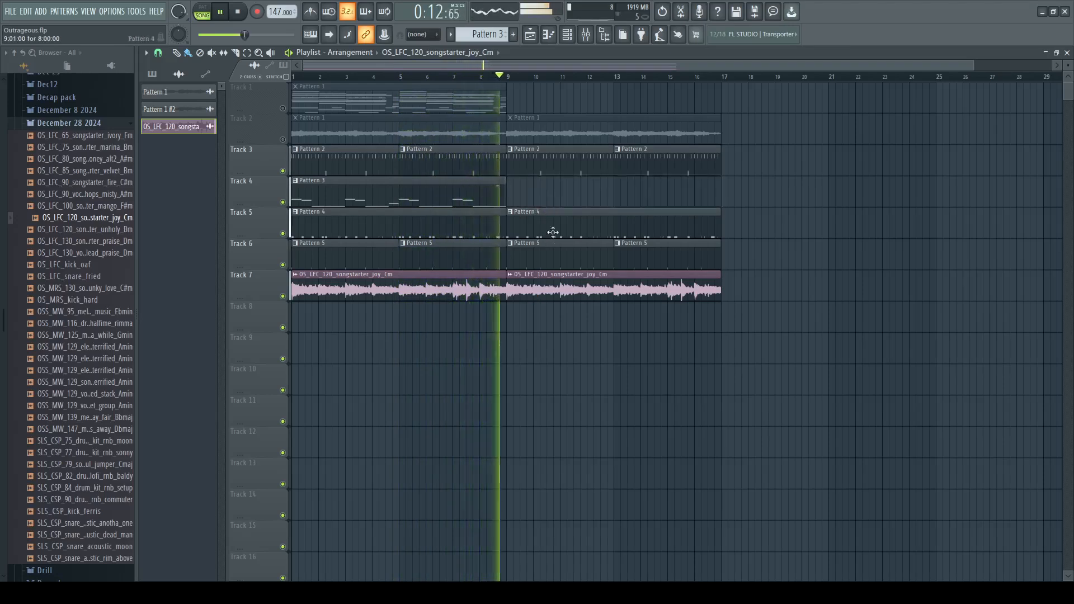
{"action": "key", "text": "space"}
{"action": "right_click", "coordinate": [564, 274]}
{"action": "right_click", "coordinate": [374, 284]}
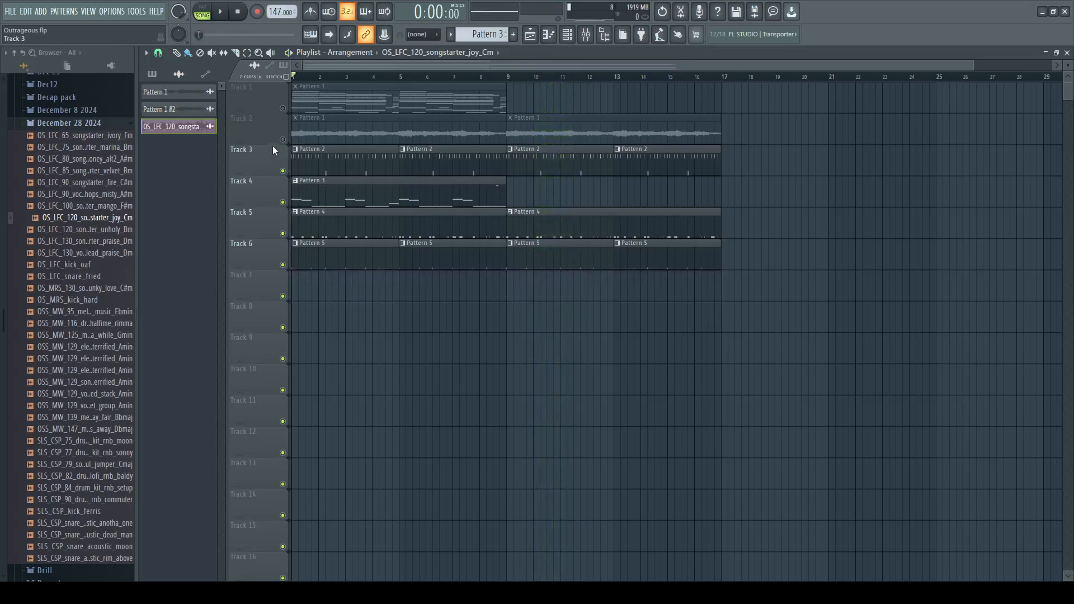
Step: Play the song with the track 2 melody unmuted and muted again, checking the mixer levels in between
{"action": "left_click", "coordinate": [282, 139]}
{"action": "key", "text": "space"}
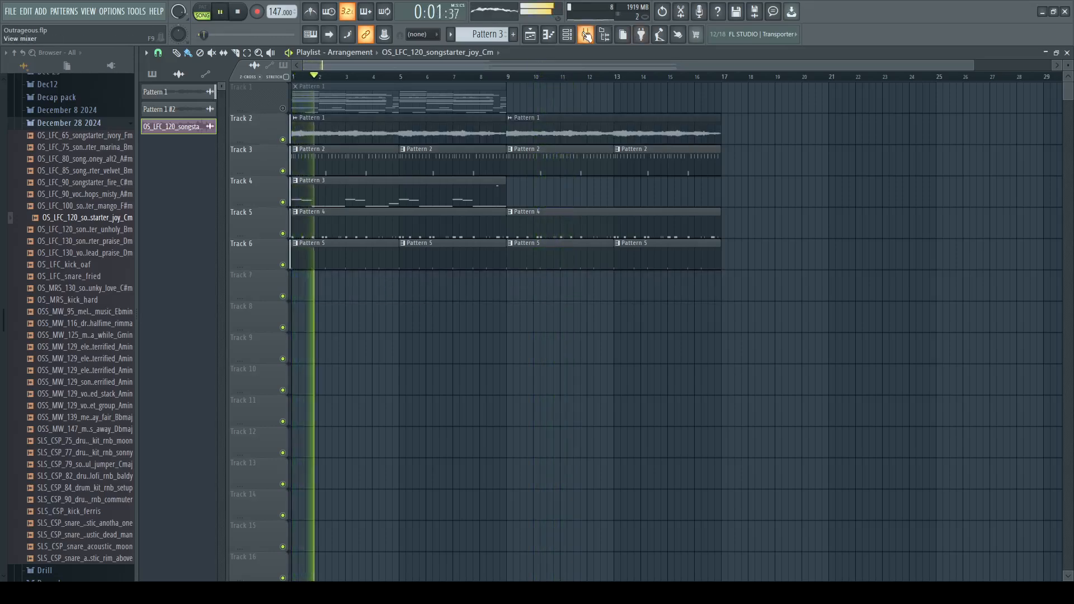
{"action": "left_click", "coordinate": [586, 34]}
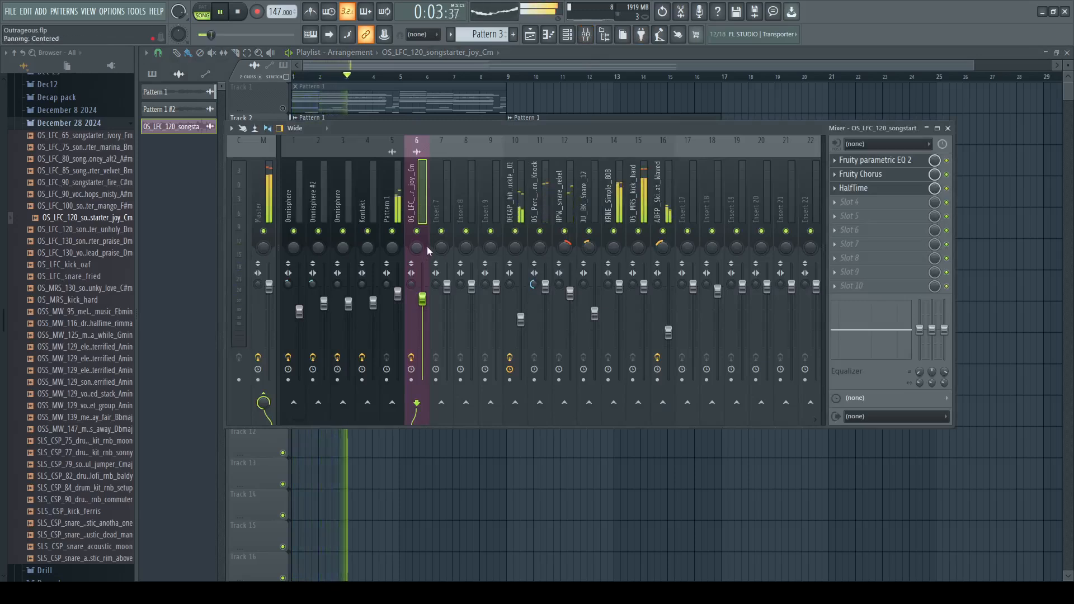
{"action": "key", "text": "space"}
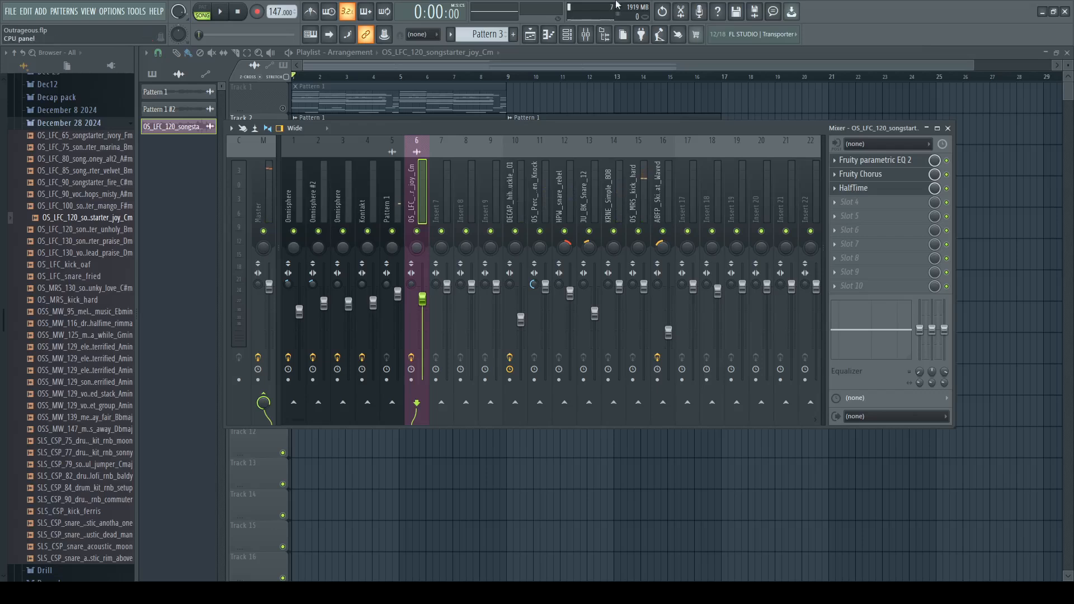
{"action": "left_click", "coordinate": [616, 68]}
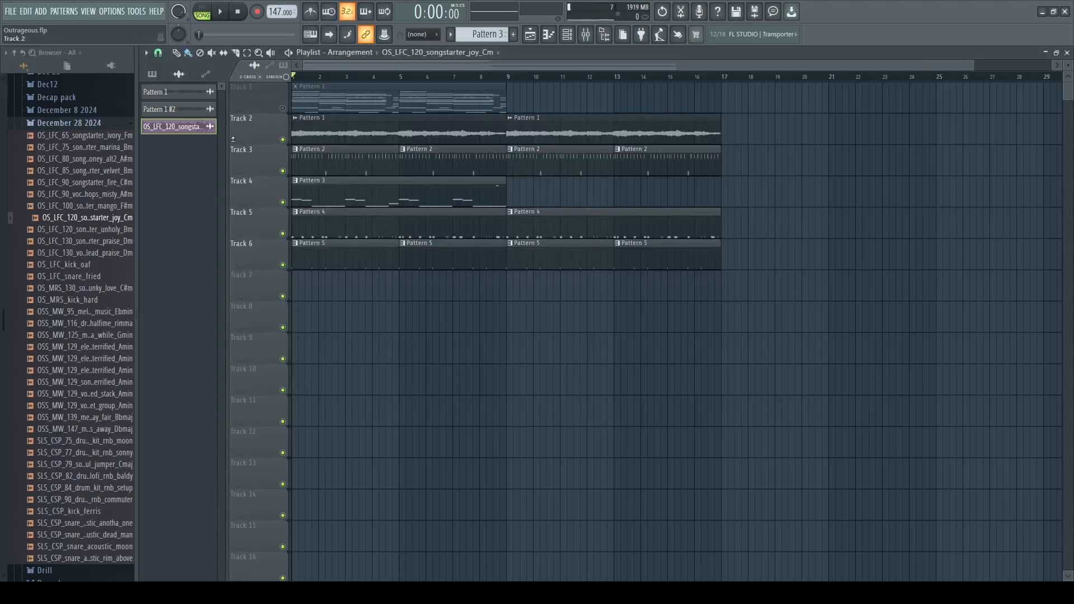
{"action": "left_click", "coordinate": [283, 140]}
{"action": "key", "text": "space"}
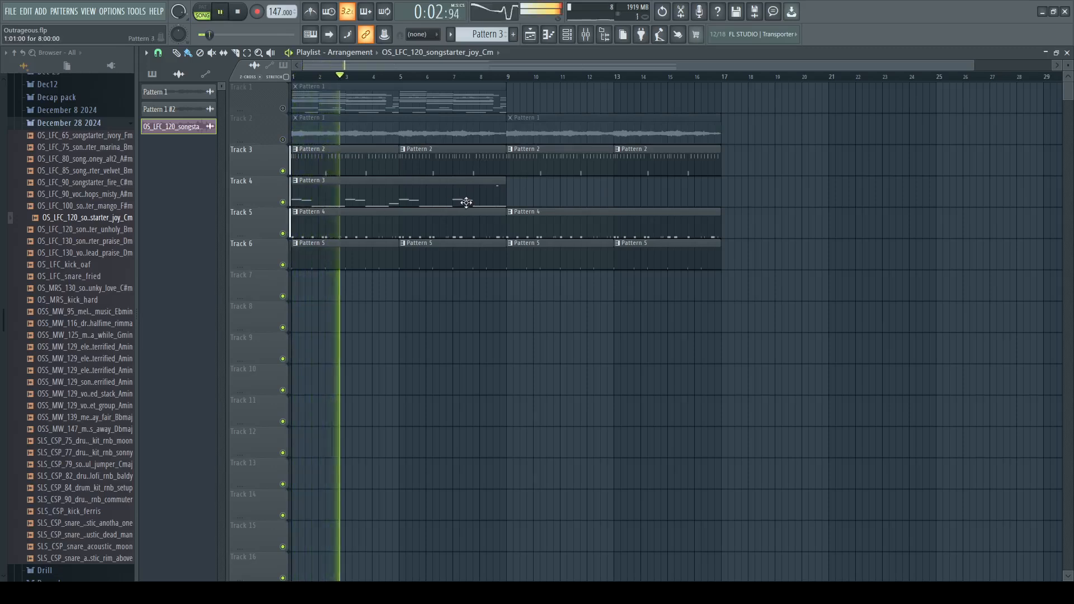
{"action": "key", "text": "space"}
Step: Delete the first Pattern 4 clip from track 5 and place Pattern 3 at bar 9 on track 4
{"action": "left_click_drag", "start_coordinate": [420, 199], "coordinate": [362, 212]}
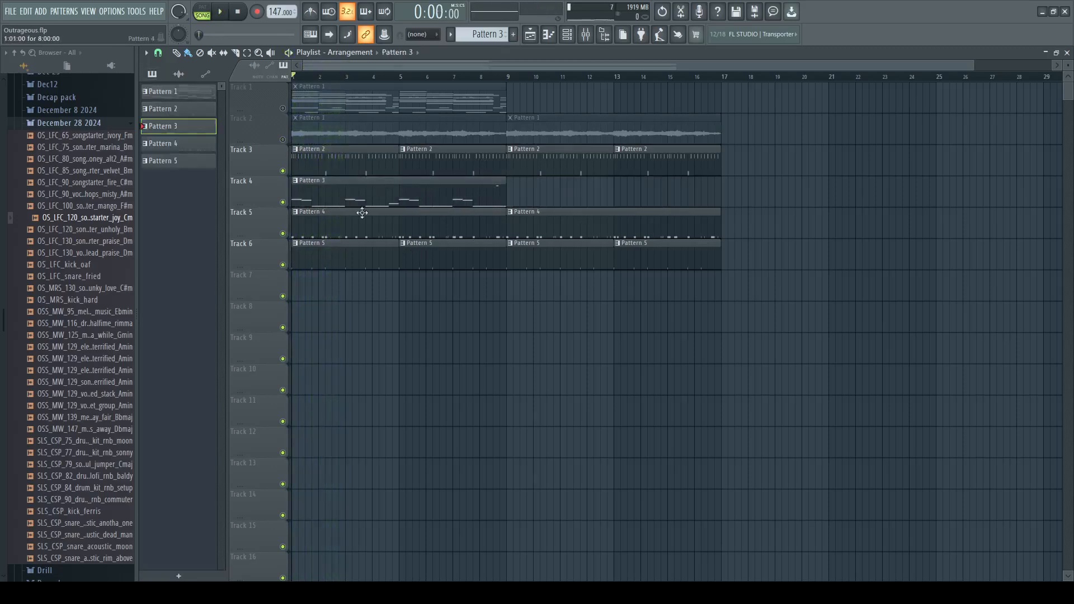
{"action": "right_click", "coordinate": [338, 234]}
{"action": "key", "text": "space"}
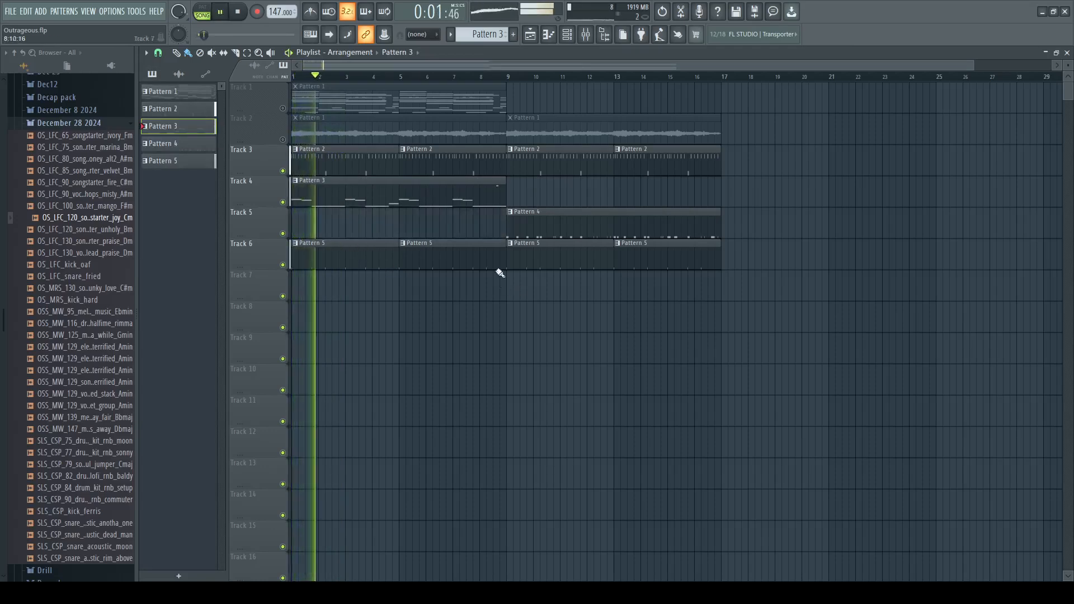
{"action": "left_click", "coordinate": [511, 201]}
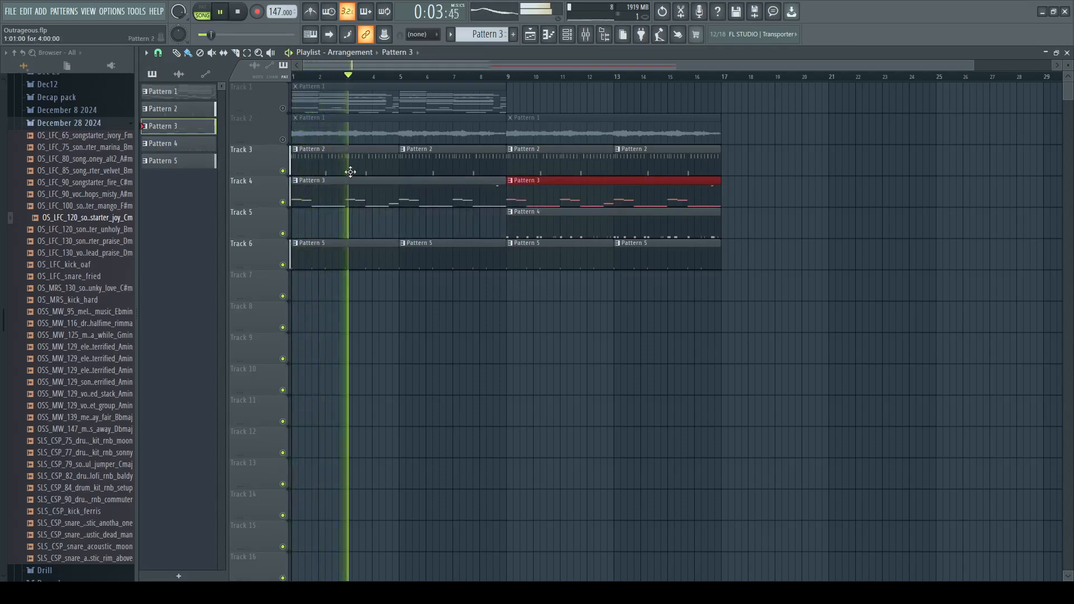
Step: Unmute track 2 and try a pitch shift on the reversed Pattern 1 sample in Auto stretch mode
{"action": "left_click", "coordinate": [284, 139]}
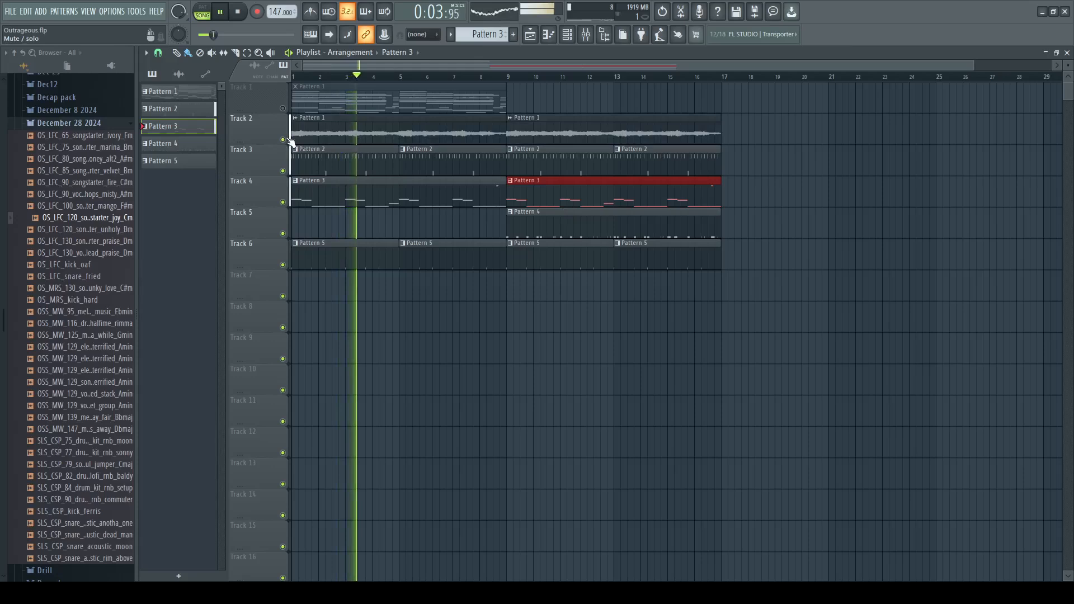
{"action": "left_click", "coordinate": [542, 136]}
{"action": "double_click", "coordinate": [544, 131]}
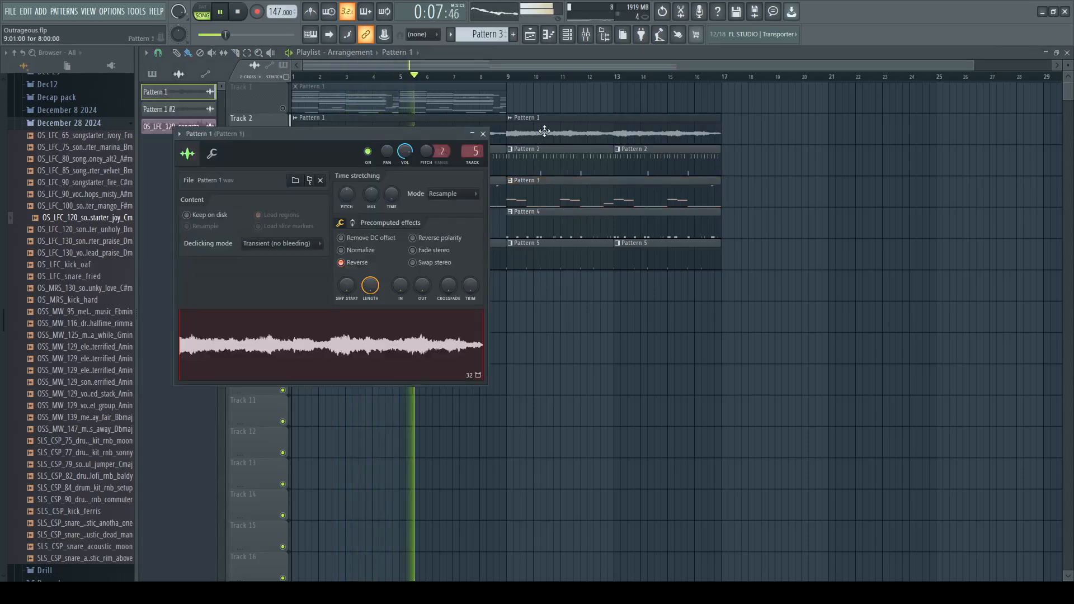
{"action": "left_click_drag", "start_coordinate": [348, 195], "coordinate": [349, 173]}
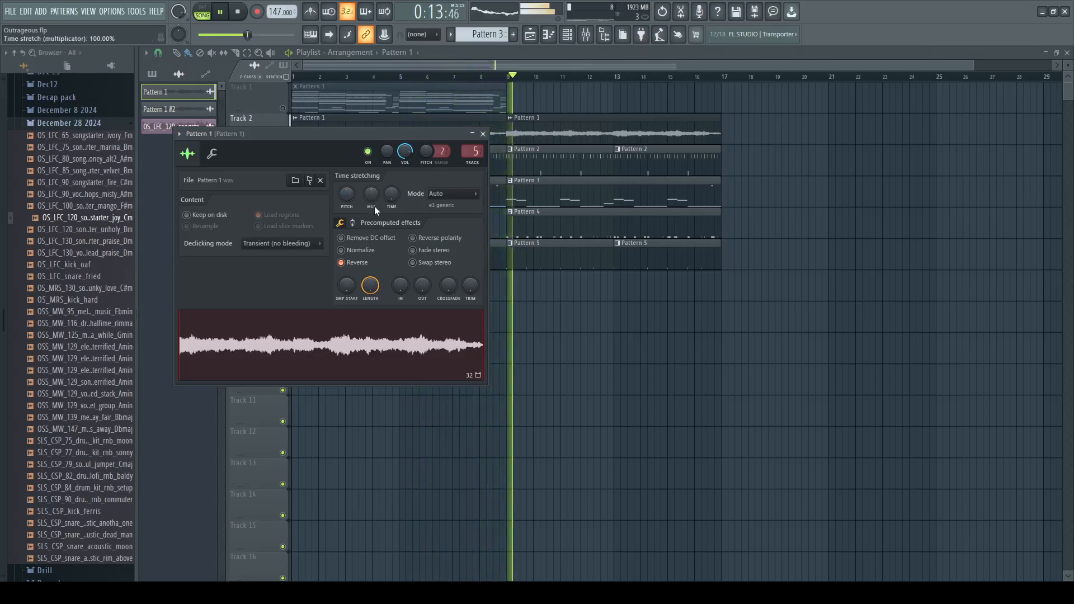
{"action": "left_click", "coordinate": [483, 134]}
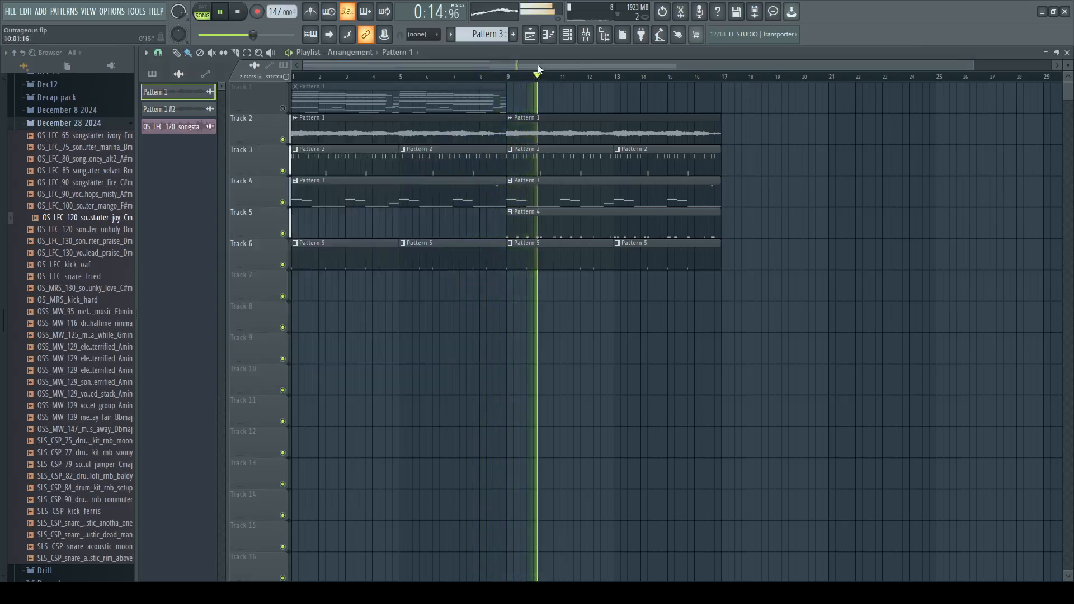
Step: Place Pattern 4 at bar 1 on track 5 and play the song from the start
{"action": "left_click", "coordinate": [540, 218]}
{"action": "left_click", "coordinate": [300, 233]}
{"action": "key", "text": "space"}
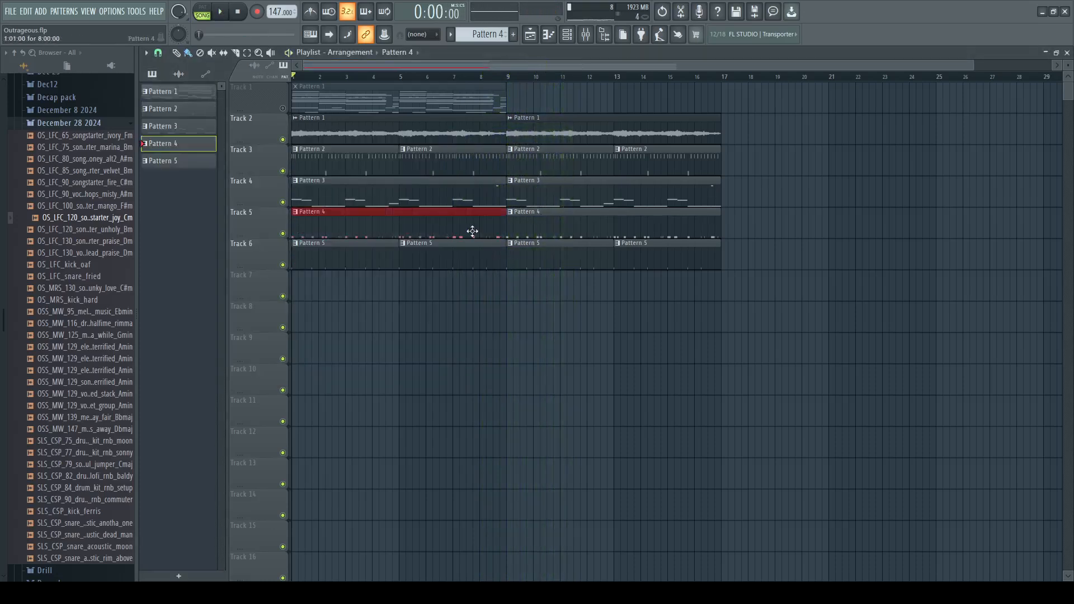
{"action": "left_click", "coordinate": [573, 84], "text": "ctrl"}
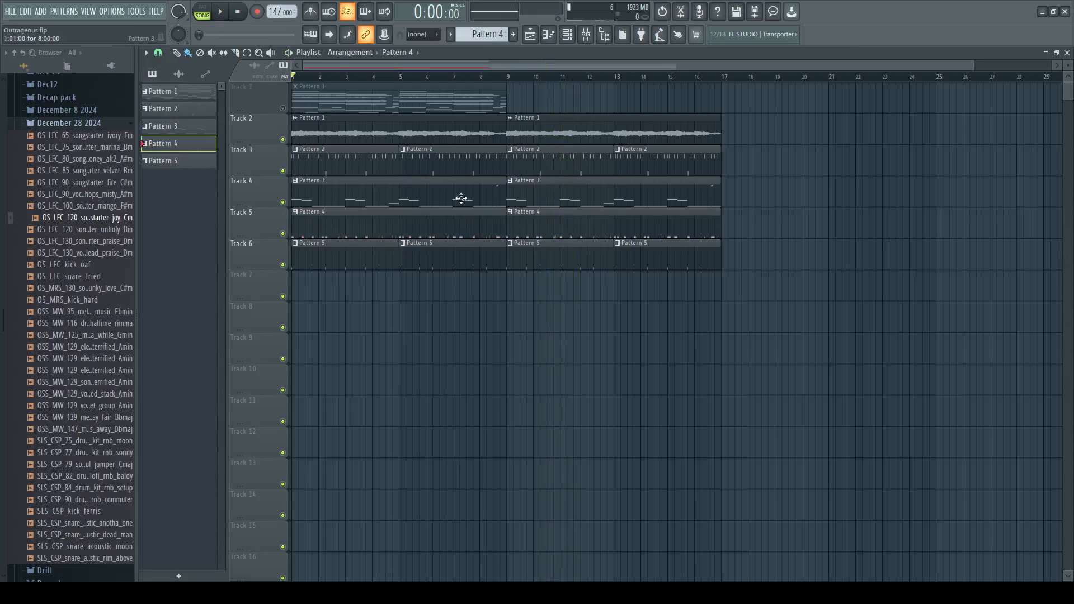
{"action": "key", "text": "space"}
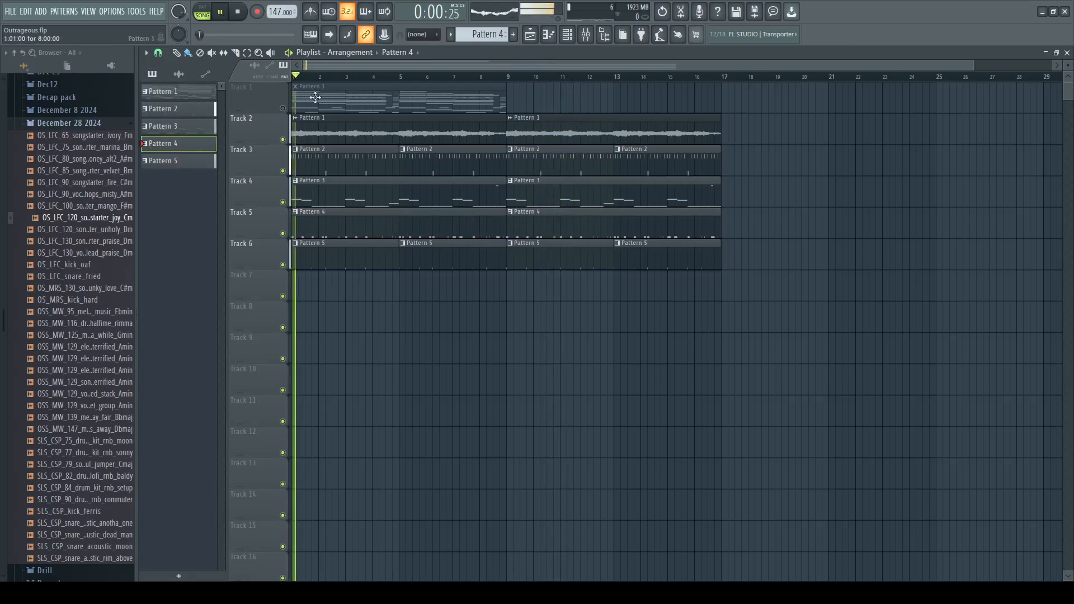
Step: Mute track 2, unmute track 1 and open the notes of its Pattern 1 clip in the piano roll
{"action": "left_click", "coordinate": [283, 140]}
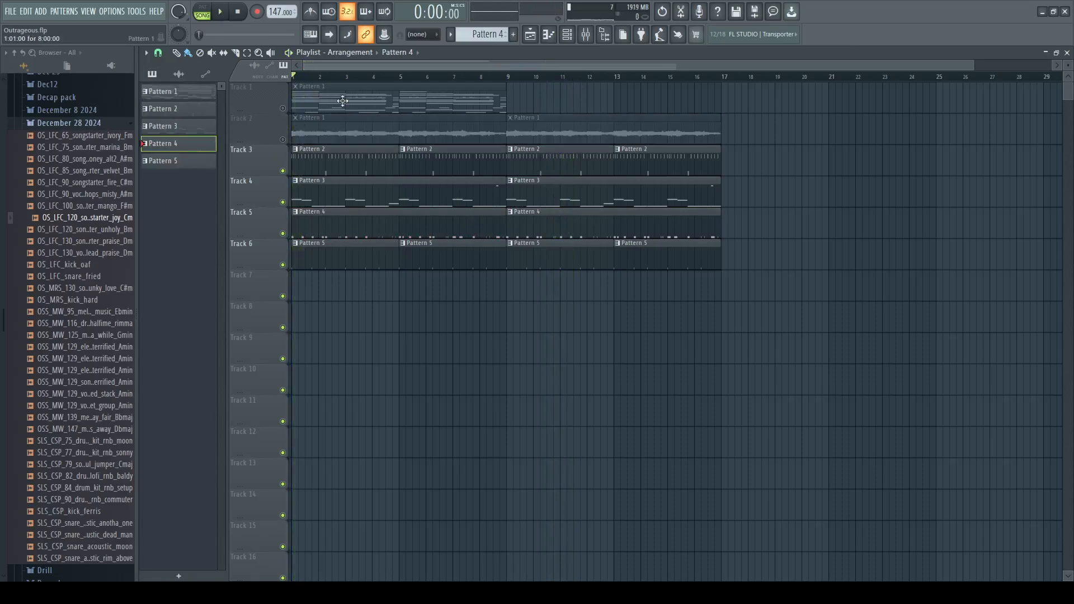
{"action": "left_click", "coordinate": [283, 110]}
{"action": "double_click", "coordinate": [392, 102]}
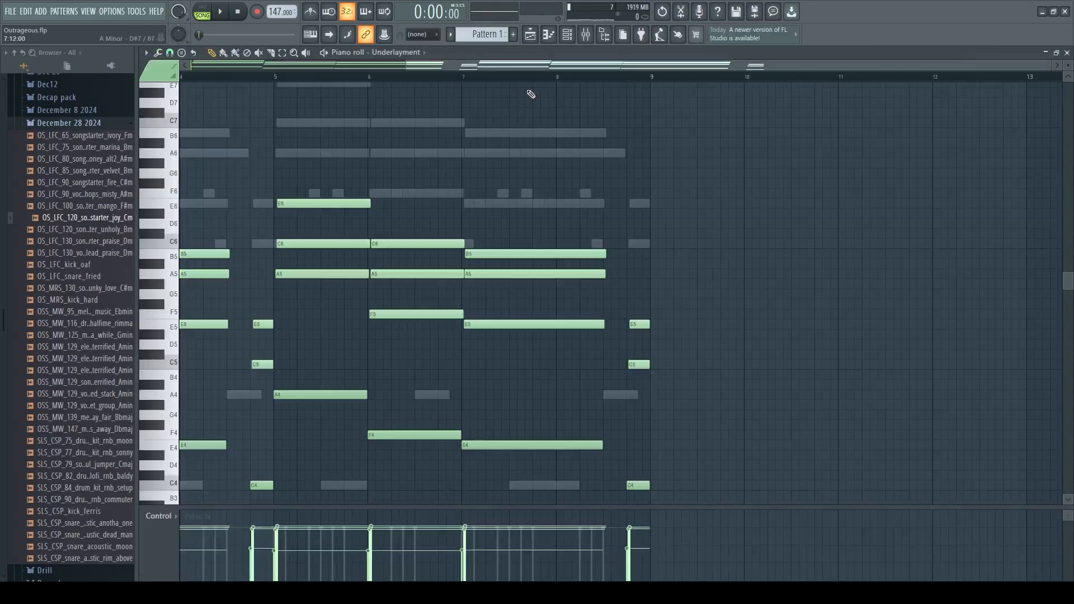
Step: Check the channel rack and mixer, and split Pattern 1 by channel into Underlayment, Strings, Omnisphere and Kontakt patterns
{"action": "scroll", "coordinate": [551, 63], "scroll_direction": "left", "scroll_amount": 3}
{"action": "left_click", "coordinate": [567, 35]}
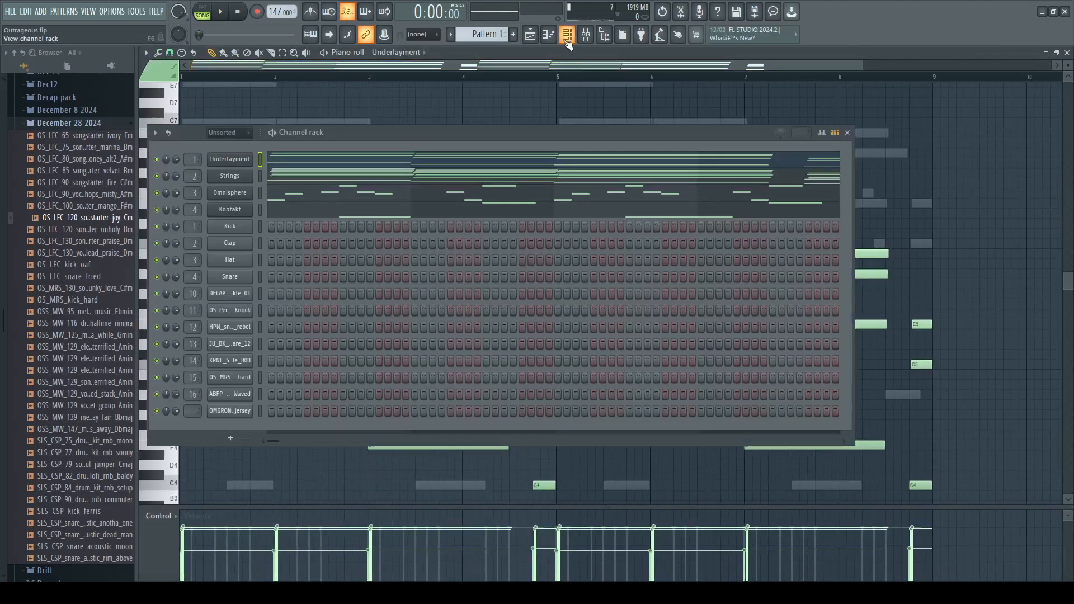
{"action": "left_click", "coordinate": [578, 57]}
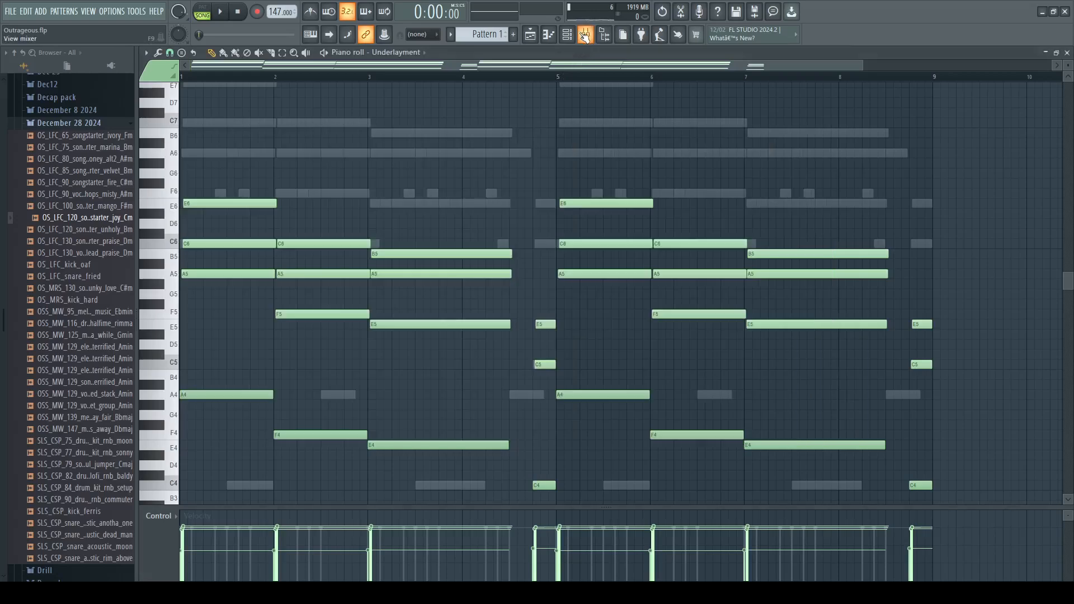
{"action": "left_click", "coordinate": [585, 35]}
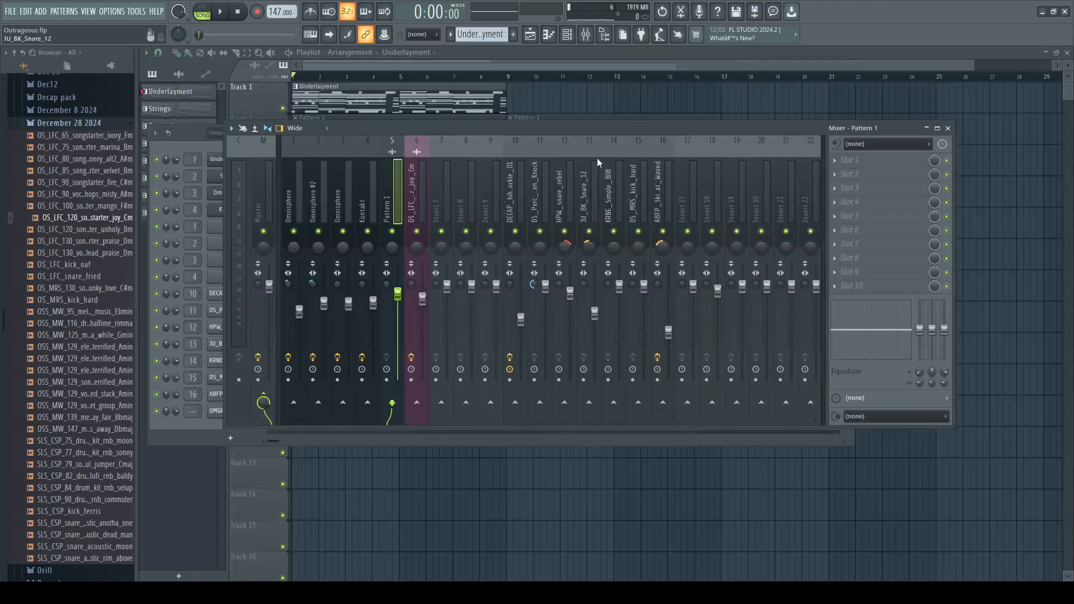
{"action": "left_click", "coordinate": [548, 53]}
Step: Move the clips on tracks 2–6 to tracks 11–15 and lay out the split Underlayment, Strings and Omnisphere patterns on tracks 2–4
{"action": "left_click_drag", "start_coordinate": [800, 317], "coordinate": [303, 127]}
{"action": "left_click_drag", "start_coordinate": [433, 138], "coordinate": [425, 421]}
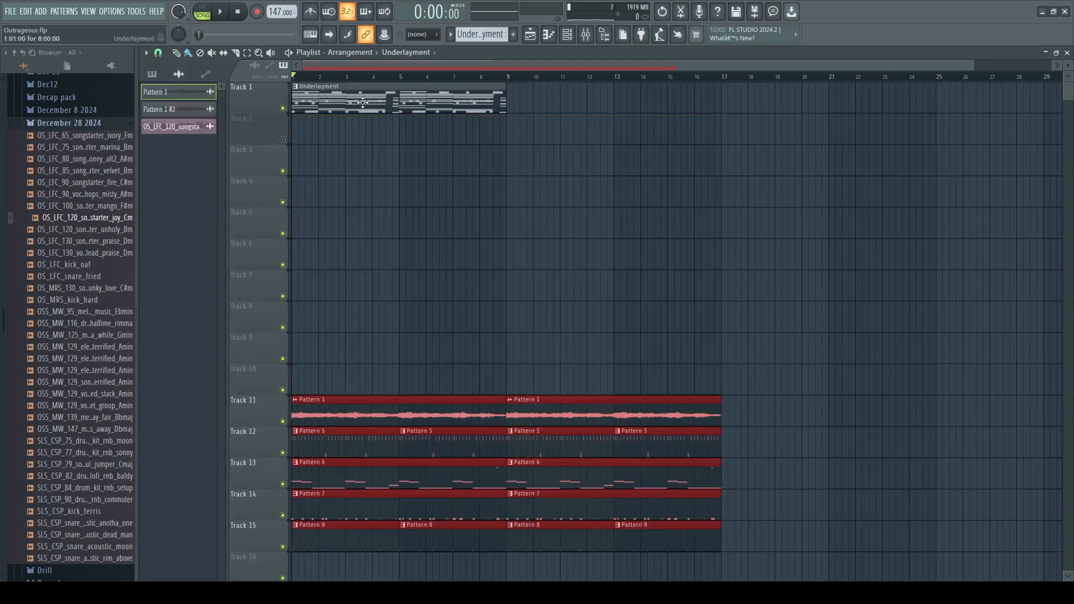
{"action": "left_click_drag", "start_coordinate": [363, 102], "coordinate": [355, 134]}
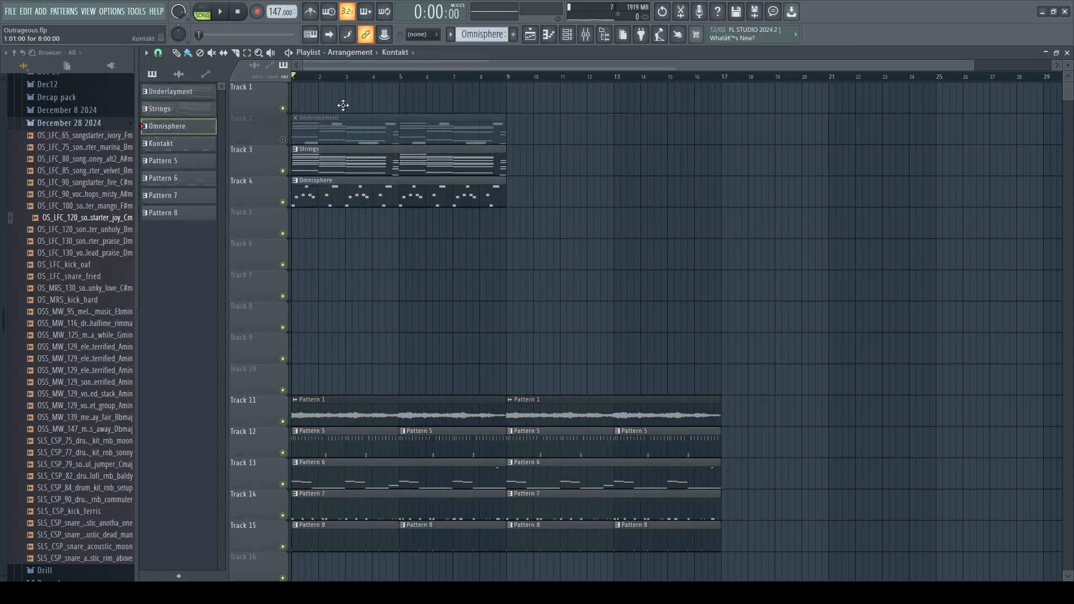
Step: Play the arrangement and delete the two Pattern 5 clips in bars 1–8 on track 12
{"action": "key", "text": "space"}
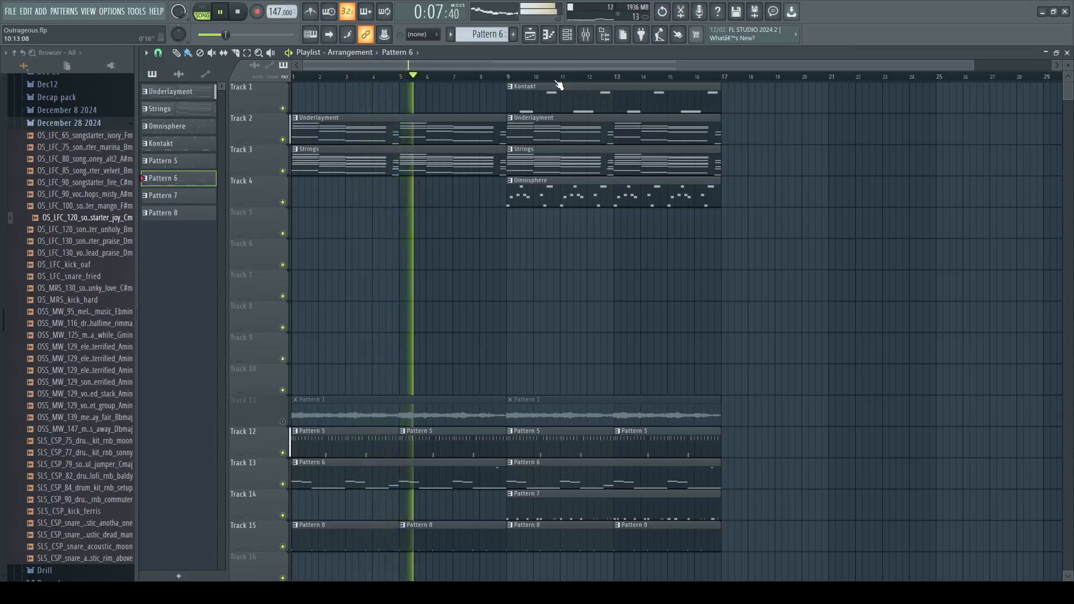
{"action": "right_click", "coordinate": [426, 442]}
{"action": "right_click", "coordinate": [347, 442]}
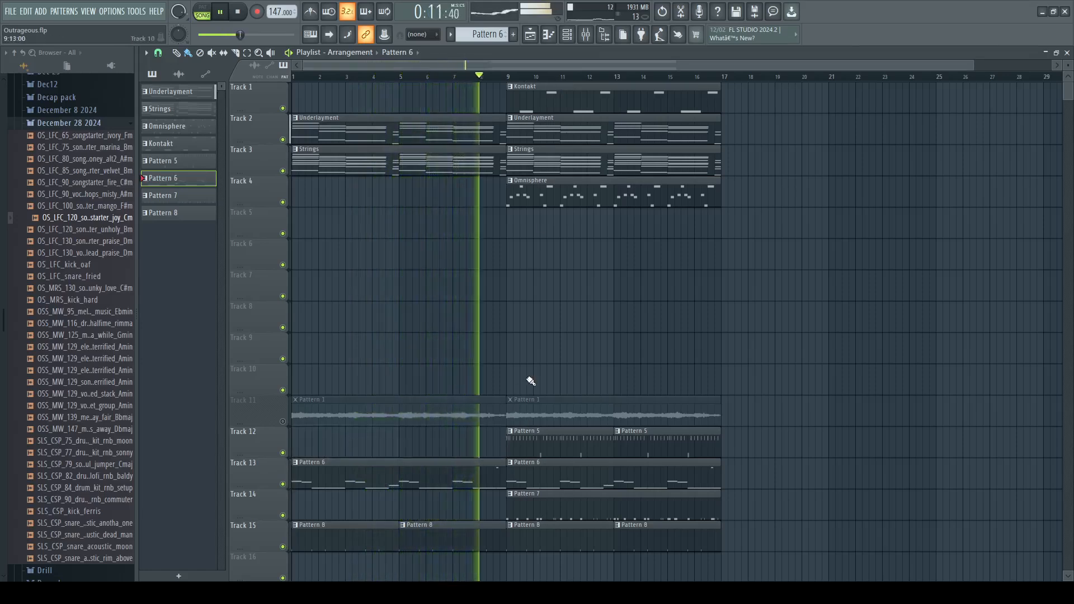
{"action": "key", "text": "space"}
Step: Automate the band 7 frequency of the master's parametric EQ 2 on track 9, rising through bars 1–8 and dropping at bar 9
{"action": "key", "text": "F9"}
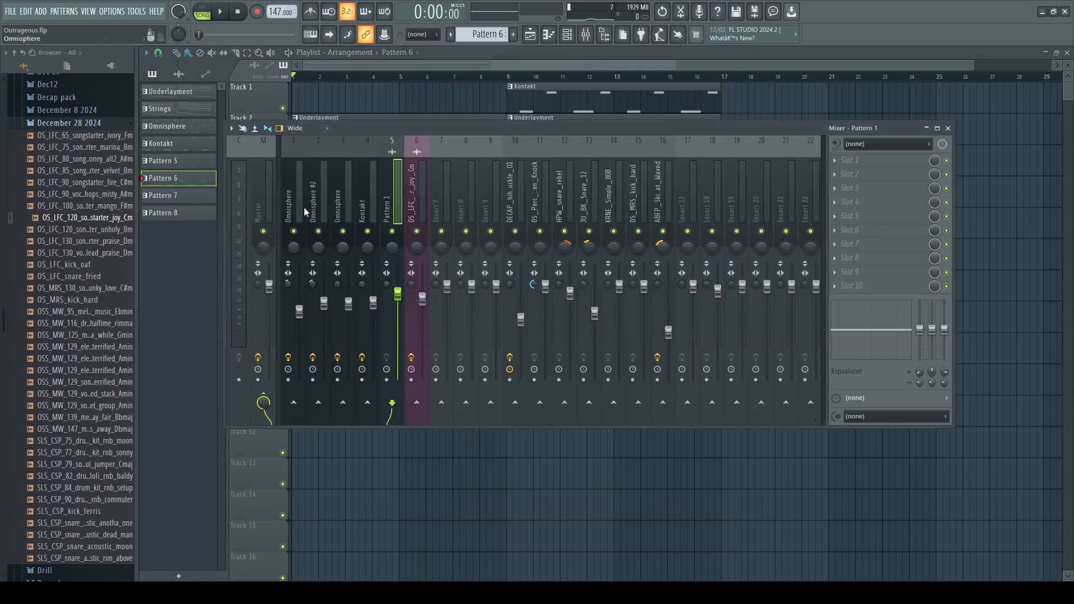
{"action": "left_click", "coordinate": [267, 210]}
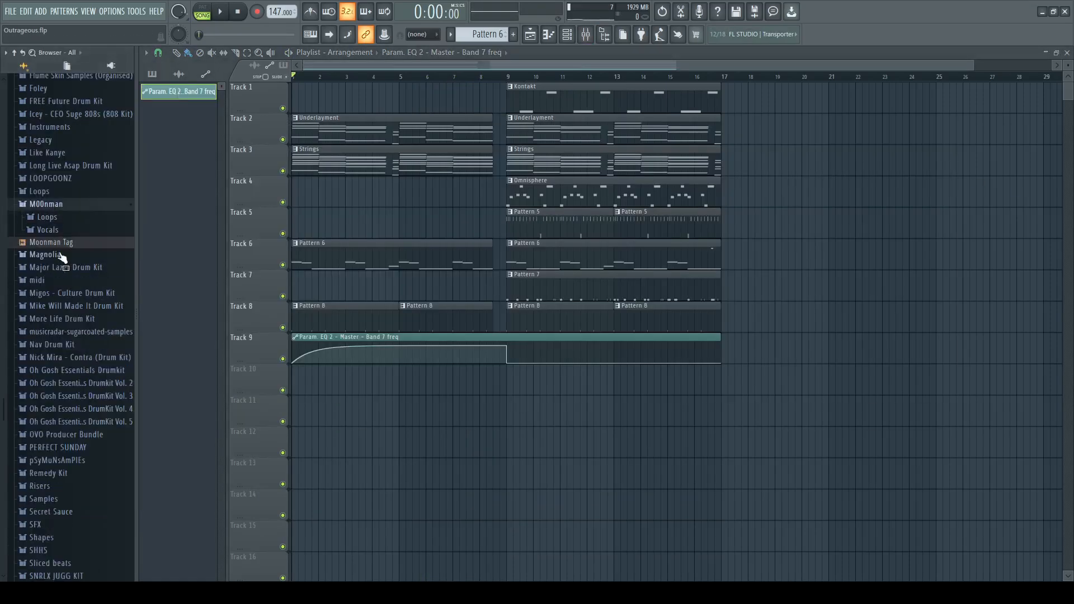
Step: Place the Moonman Tag at bar 8 on track 10 and trim the intro clips on tracks 2–8 to end there
{"action": "left_click_drag", "start_coordinate": [478, 394], "coordinate": [487, 386]}
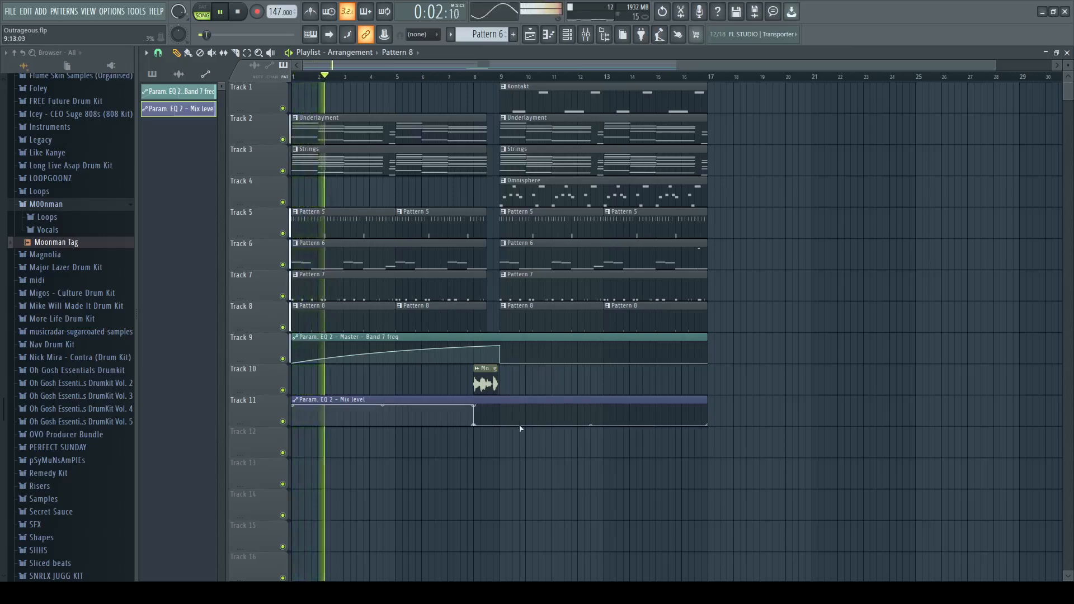
{"action": "left_click_drag", "start_coordinate": [481, 315], "coordinate": [474, 138]}
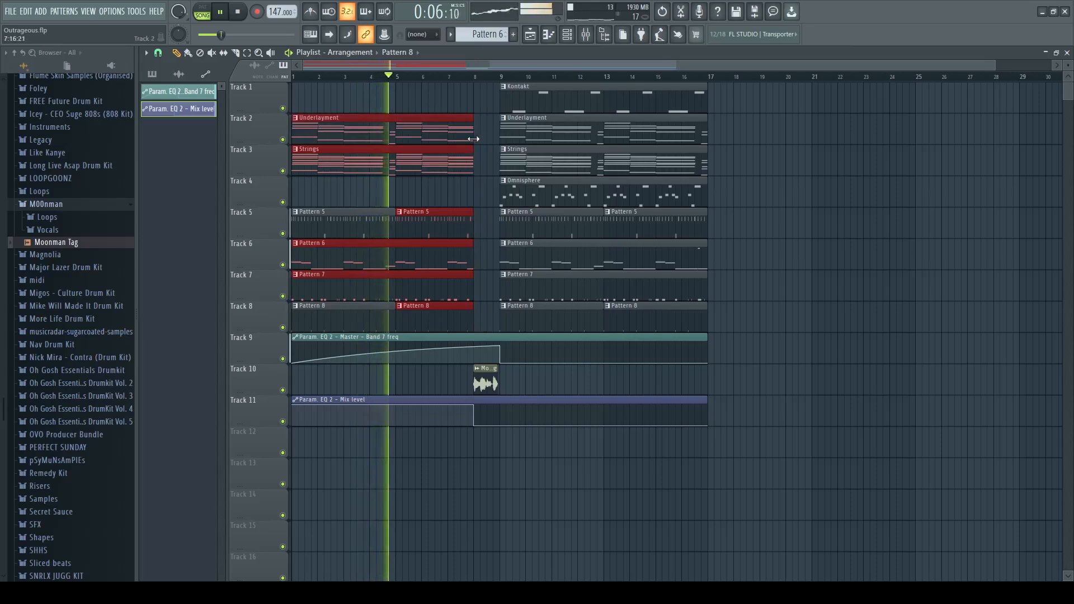
{"action": "left_click", "coordinate": [520, 76], "text": "ctrl"}
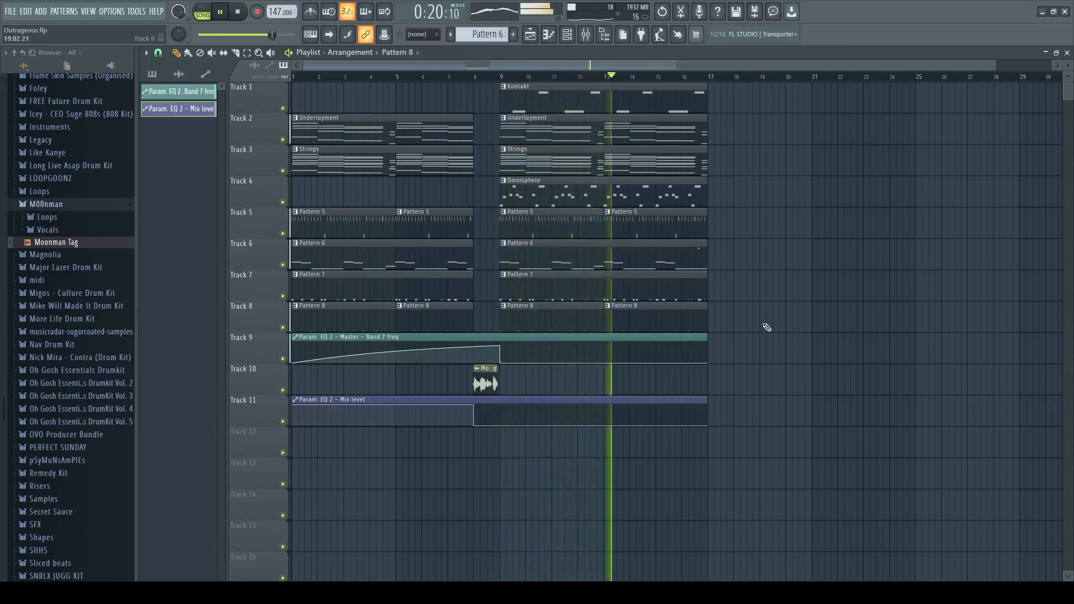
Step: Duplicate the bars 9–16 section of tracks 1–8 to bar 17
{"action": "mouse_move", "coordinate": [738, 330]}
{"action": "left_mouse_down"}
{"action": "mouse_move", "coordinate": [537, 208]}
{"action": "mouse_move", "coordinate": [487, 84]}
{"action": "mouse_move", "coordinate": [780, 108]}
{"action": "mouse_move", "coordinate": [742, 104]}
{"action": "left_mouse_up"}
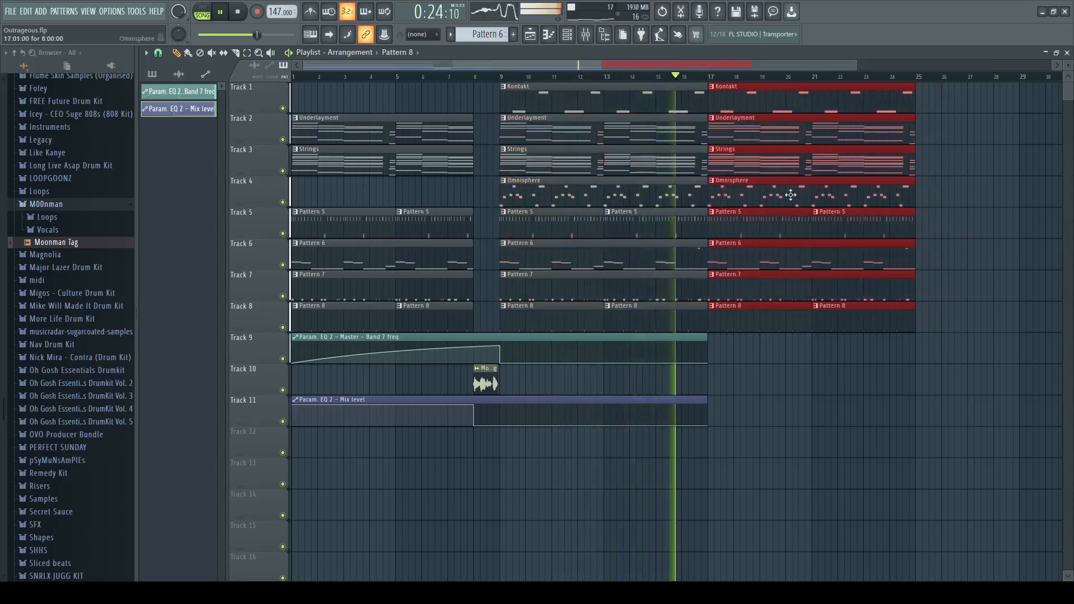
{"action": "left_click", "coordinate": [779, 77], "text": "ctrl"}
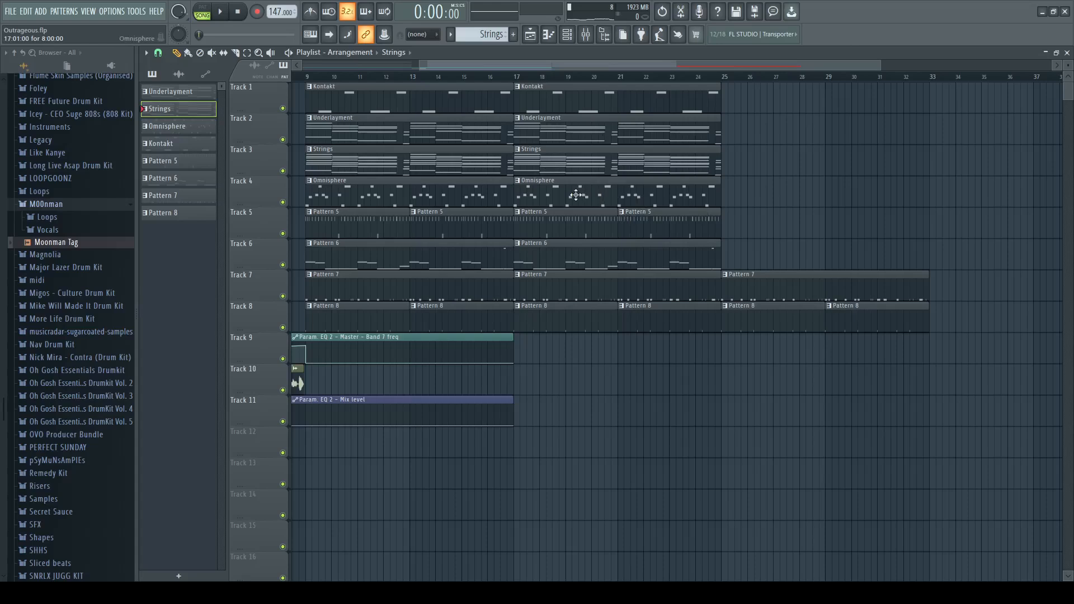
{"action": "left_click_drag", "start_coordinate": [576, 195], "coordinate": [791, 198]}
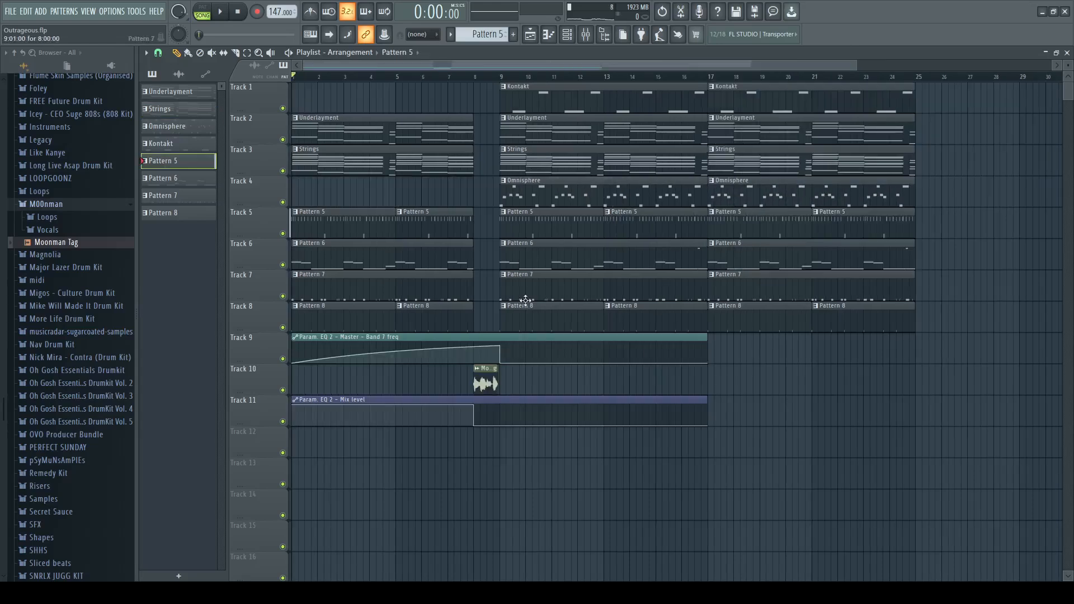